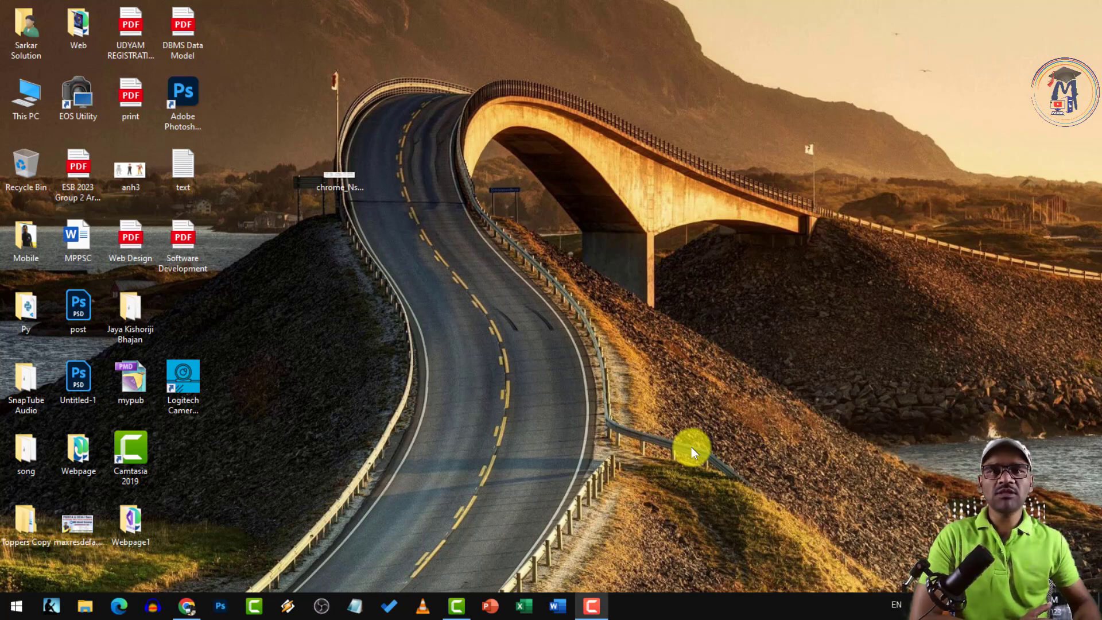
# Open the Windows Start menu, then close it again to return to the desktop
pyautogui.click(12, 607)
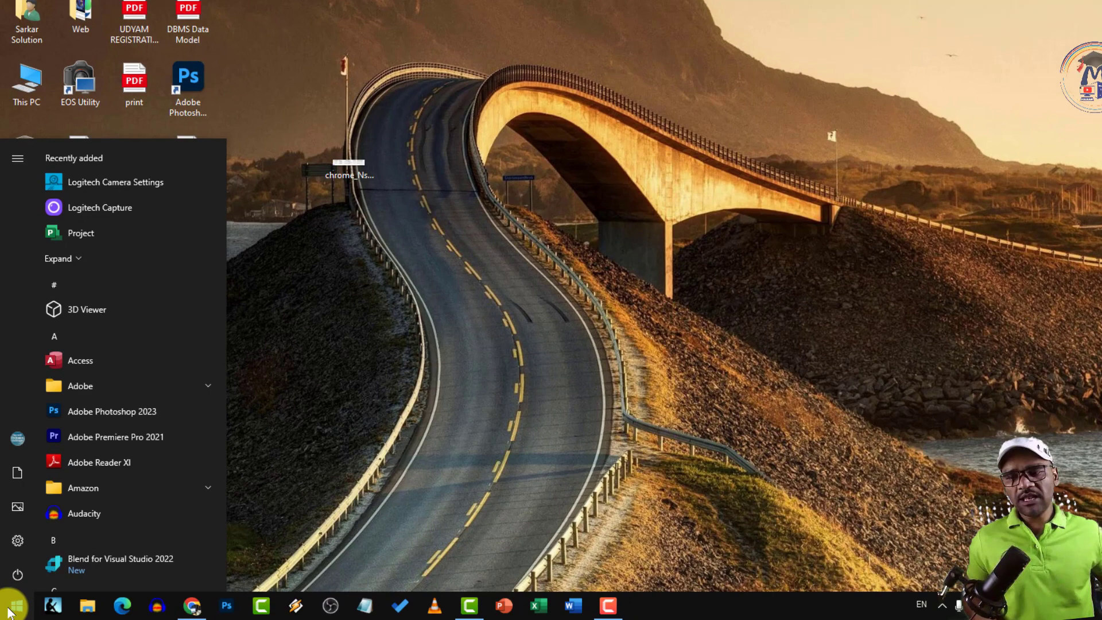
pyautogui.click(16, 606)
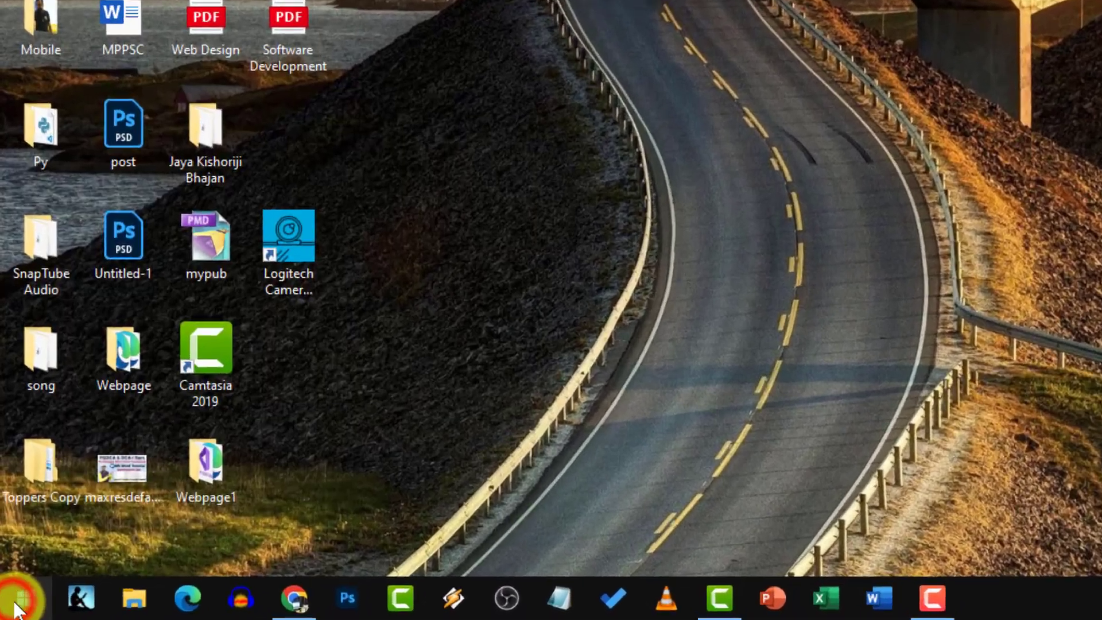
# Search the Start menu for 'exc' and launch Excel from the results
pyautogui.click(16, 606)
pyautogui.write('exc')
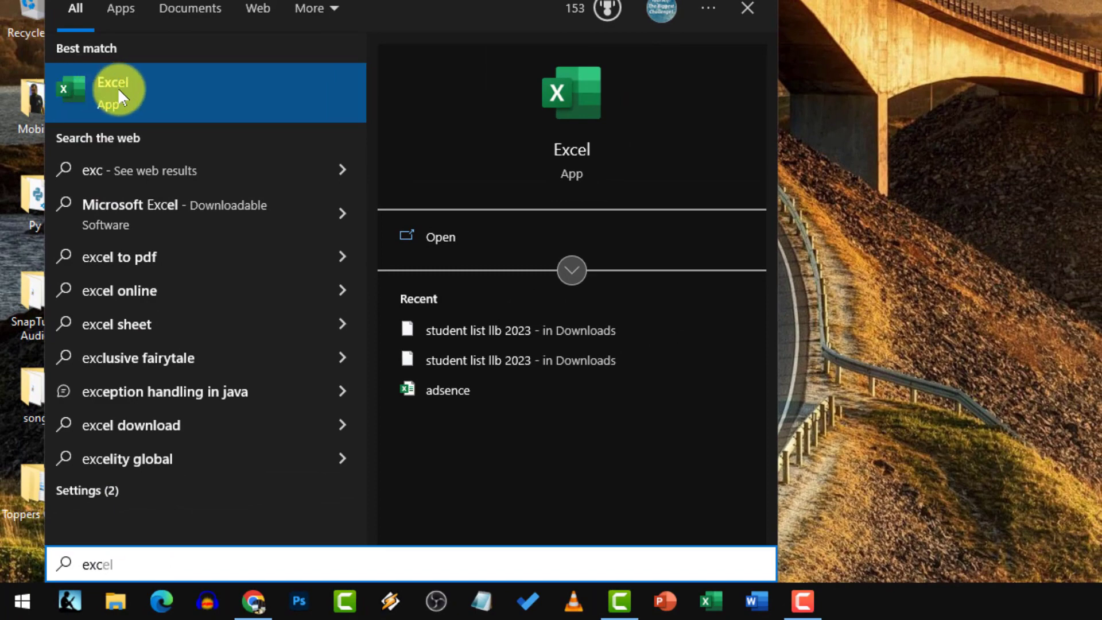
pyautogui.click(121, 93)
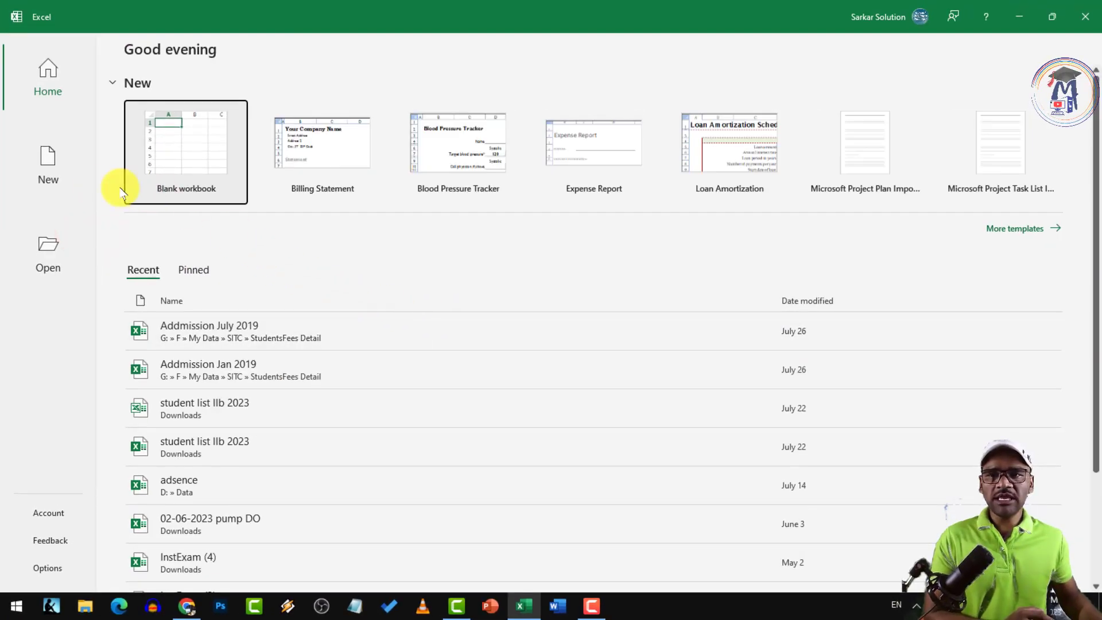
# Browse the Home, New and Open pages, then create a blank workbook, Book1
pyautogui.click(54, 68)
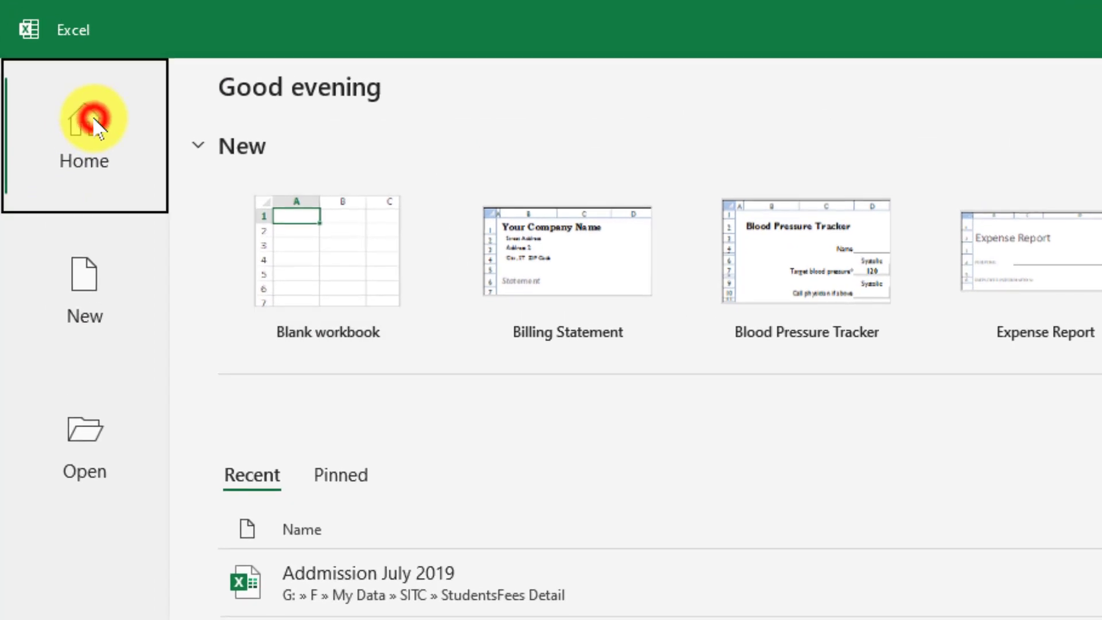
pyautogui.click(88, 271)
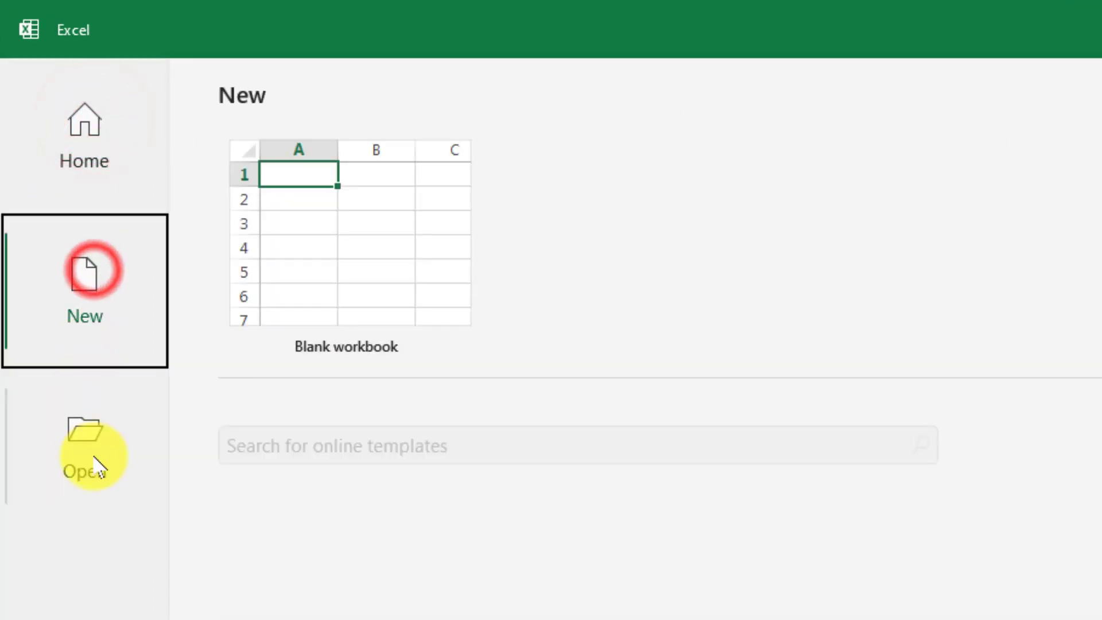
pyautogui.click(90, 450)
pyautogui.click(100, 307)
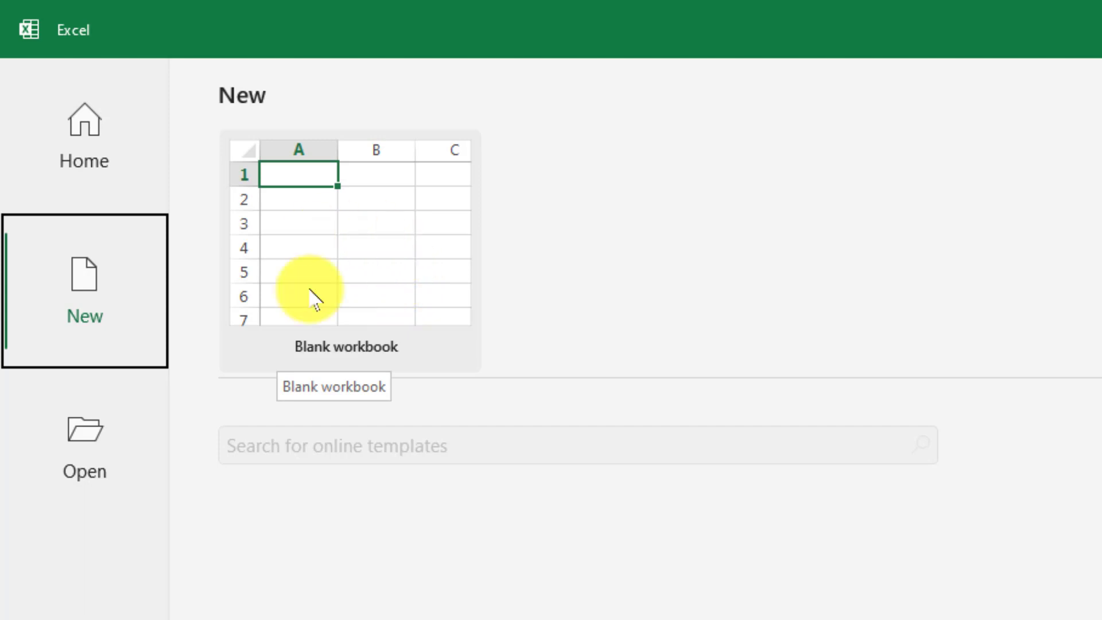
pyautogui.click(369, 274)
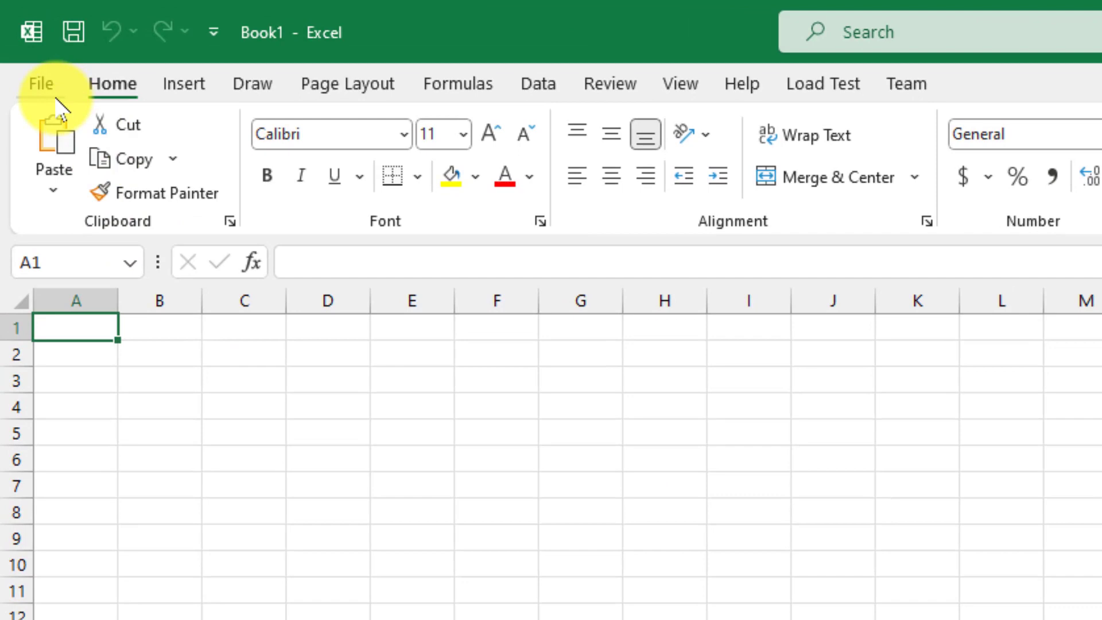
# From the File backstage, start saving Book1 and pick Downloads as the save location
pyautogui.click(21, 44)
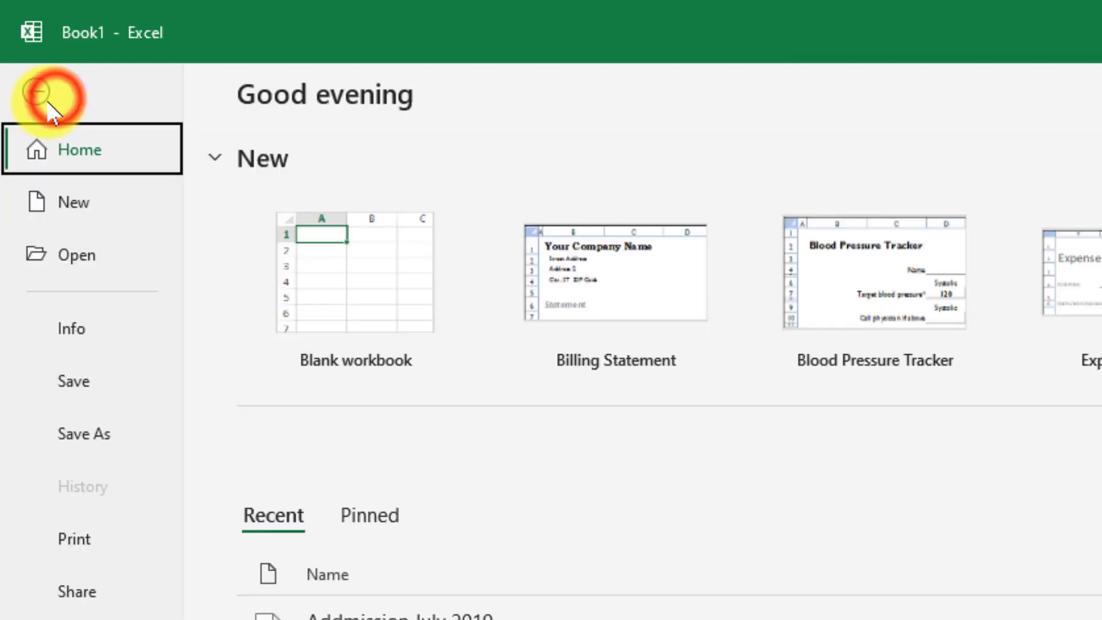
pyautogui.click(74, 202)
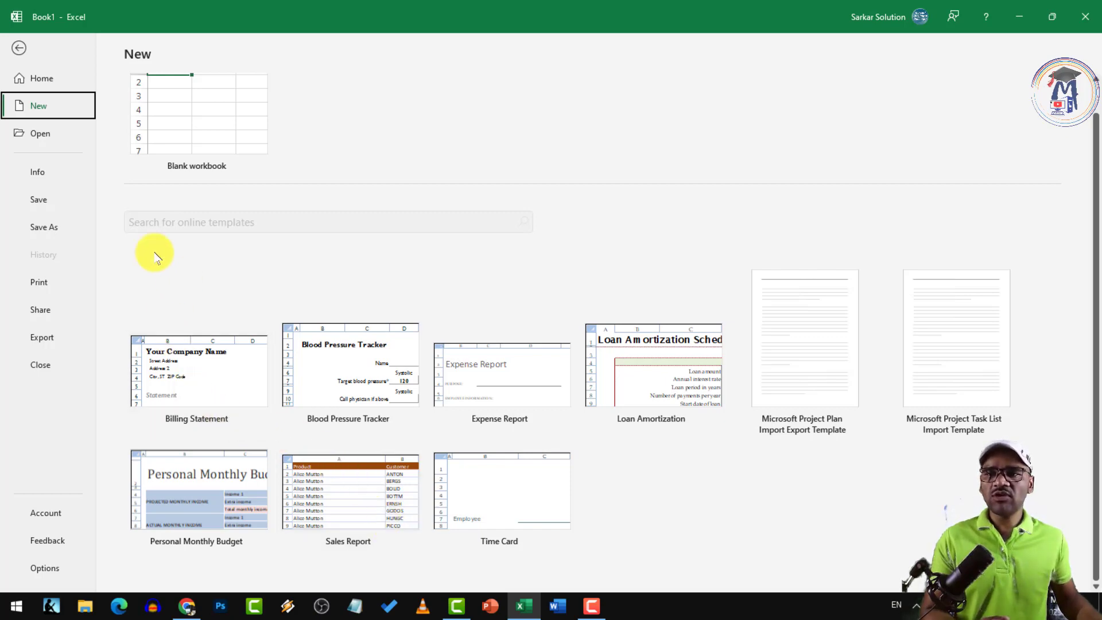
pyautogui.click(17, 49)
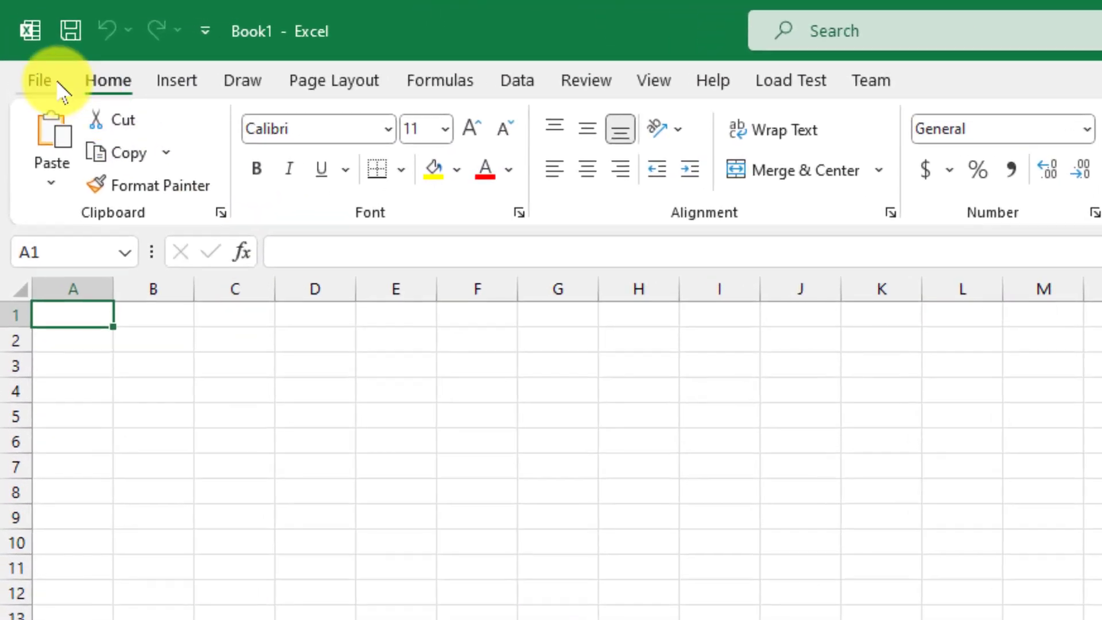
pyautogui.click(22, 44)
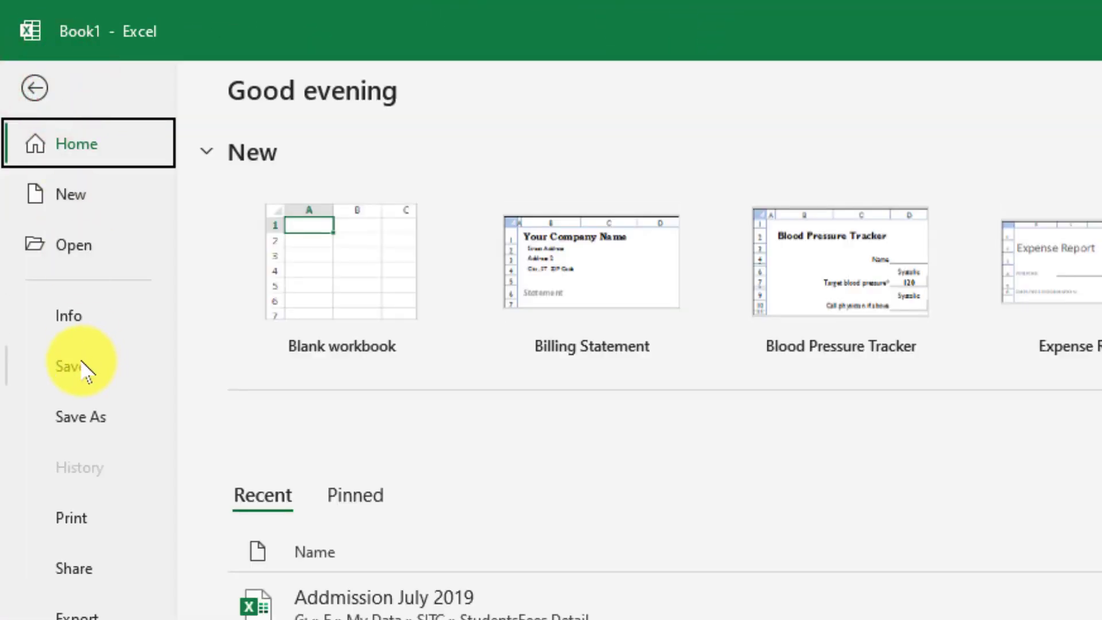
pyautogui.click(83, 367)
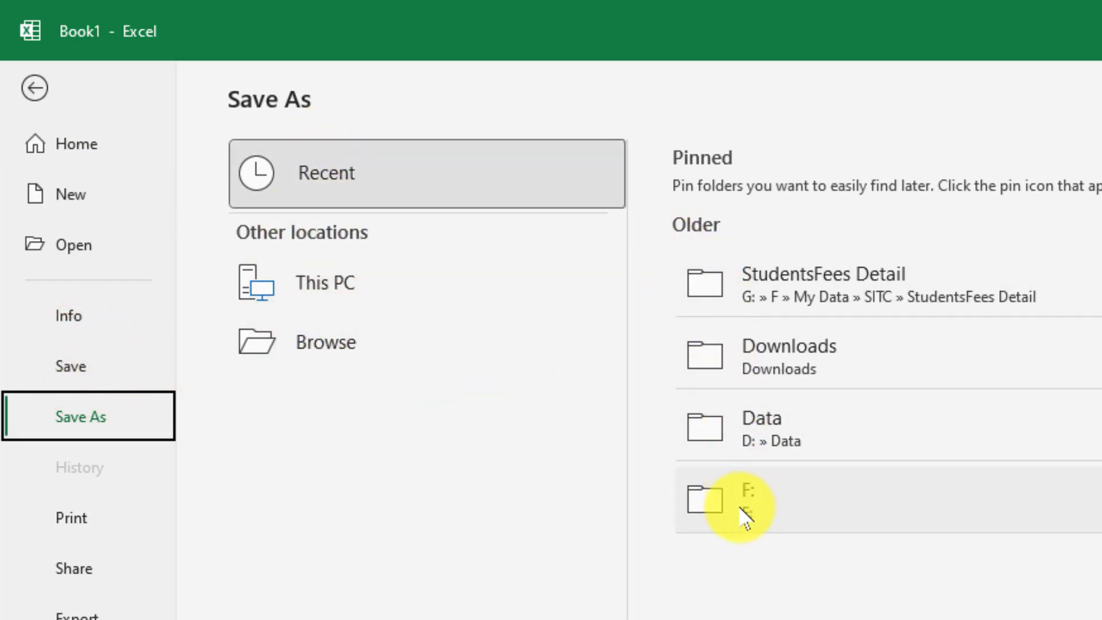
pyautogui.click(746, 351)
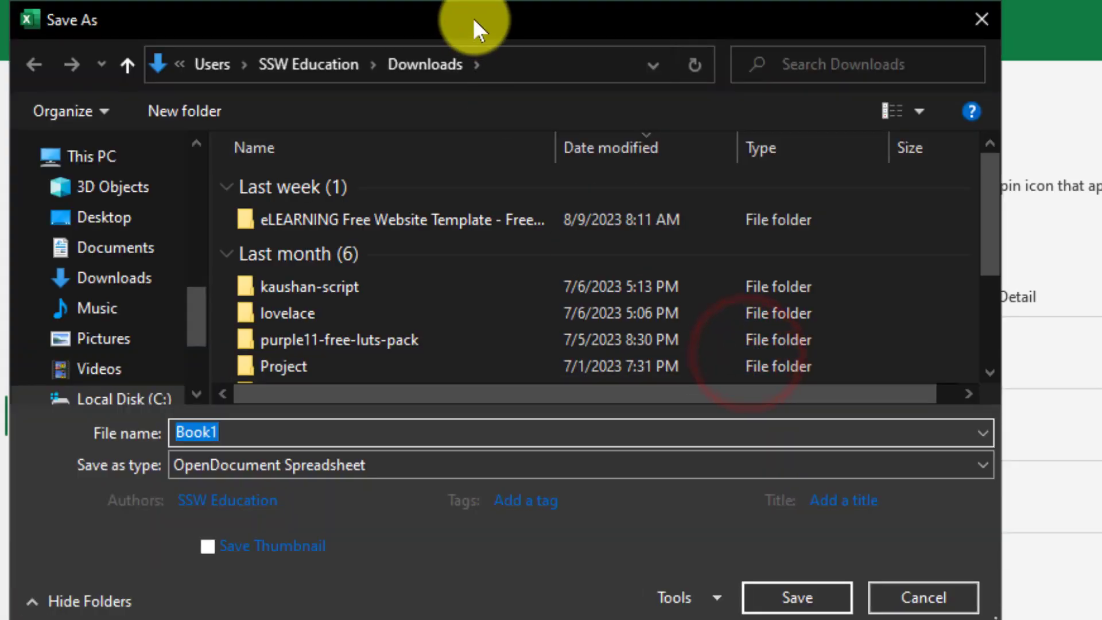
# Rename the file to 'mybook', set its type to Excel Workbook, and save it in Downloads
pyautogui.moveTo(463, 19); pyautogui.dragTo(784, 166)
pyautogui.moveTo(453, 429); pyautogui.dragTo(265, 422)
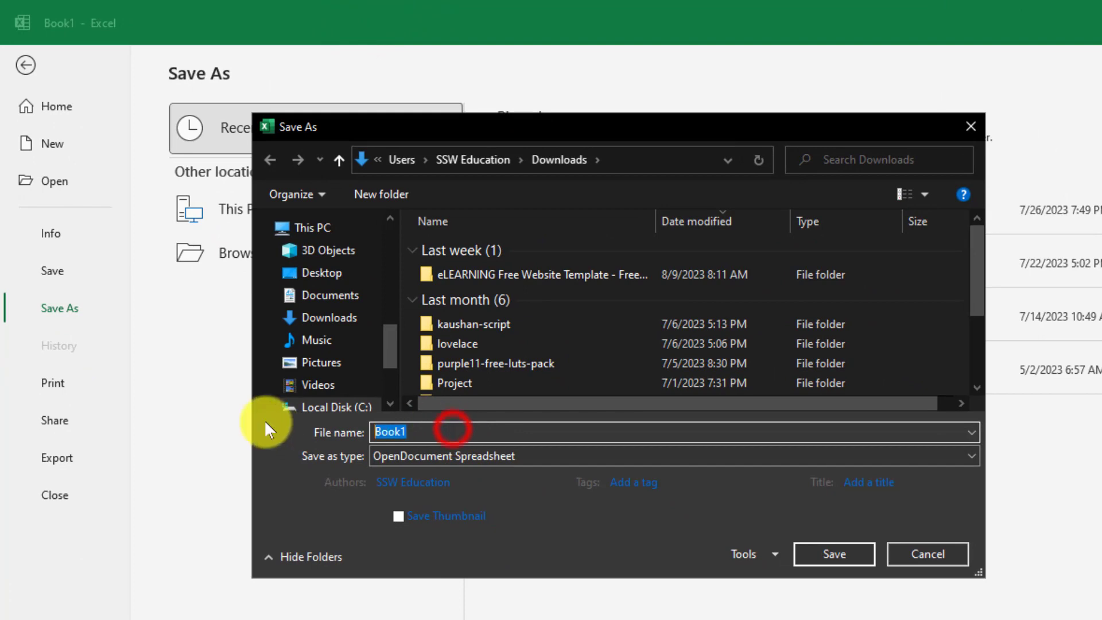
pyautogui.write('myo')
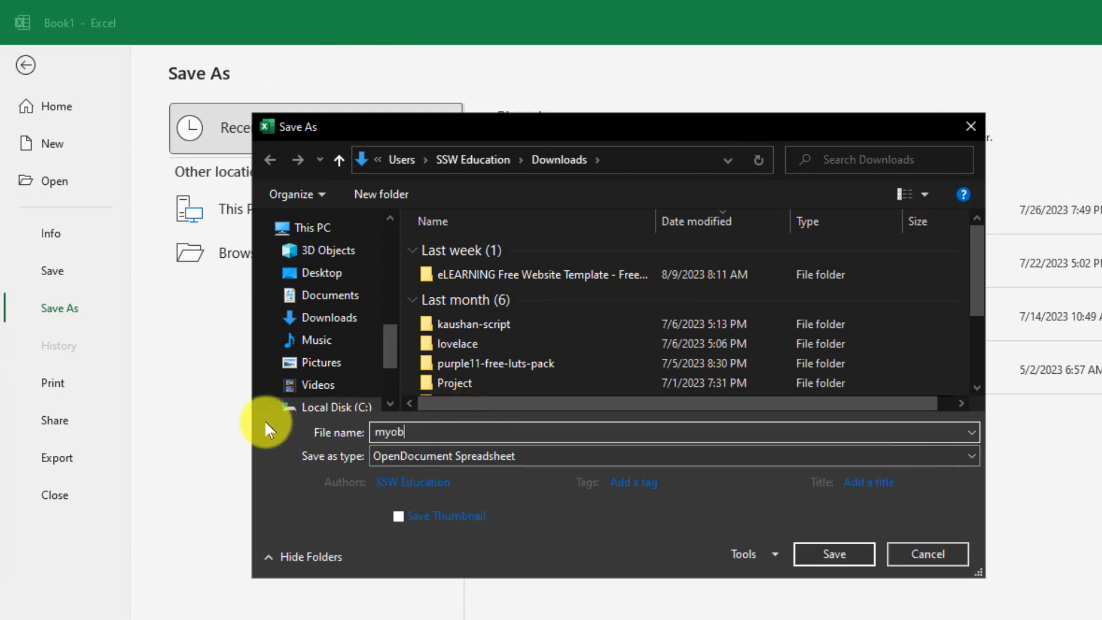
pyautogui.press('BackSpace')
pyautogui.write('book')
pyautogui.click(429, 450)
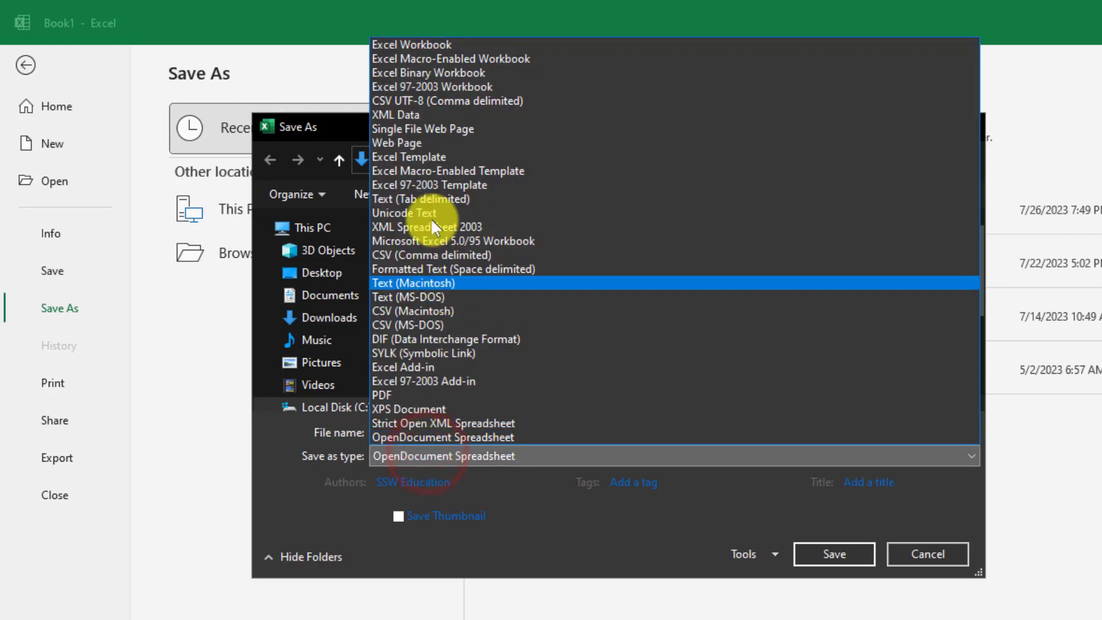
pyautogui.click(398, 46)
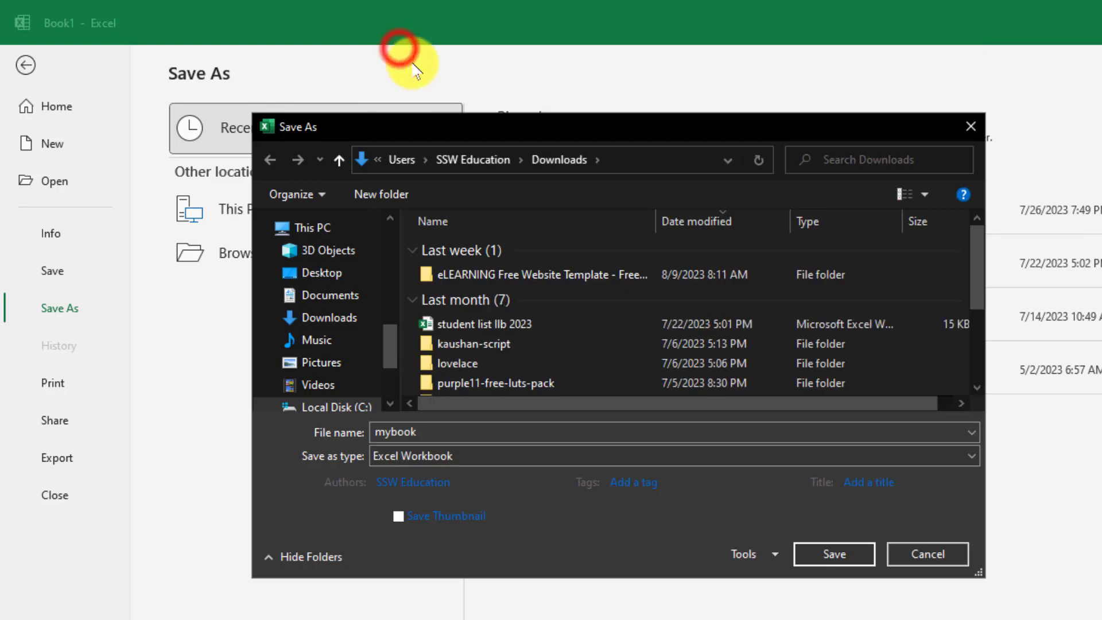
pyautogui.click(818, 557)
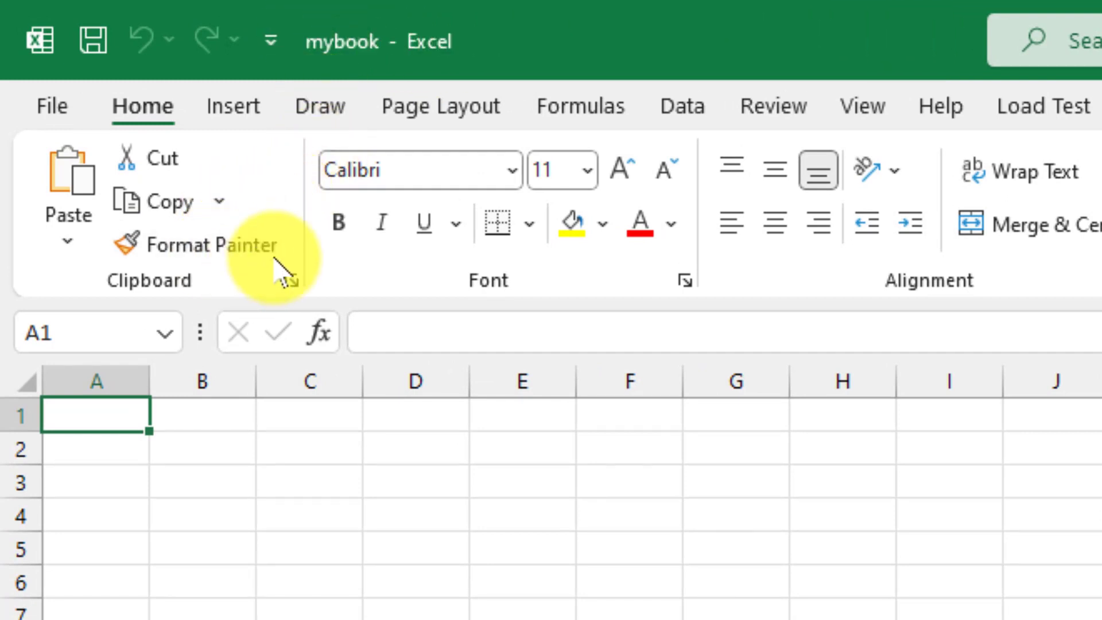
# Open and close the File backstage three times, returning to the blank sheet
pyautogui.click(52, 111)
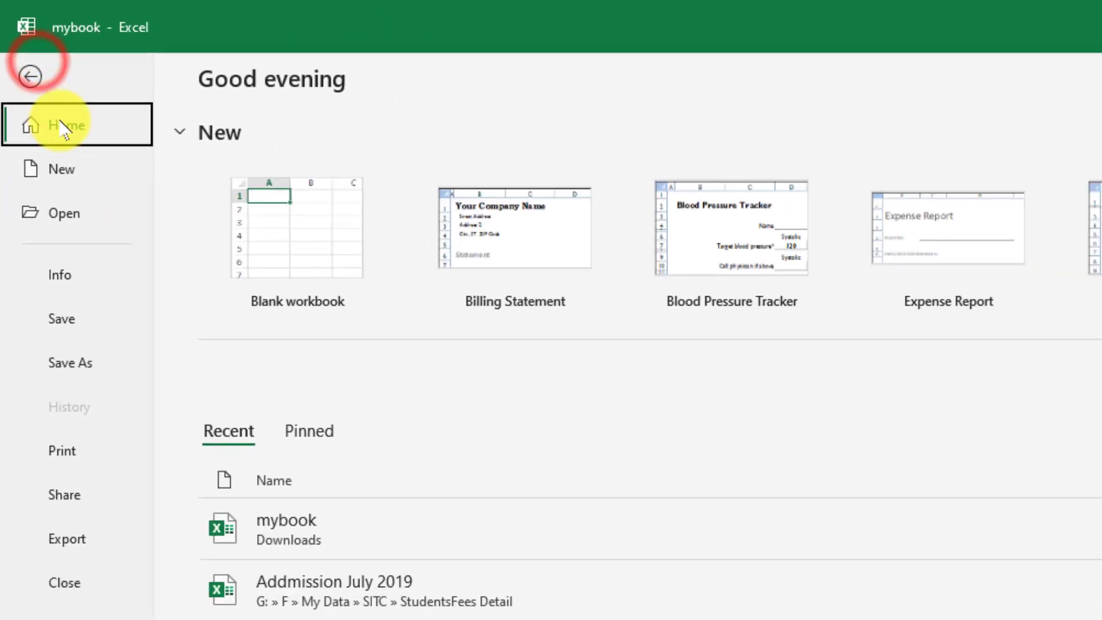
pyautogui.click(28, 74)
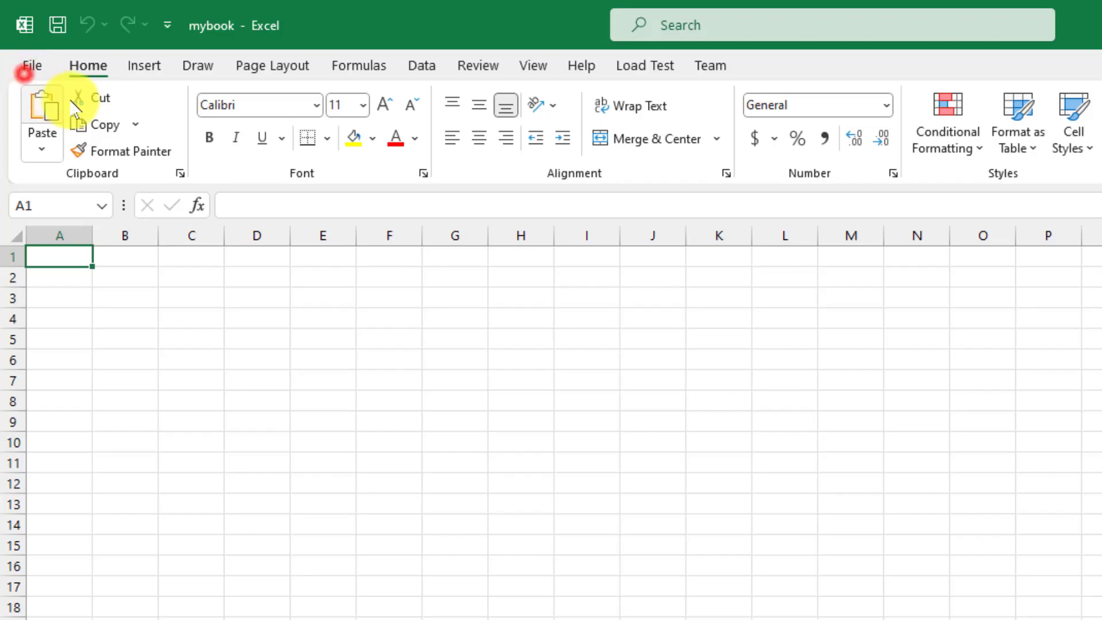
pyautogui.click(25, 65)
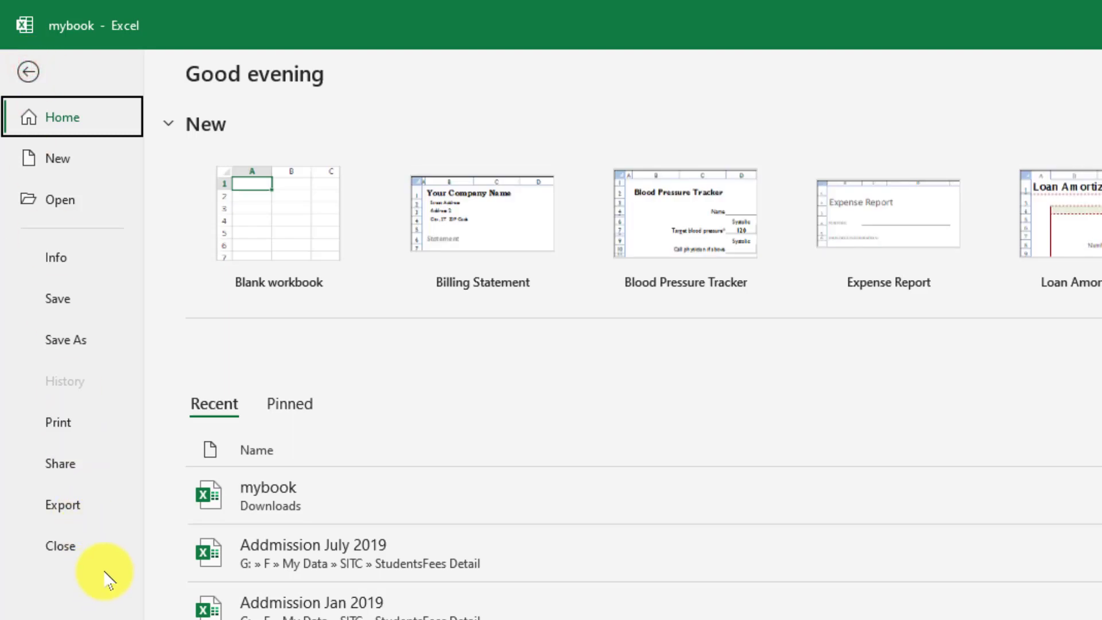
pyautogui.click(27, 71)
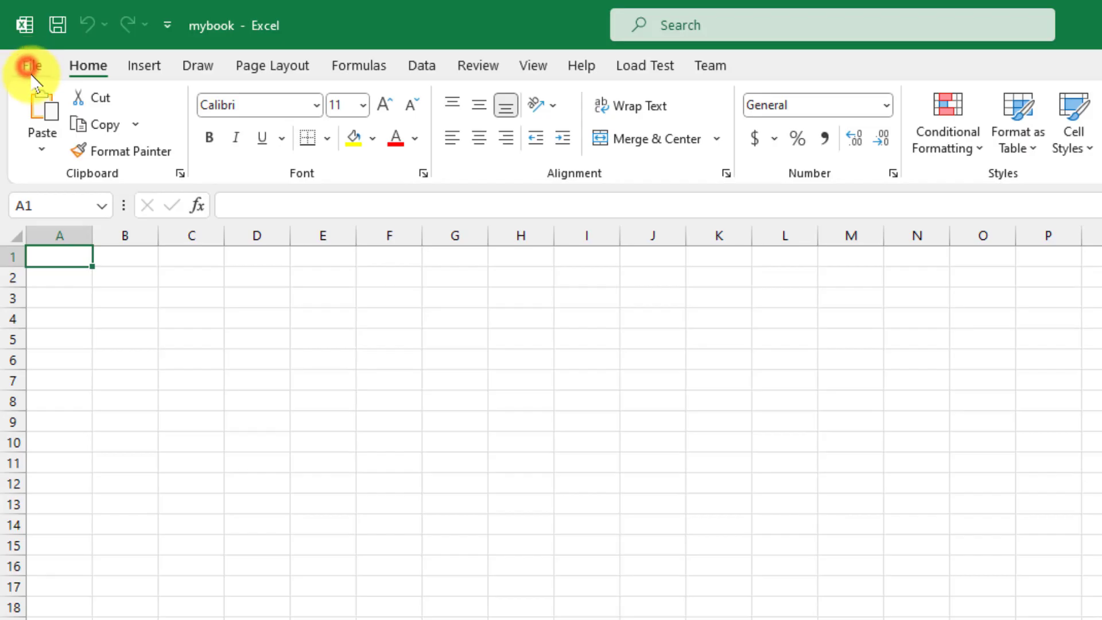
pyautogui.click(39, 69)
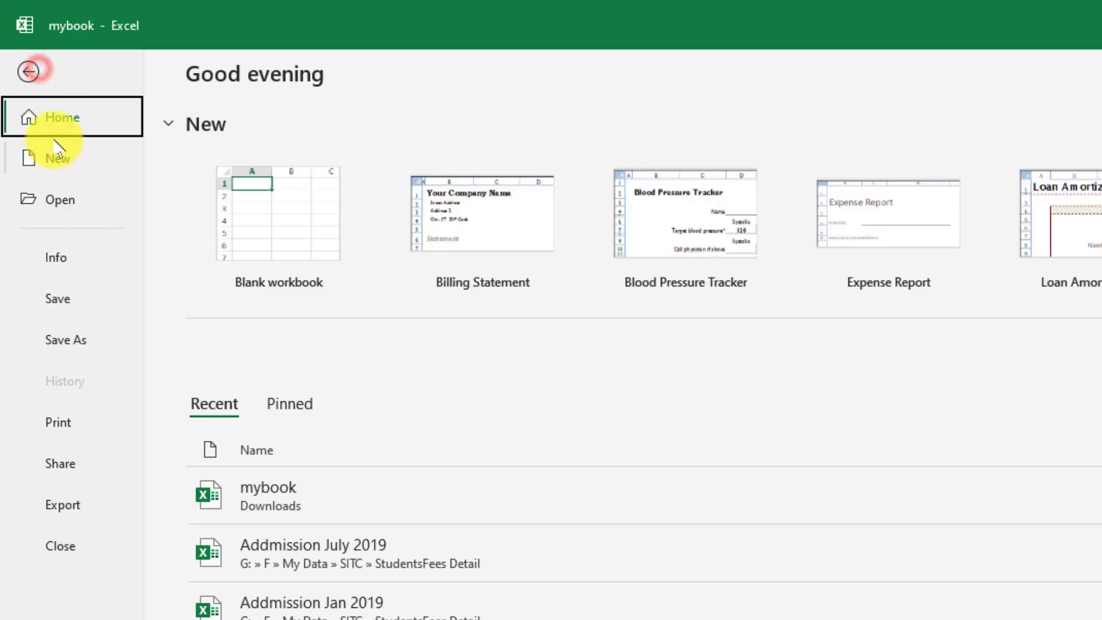
pyautogui.click(31, 72)
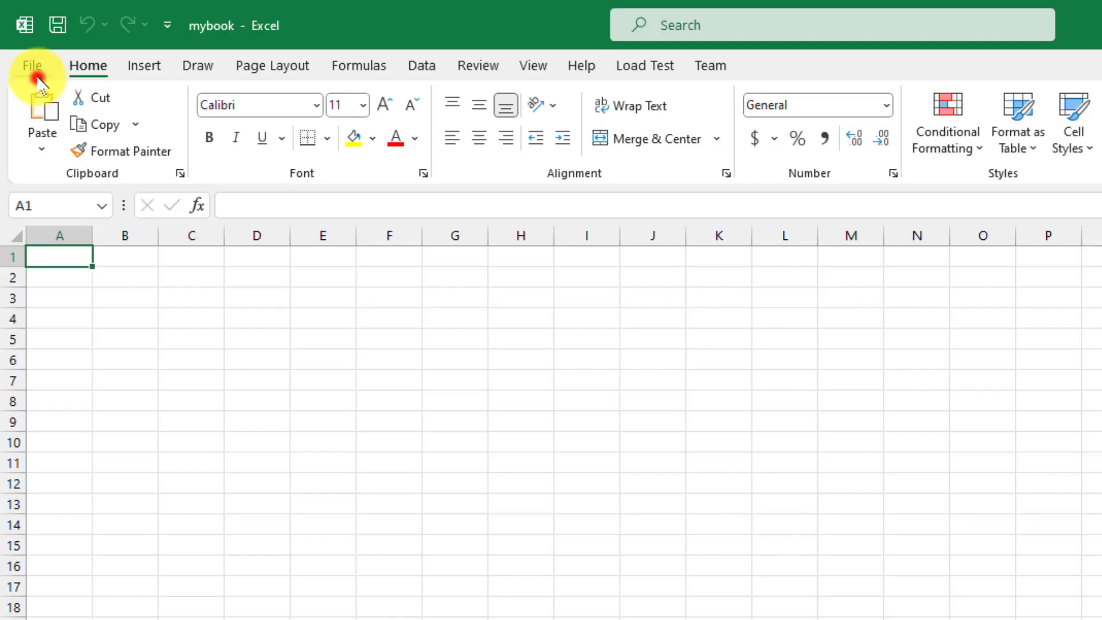
# Browse the Home, Insert and Draw ribbon tabs
pyautogui.click(90, 65)
pyautogui.click(141, 65)
pyautogui.click(197, 65)
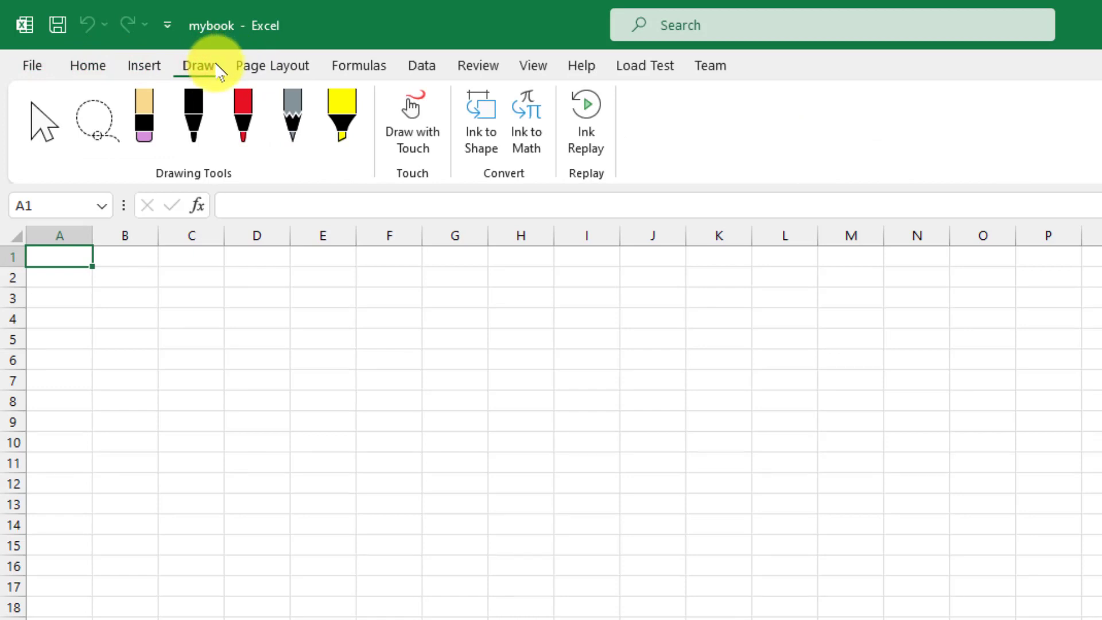
# Browse the Page Layout, Formulas, Data, Review, View and Help ribbon tabs
pyautogui.click(248, 66)
pyautogui.click(367, 65)
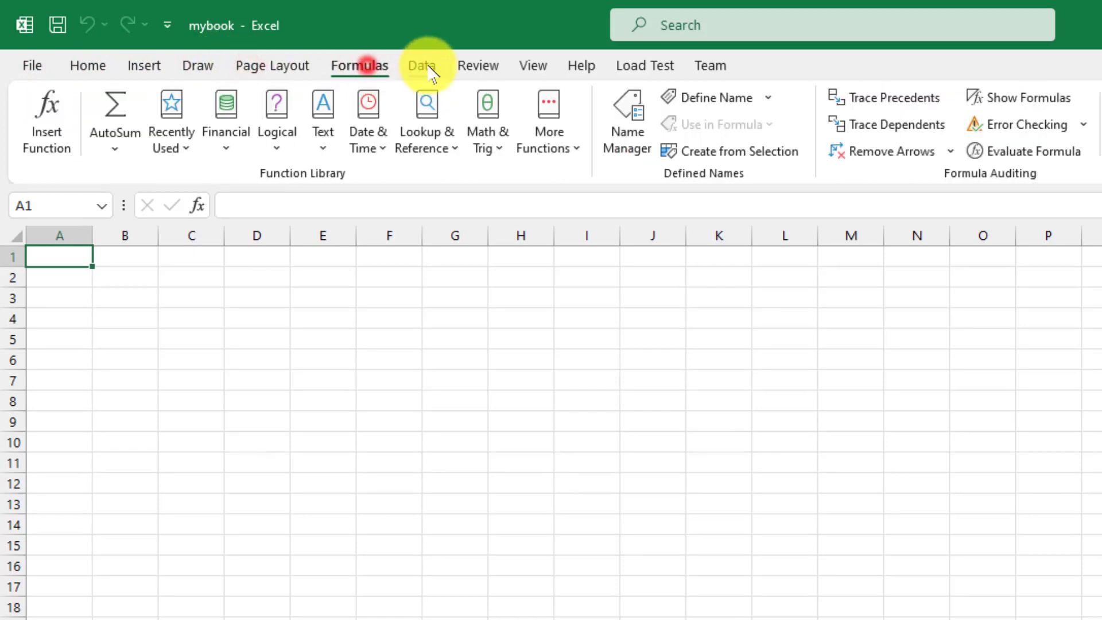
pyautogui.click(427, 68)
pyautogui.click(479, 66)
pyautogui.click(535, 67)
pyautogui.click(575, 69)
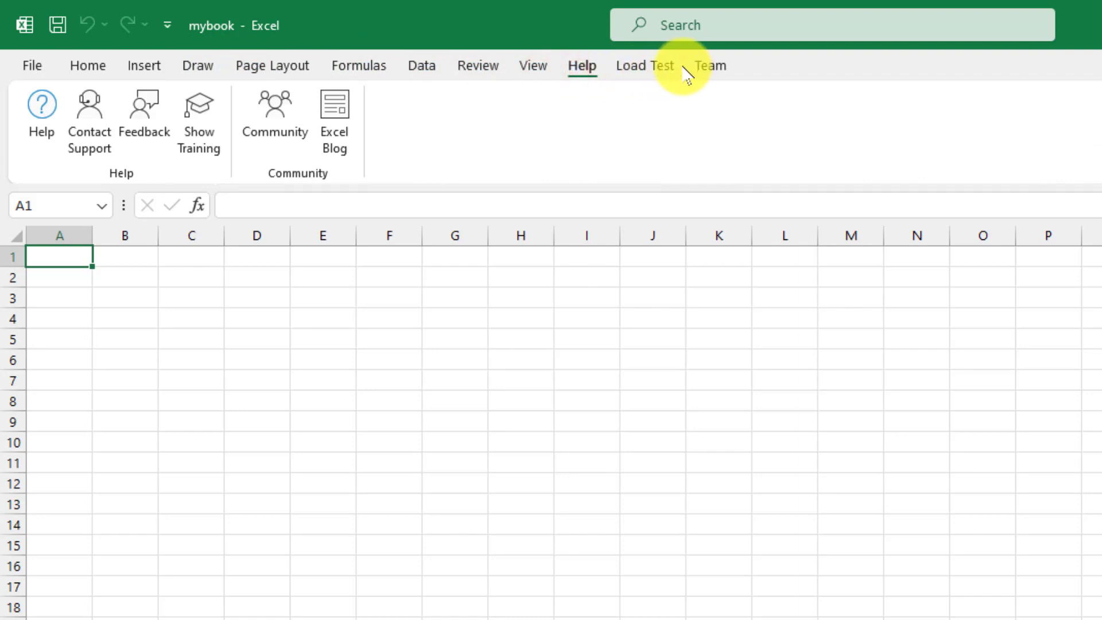
pyautogui.click(534, 68)
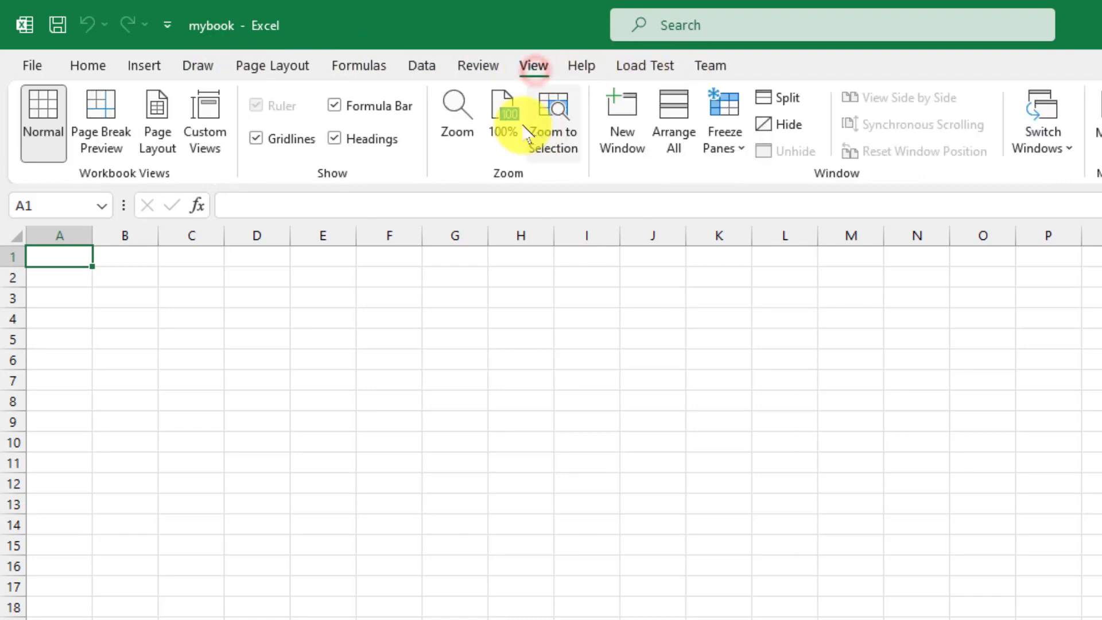
# Try the Search box's suggested actions and dismiss them twice
pyautogui.click(740, 16)
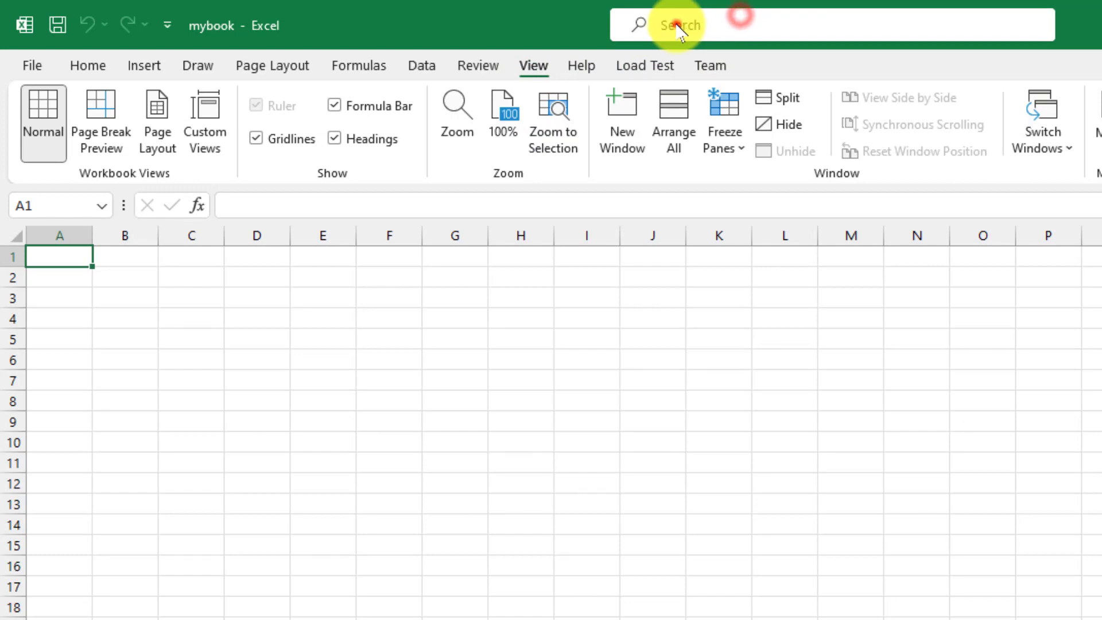
pyautogui.click(677, 24)
pyautogui.click(1079, 70)
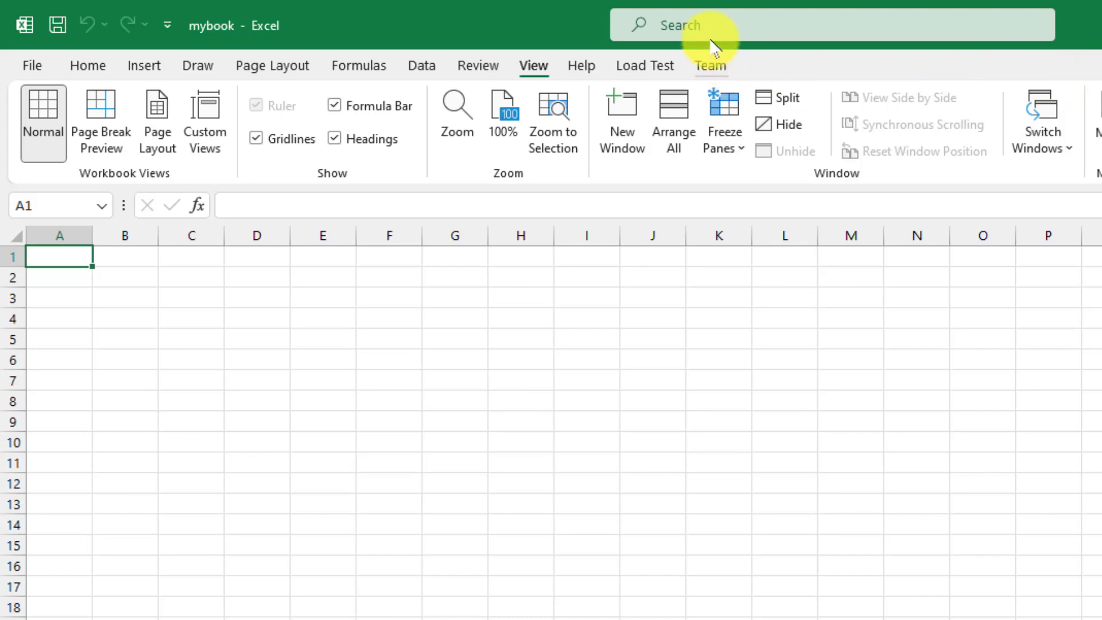
pyautogui.click(683, 27)
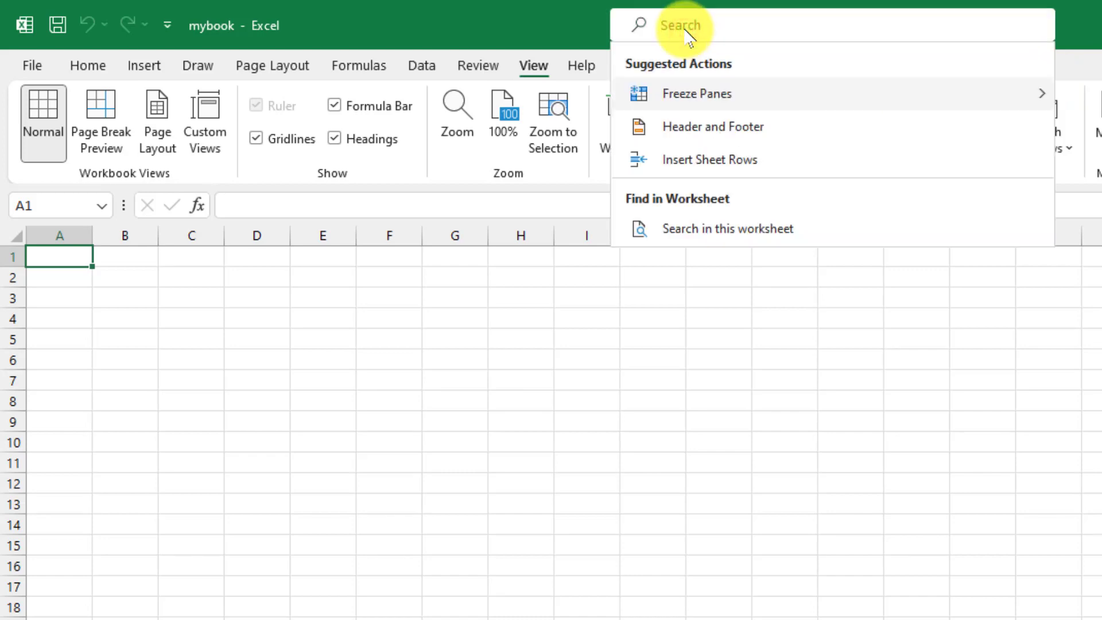
pyautogui.click(533, 25)
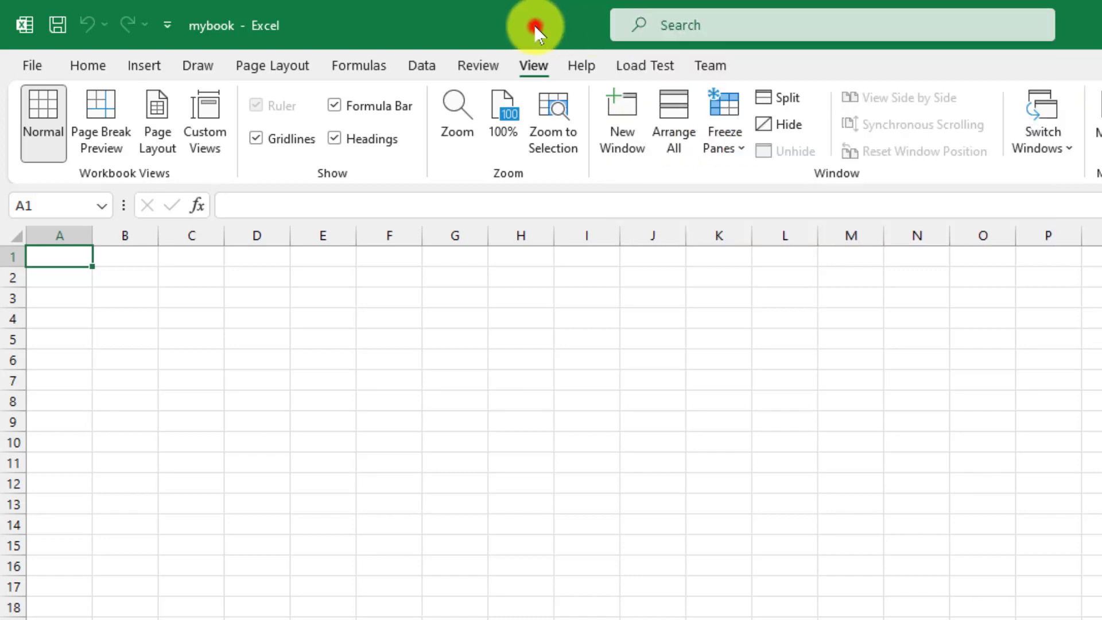
# Look over the Home and Insert tabs, then uncheck Formula Bar on the View tab
pyautogui.click(82, 67)
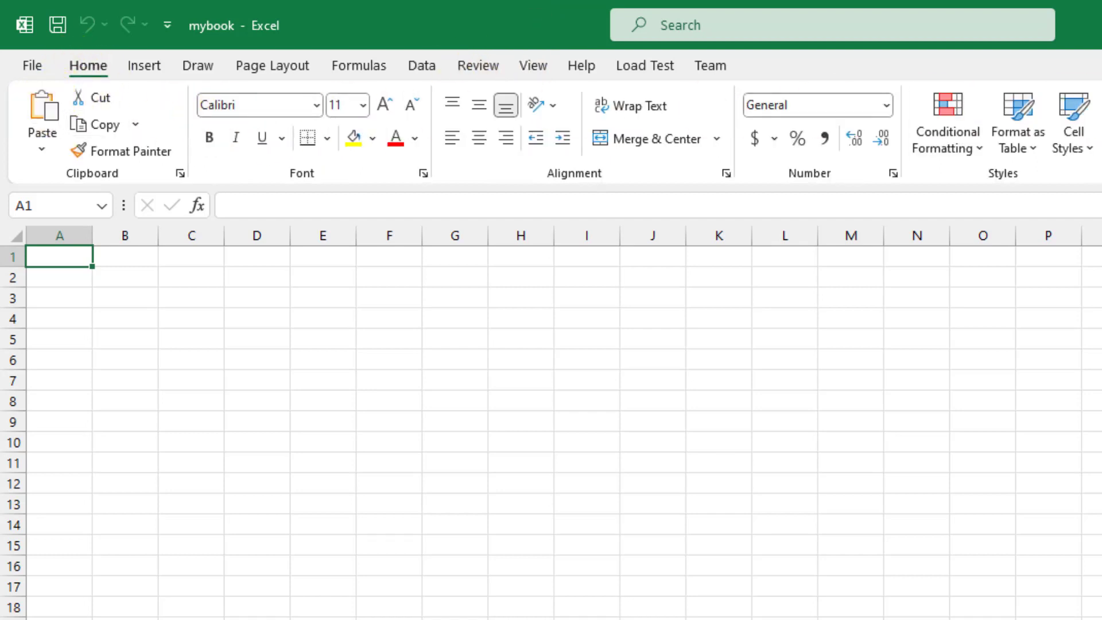
pyautogui.click(148, 68)
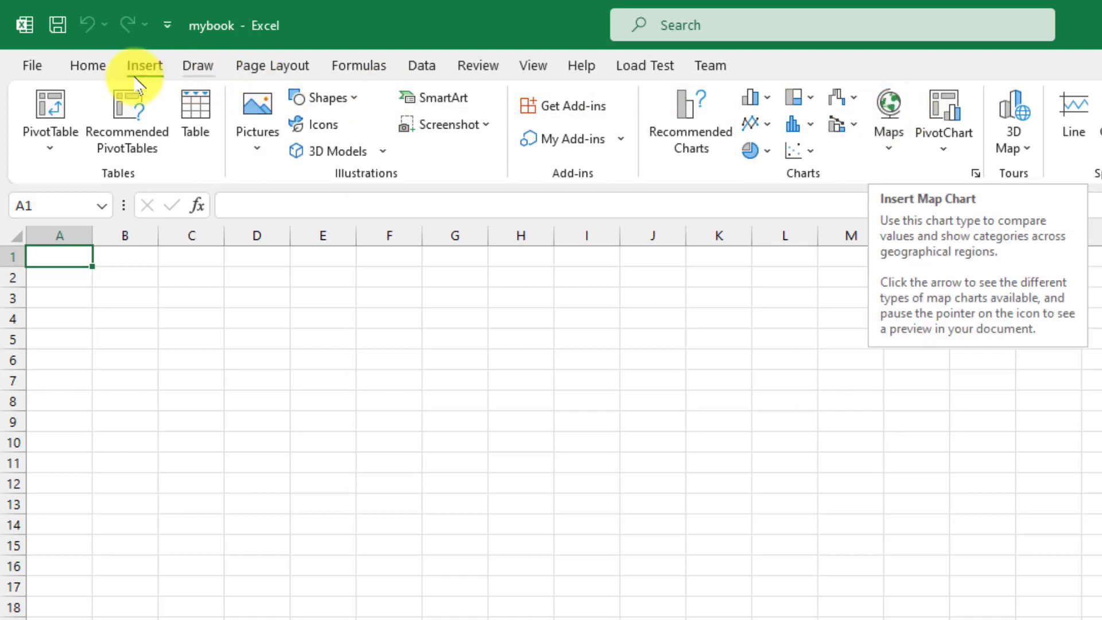
pyautogui.click(86, 67)
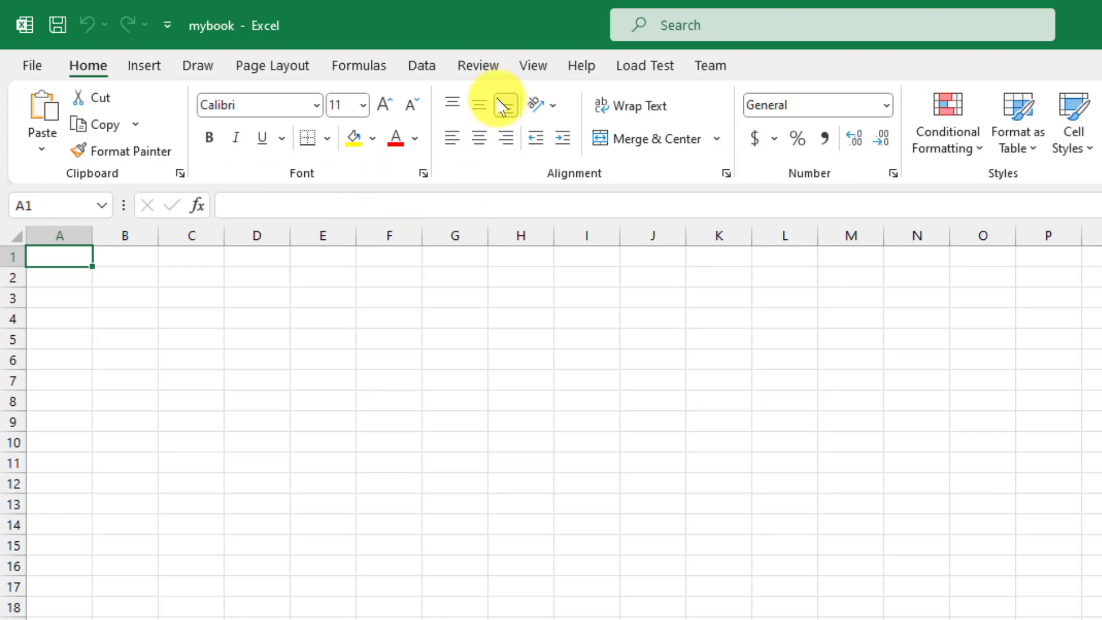
pyautogui.click(529, 62)
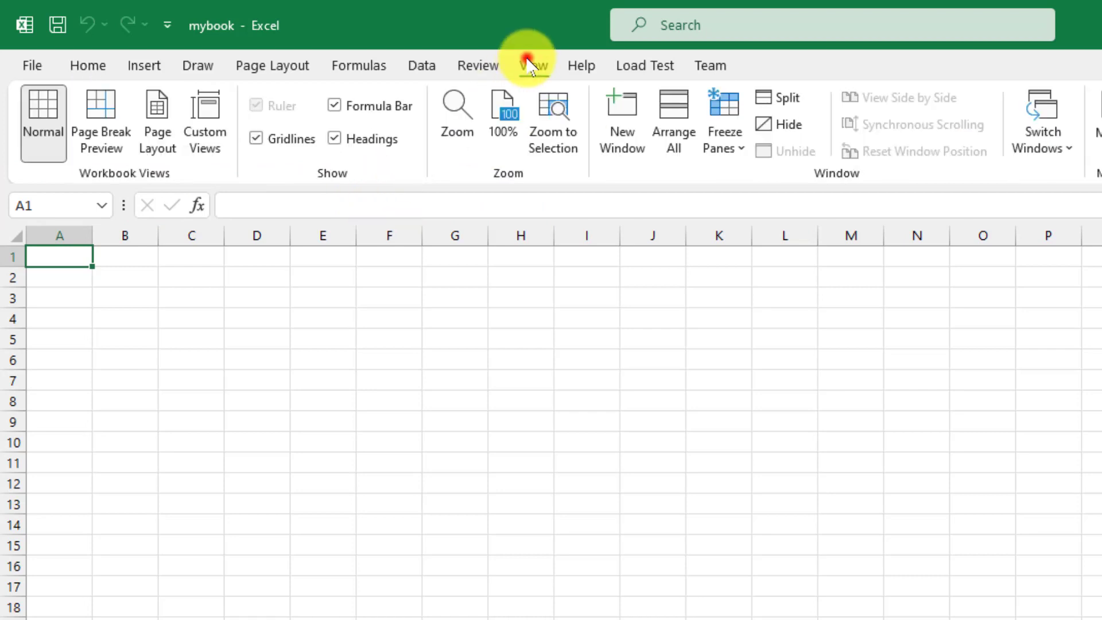
pyautogui.click(361, 112)
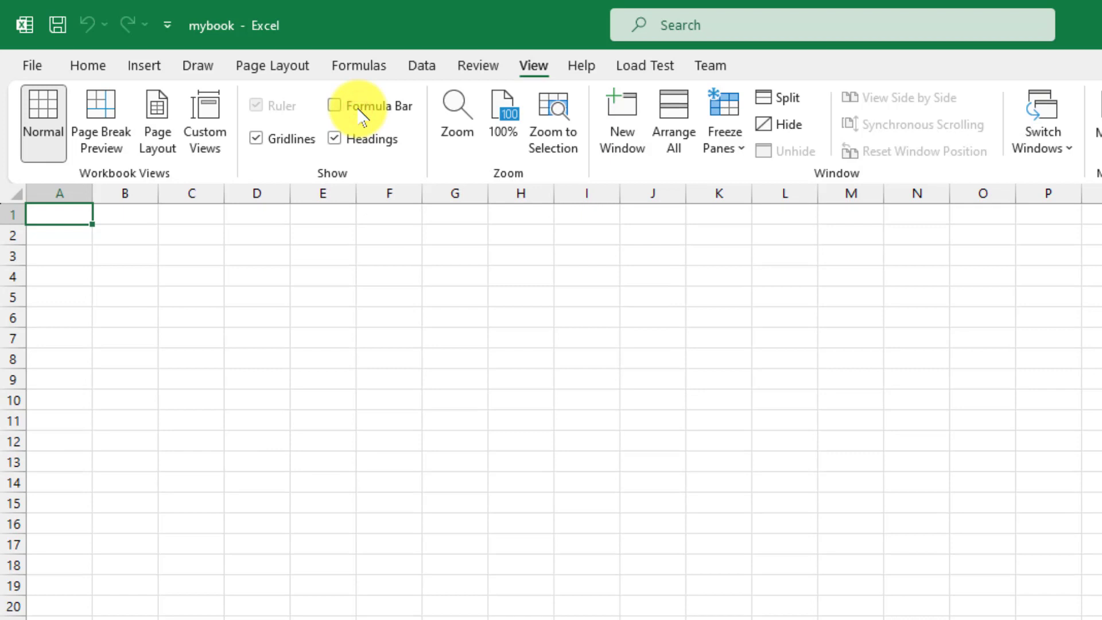
# Check Formula Bar on the View tab so the formula bar shows again
pyautogui.click(360, 109)
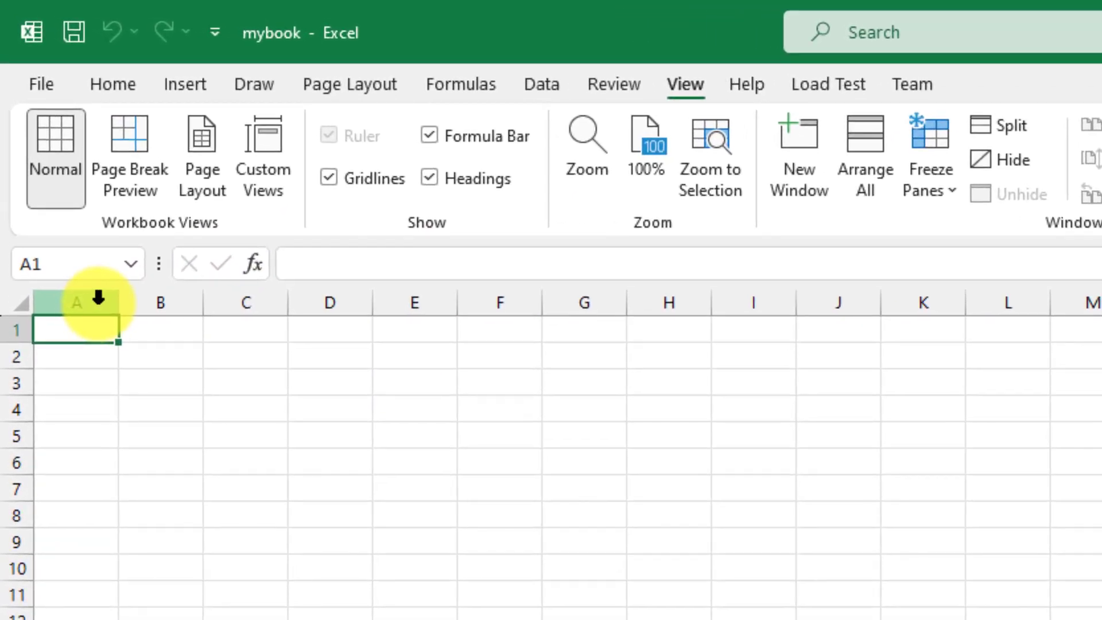
# Practise selecting column A, row 1, cells C3 and B2, column B and row 2
pyautogui.click(97, 299)
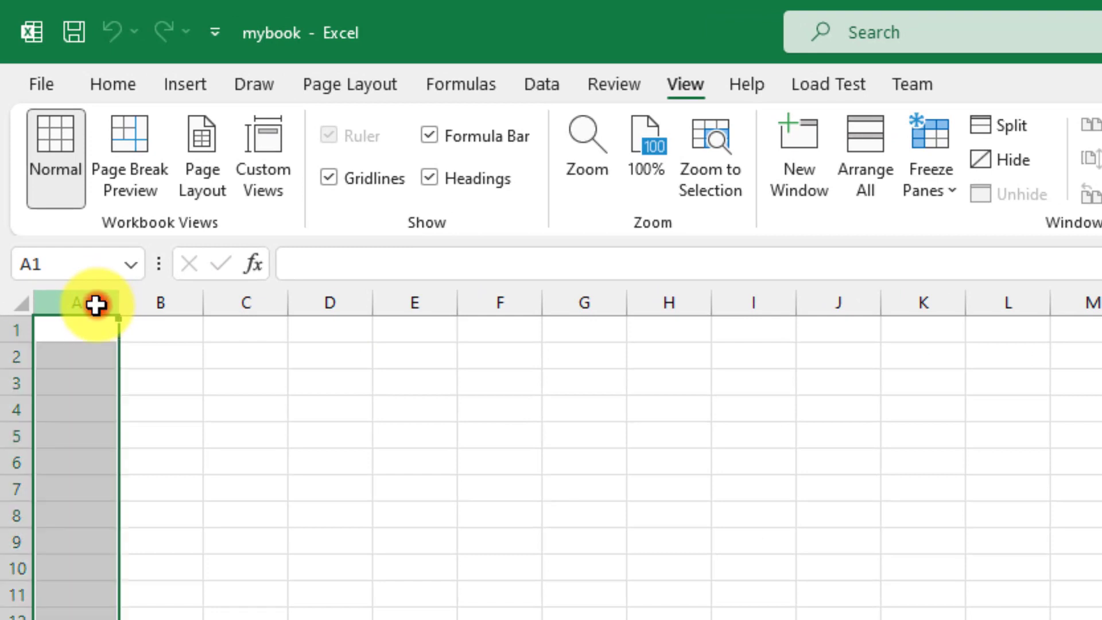
pyautogui.click(12, 331)
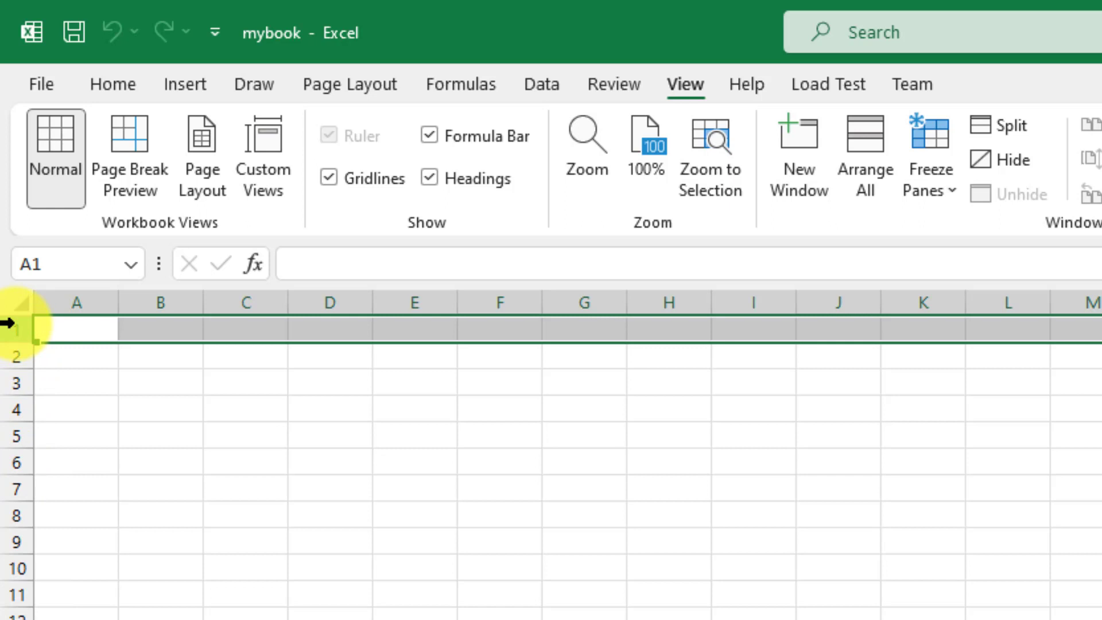
pyautogui.click(227, 388)
pyautogui.click(164, 359)
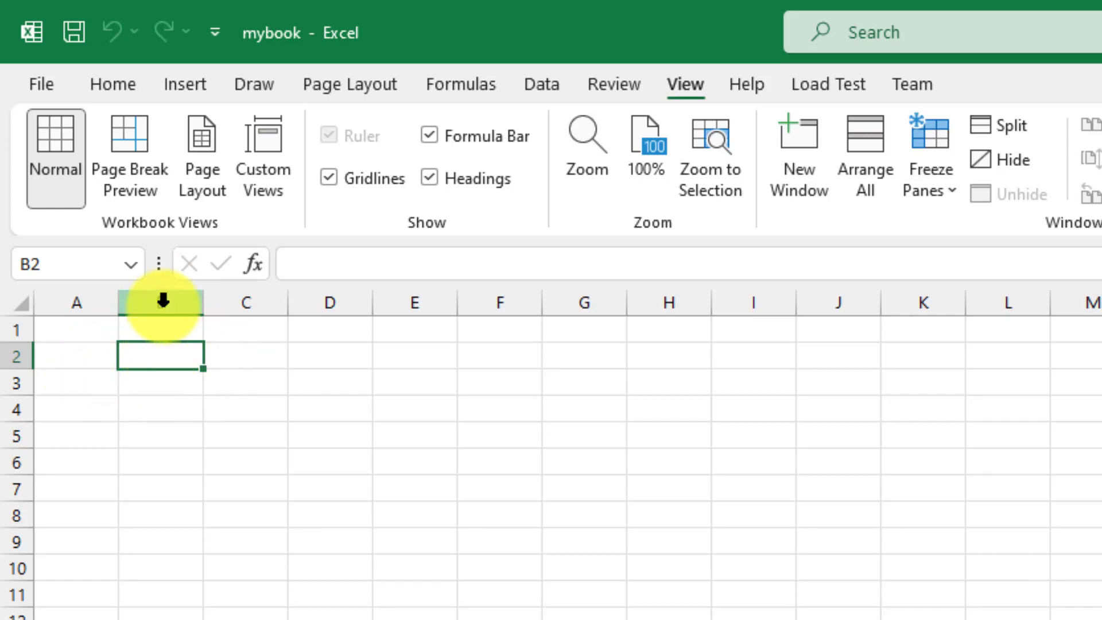
pyautogui.click(161, 301)
pyautogui.click(3, 356)
pyautogui.click(143, 356)
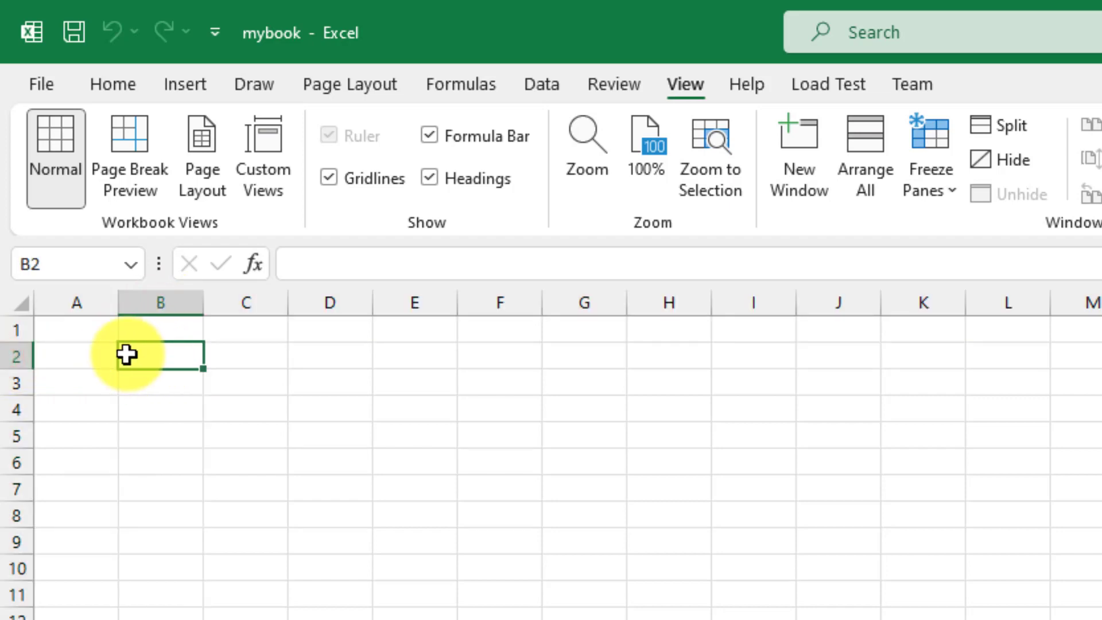
pyautogui.click(162, 299)
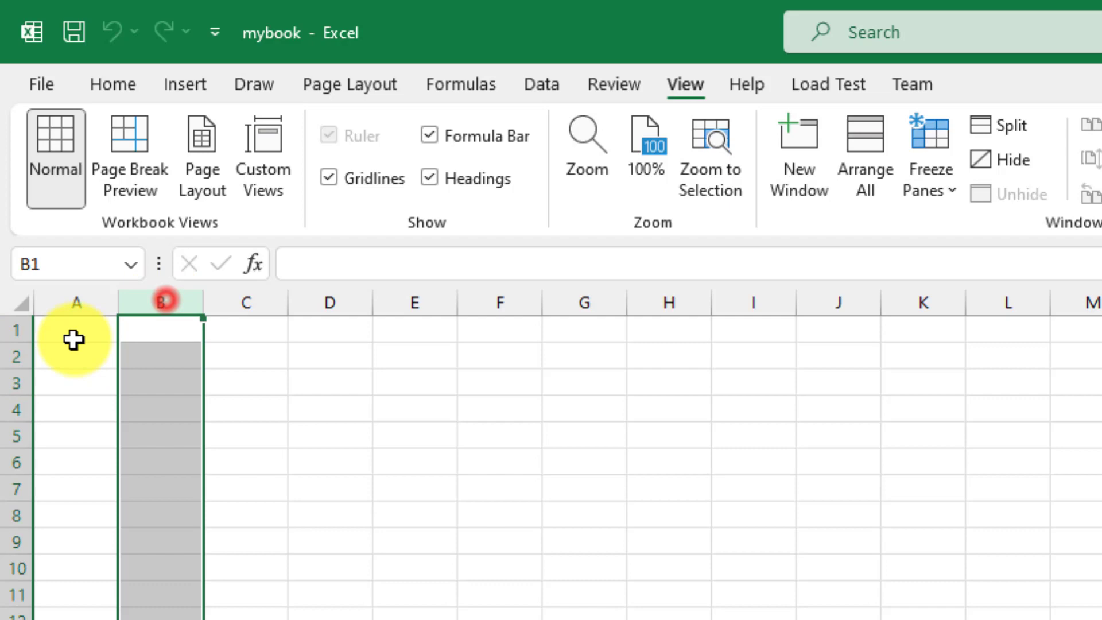
pyautogui.click(20, 354)
pyautogui.click(130, 347)
pyautogui.click(160, 353)
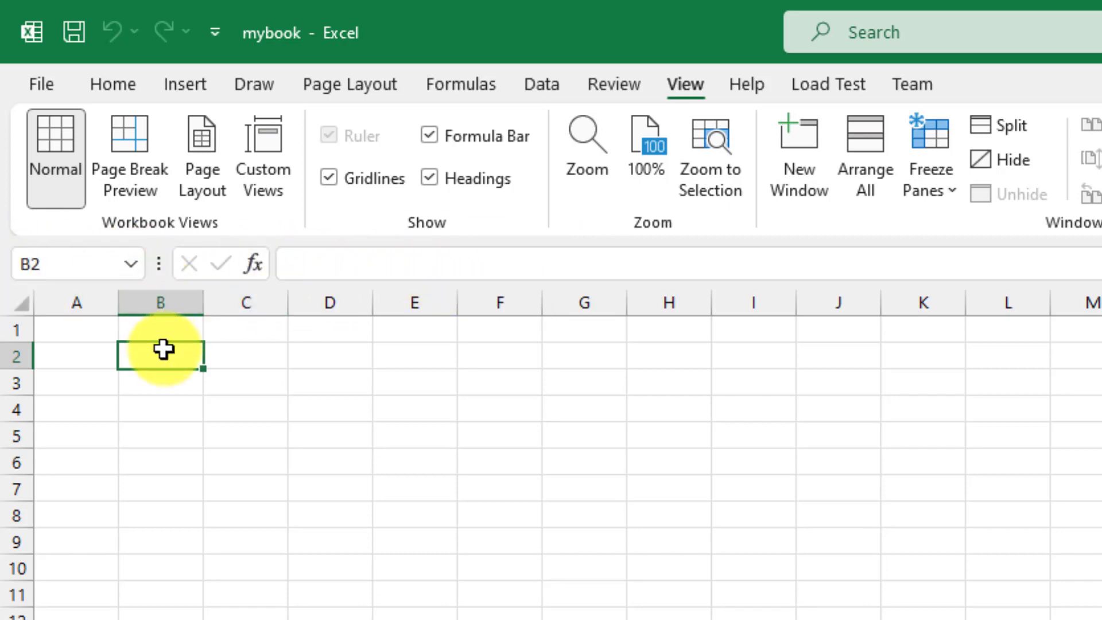
# Select column B, row 2 and the A2:E9 block, then zoom in and pick cell A2
pyautogui.click(173, 364)
pyautogui.click(164, 302)
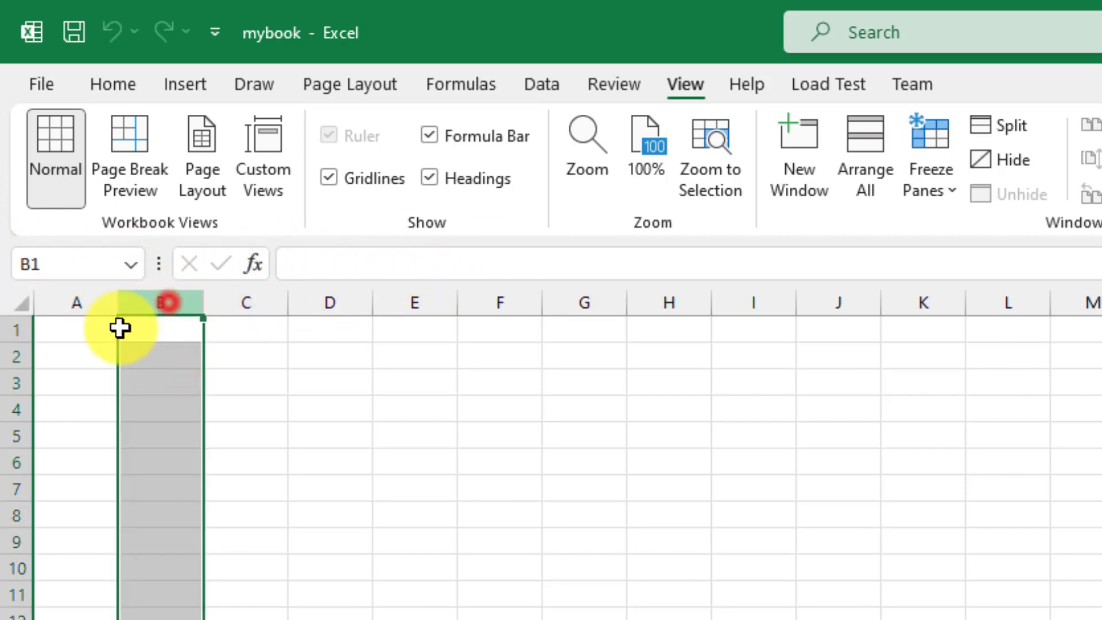
pyautogui.click(9, 358)
pyautogui.click(170, 348)
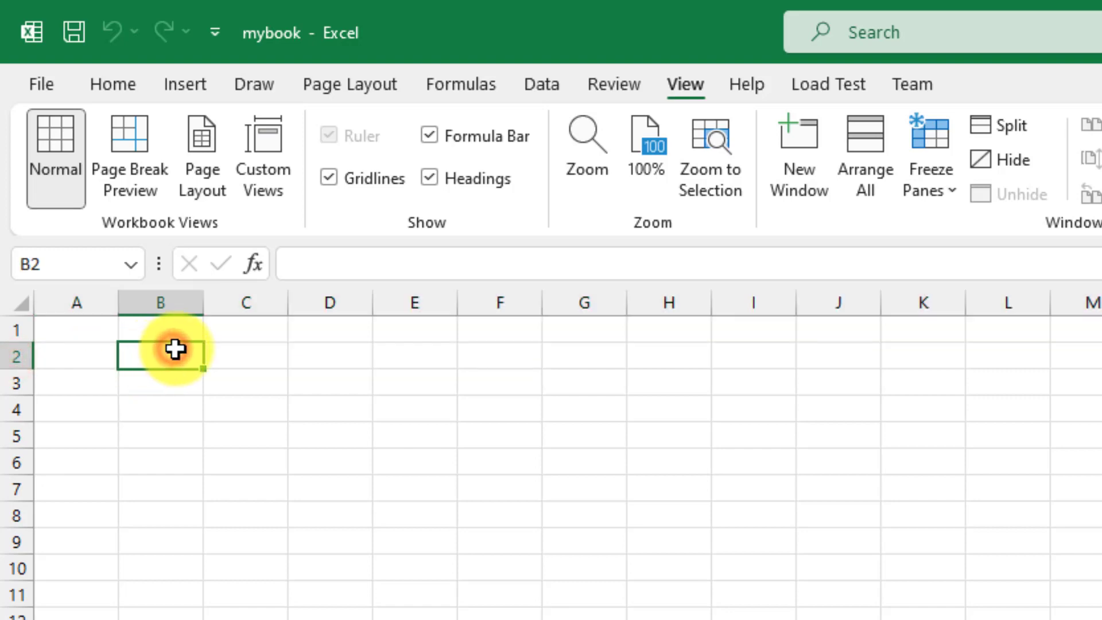
pyautogui.click(189, 391)
pyautogui.moveTo(105, 352); pyautogui.dragTo(422, 546)
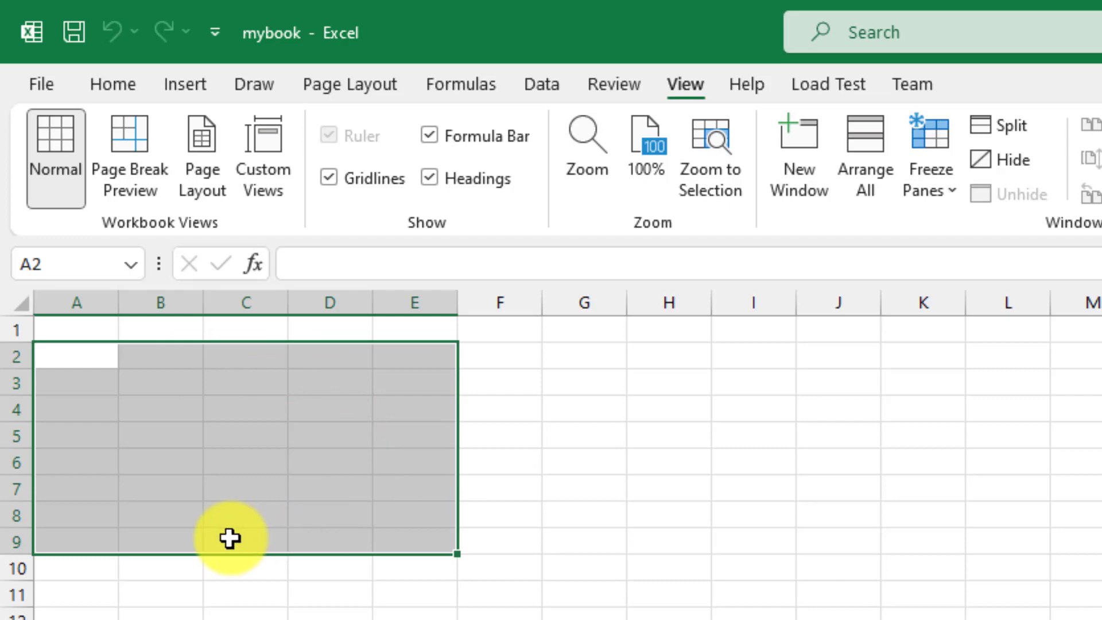
pyautogui.click(241, 494)
pyautogui.click(57, 358)
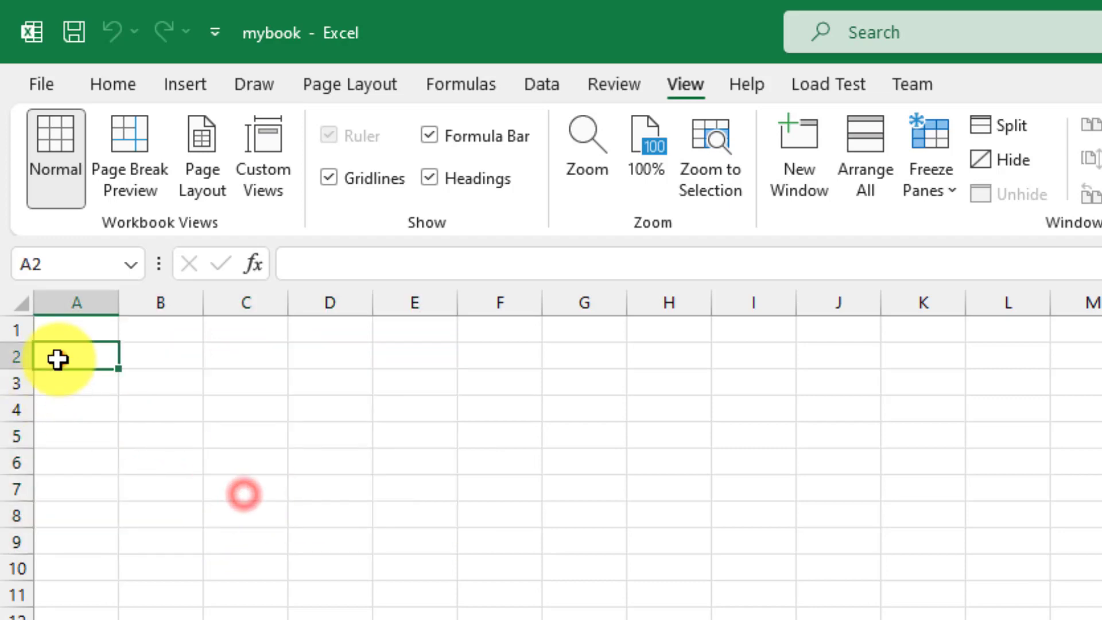
pyautogui.click(153, 372)
pyautogui.click(99, 349)
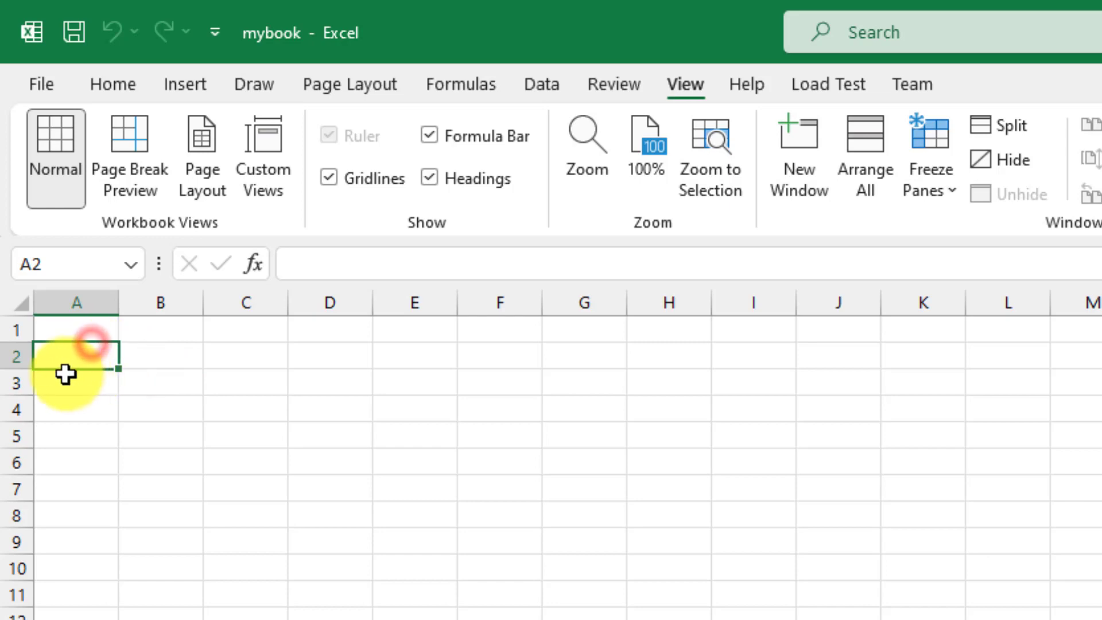
pyautogui.scroll(4, 72, 374)
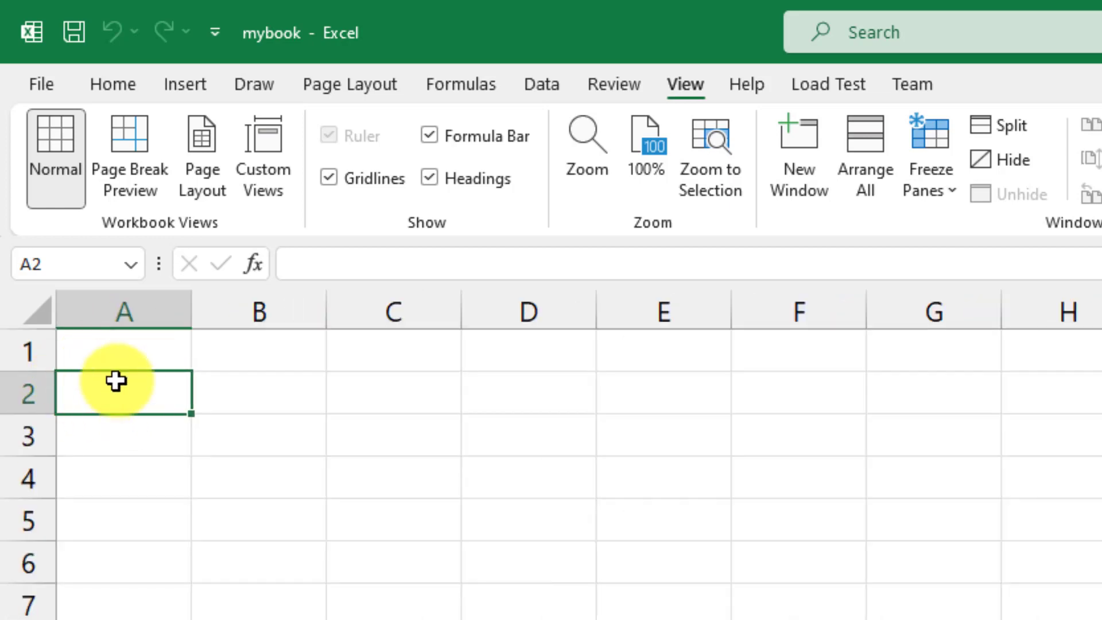
pyautogui.click(136, 390)
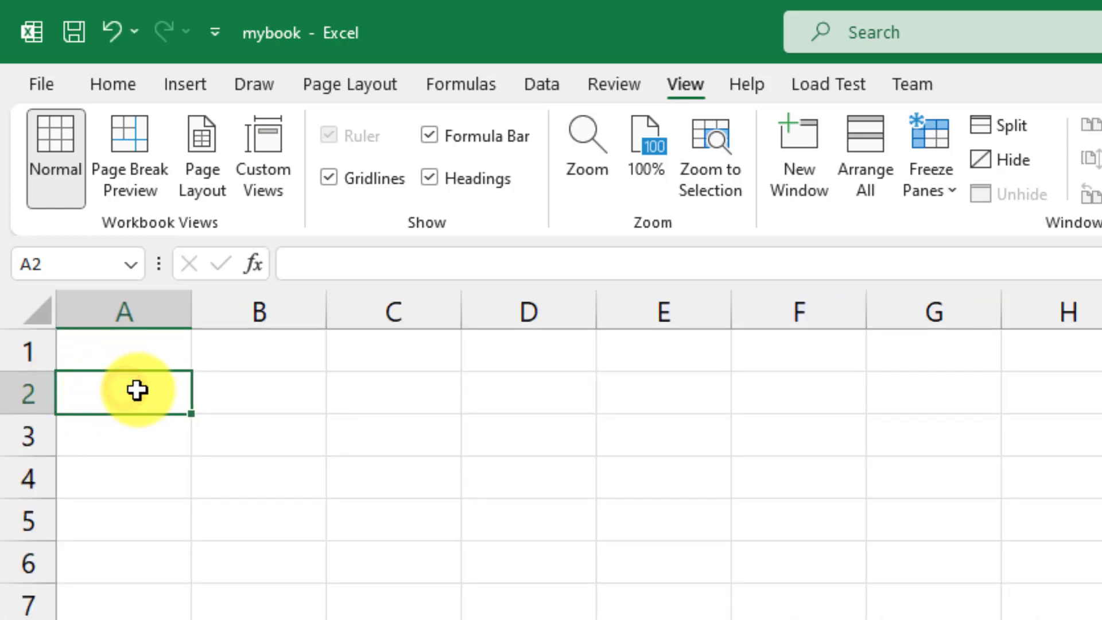
# Enter the S.no and Address headings across row 2
pyautogui.write('S.no')
pyautogui.press('Tab')
pyautogui.press('Tab')
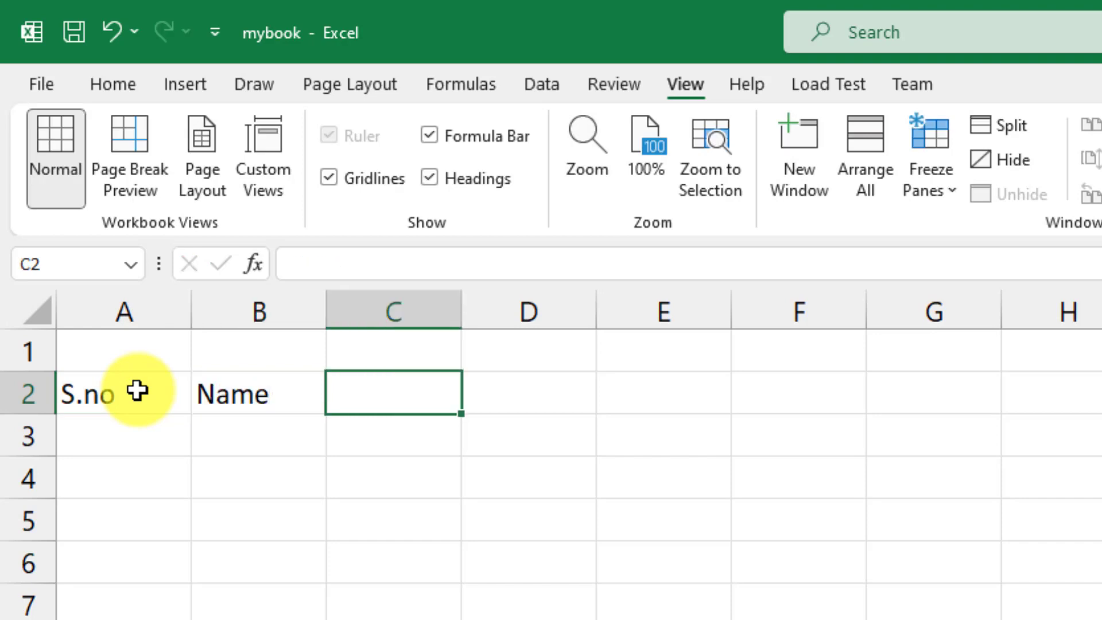
pyautogui.write('Address')
pyautogui.click(372, 518)
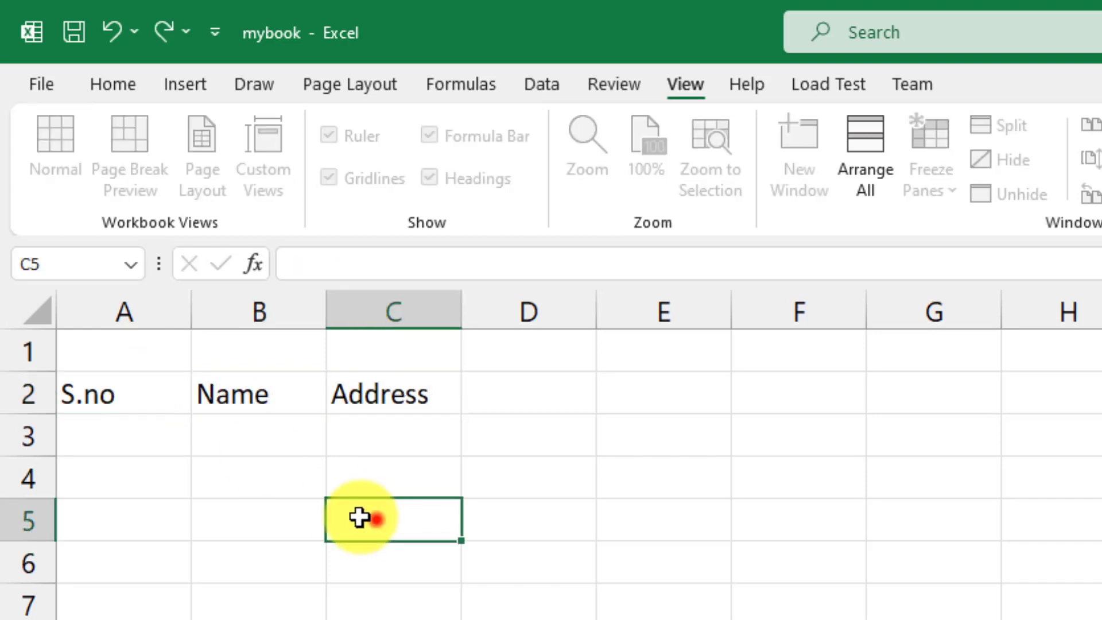
pyautogui.click(149, 396)
# Enter serial numbers 1 and 2 in cells A3 and A4
pyautogui.click(124, 436)
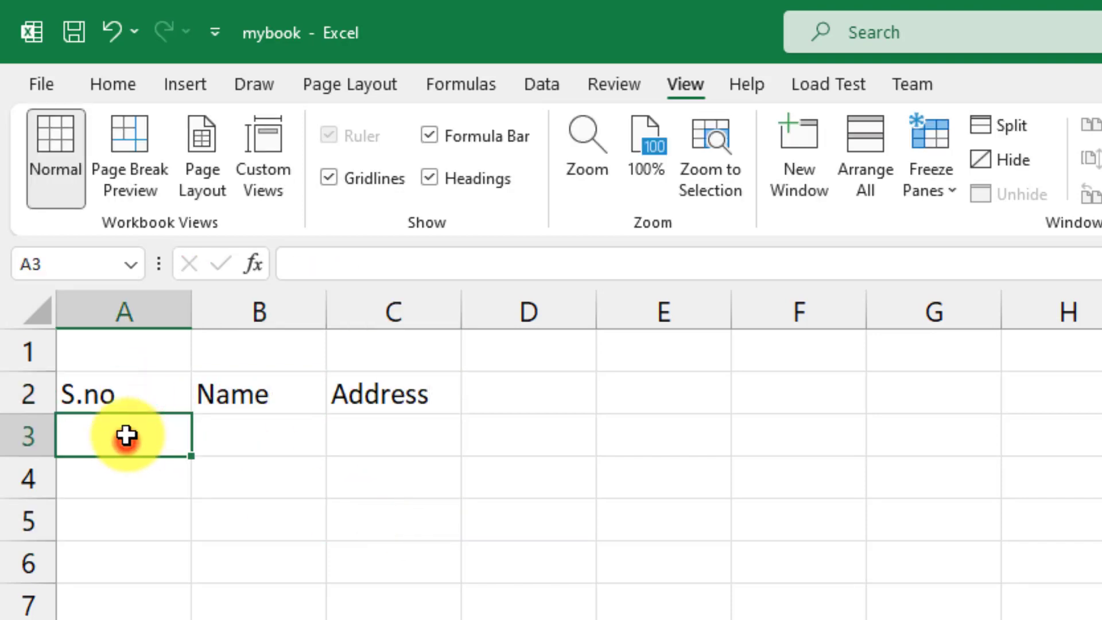
pyautogui.write('1')
pyautogui.press('Return')
pyautogui.write('2')
pyautogui.press('Return')
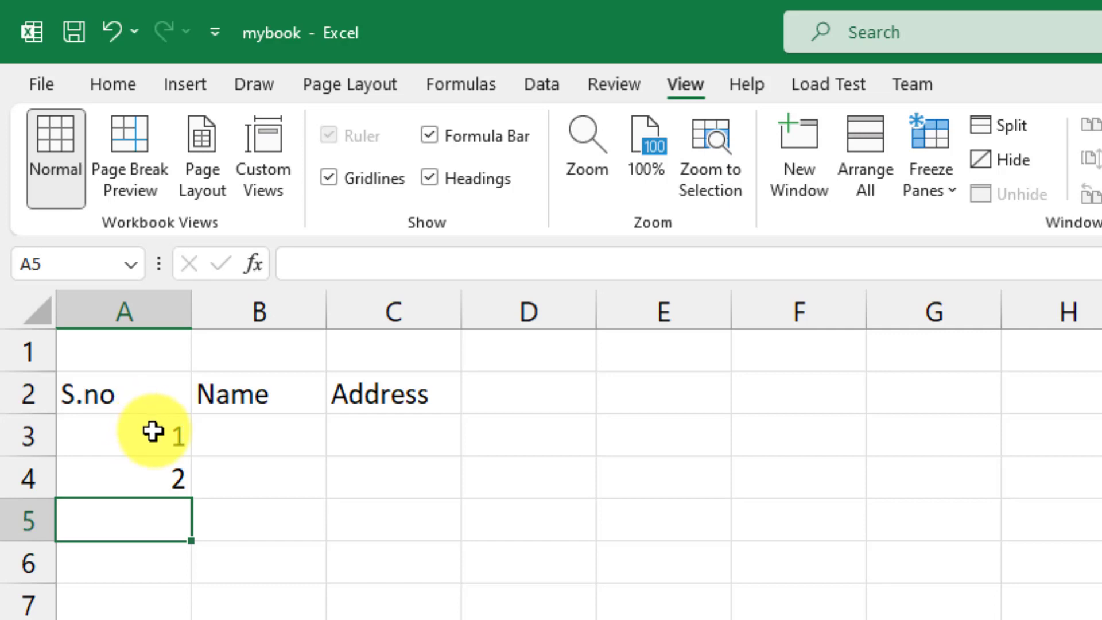
# Select the 1 and 2 in A3:A4, undoing an accidental move of them to E4:E5
pyautogui.click(137, 431)
pyautogui.moveTo(137, 431); pyautogui.dragTo(140, 475)
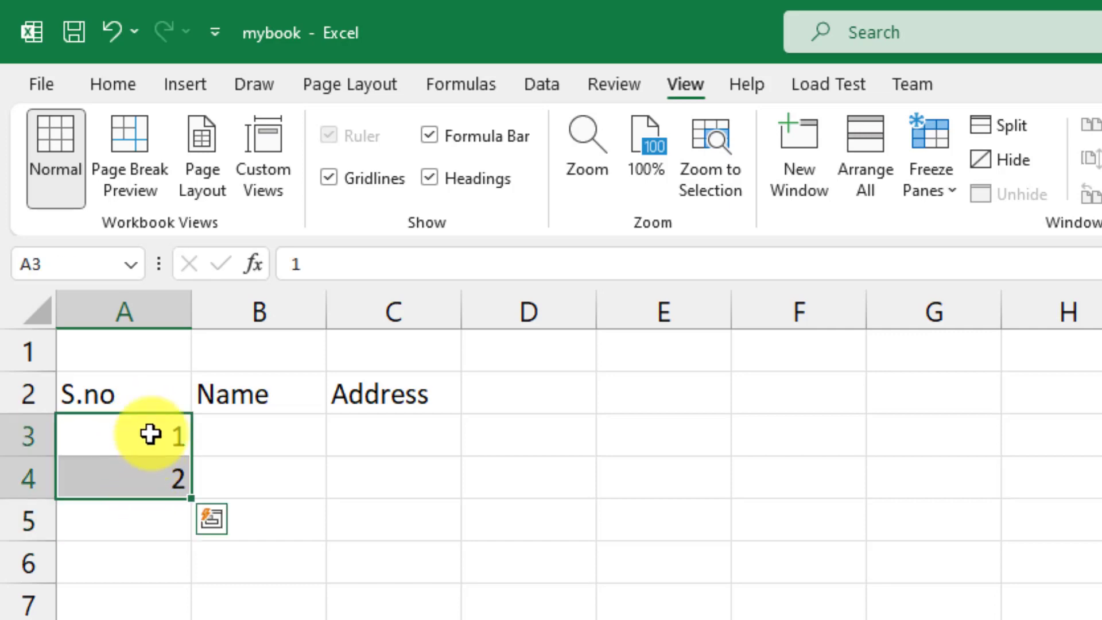
pyautogui.moveTo(150, 433); pyautogui.dragTo(641, 509)
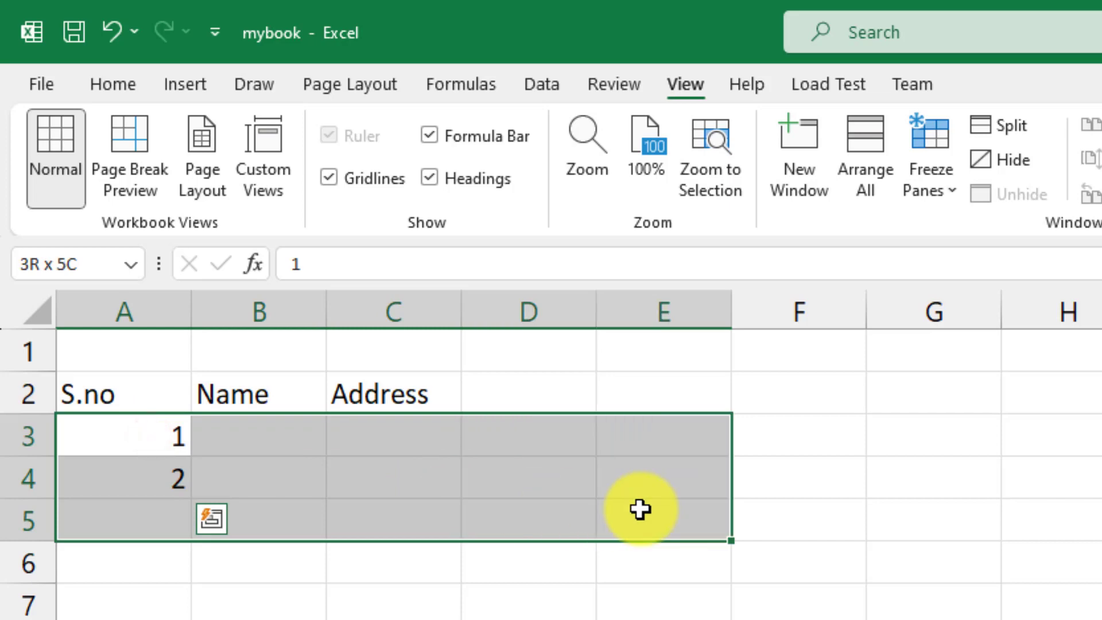
pyautogui.moveTo(149, 434); pyautogui.dragTo(152, 618)
pyautogui.click(260, 587)
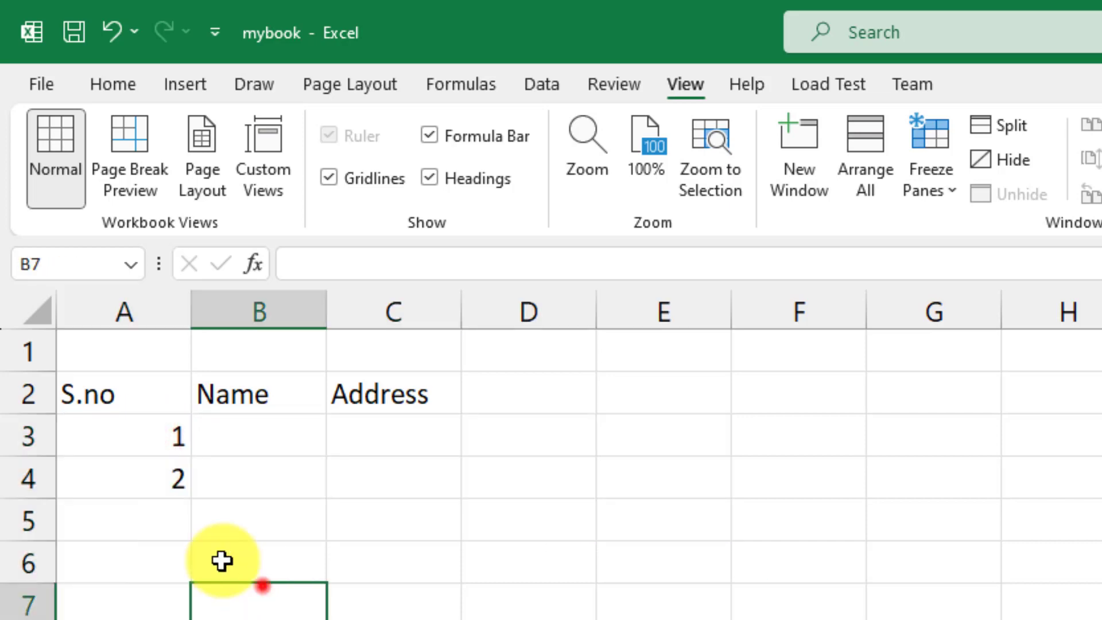
pyautogui.moveTo(148, 436); pyautogui.dragTo(171, 487)
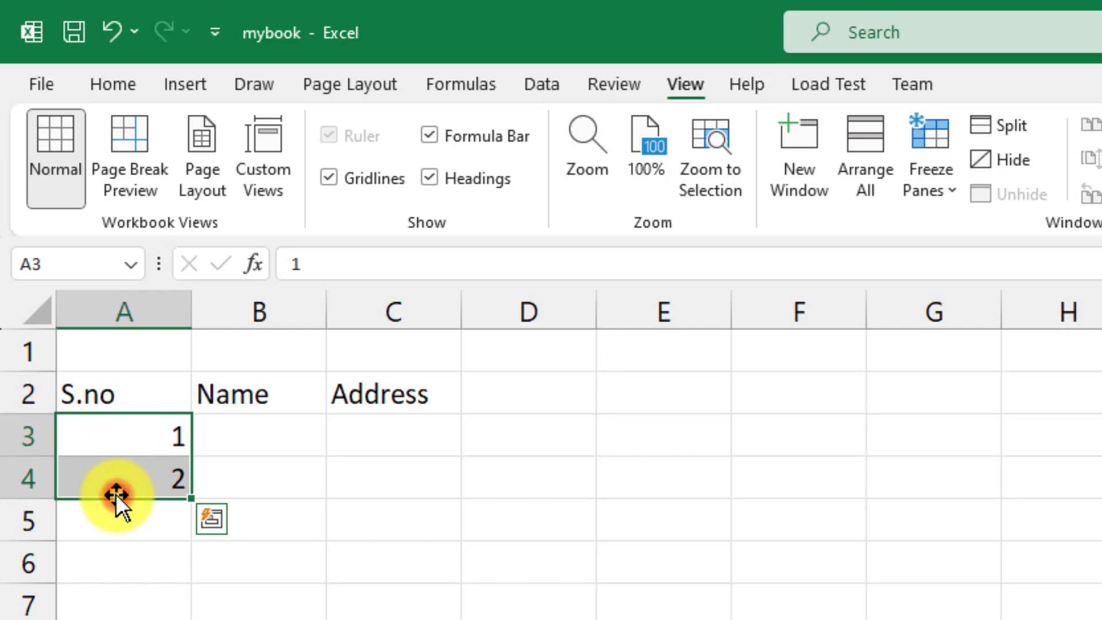
pyautogui.moveTo(115, 493); pyautogui.dragTo(595, 556)
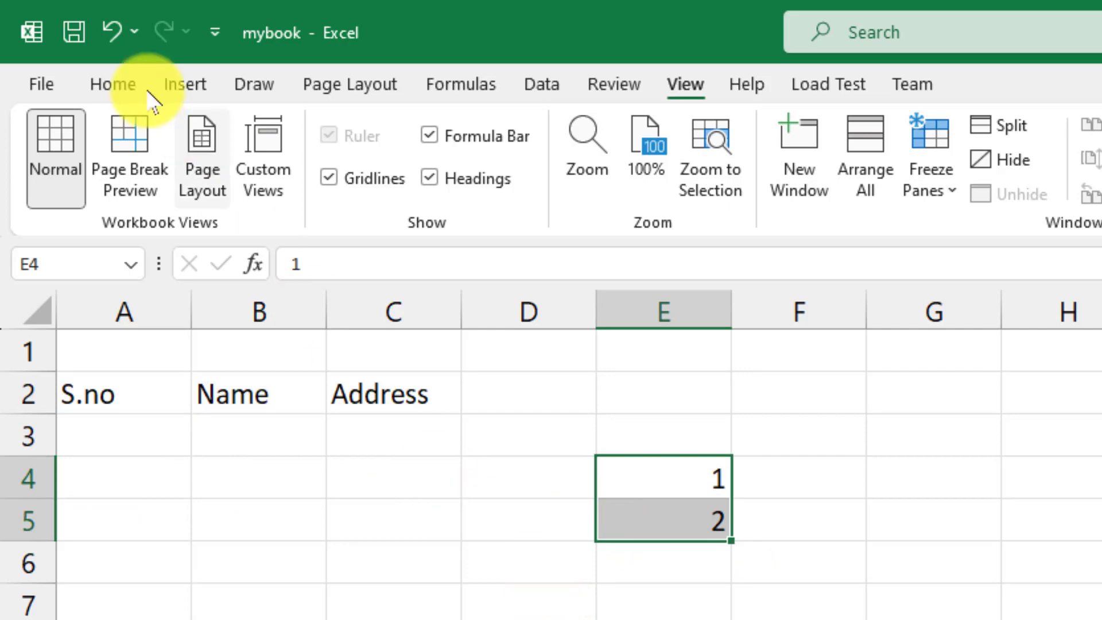
pyautogui.click(113, 29)
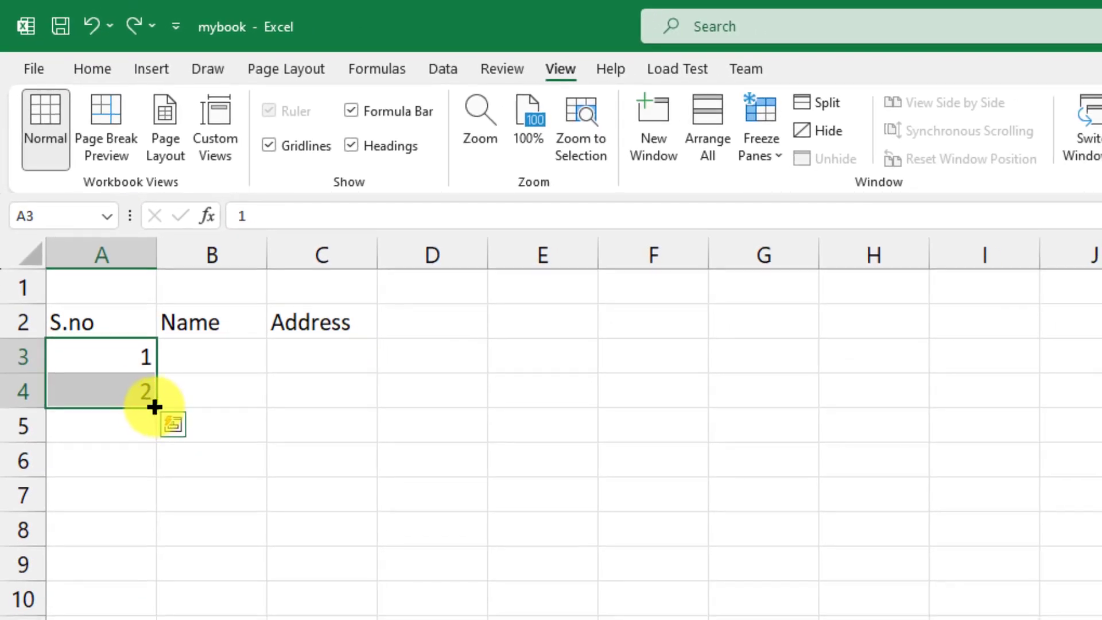
# Extend the 1, 2 series down the S.no column so A3:A10 hold serials 1 to 8
pyautogui.moveTo(155, 407); pyautogui.dragTo(156, 617)
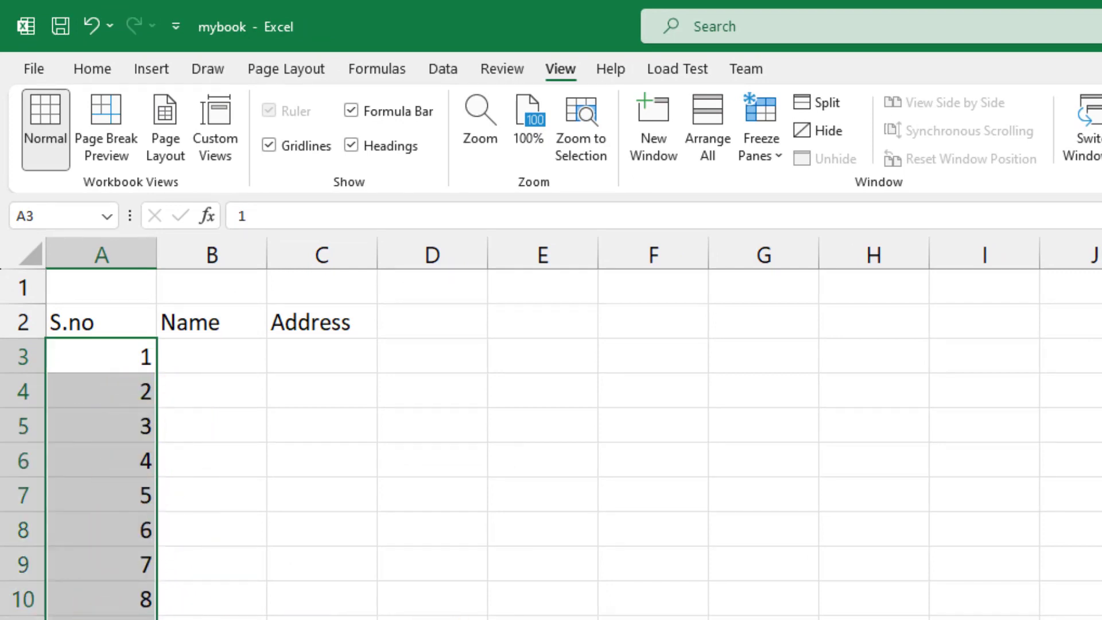
pyautogui.click(121, 360)
pyautogui.click(125, 392)
pyautogui.click(123, 361)
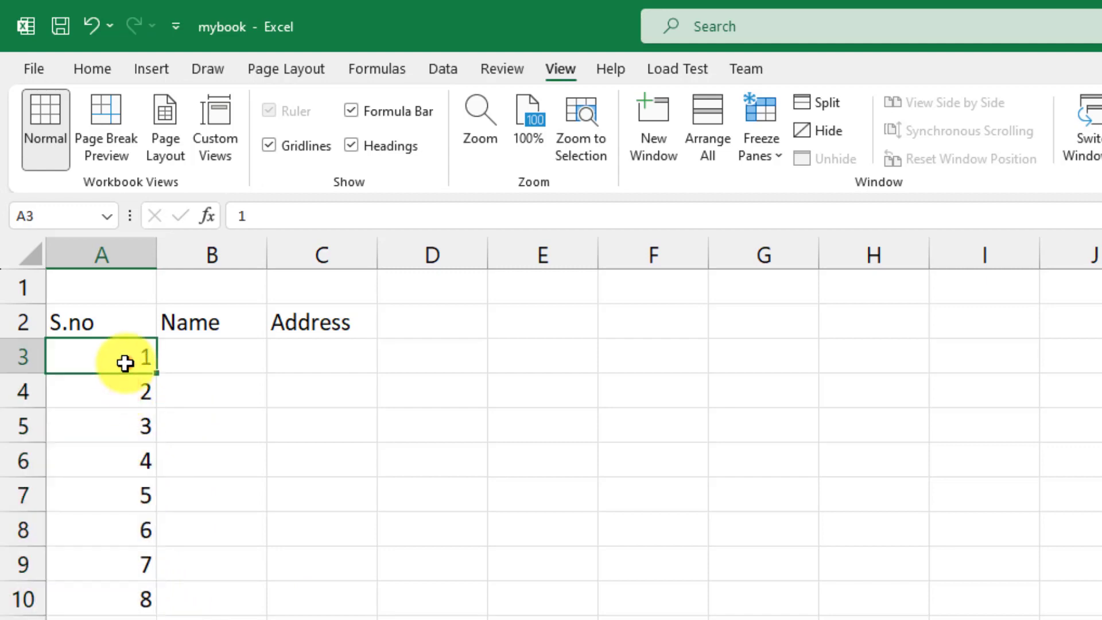
pyautogui.click(865, 367)
pyautogui.click(546, 353)
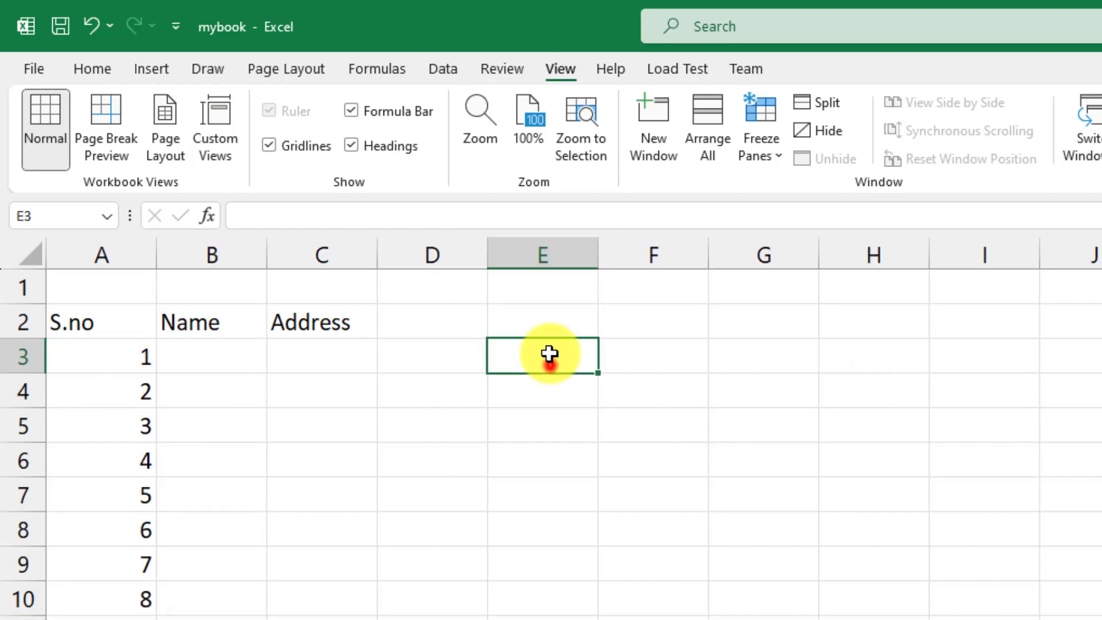
pyautogui.write('Jan')
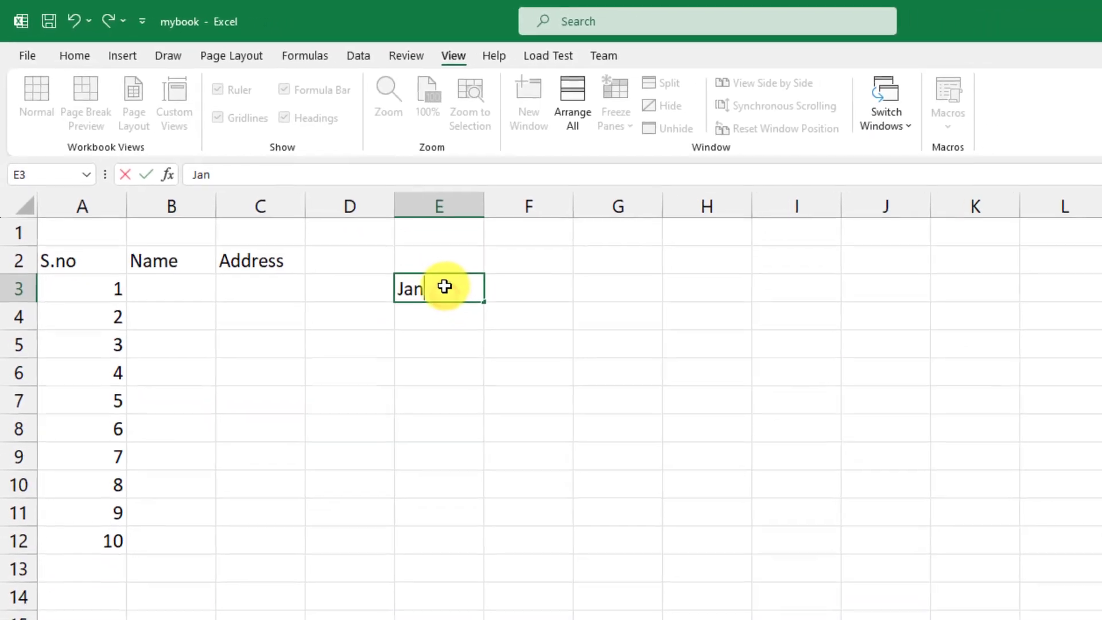
pyautogui.press('Return')
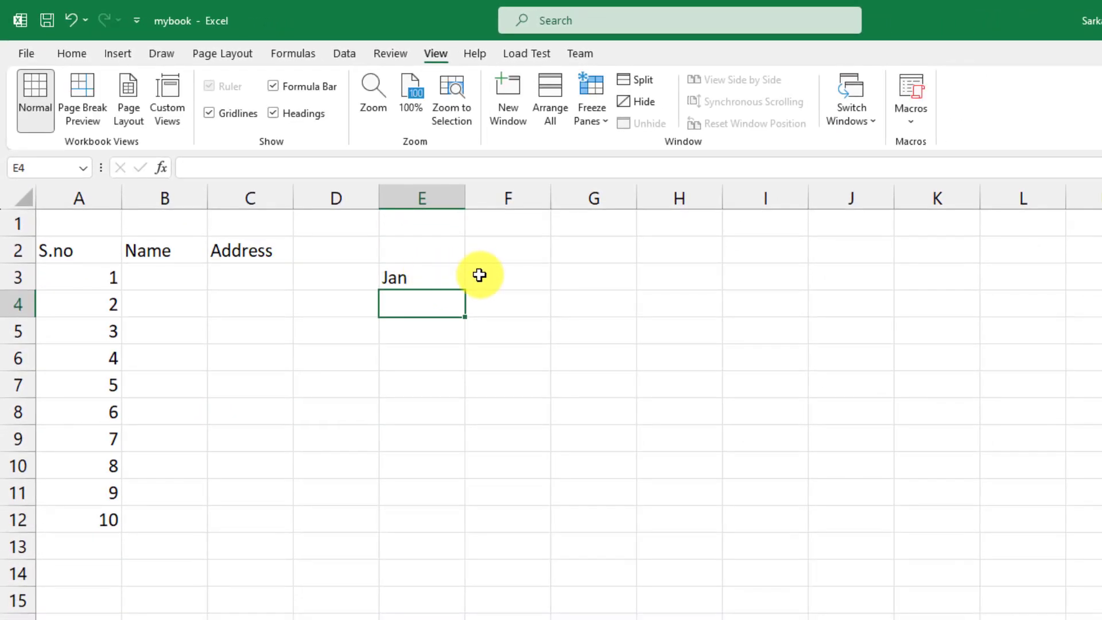
pyautogui.click(465, 288)
pyautogui.moveTo(465, 291); pyautogui.dragTo(476, 557)
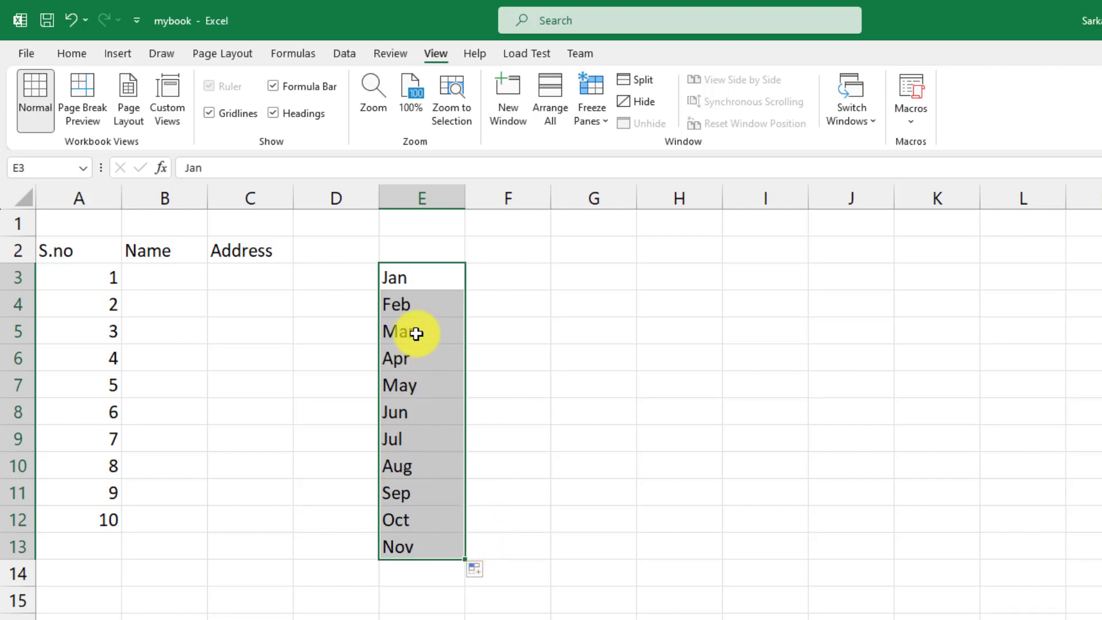
pyautogui.moveTo(429, 286); pyautogui.dragTo(427, 503)
pyautogui.click(419, 325)
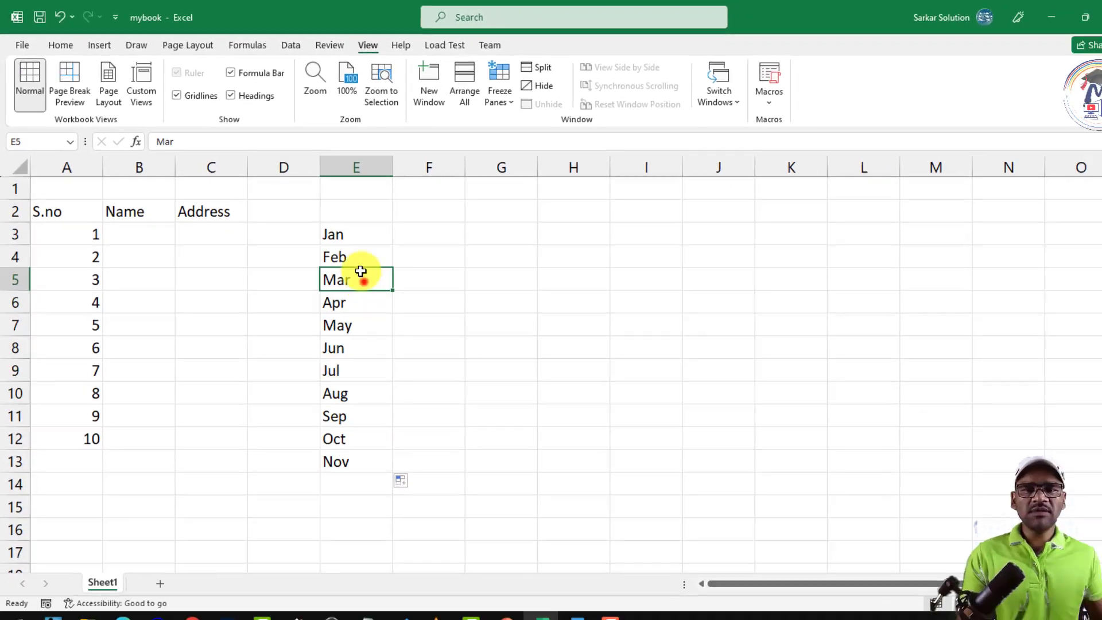
pyautogui.moveTo(416, 275); pyautogui.dragTo(419, 536)
pyautogui.press('Delete')
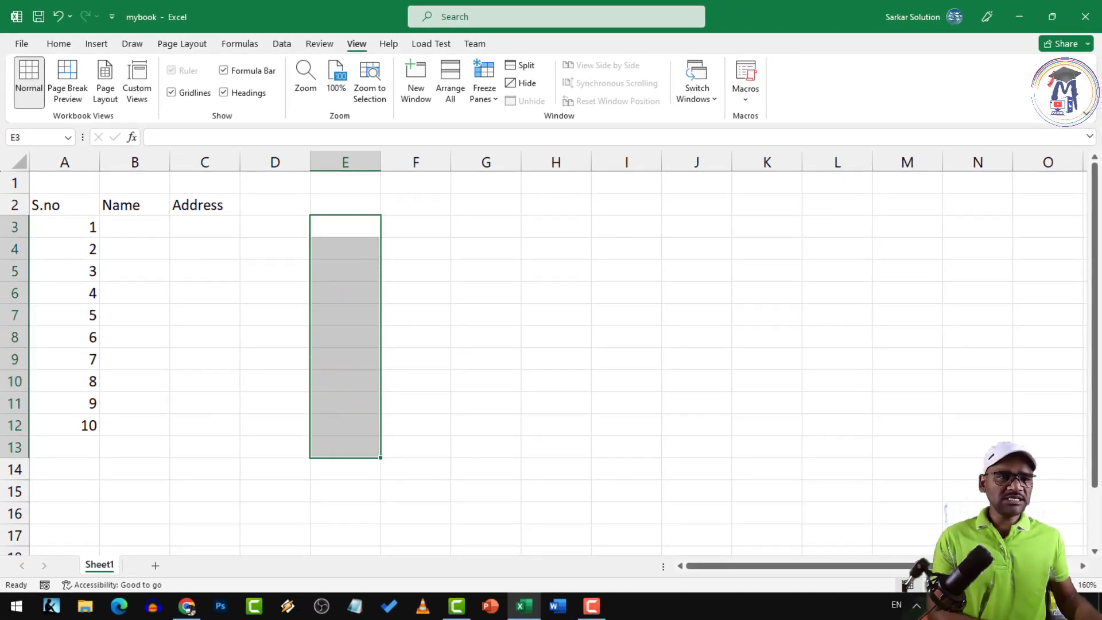
pyautogui.click(1058, 606)
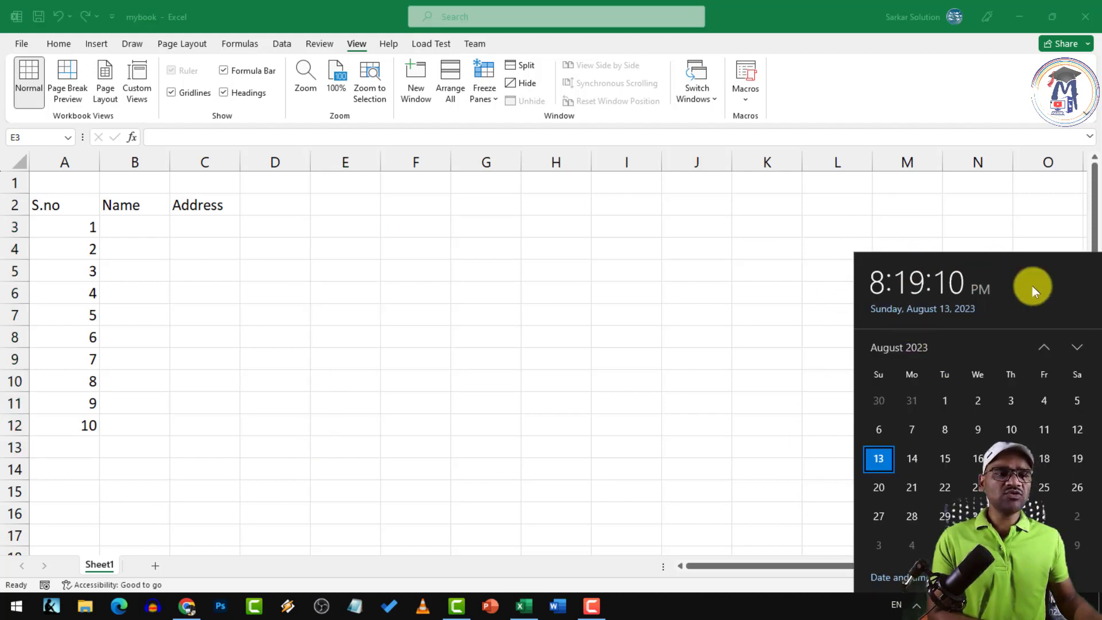
pyautogui.click(419, 365)
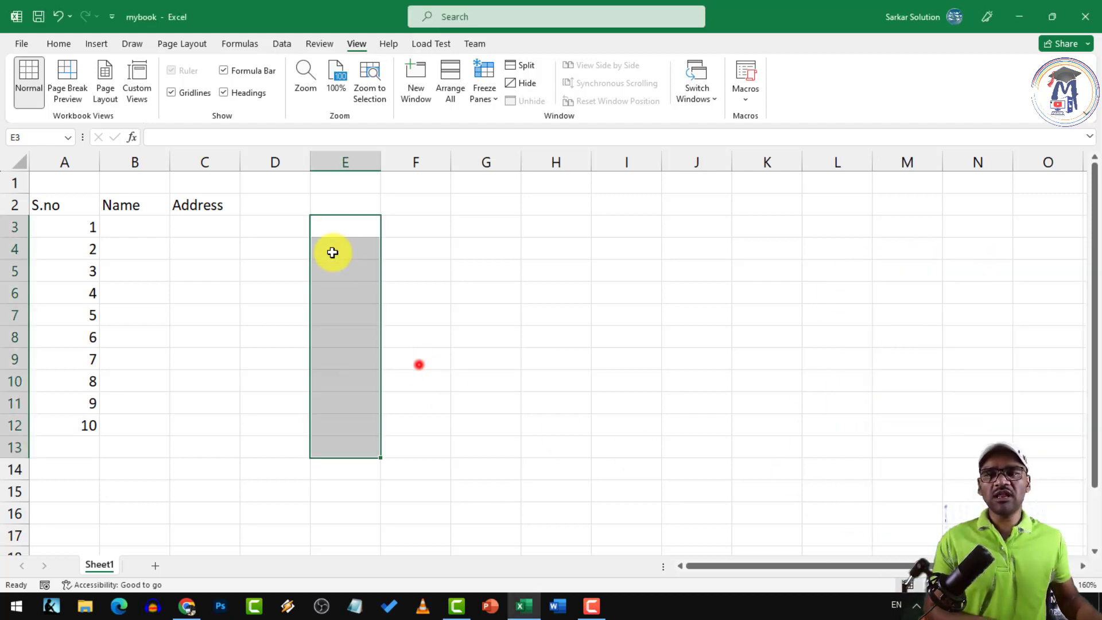
pyautogui.click(333, 224)
pyautogui.write('S')
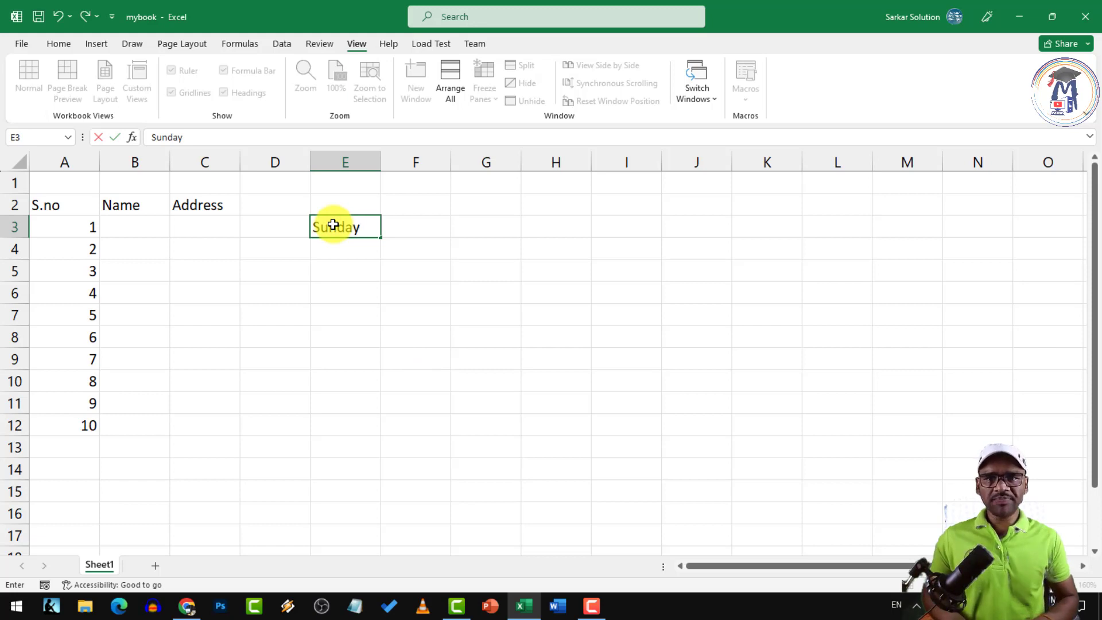
pyautogui.write('unday')
pyautogui.press('Return')
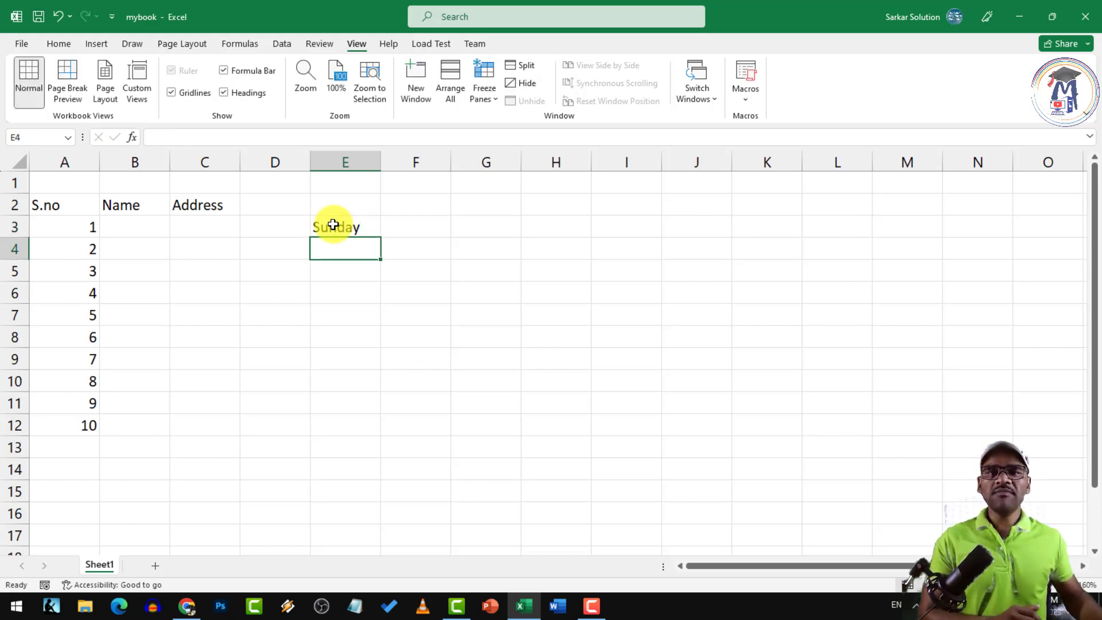
pyautogui.click(363, 227)
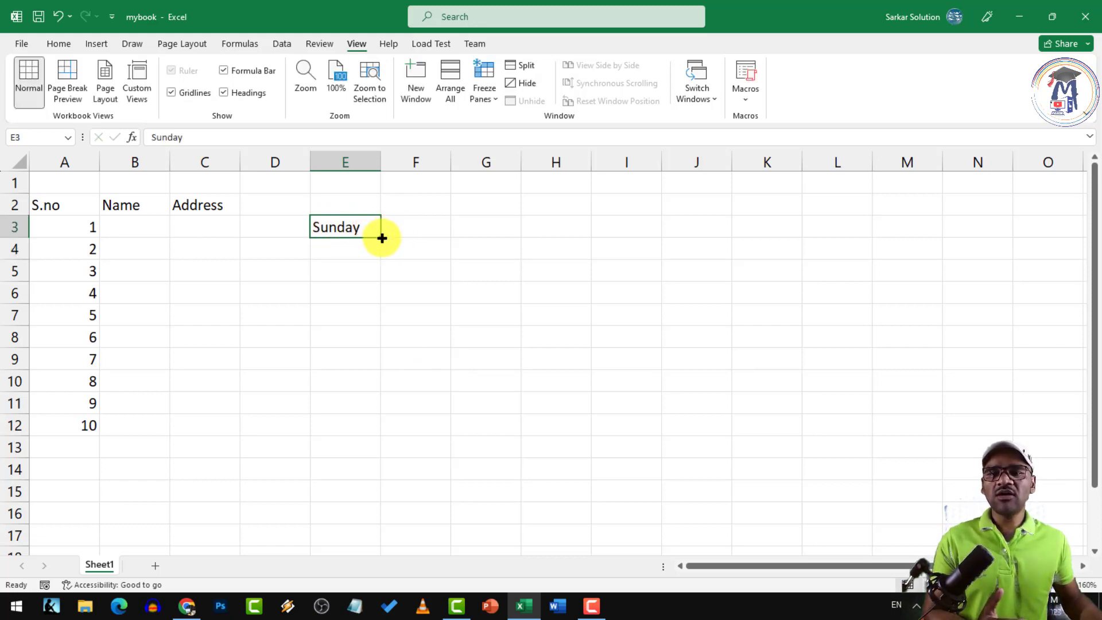
pyautogui.moveTo(382, 238); pyautogui.dragTo(379, 402)
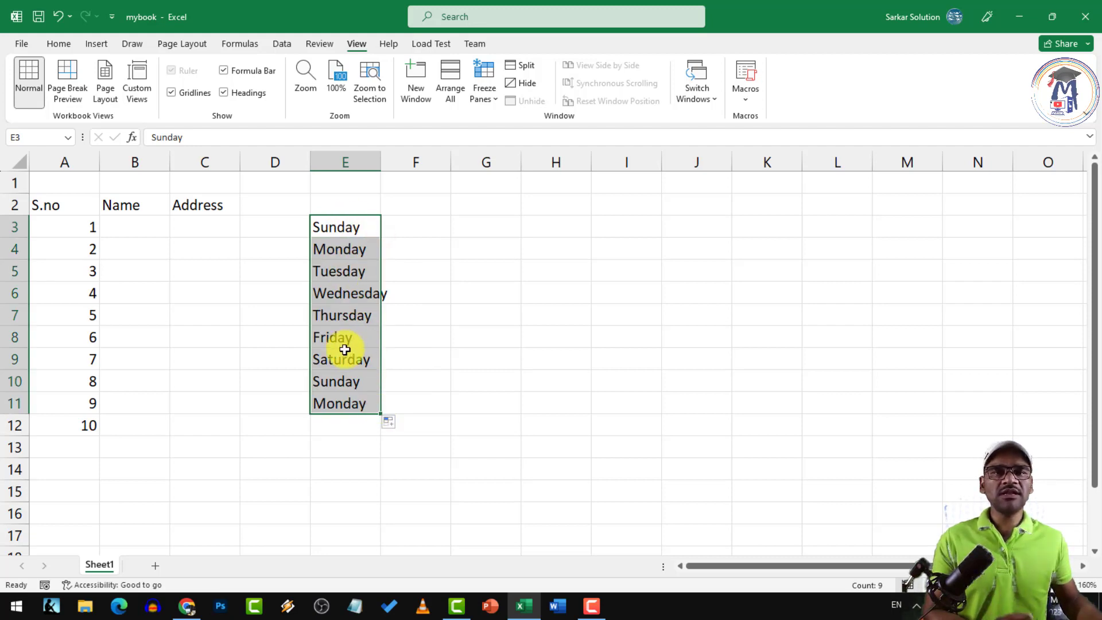
pyautogui.press('Delete')
pyautogui.click(435, 308)
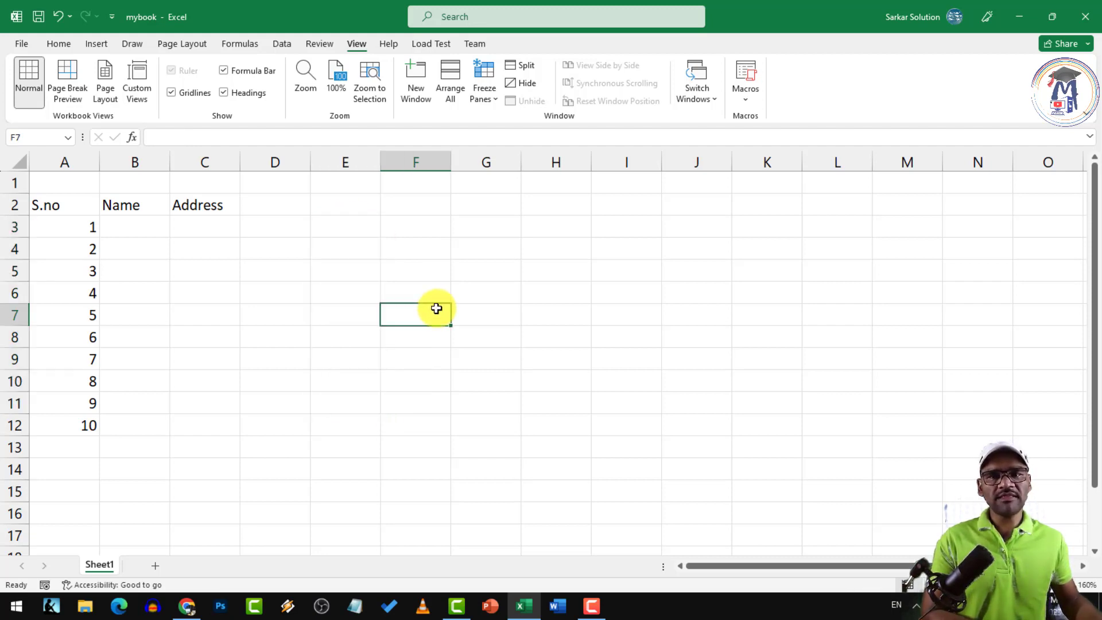
pyautogui.click(363, 217)
pyautogui.write('2')
pyautogui.press('Return')
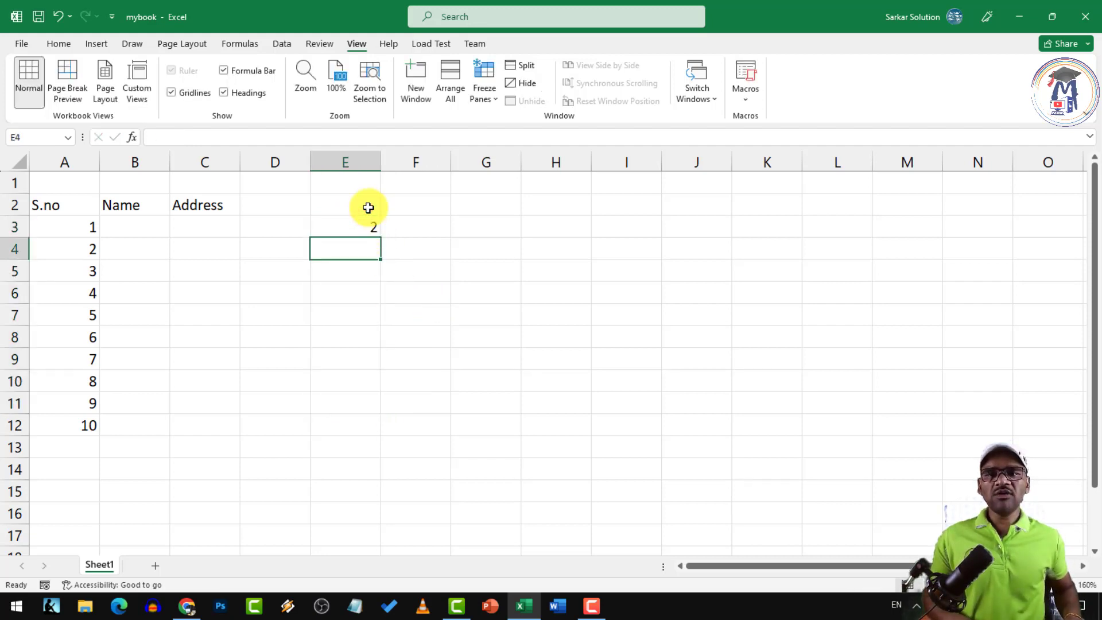
pyautogui.write('4')
pyautogui.press('Return')
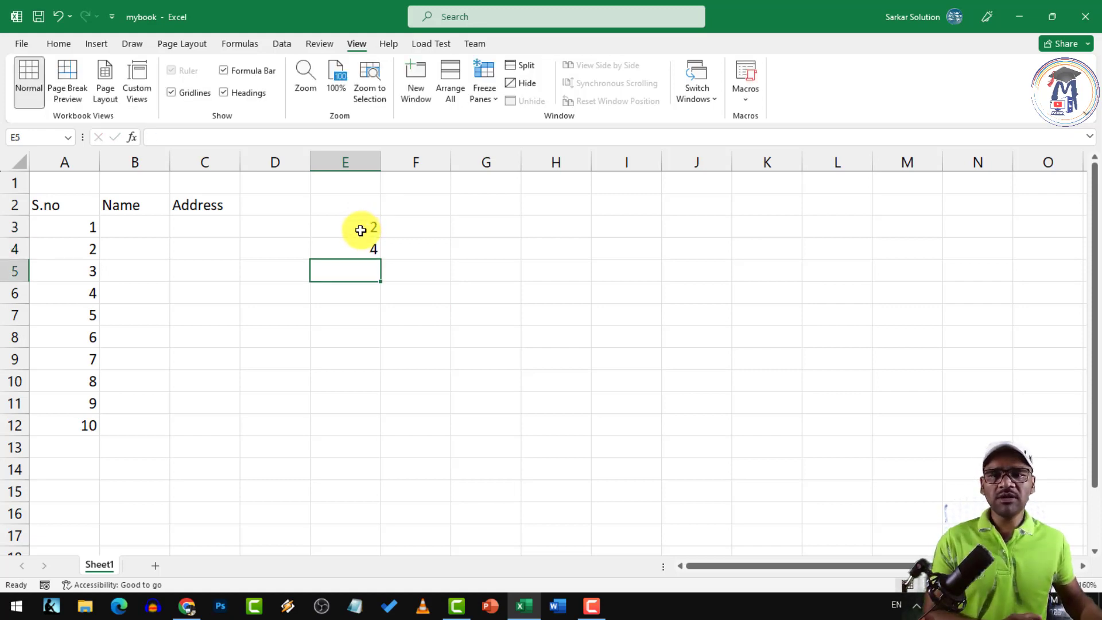
pyautogui.moveTo(360, 230); pyautogui.dragTo(383, 459)
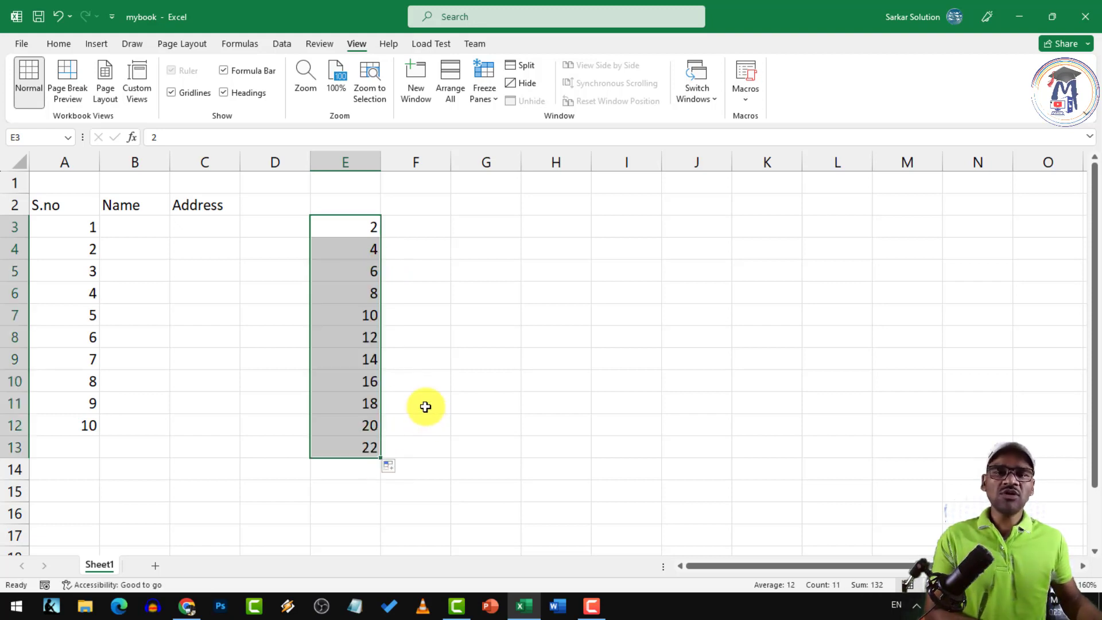
pyautogui.click(365, 229)
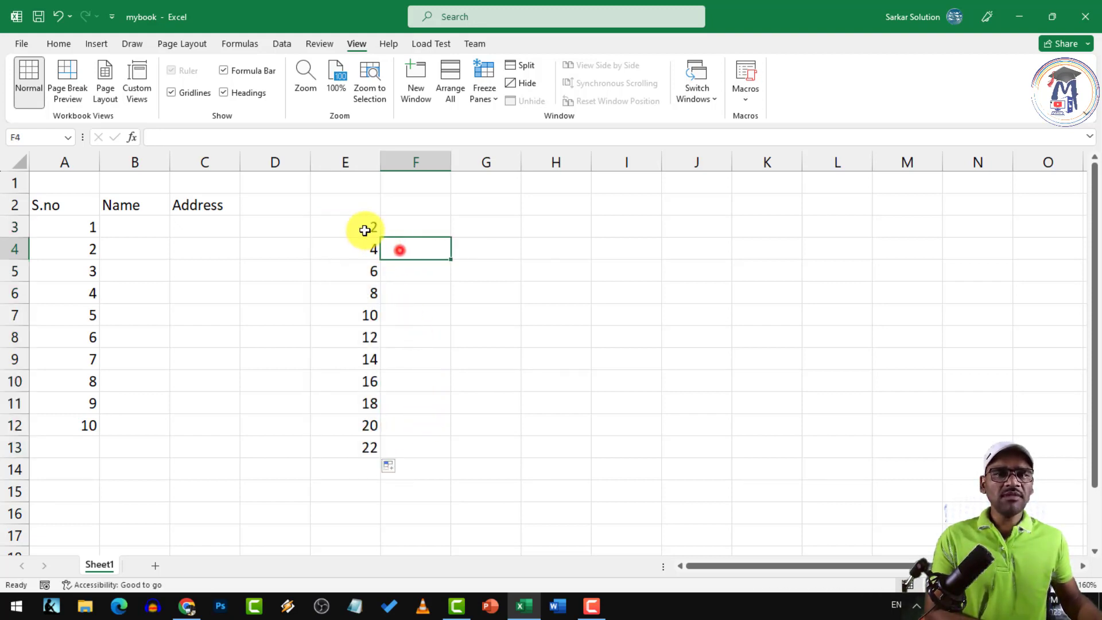
pyautogui.moveTo(383, 236); pyautogui.dragTo(711, 236)
pyautogui.click(586, 294)
pyautogui.click(355, 227)
pyautogui.click(500, 226)
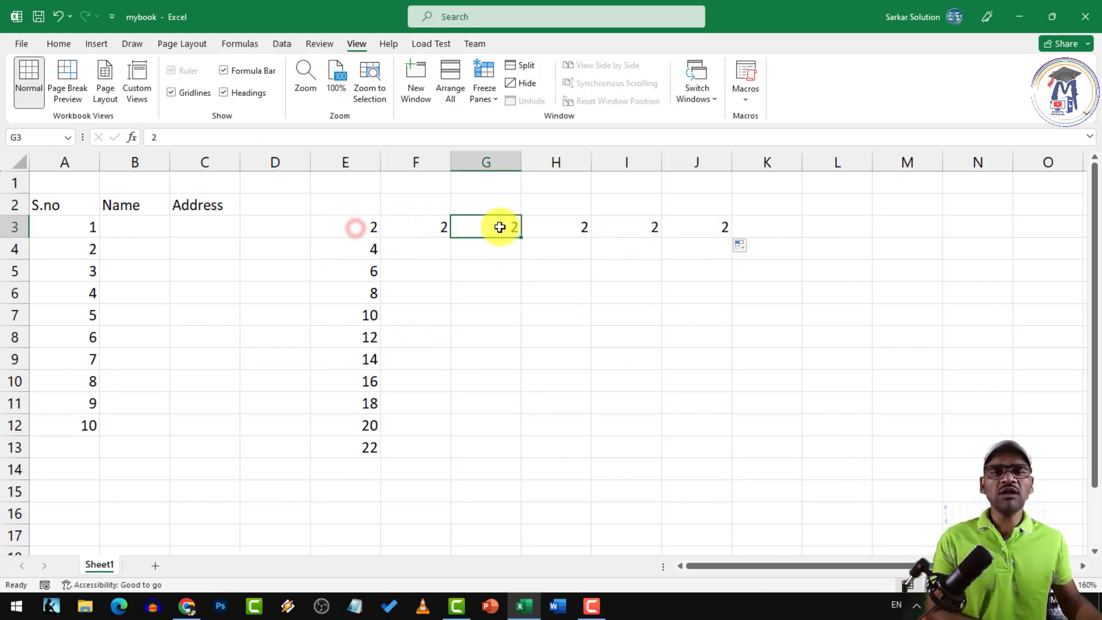
pyautogui.click(371, 225)
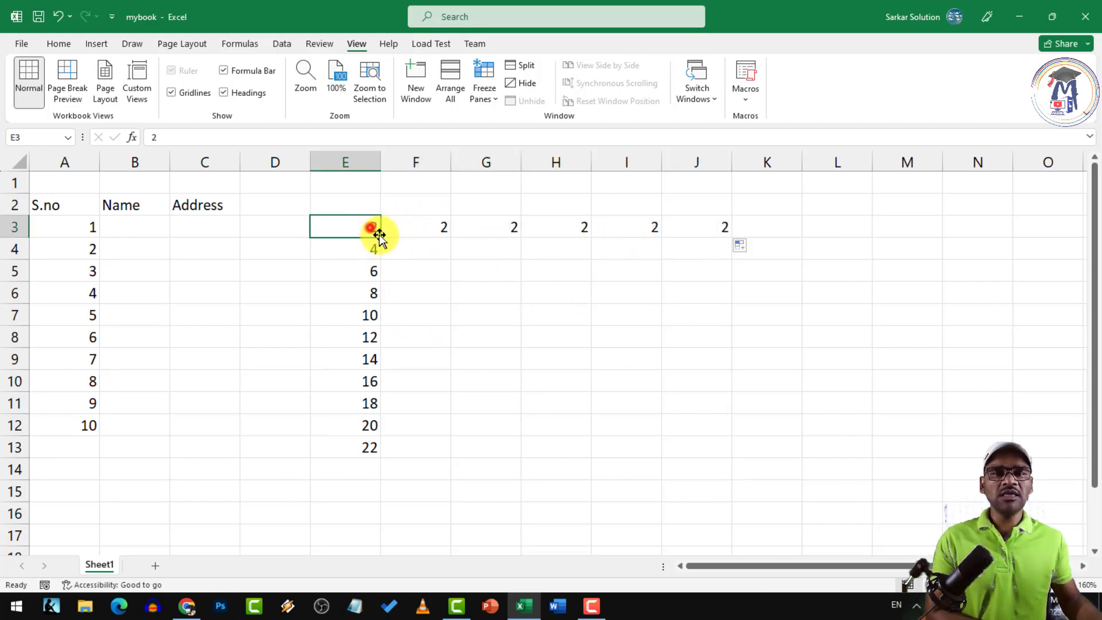
pyautogui.moveTo(380, 236); pyautogui.dragTo(376, 179)
pyautogui.click(354, 229)
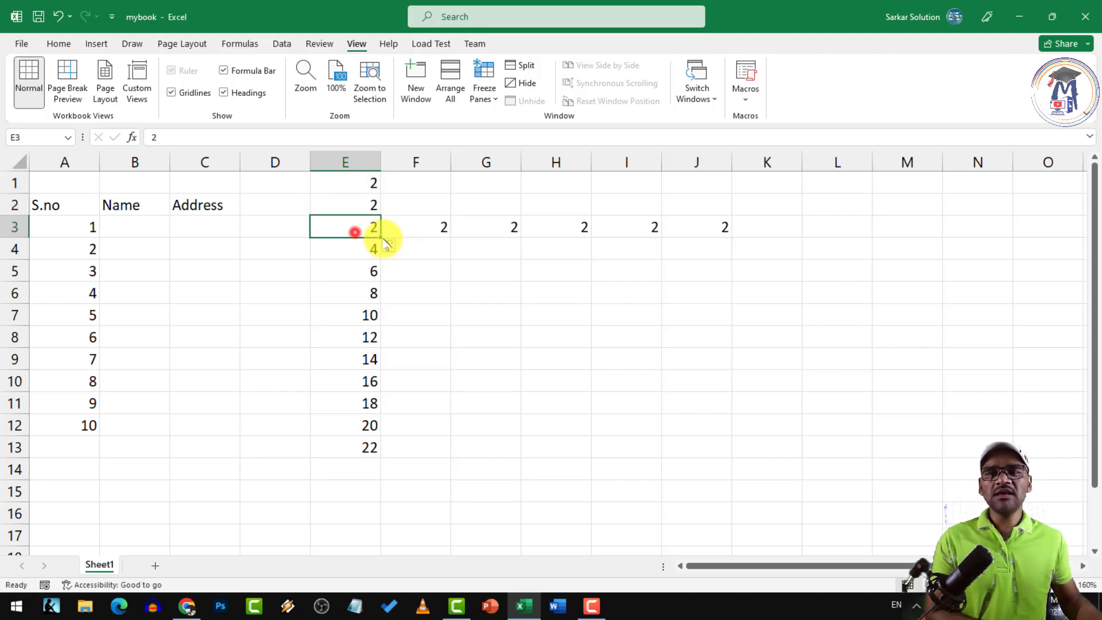
pyautogui.moveTo(380, 236); pyautogui.dragTo(248, 239)
pyautogui.click(411, 262)
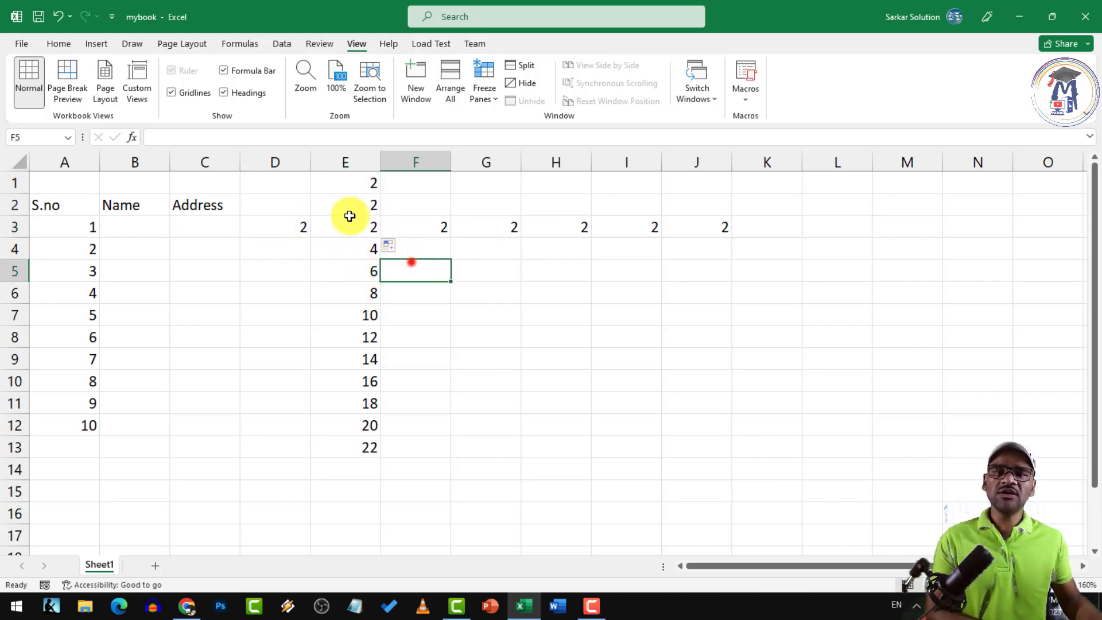
pyautogui.moveTo(308, 182); pyautogui.dragTo(694, 443)
pyautogui.press('Delete')
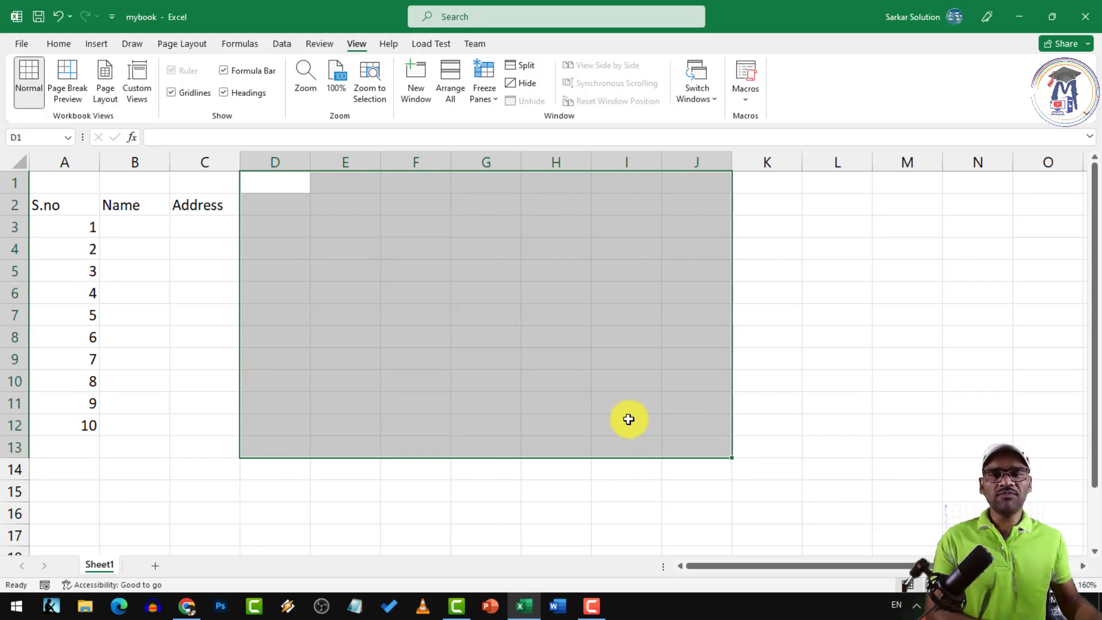
pyautogui.click(494, 367)
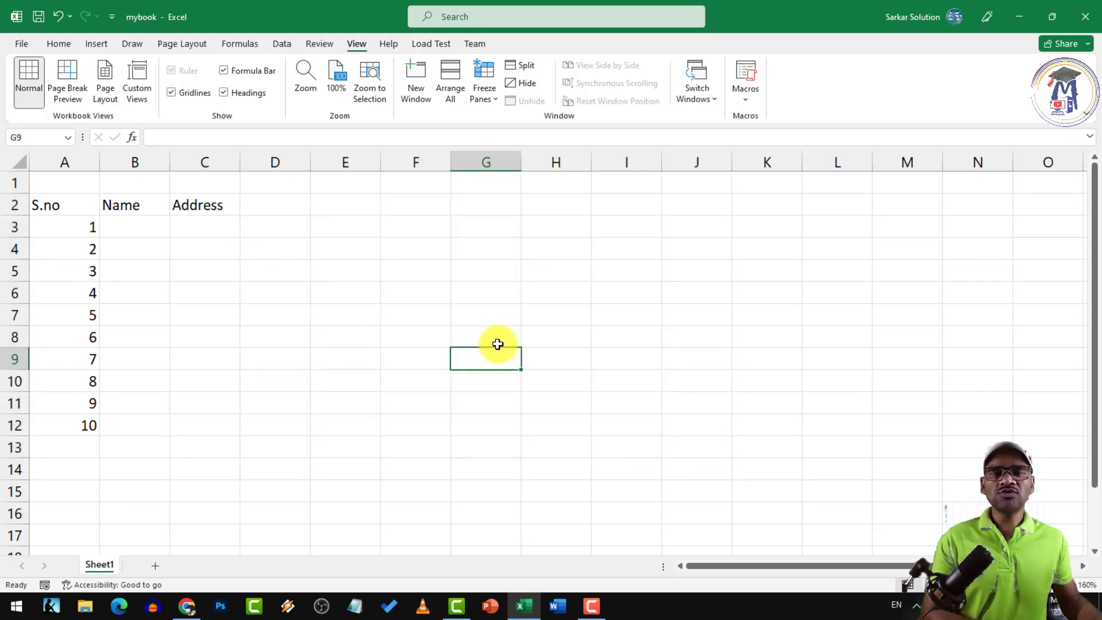
pyautogui.moveTo(433, 330); pyautogui.dragTo(418, 320)
# Enter the first six student names into B3 through B8
pyautogui.click(297, 272)
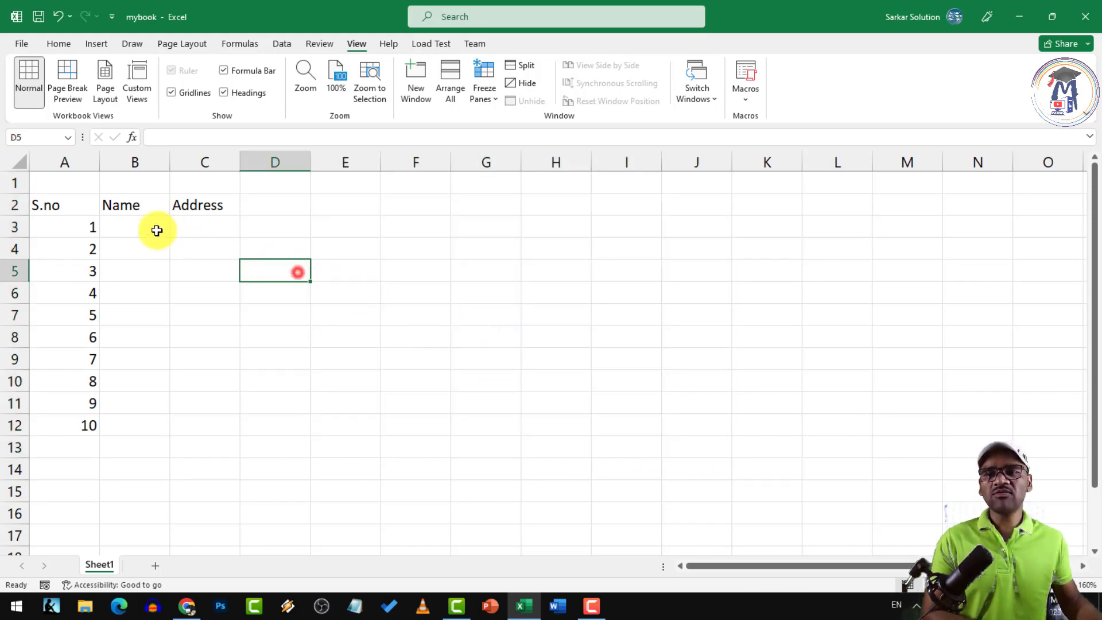
pyautogui.click(157, 232)
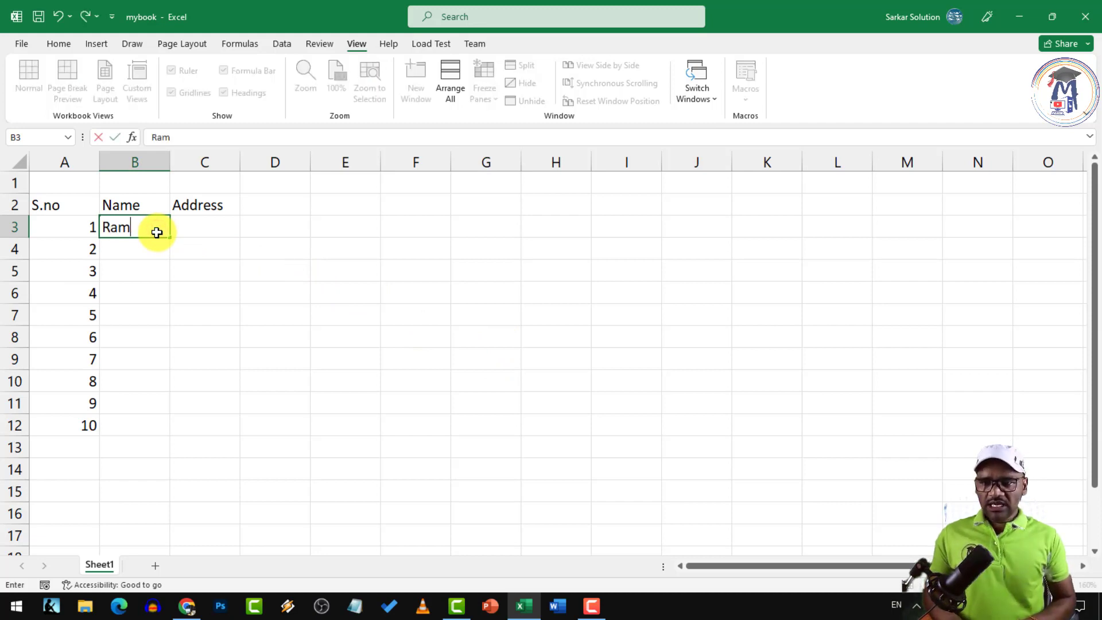
pyautogui.press('Return')
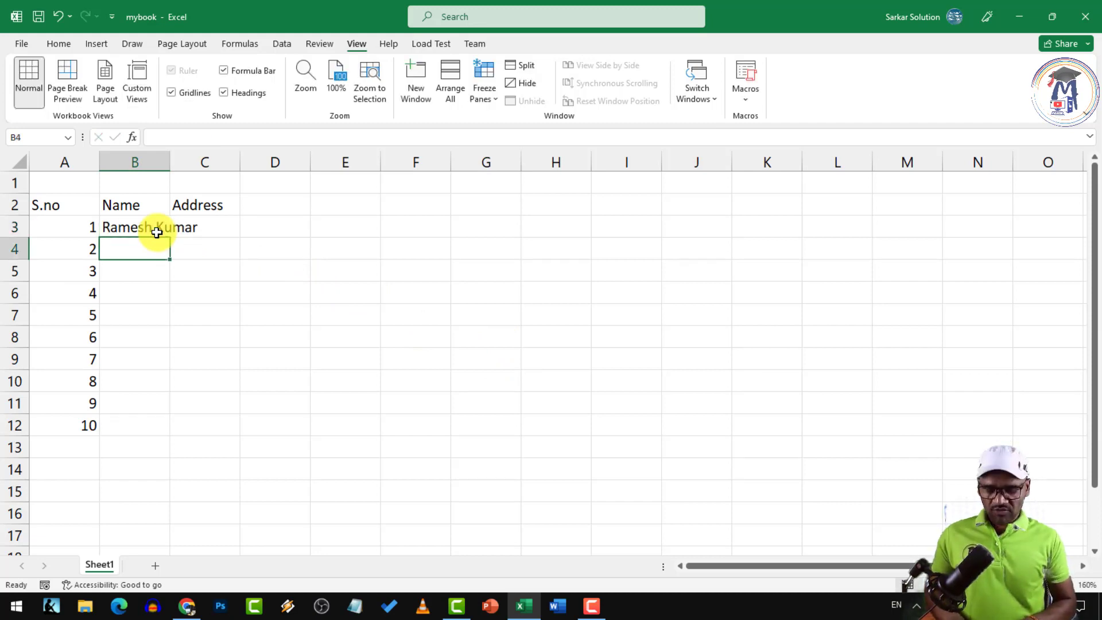
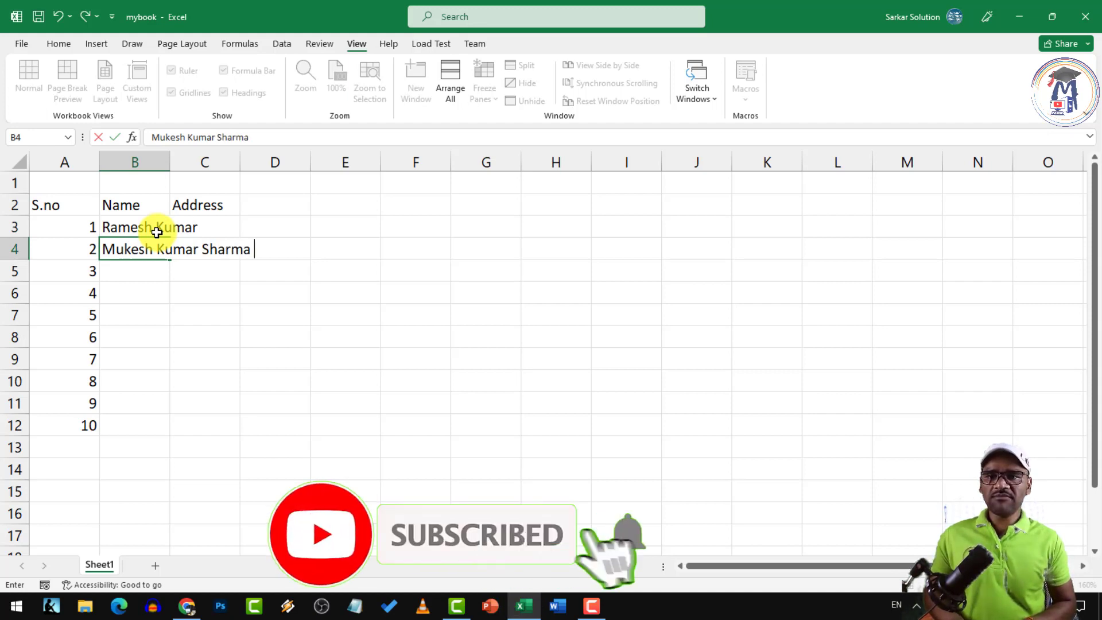
pyautogui.press('Return')
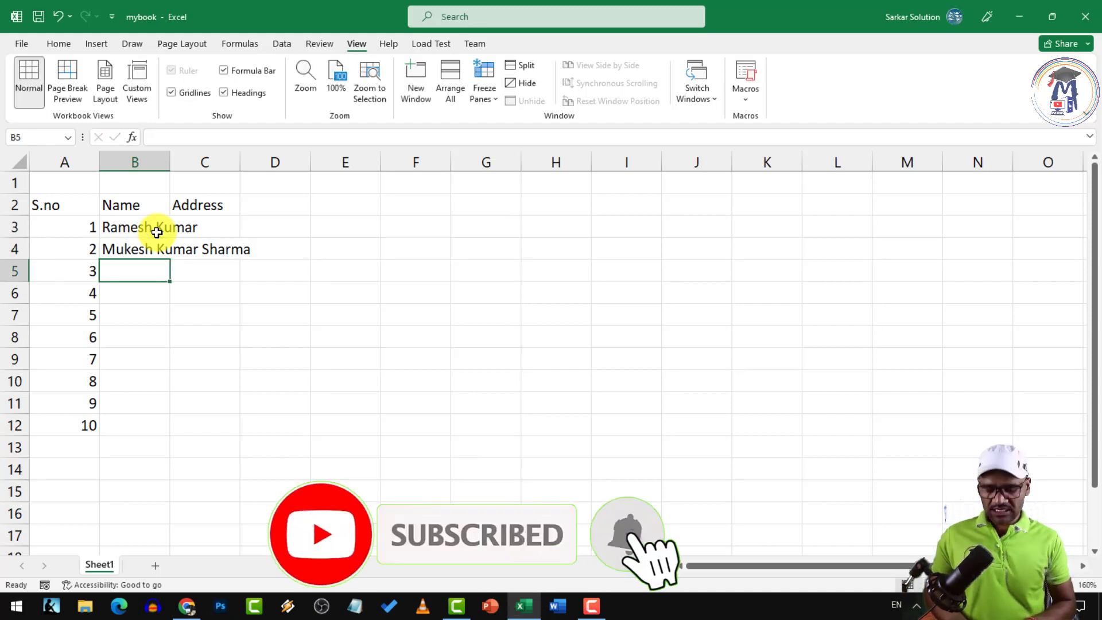
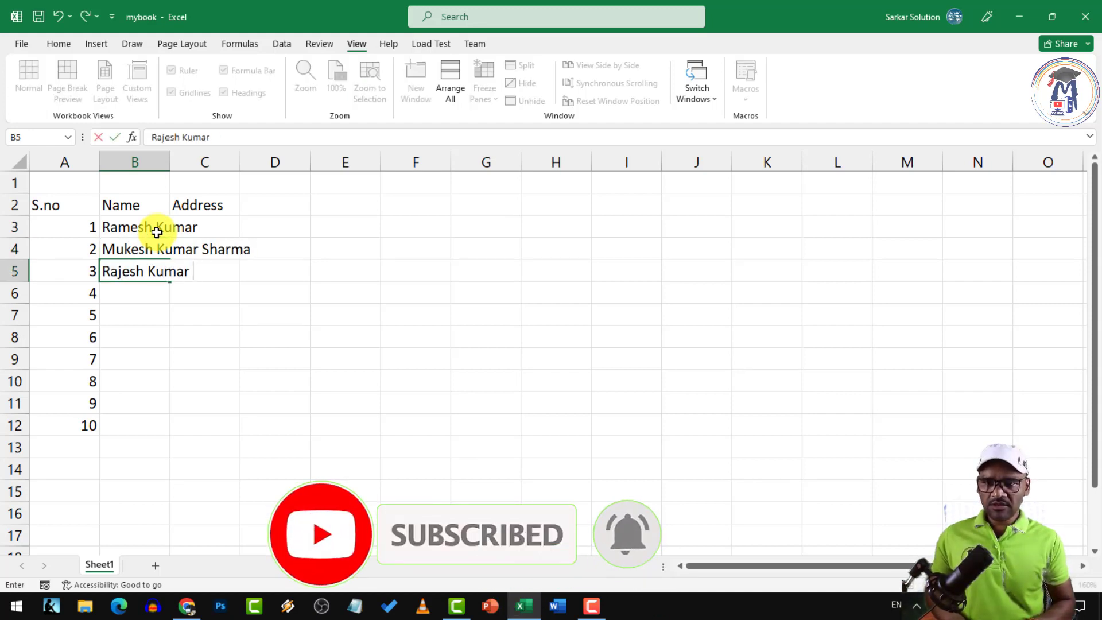
pyautogui.press('Return')
pyautogui.write('Mohit')
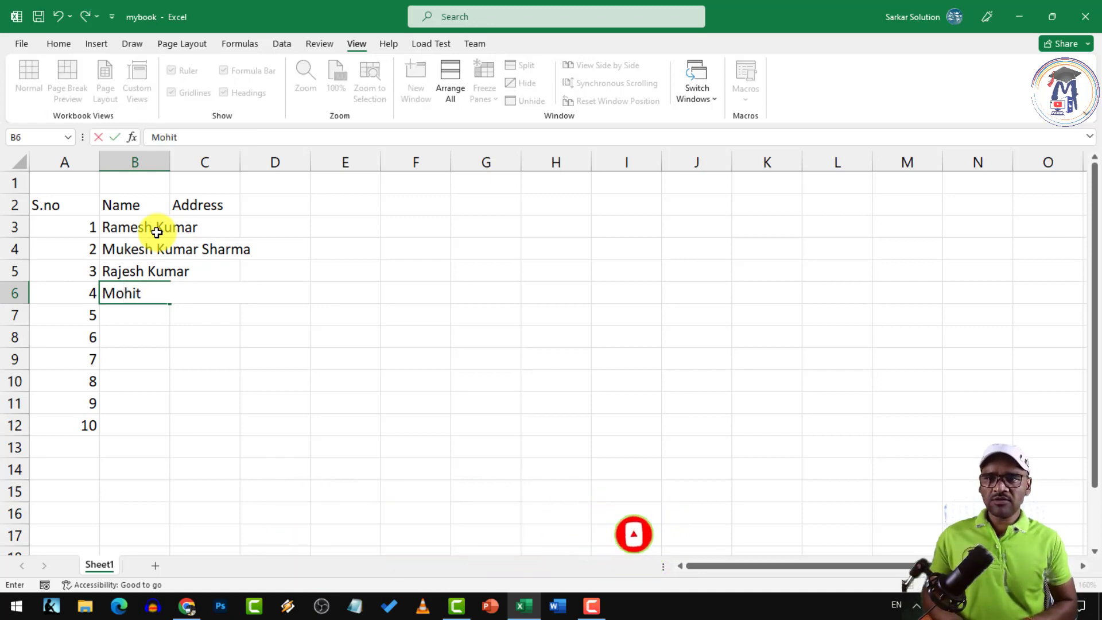
pyautogui.press('Return')
pyautogui.write('Manoj')
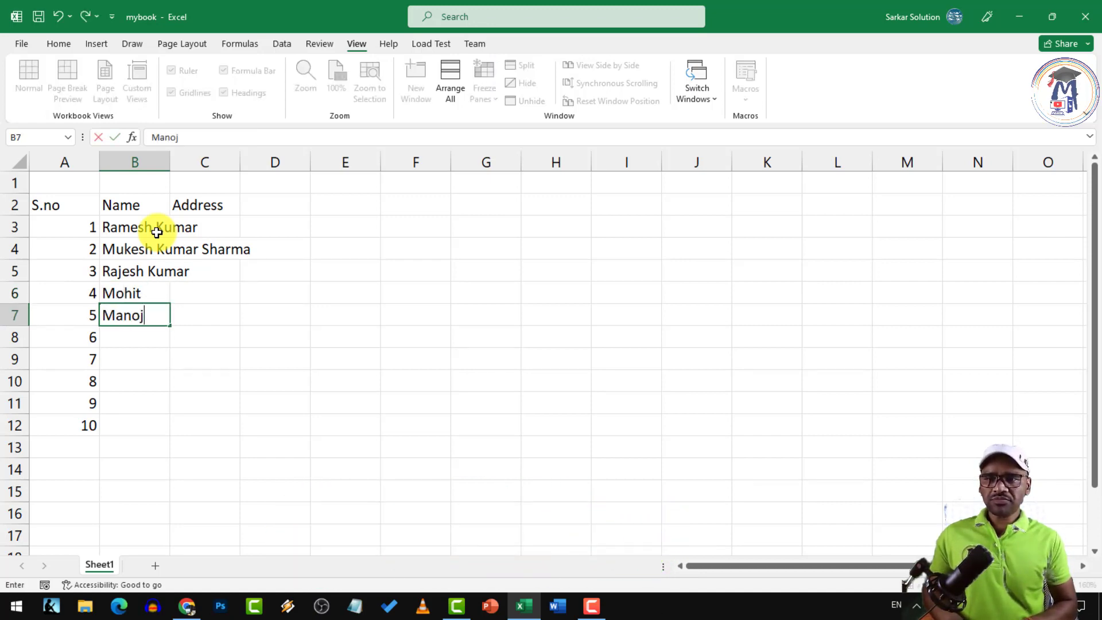
pyautogui.press('Return')
pyautogui.write('Manish')
pyautogui.press('Return')
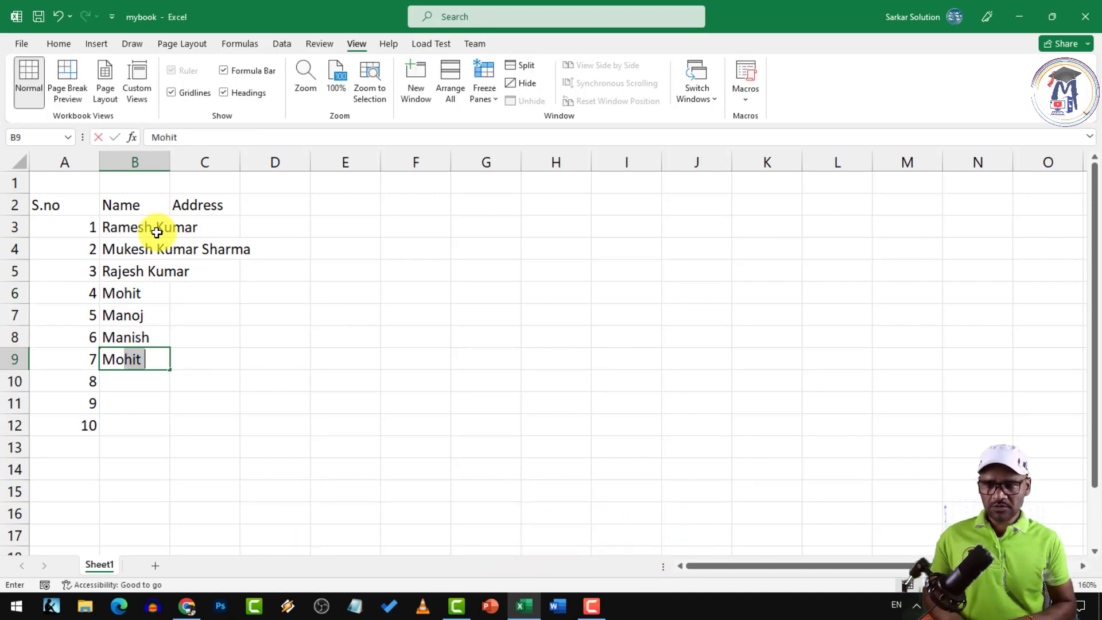
# Fill B9 through B12 with four more names, accepting AutoComplete suggestions for repeats
pyautogui.press('Return')
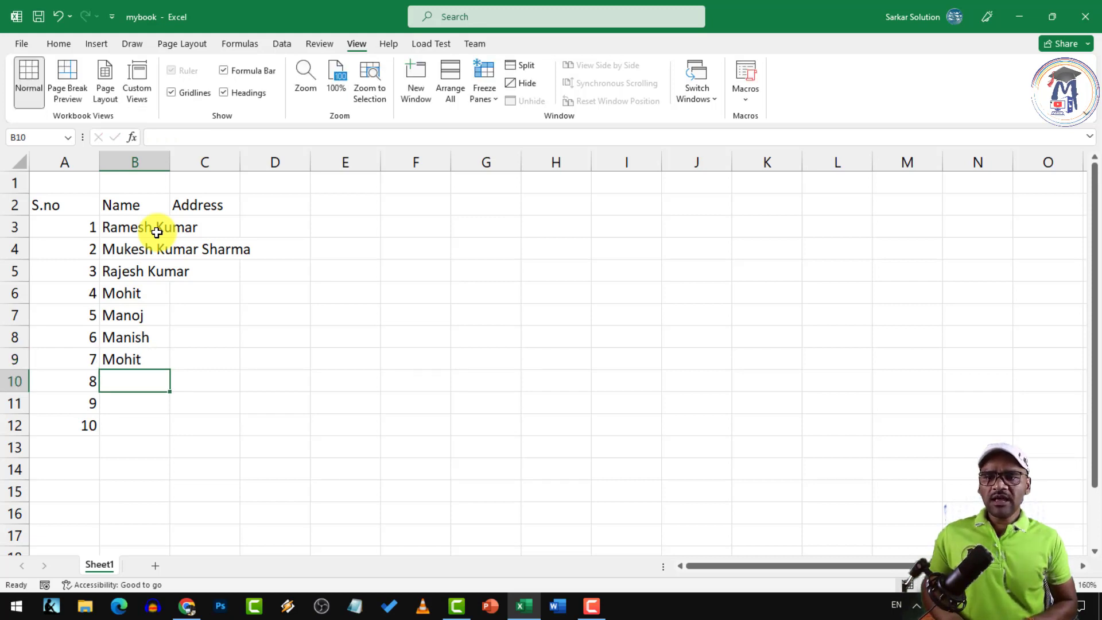
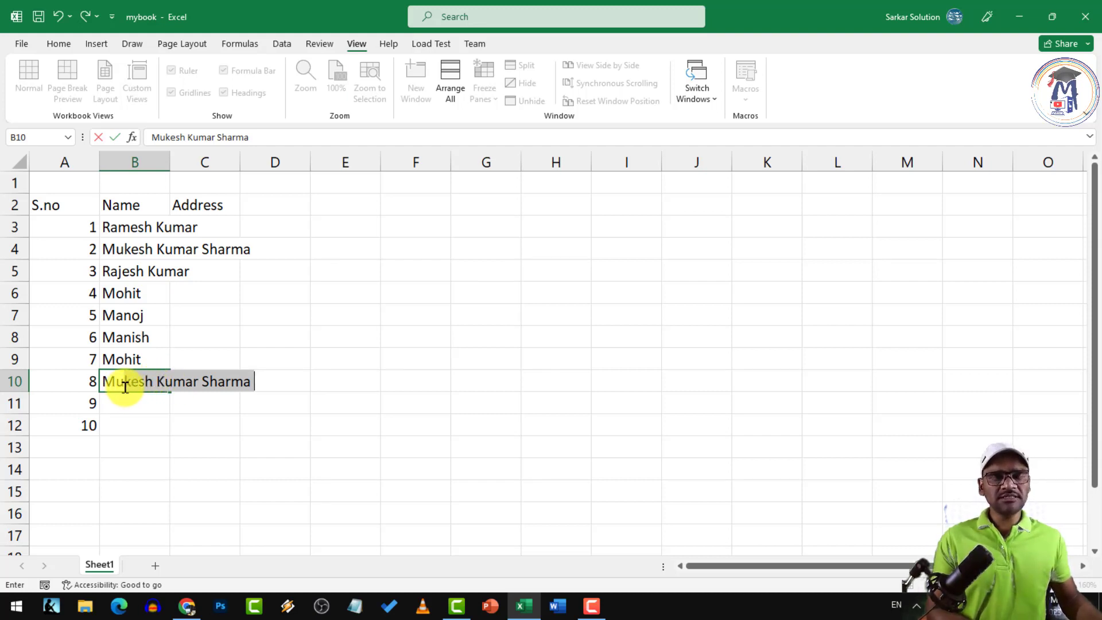
pyautogui.press('Return')
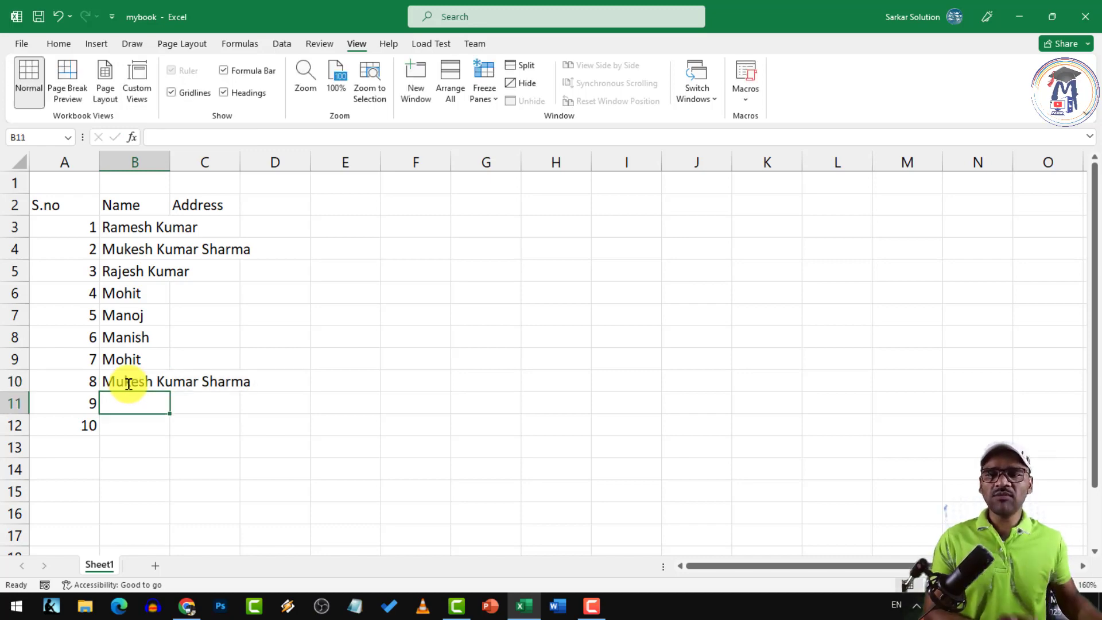
pyautogui.write('Muk')
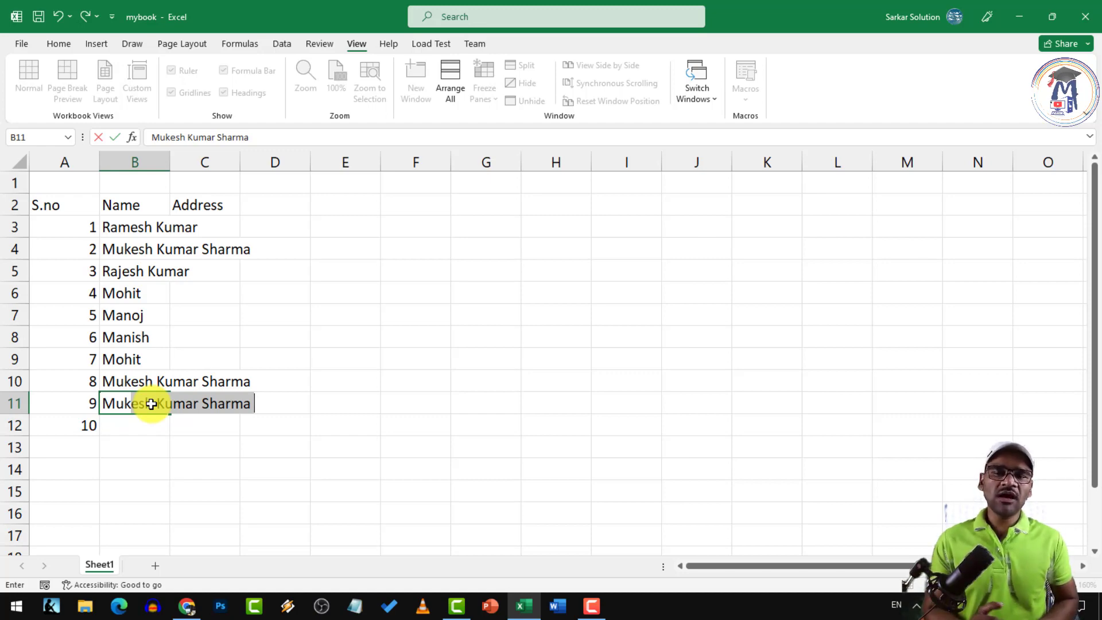
pyautogui.press('BackSpace')
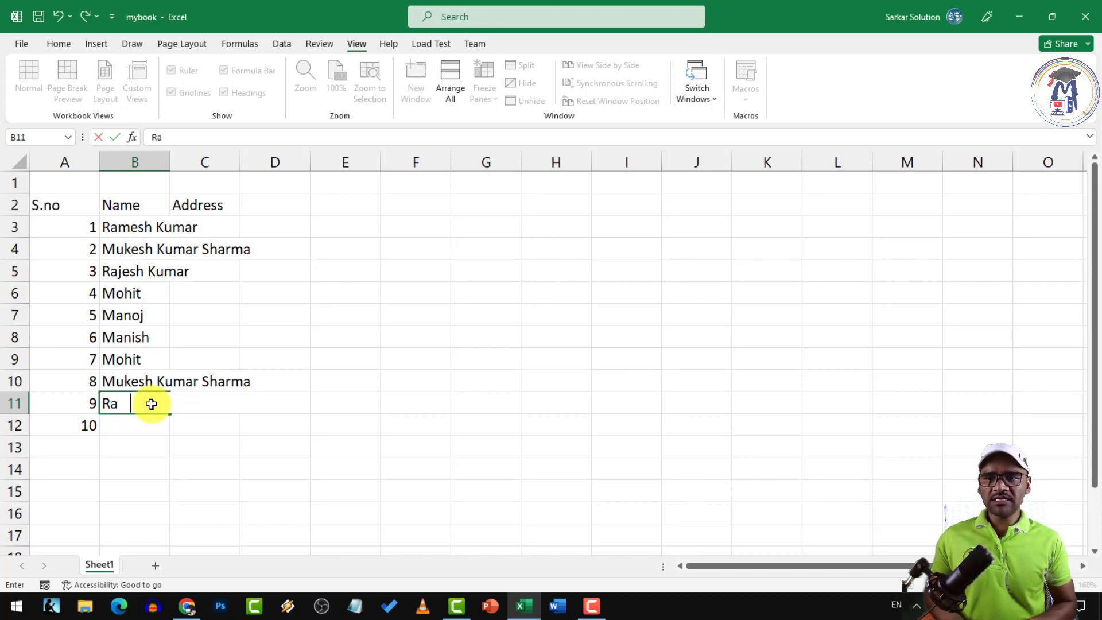
pyautogui.press('Return')
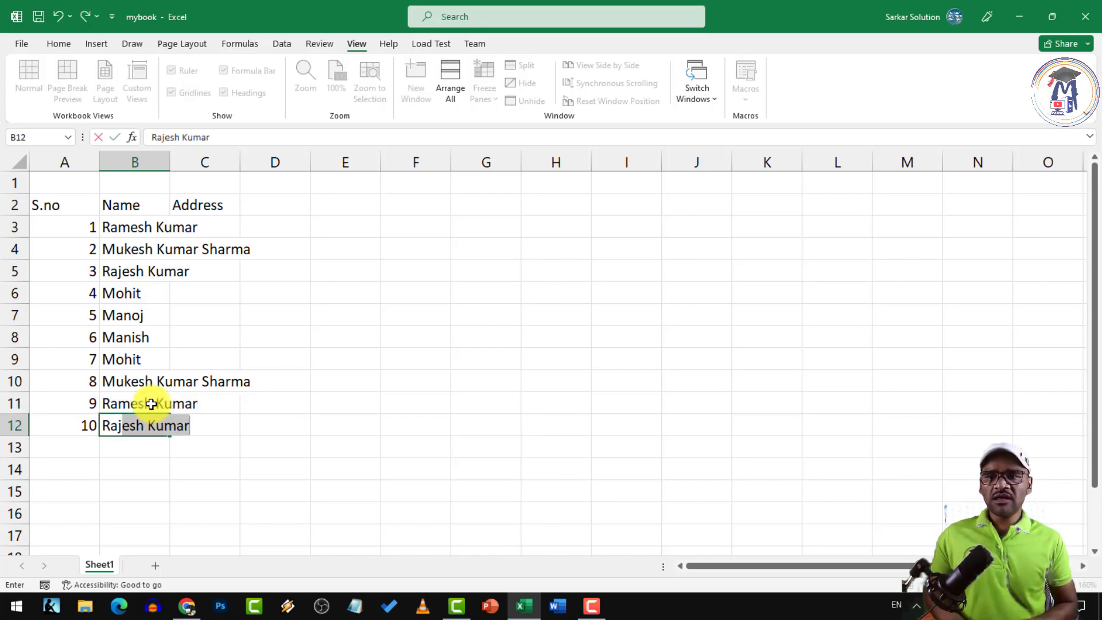
pyautogui.press('Return')
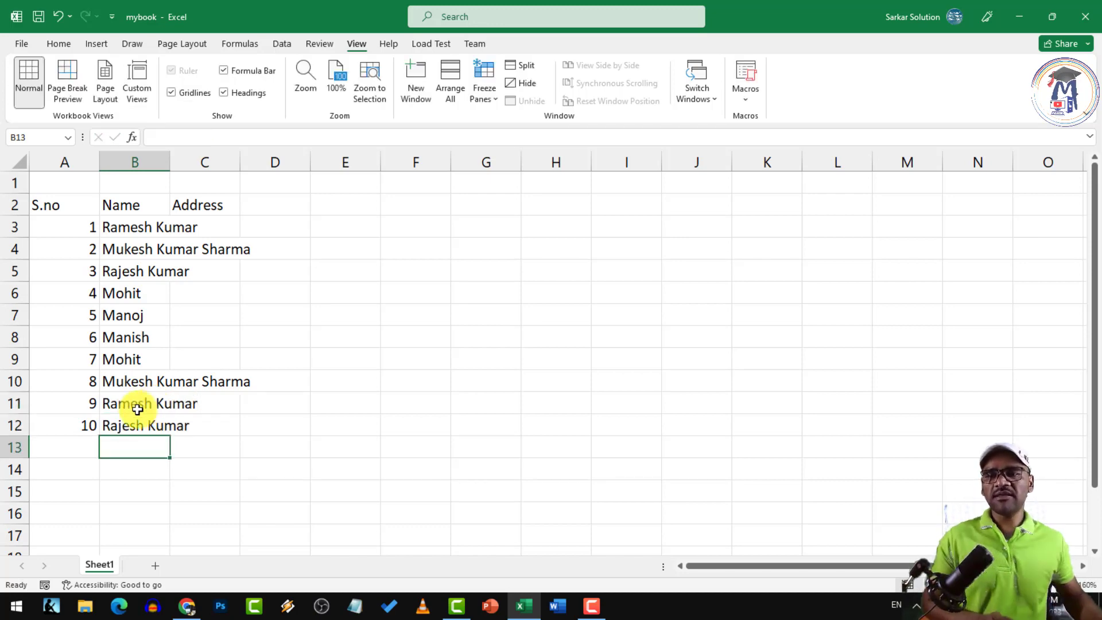
# Enter Chhindwara in C3 and Ward no 23 Colony Chhindwara in C4
pyautogui.click(217, 234)
pyautogui.write('Chhindwara')
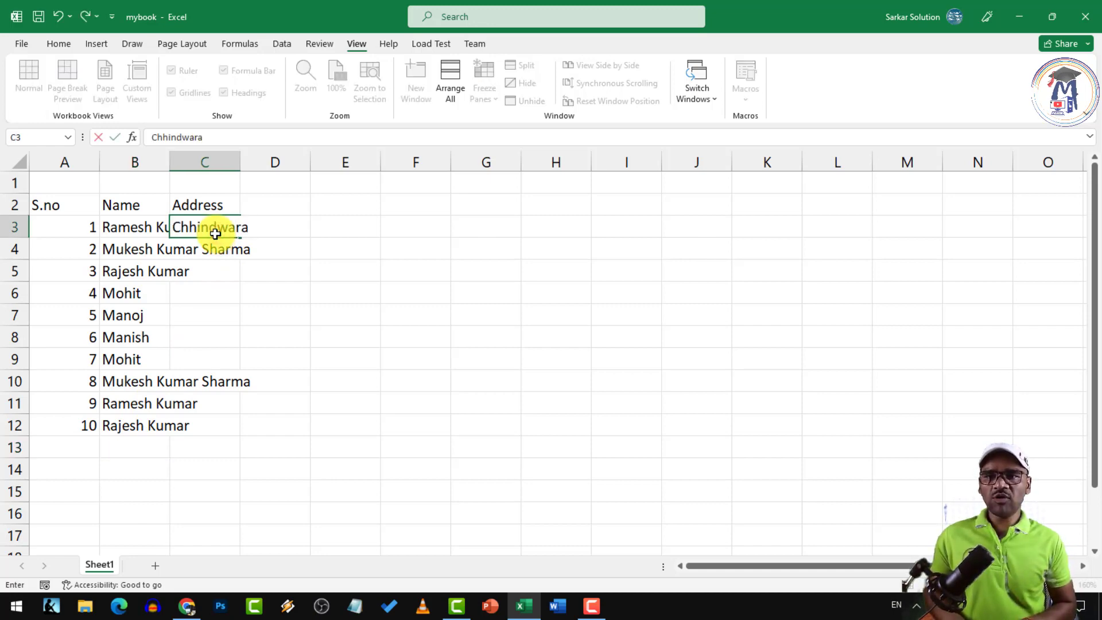
pyautogui.press('Return')
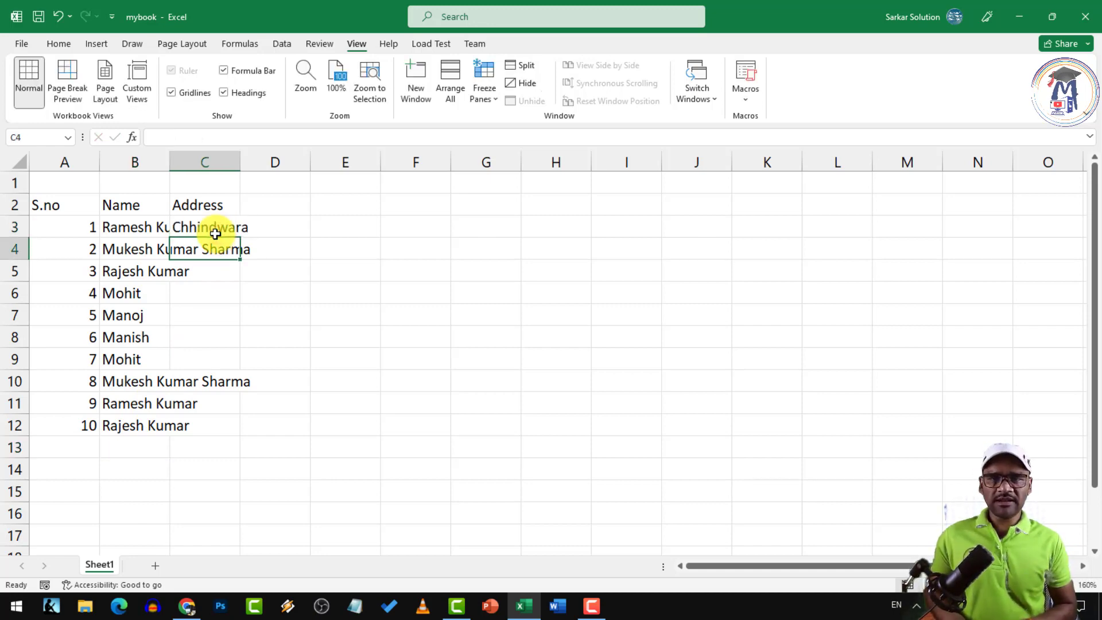
pyautogui.write('Ward no 23 Colony Chhindwara')
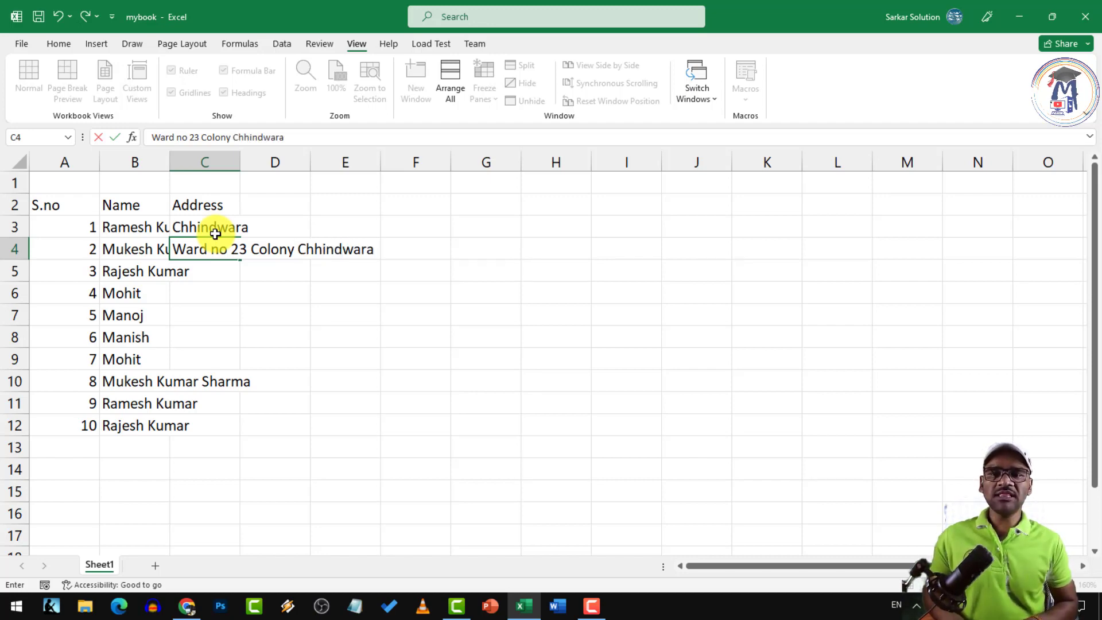
pyautogui.press('Return')
# Copy the C4 address down through C12 with Ctrl+D
pyautogui.moveTo(208, 248); pyautogui.dragTo(210, 418)
pyautogui.hotkey('ctrl', 'd')
pyautogui.click(512, 401)
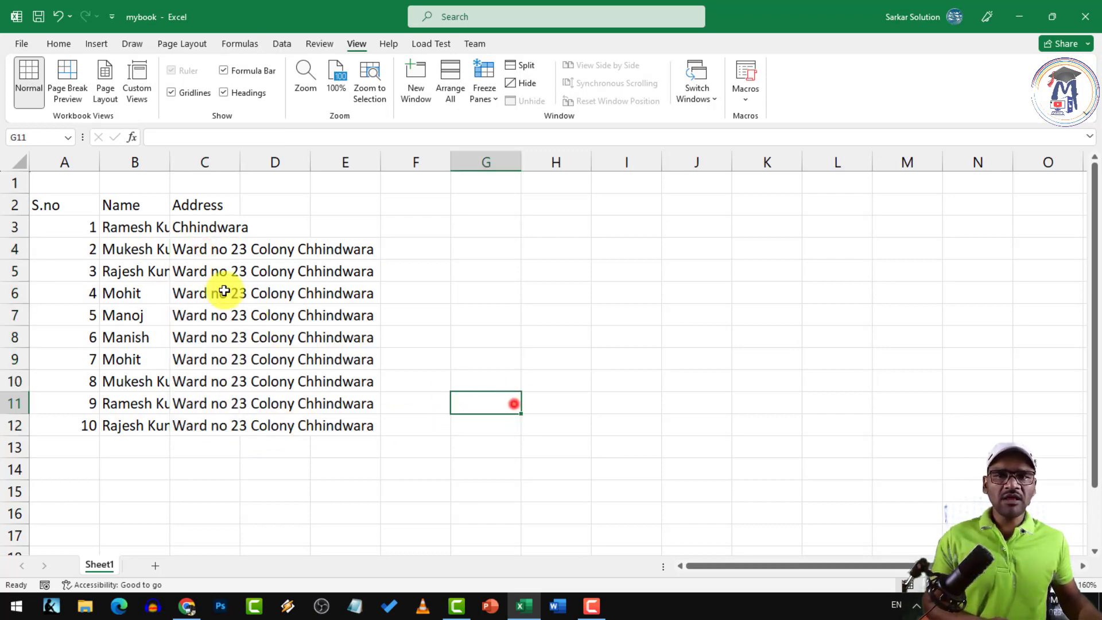
pyautogui.moveTo(204, 248); pyautogui.dragTo(207, 417)
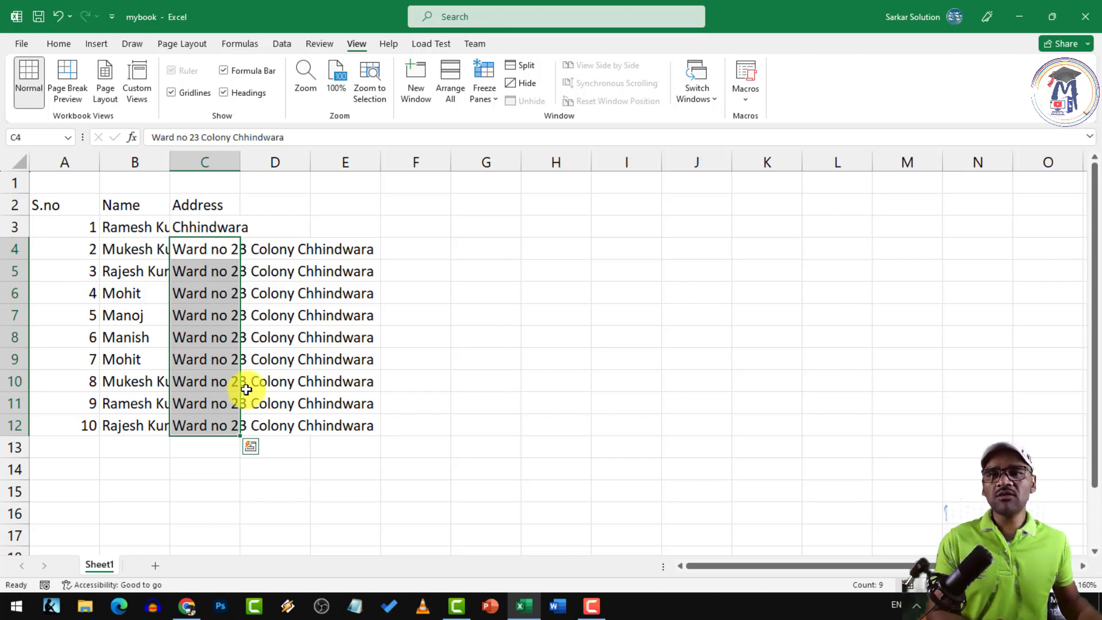
pyautogui.click(207, 227)
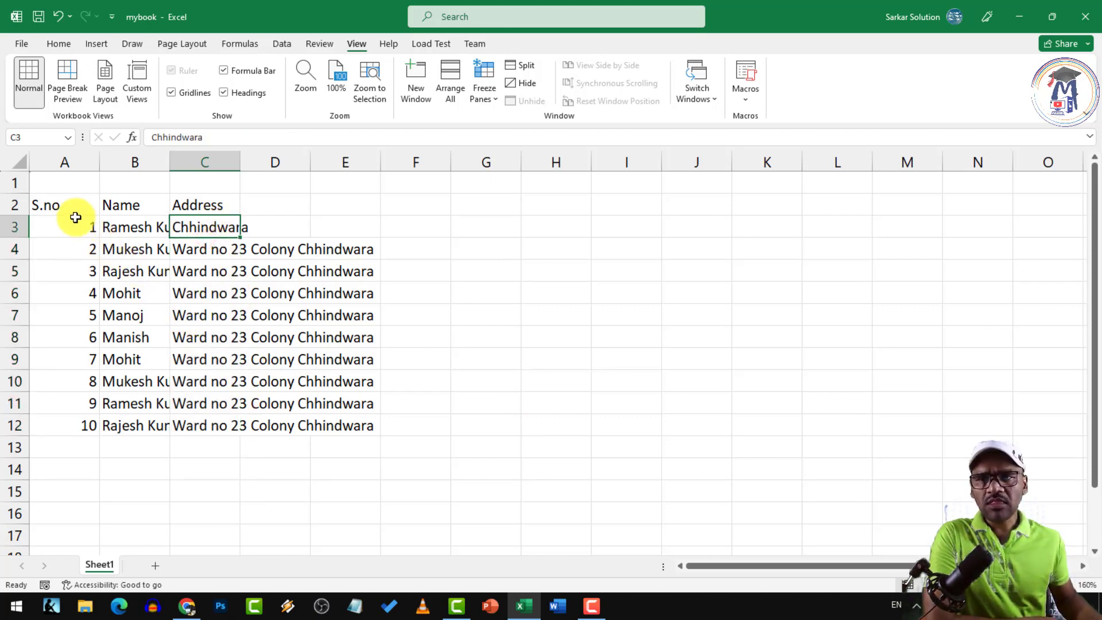
pyautogui.moveTo(60, 208); pyautogui.dragTo(226, 423)
pyautogui.click(229, 364)
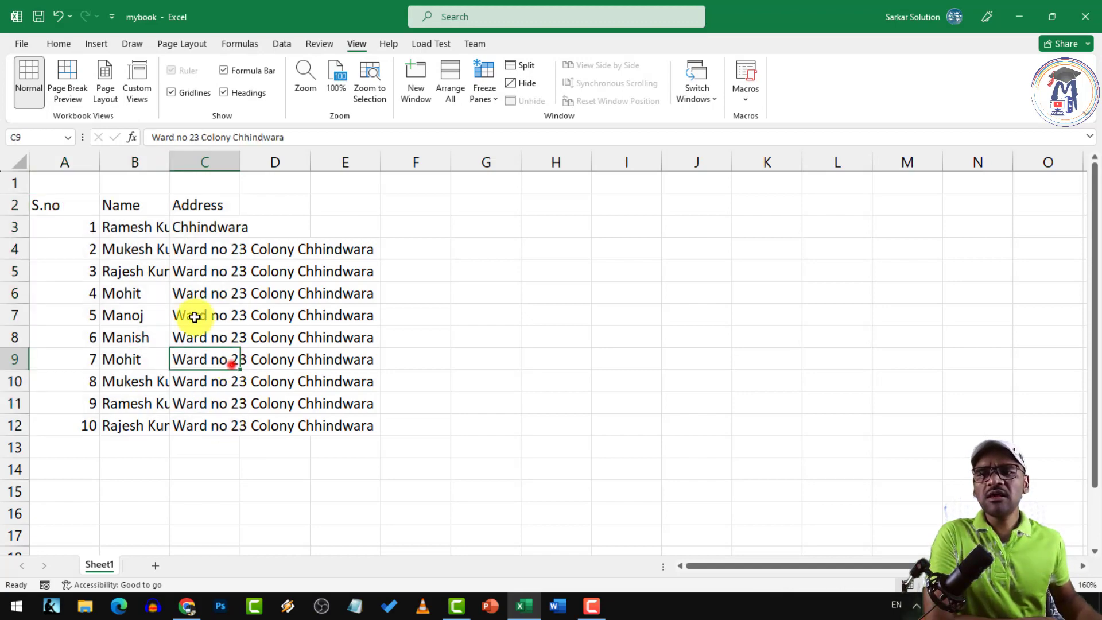
# Select the Name column and then the Address column to inspect them
pyautogui.click(133, 155)
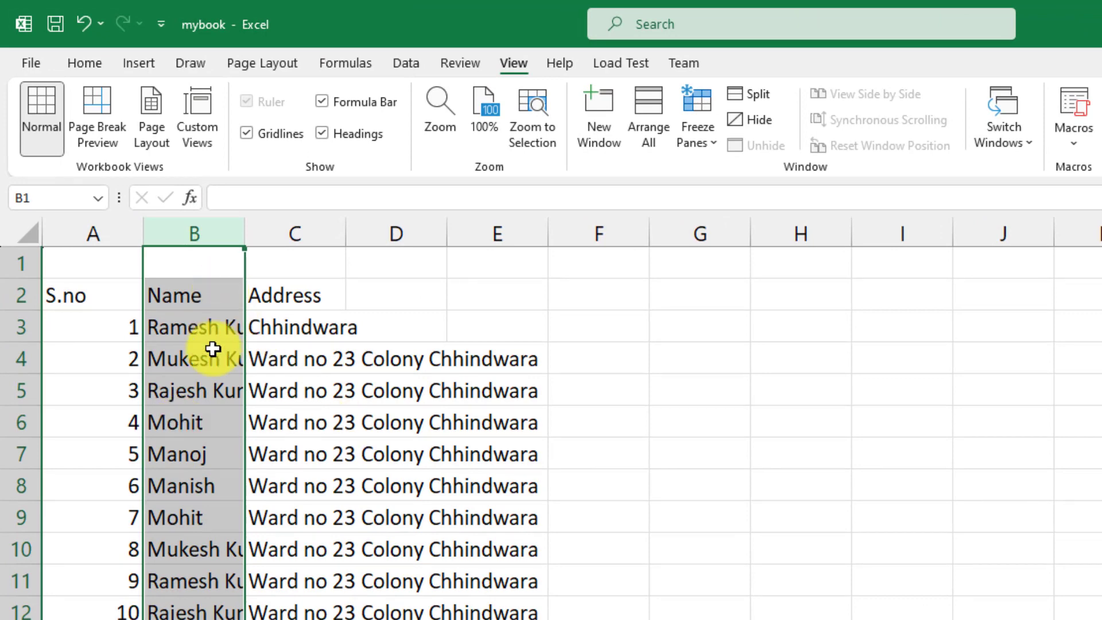
pyautogui.click(288, 348)
pyautogui.click(295, 331)
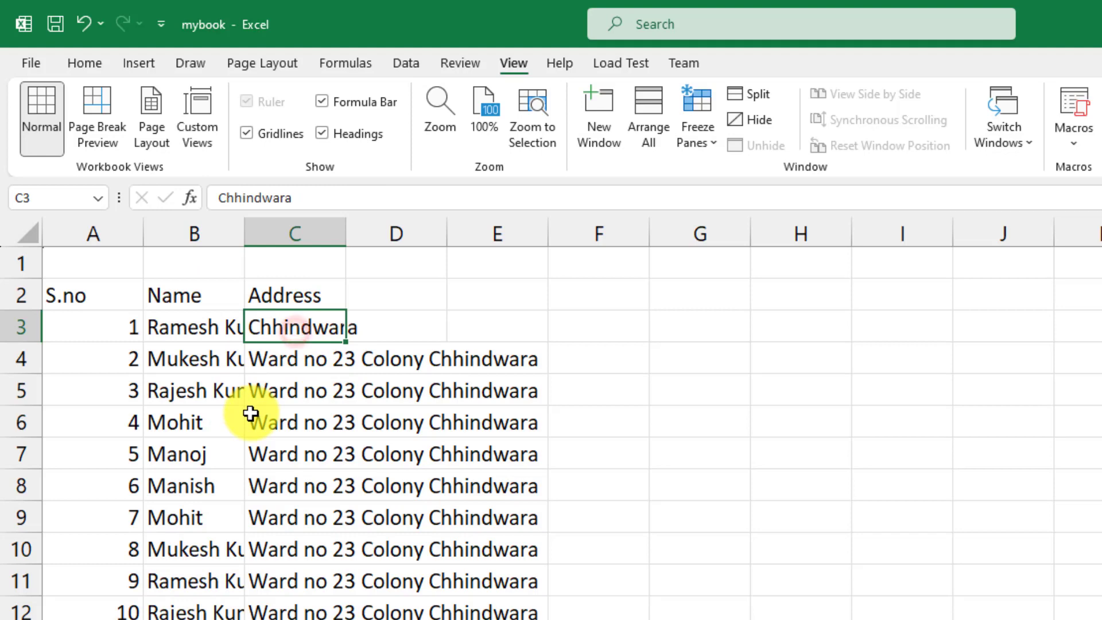
pyautogui.click(291, 232)
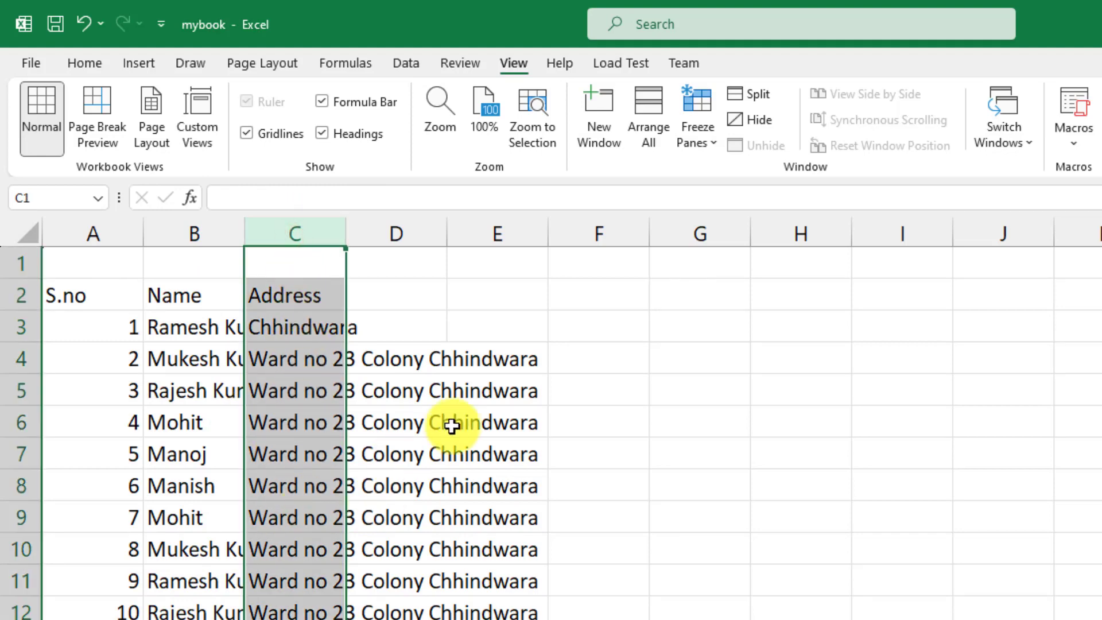
pyautogui.click(332, 360)
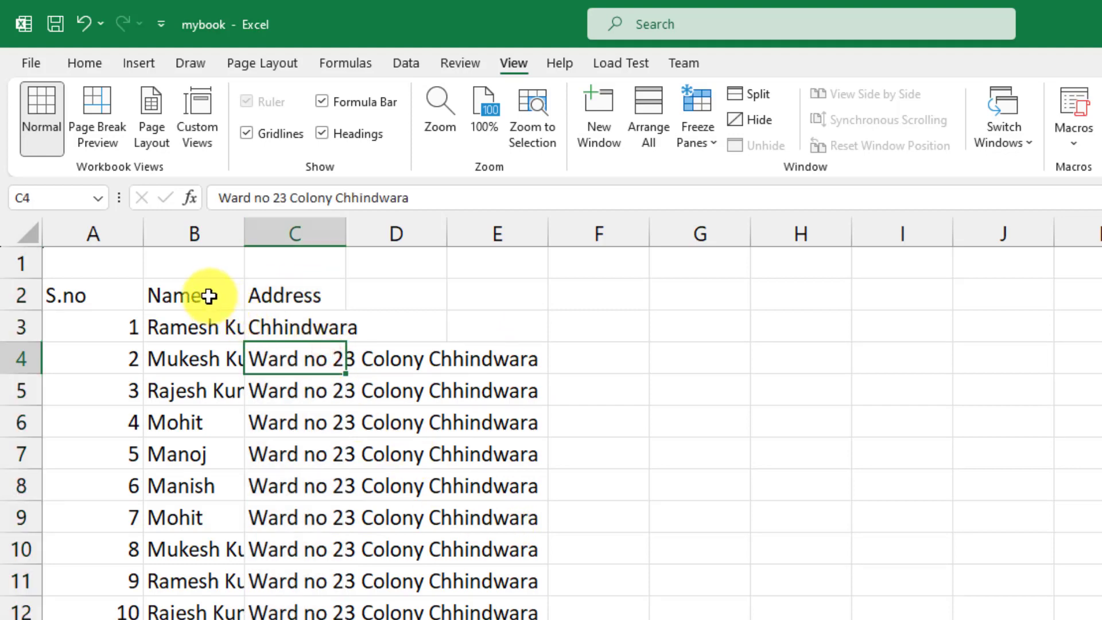
# Select the S.no, Name and Address columns in turn around the column borders
pyautogui.moveTo(120, 232); pyautogui.dragTo(156, 232)
pyautogui.click(182, 235)
pyautogui.click(104, 234)
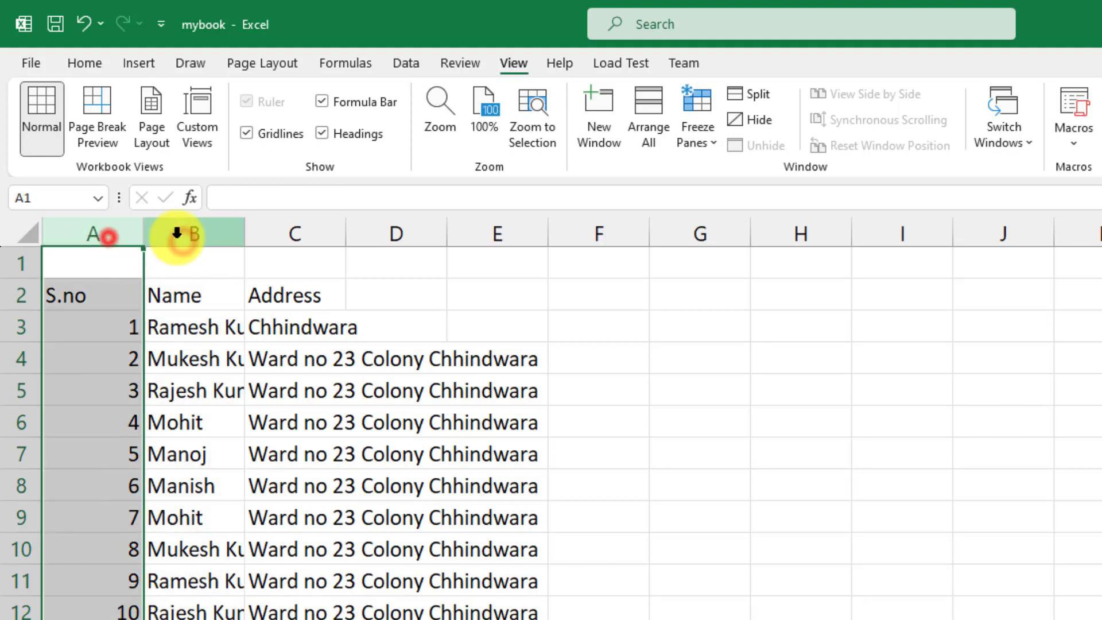
pyautogui.click(178, 235)
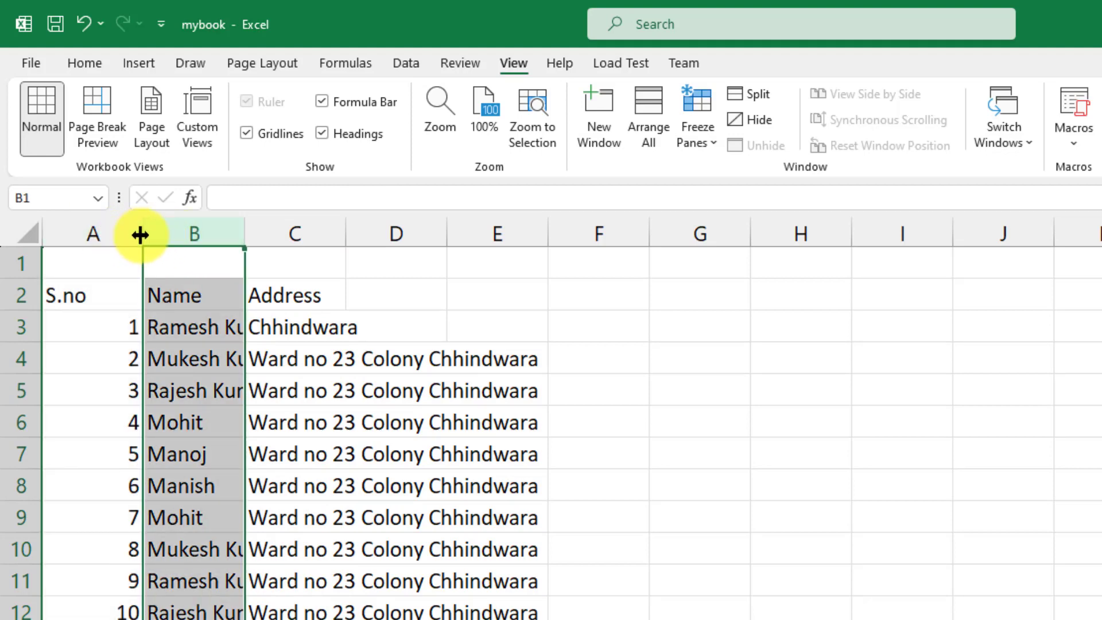
pyautogui.click(105, 234)
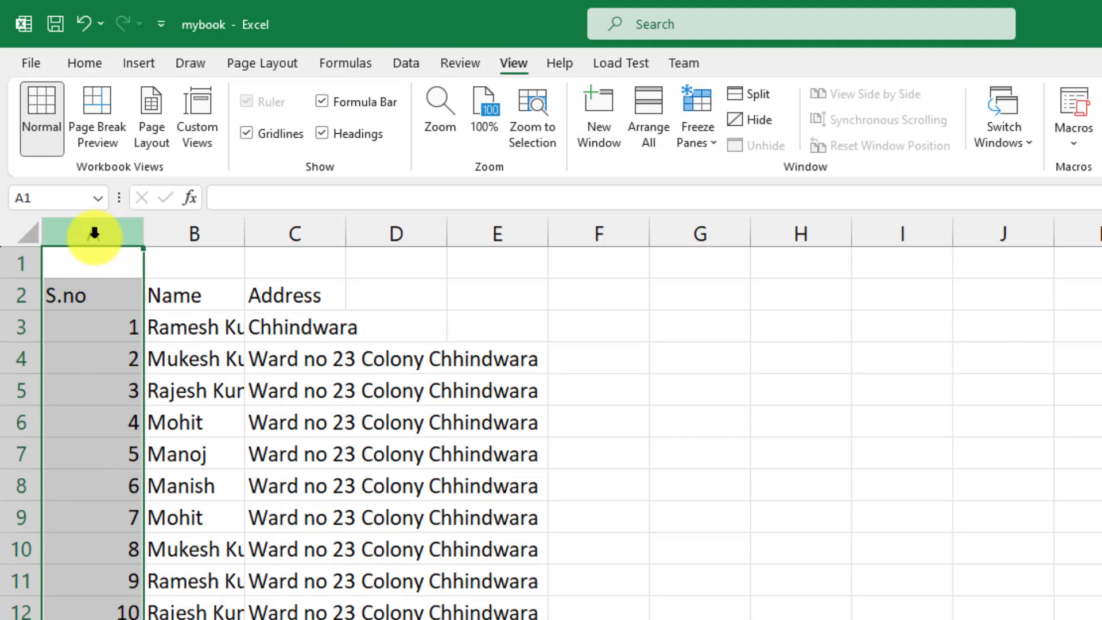
pyautogui.click(172, 233)
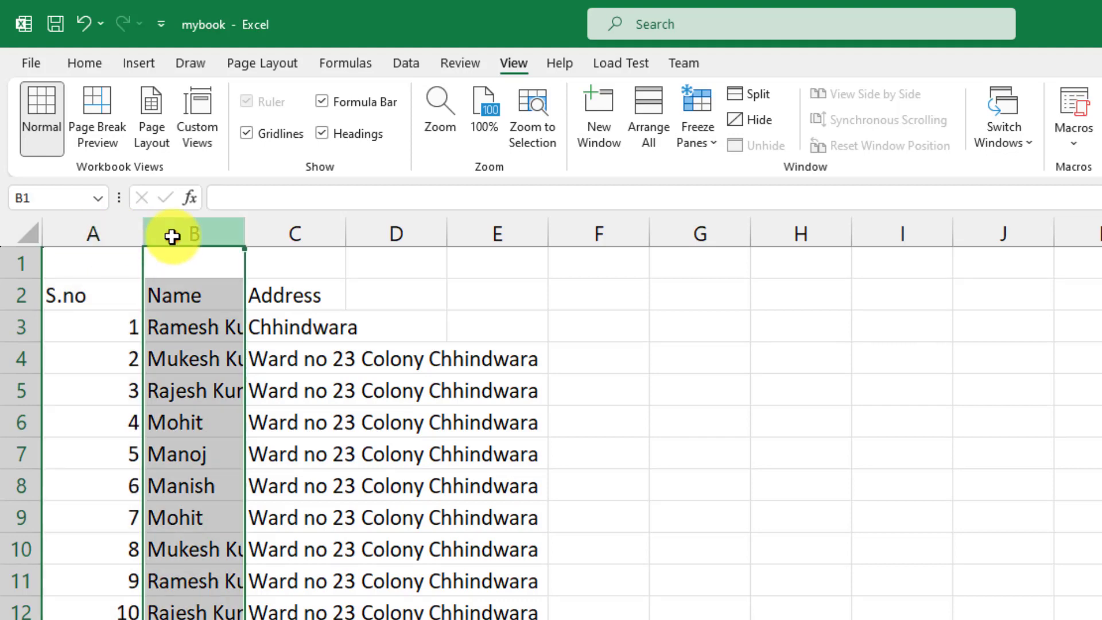
pyautogui.click(281, 232)
pyautogui.click(115, 232)
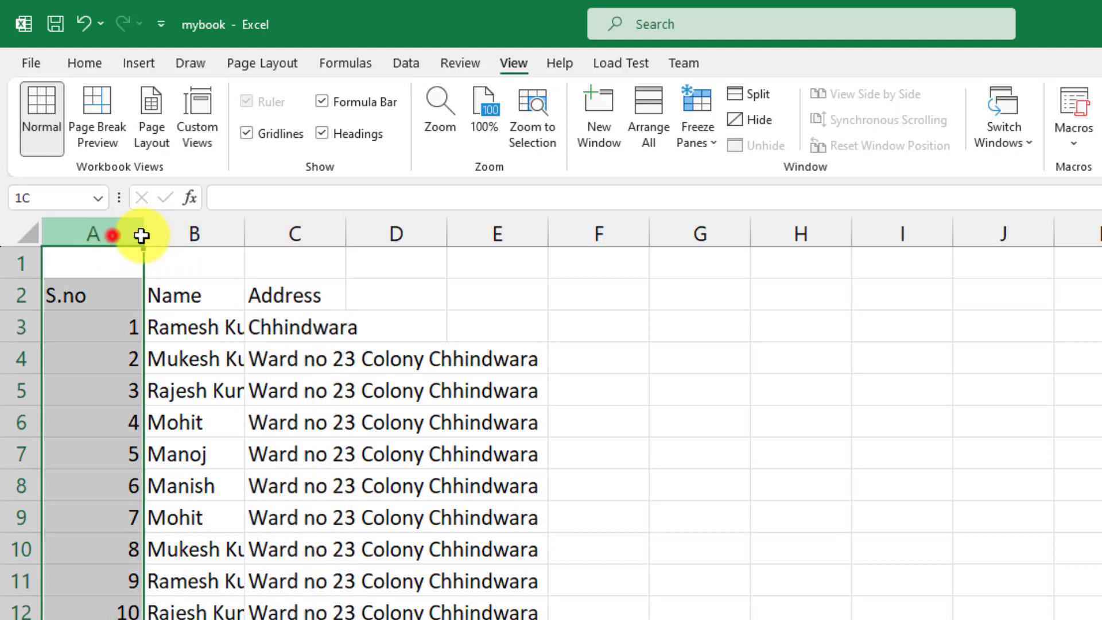
pyautogui.moveTo(141, 236); pyautogui.dragTo(405, 237)
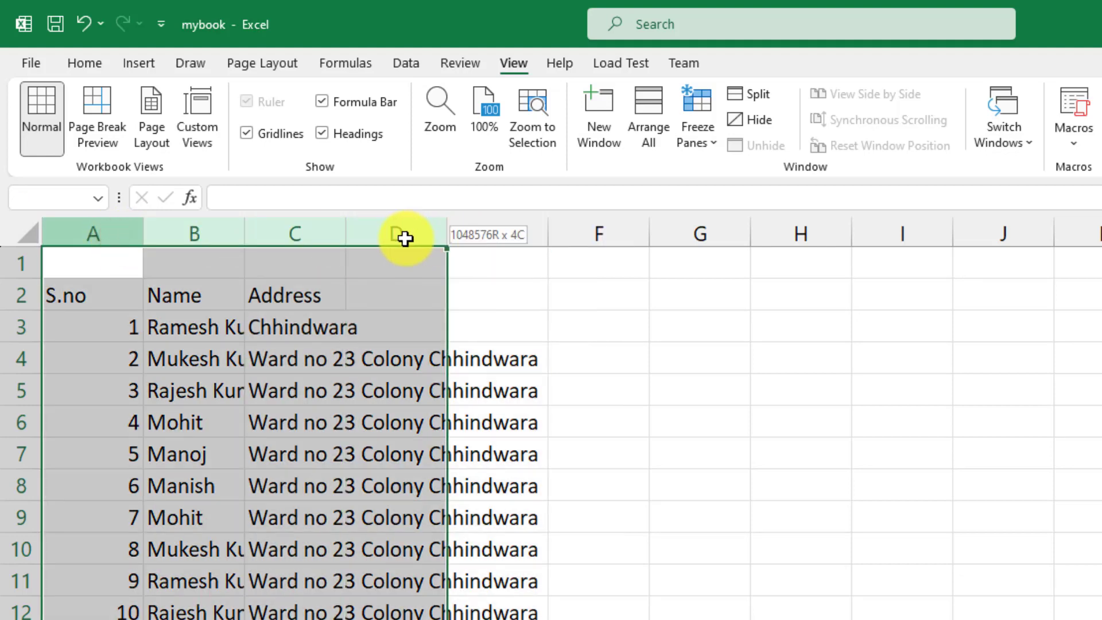
pyautogui.moveTo(406, 238); pyautogui.dragTo(404, 239)
pyautogui.click(289, 283)
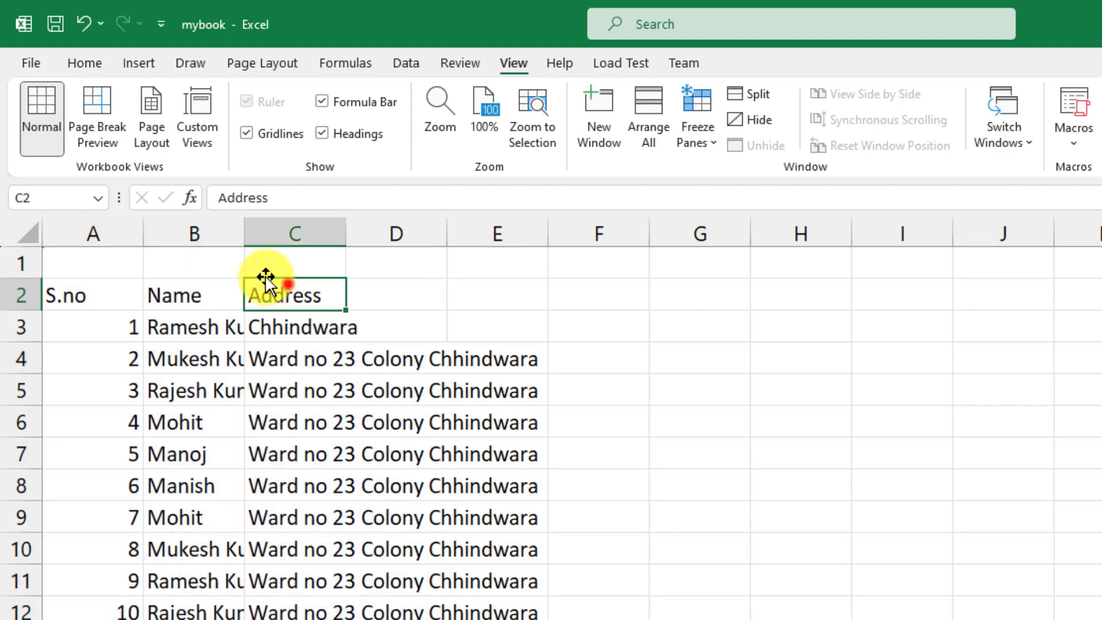
pyautogui.click(173, 236)
pyautogui.click(113, 235)
pyautogui.moveTo(113, 234)
pyautogui.mouseDown()
pyautogui.moveTo(162, 229)
pyautogui.moveTo(115, 232)
pyautogui.mouseUp()
pyautogui.click(164, 234)
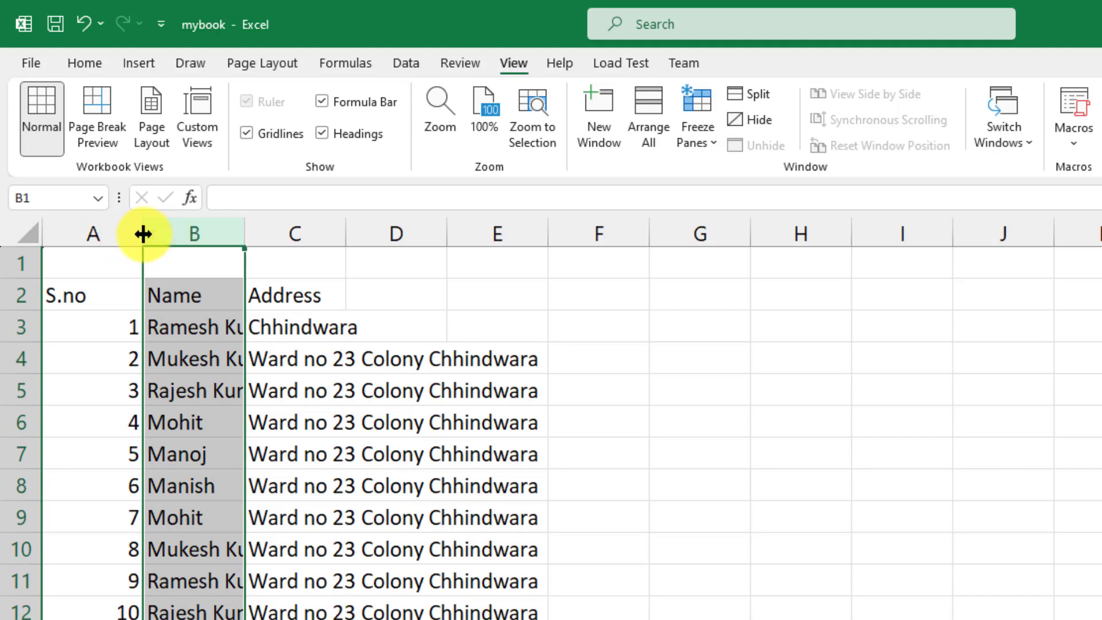
# Narrow the S.no column, widen the Name column, and try widening the Address column
pyautogui.moveTo(143, 233); pyautogui.dragTo(99, 243)
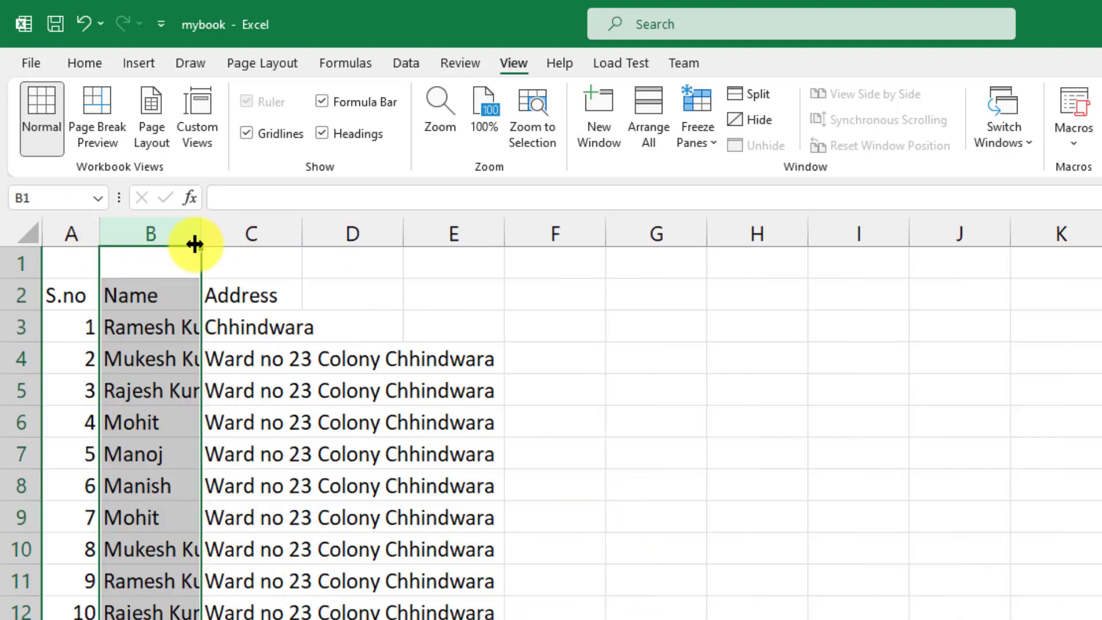
pyautogui.moveTo(202, 237); pyautogui.dragTo(279, 241)
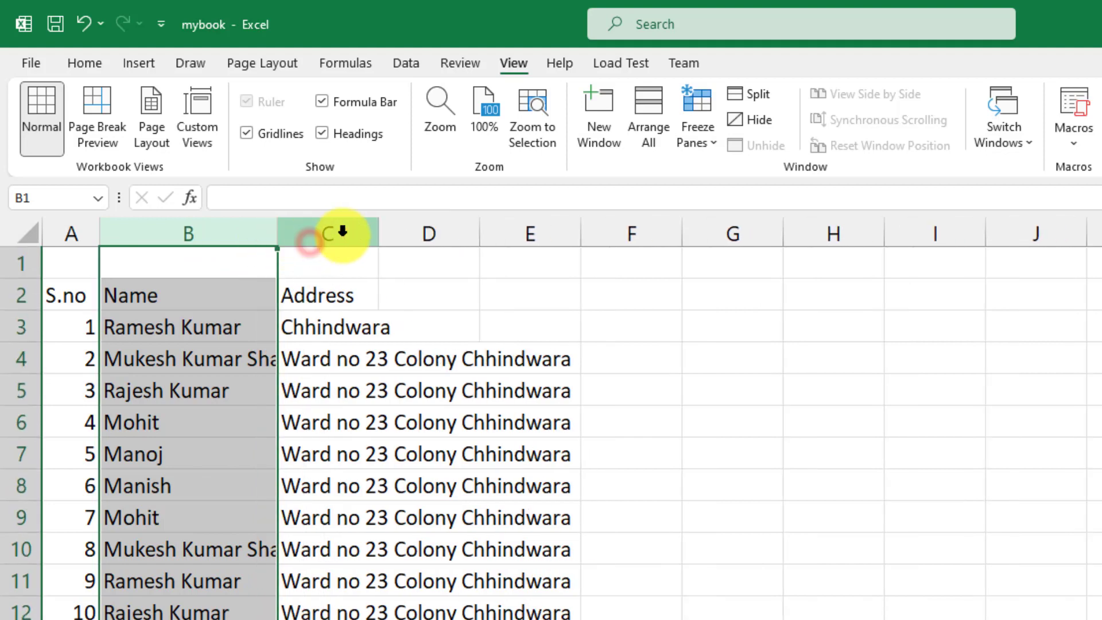
pyautogui.click(363, 235)
pyautogui.moveTo(363, 236); pyautogui.dragTo(494, 236)
pyautogui.click(602, 278)
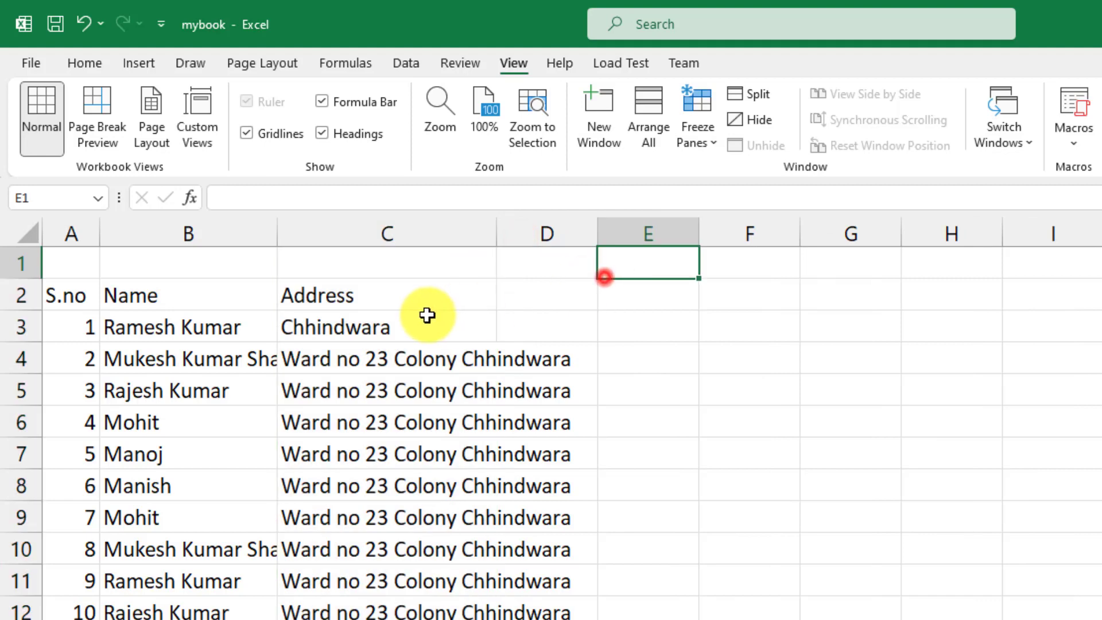
pyautogui.click(427, 315)
# Merge and centre A1:C1 and enter the title 'Student Information'
pyautogui.moveTo(62, 260); pyautogui.dragTo(373, 264)
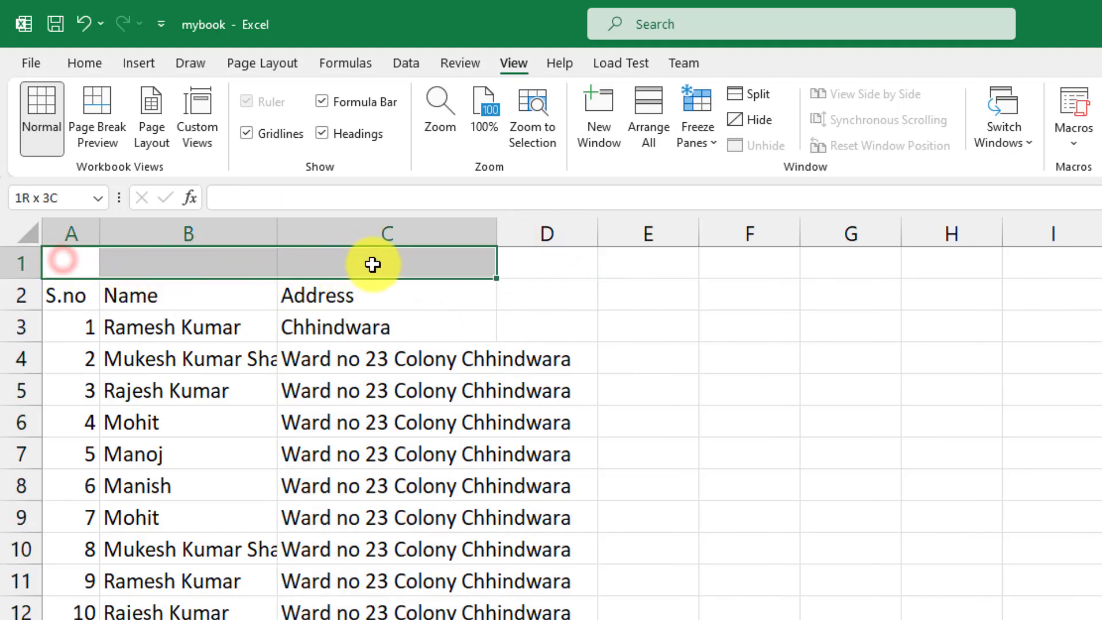
pyautogui.click(80, 61)
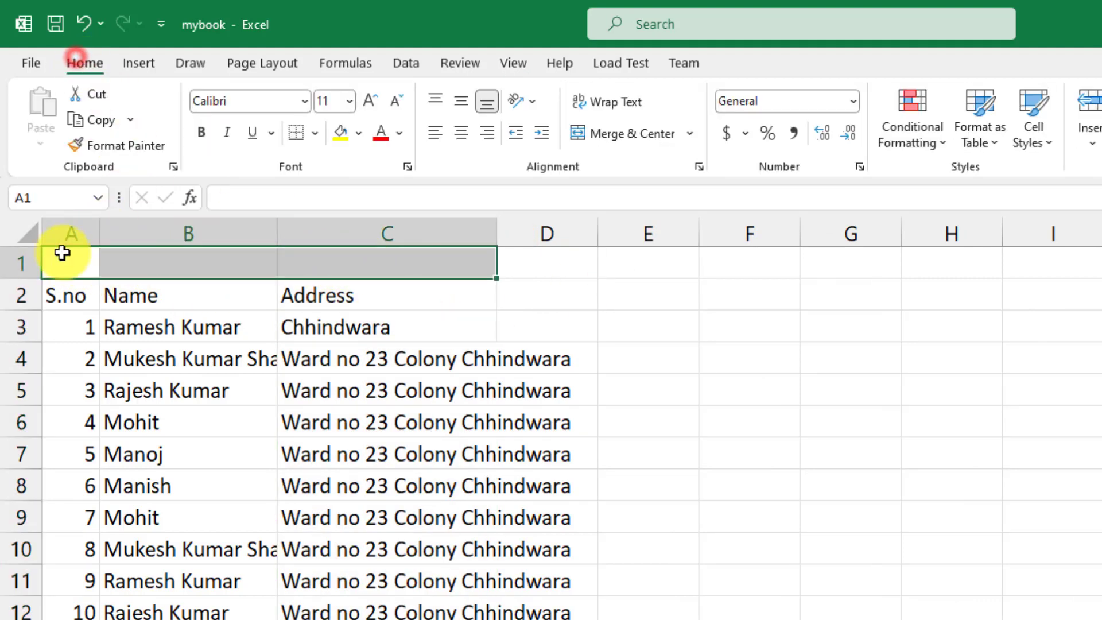
pyautogui.click(277, 295)
pyautogui.click(83, 259)
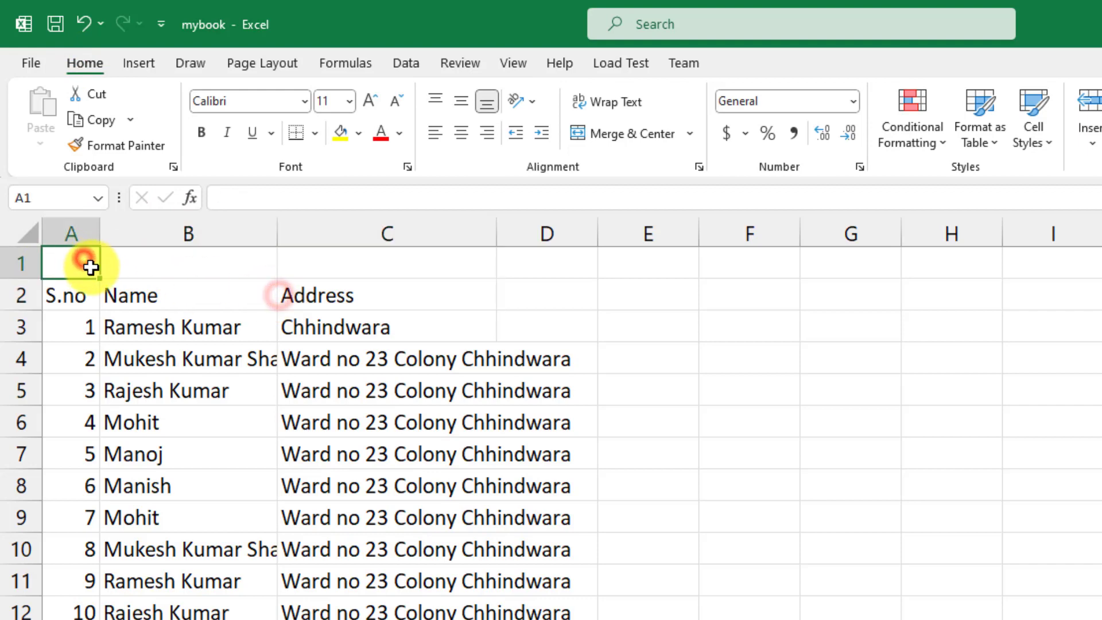
pyautogui.moveTo(90, 267); pyautogui.dragTo(397, 264)
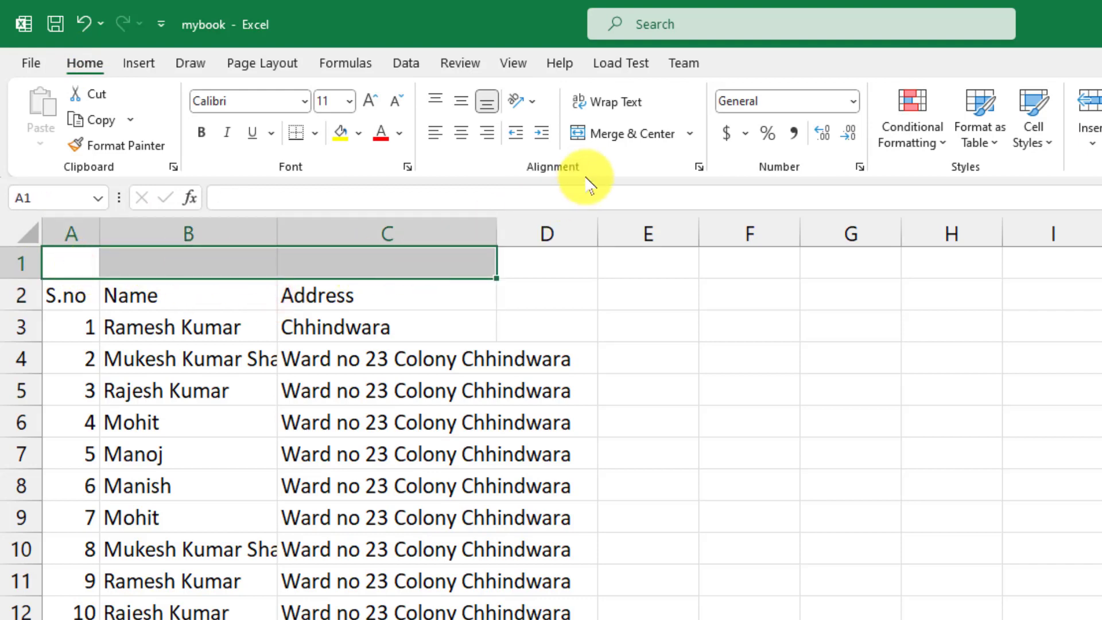
pyautogui.click(617, 140)
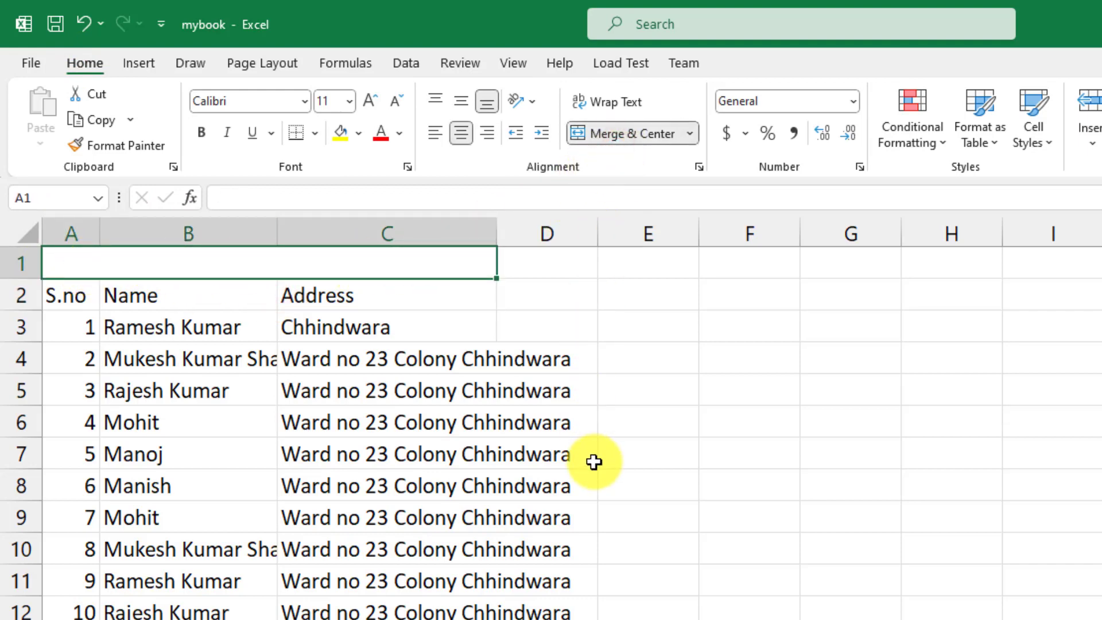
pyautogui.write('Student Inf')
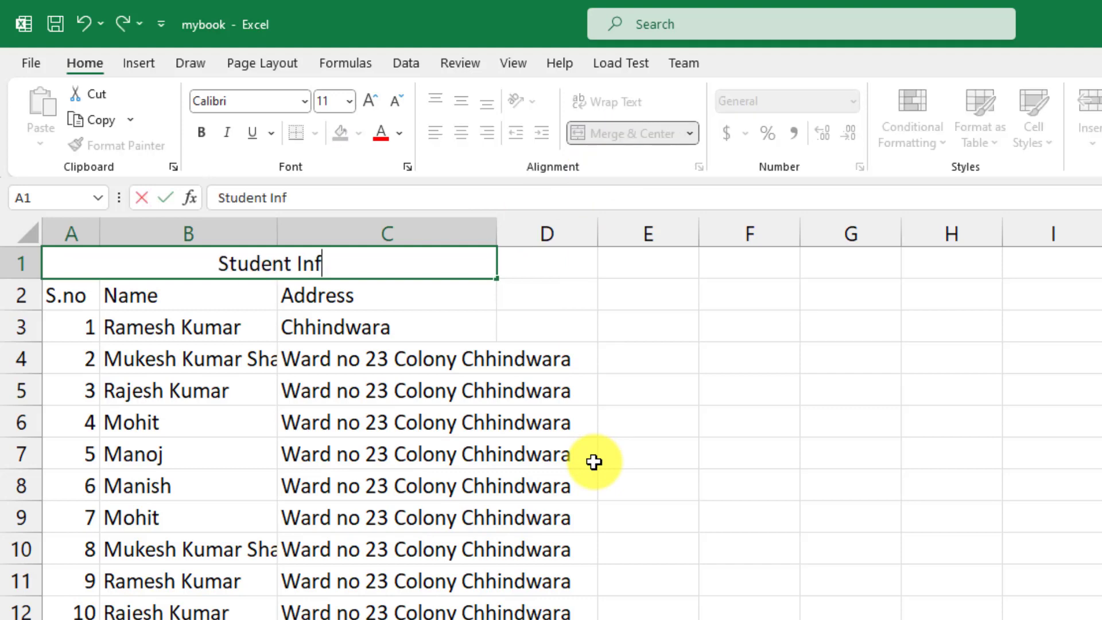
pyautogui.write('ormation')
pyautogui.press('Return')
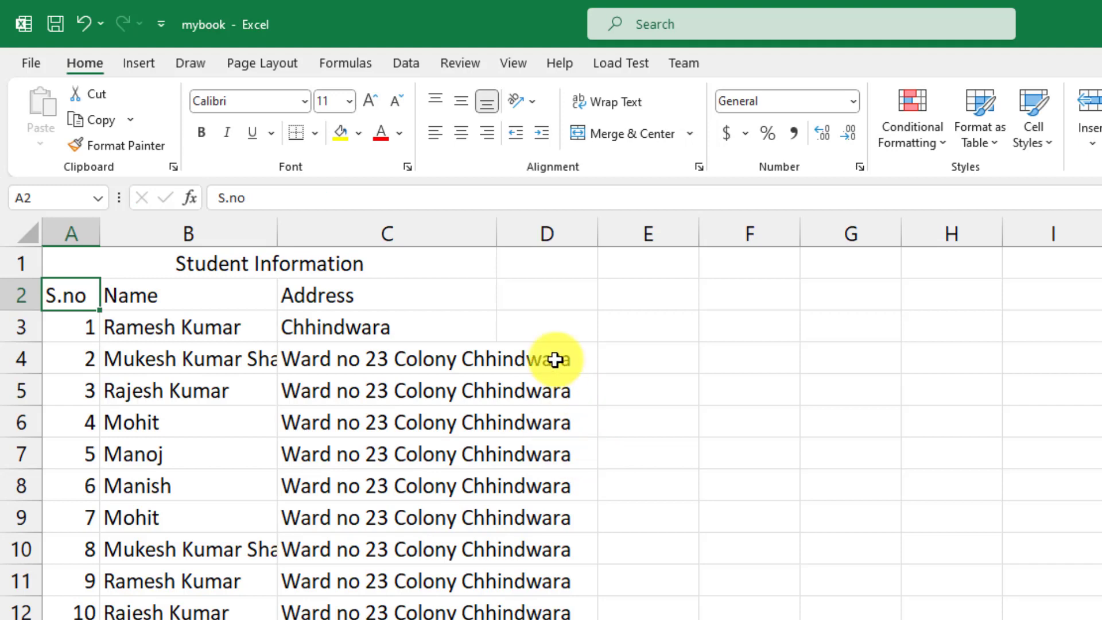
# Bold the title and increase the font of columns A to C to 14
pyautogui.click(355, 264)
pyautogui.click(201, 133)
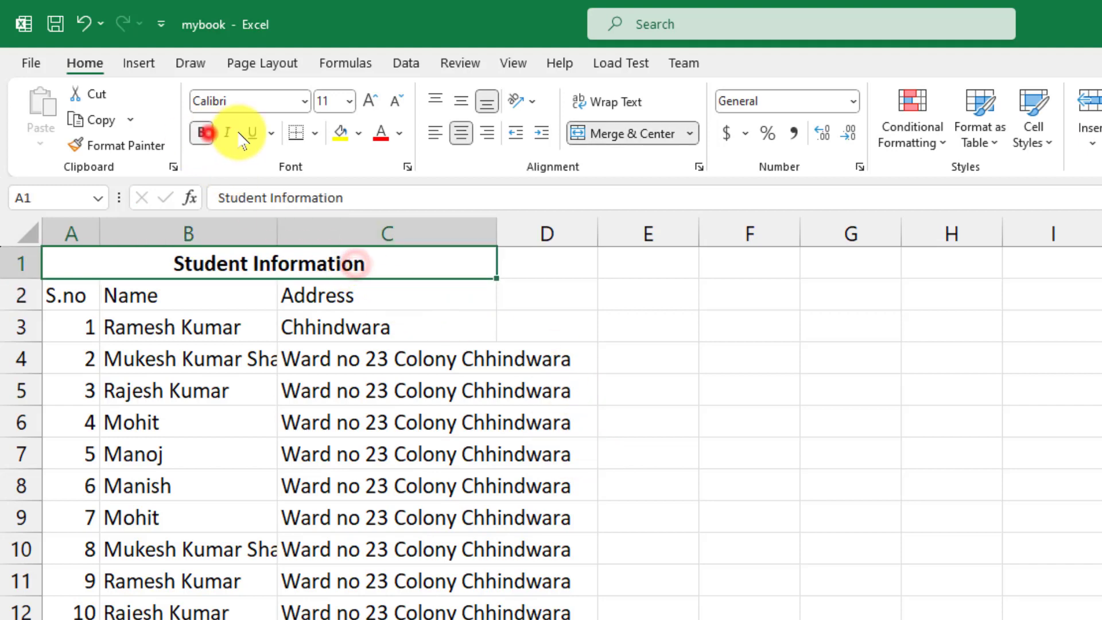
pyautogui.click(374, 349)
pyautogui.moveTo(81, 228); pyautogui.dragTo(456, 225)
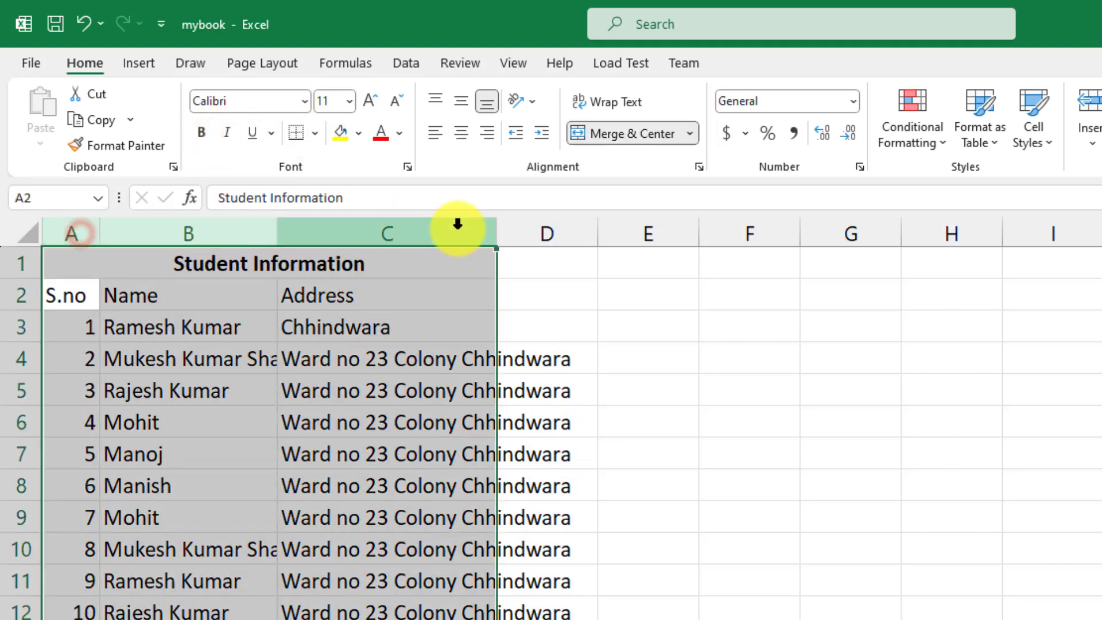
pyautogui.click(369, 102)
pyautogui.click(369, 102)
pyautogui.click(401, 337)
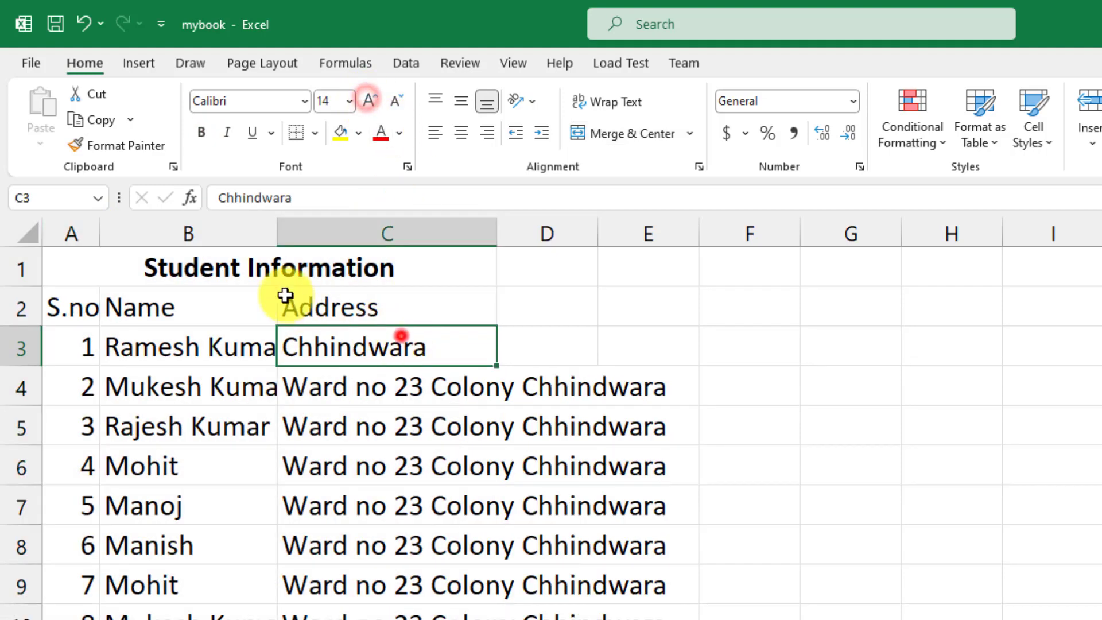
# Raise the Student Information title to font size 20
pyautogui.click(274, 267)
pyautogui.click(371, 101)
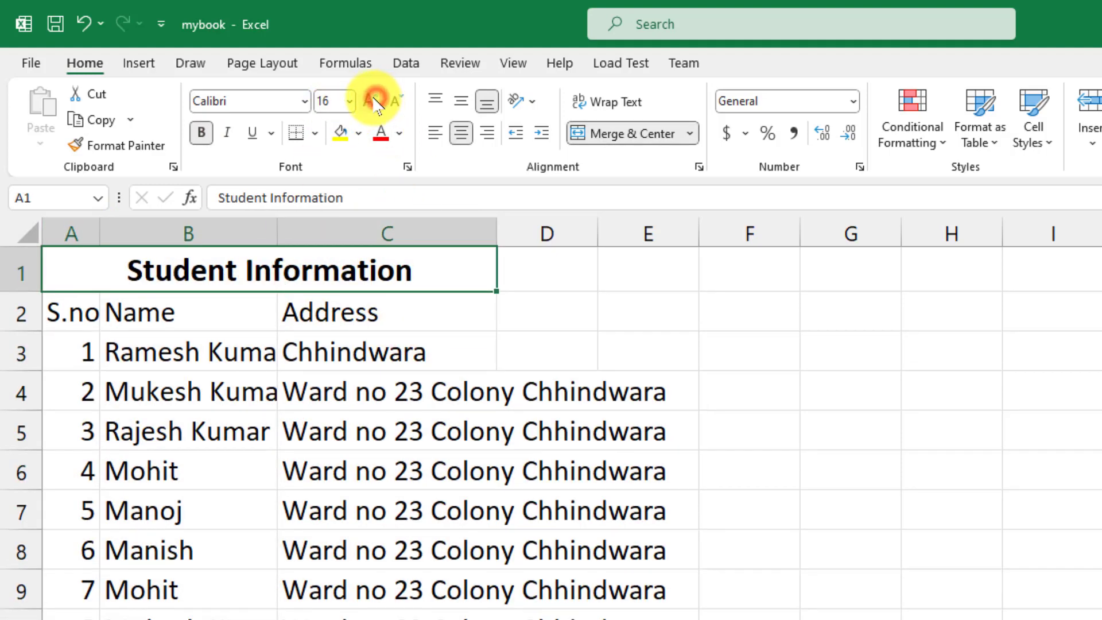
pyautogui.click(364, 102)
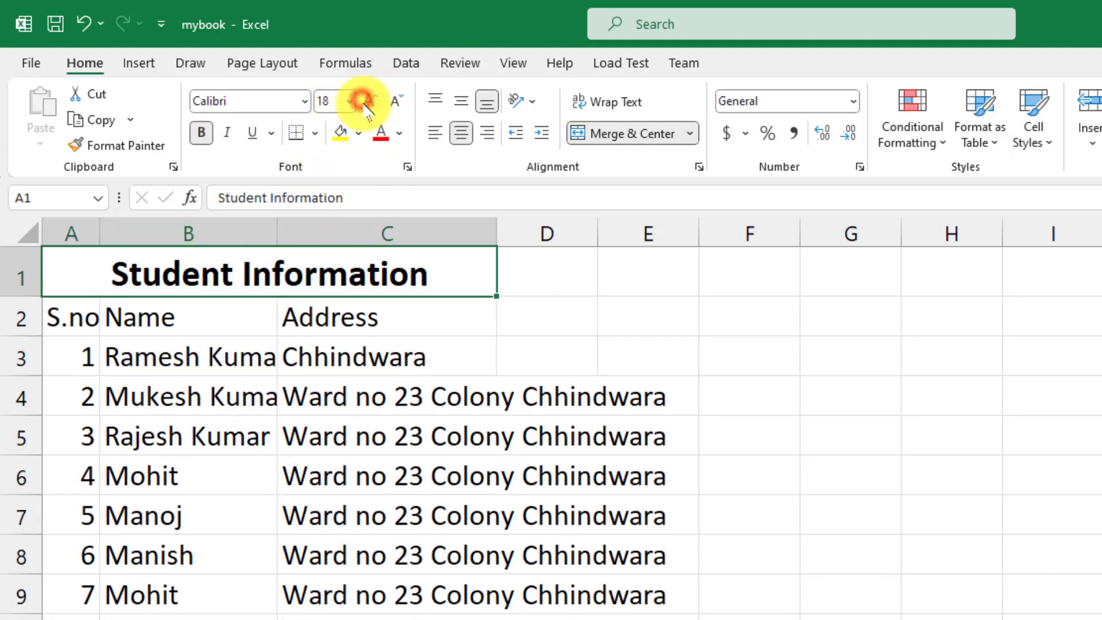
pyautogui.click(364, 103)
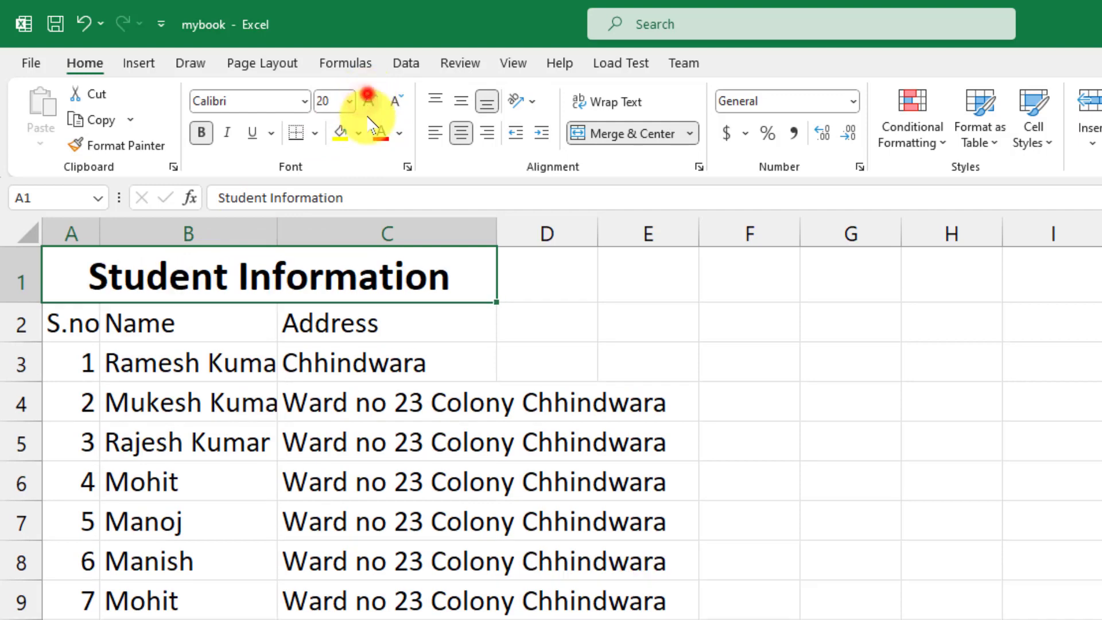
pyautogui.click(353, 345)
# Make the S.no, Name and Address header row bold at 16 and autofit column A
pyautogui.moveTo(76, 319); pyautogui.dragTo(373, 322)
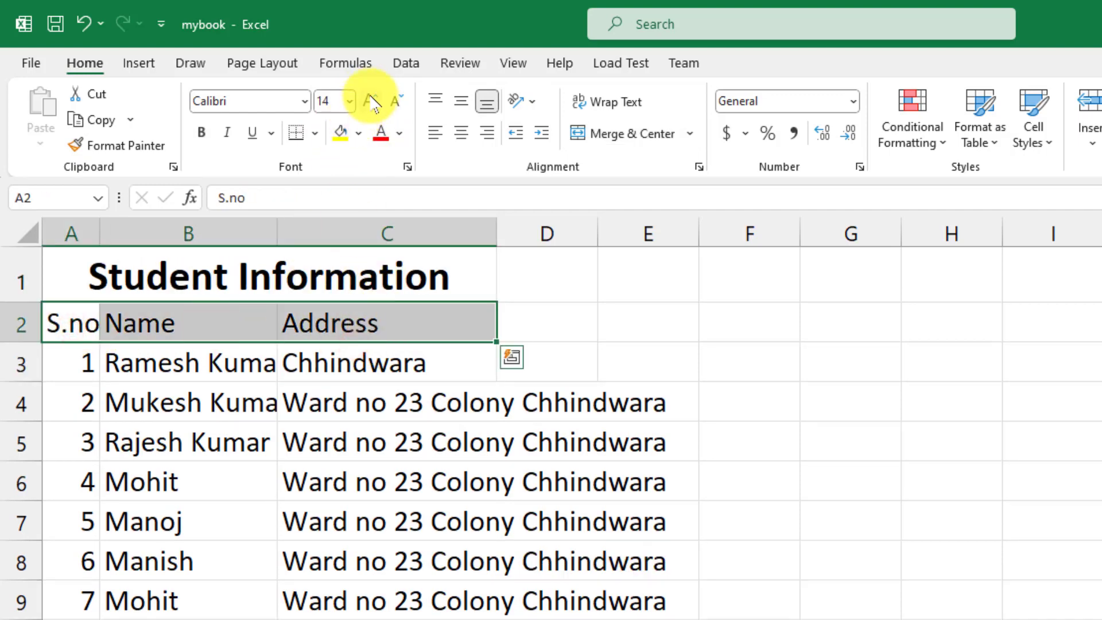
pyautogui.click(371, 102)
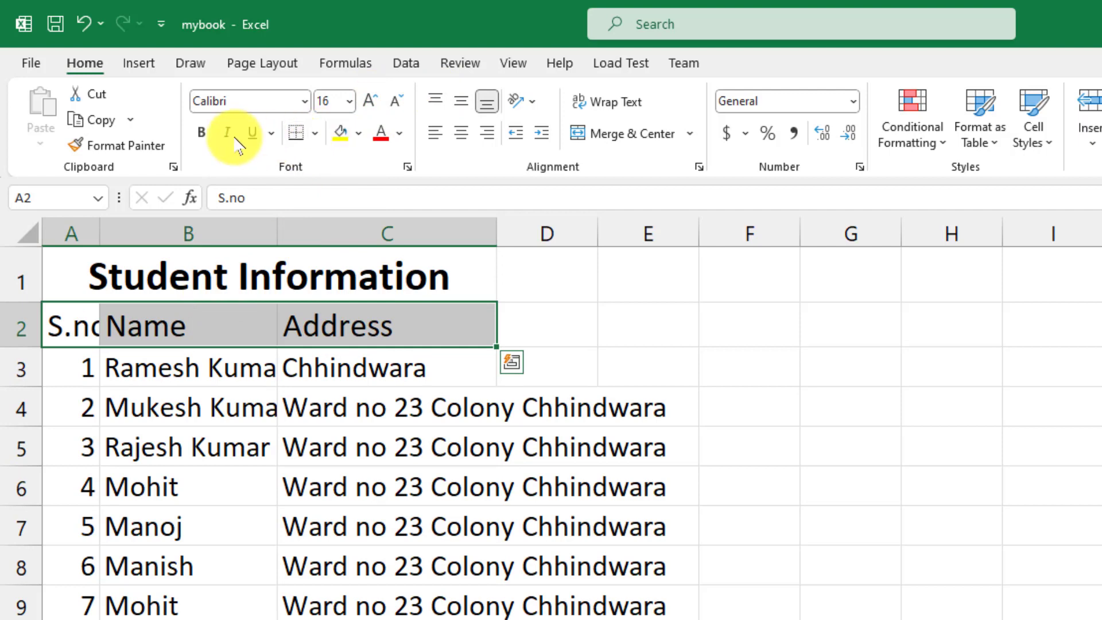
pyautogui.click(201, 133)
pyautogui.doubleClick(101, 235)
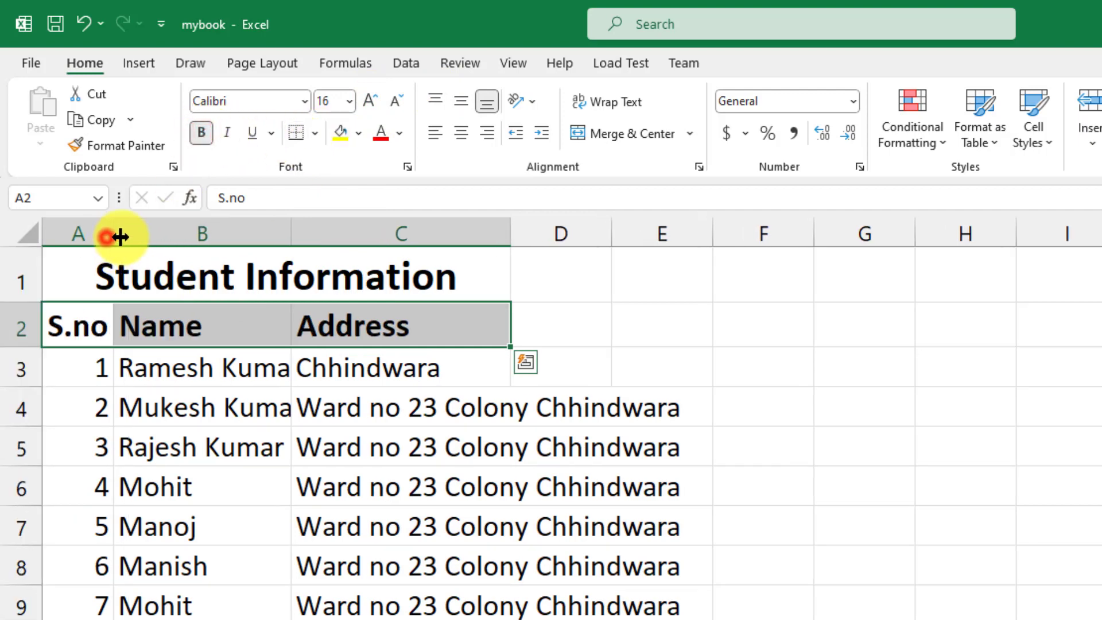
pyautogui.click(325, 431)
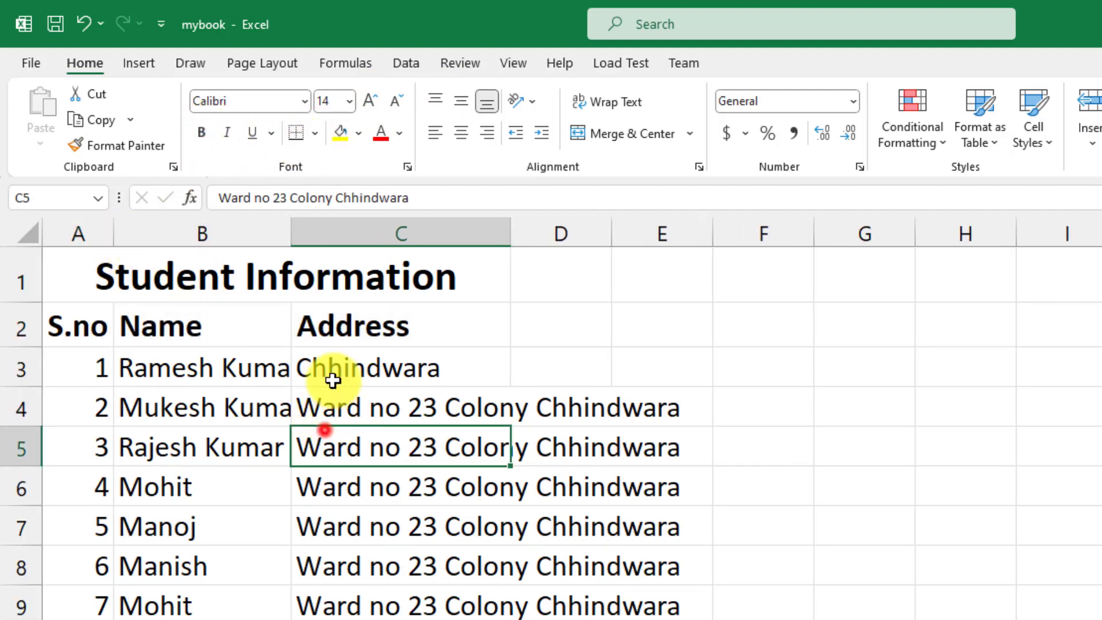
pyautogui.click(226, 338)
# Drag the Name and Address column borders right so names and addresses fit better
pyautogui.moveTo(285, 228); pyautogui.dragTo(324, 236)
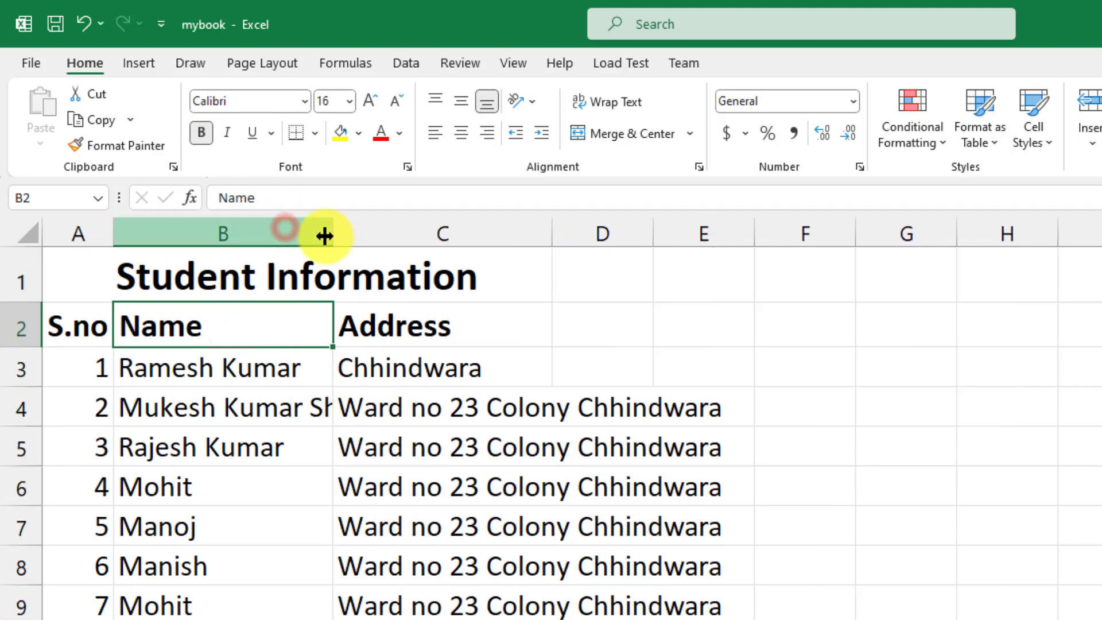
pyautogui.moveTo(550, 236); pyautogui.dragTo(636, 236)
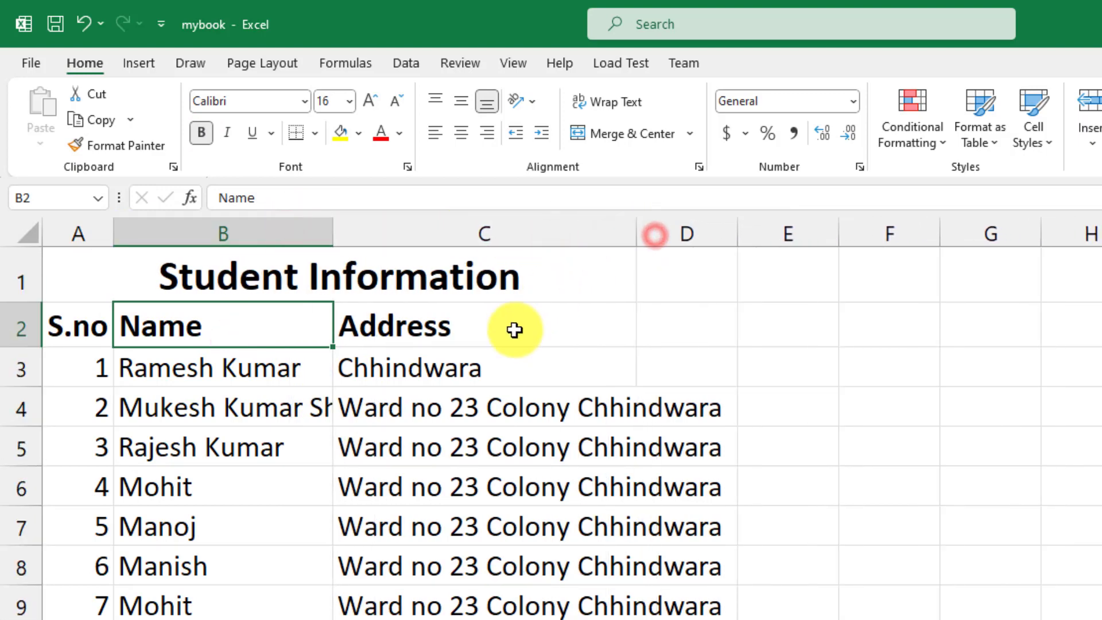
pyautogui.click(523, 412)
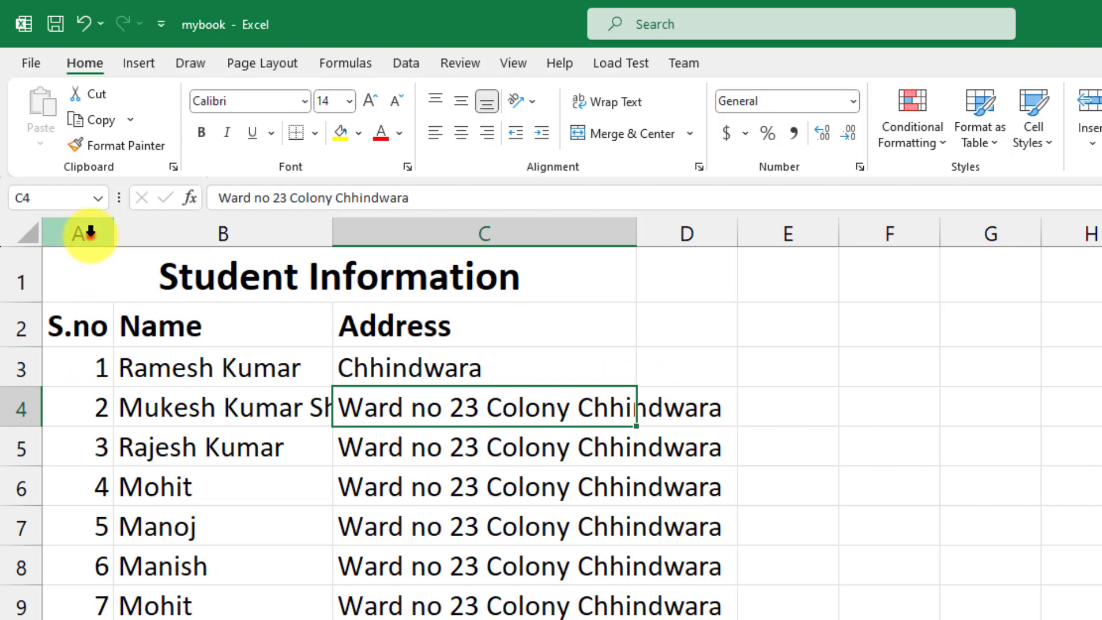
pyautogui.moveTo(90, 235); pyautogui.dragTo(476, 240)
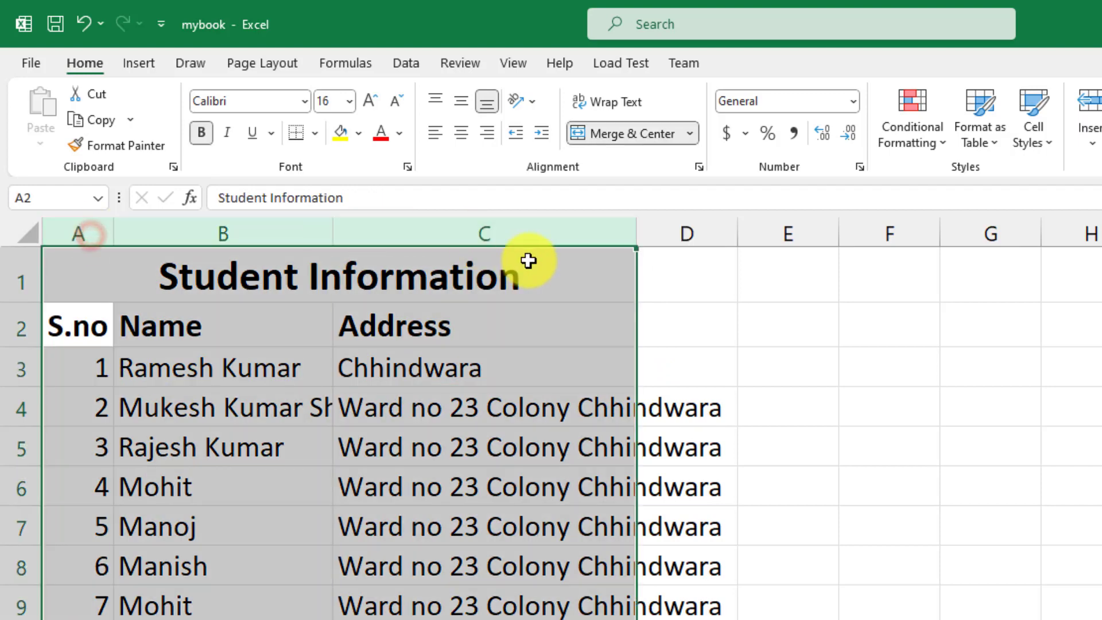
# Apply Wrap Text to columns A to C so long names and addresses wrap
pyautogui.click(614, 104)
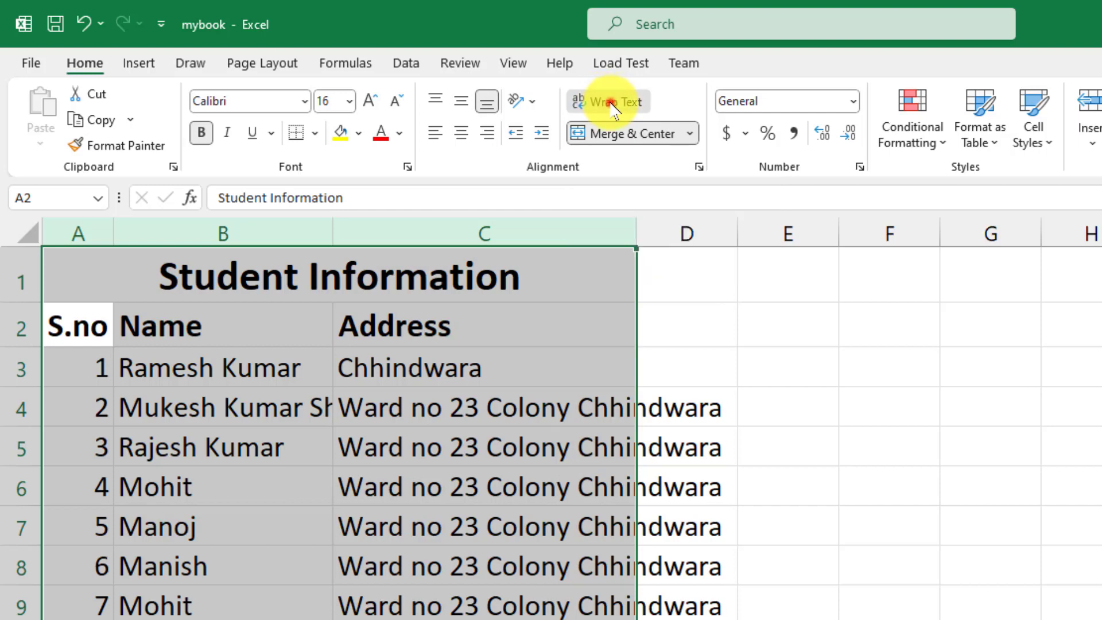
pyautogui.click(455, 452)
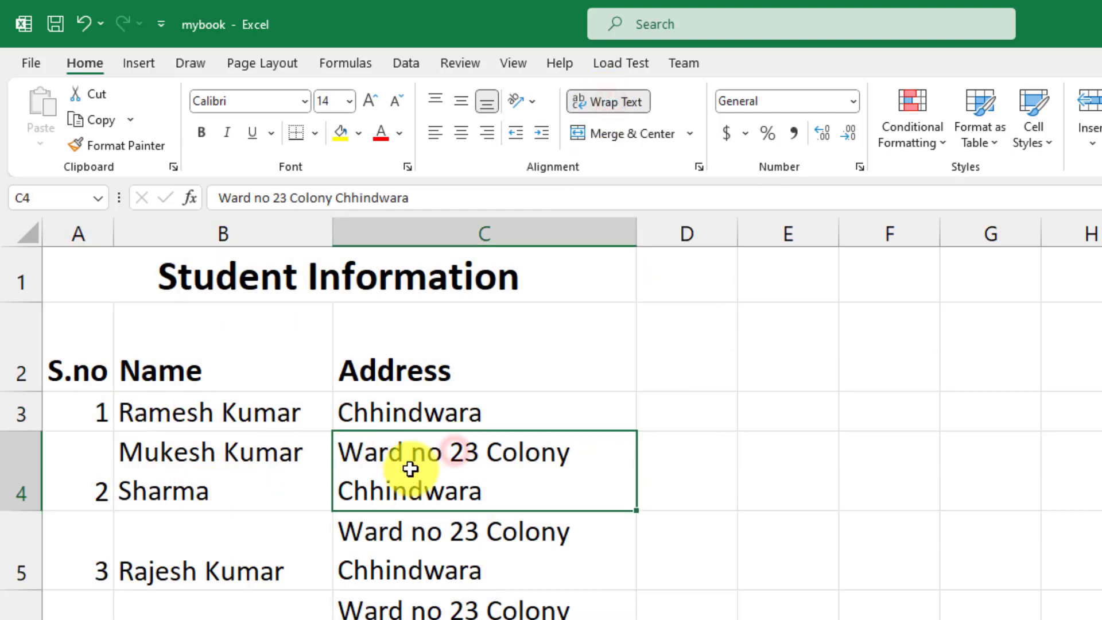
pyautogui.click(220, 427)
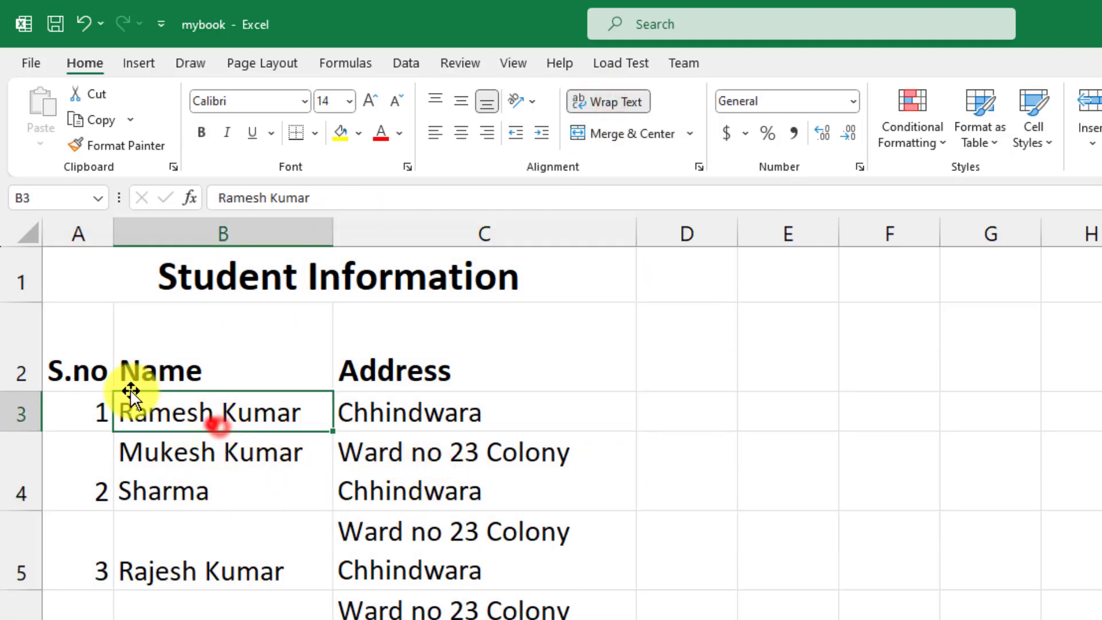
# Centre the table text horizontally after trying left and right alignment
pyautogui.moveTo(91, 373); pyautogui.dragTo(453, 617)
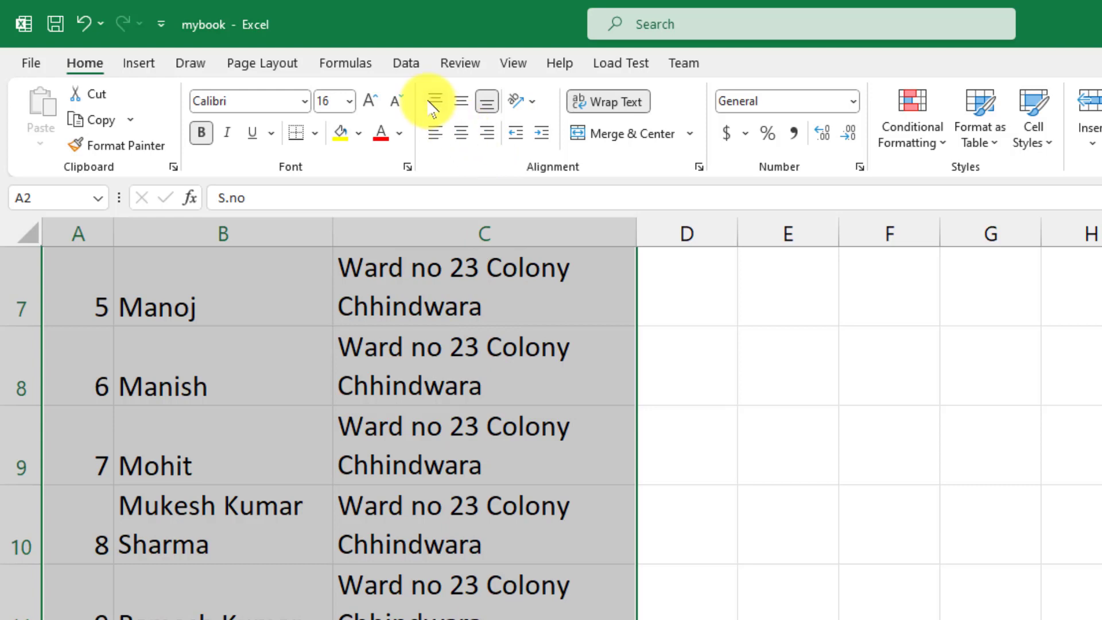
pyautogui.click(437, 131)
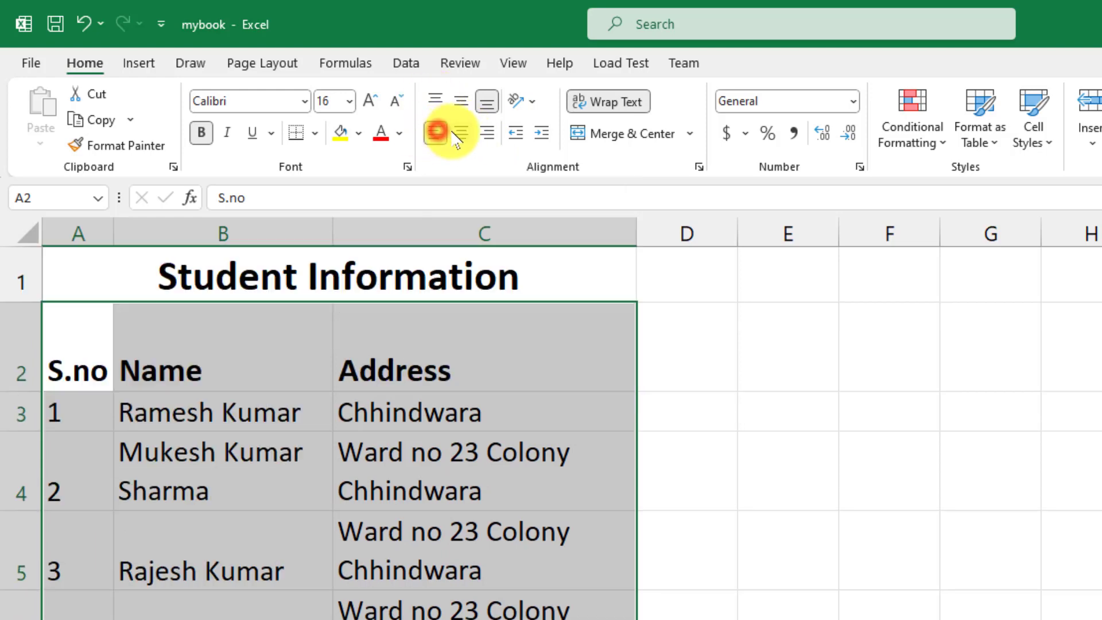
pyautogui.click(455, 133)
pyautogui.click(483, 135)
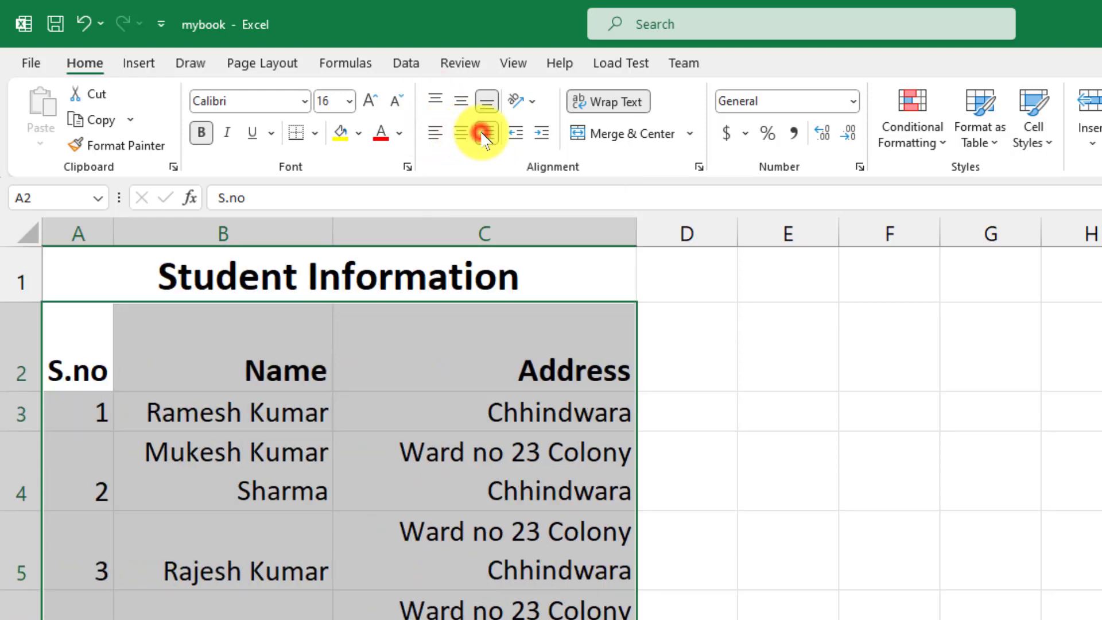
pyautogui.click(468, 133)
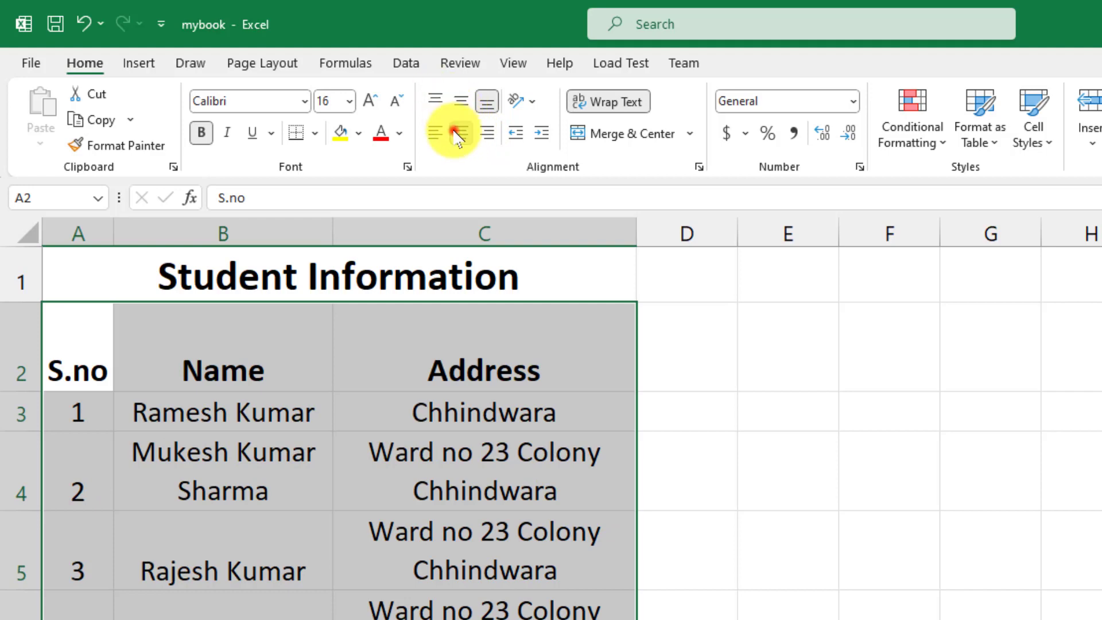
pyautogui.click(435, 133)
pyautogui.click(461, 134)
# Align the table contents to the vertical middle while keeping them horizontally centred
pyautogui.click(435, 100)
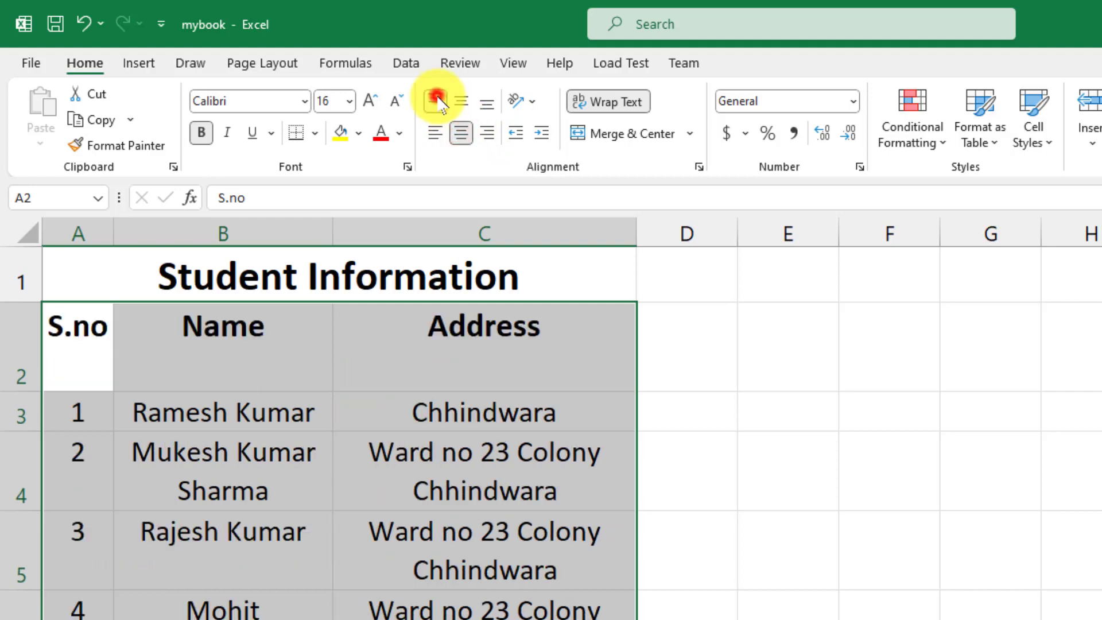
pyautogui.click(459, 101)
pyautogui.click(485, 102)
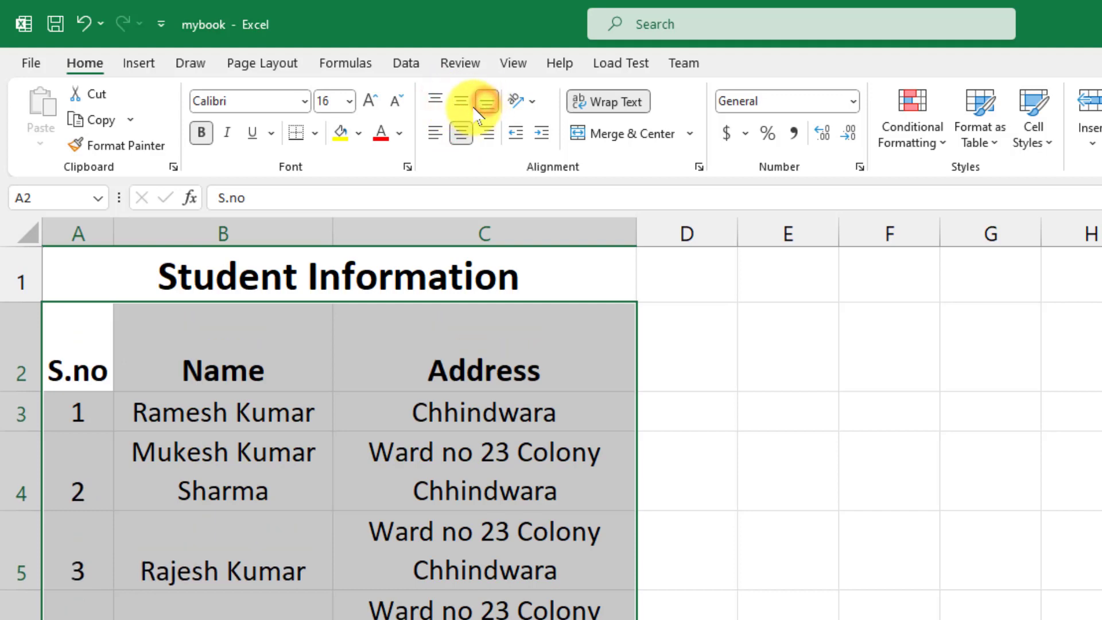
pyautogui.click(463, 102)
pyautogui.click(463, 133)
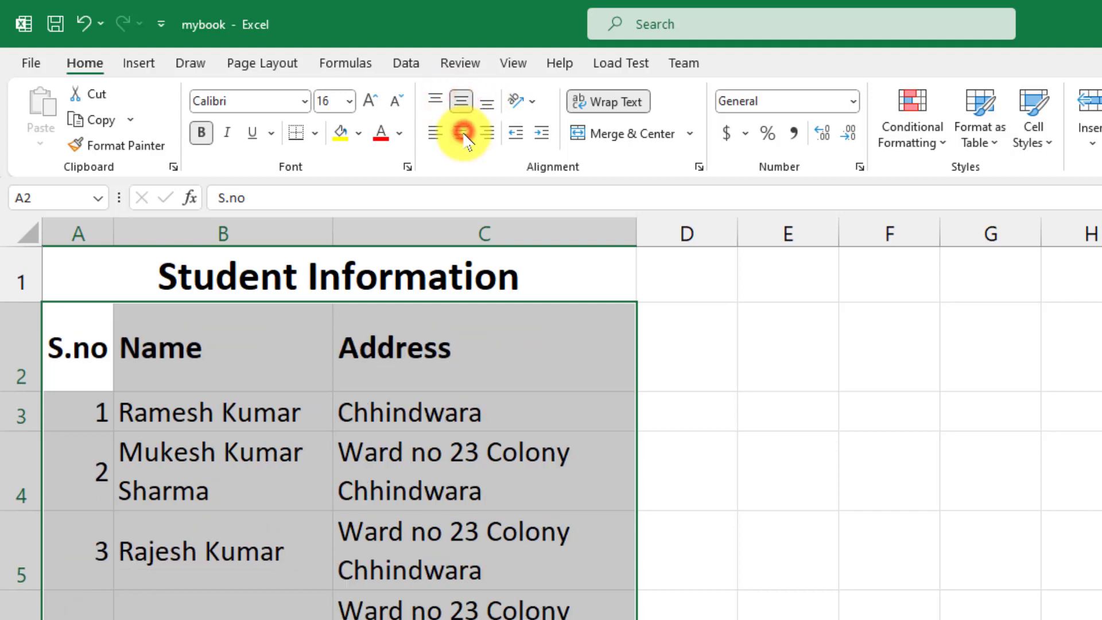
pyautogui.click(461, 133)
pyautogui.click(405, 376)
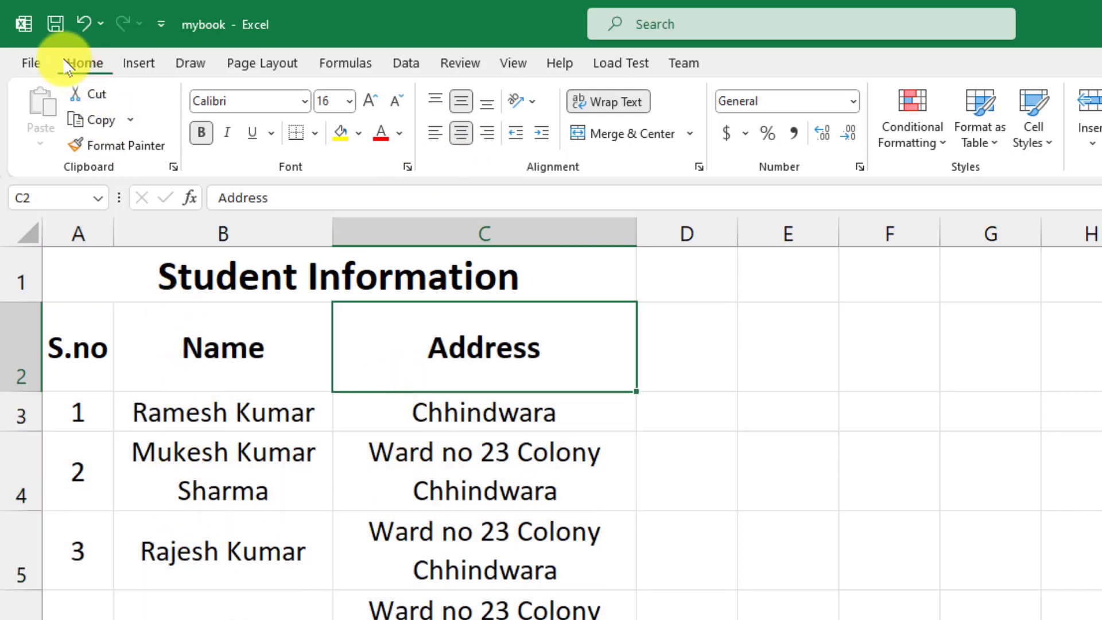
pyautogui.click(30, 63)
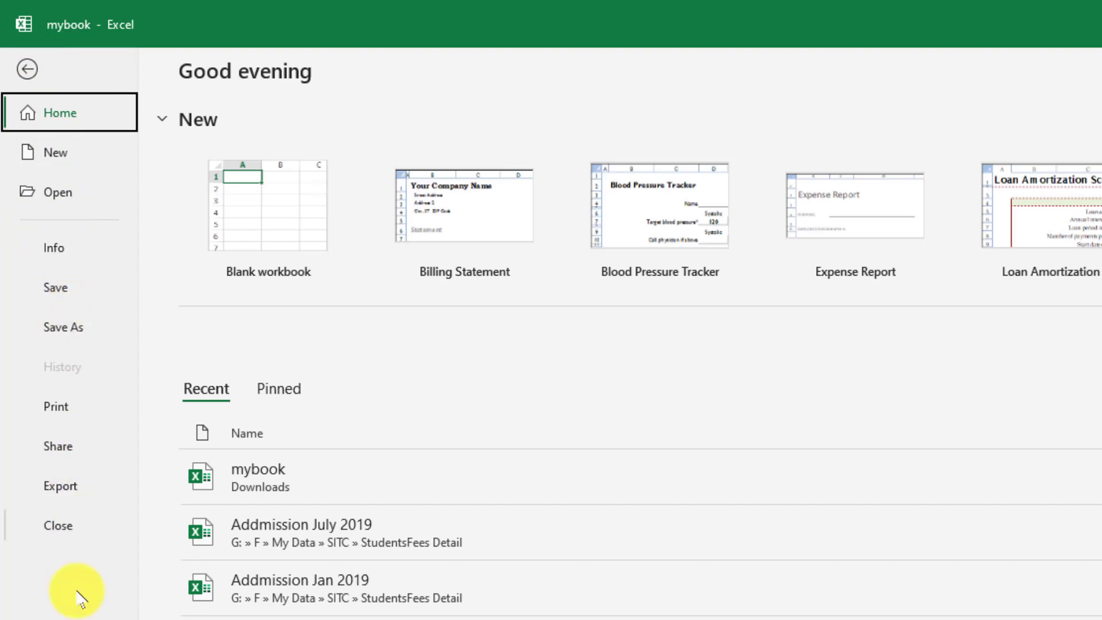
pyautogui.click(56, 408)
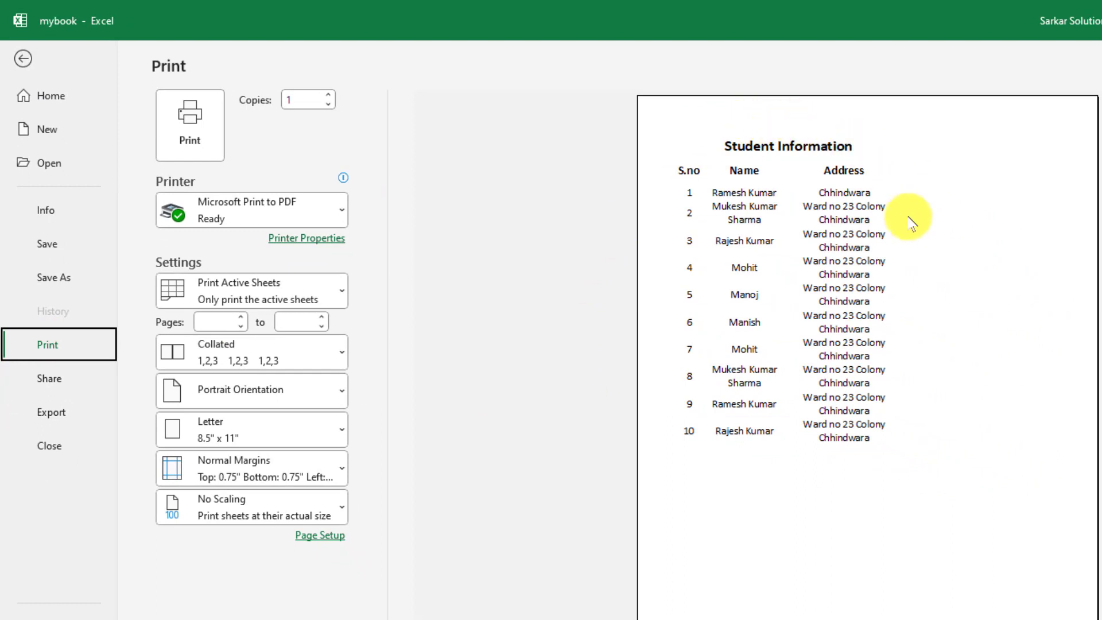
pyautogui.click(893, 331)
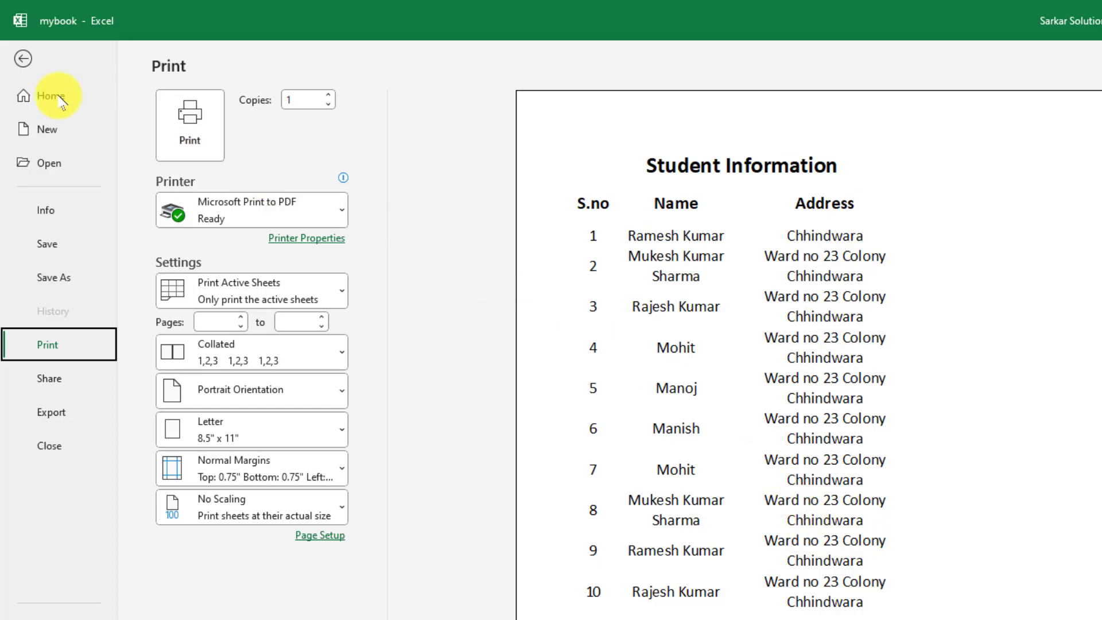
pyautogui.click(24, 57)
pyautogui.moveTo(78, 290); pyautogui.dragTo(485, 566)
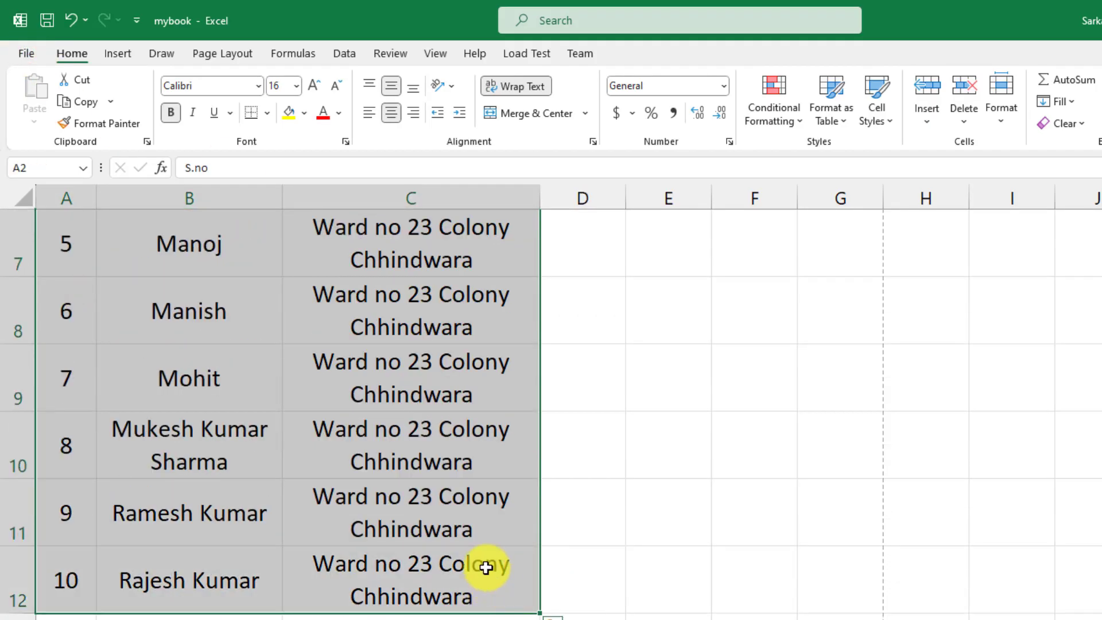
# Apply All Borders to every cell of the student table
pyautogui.click(268, 114)
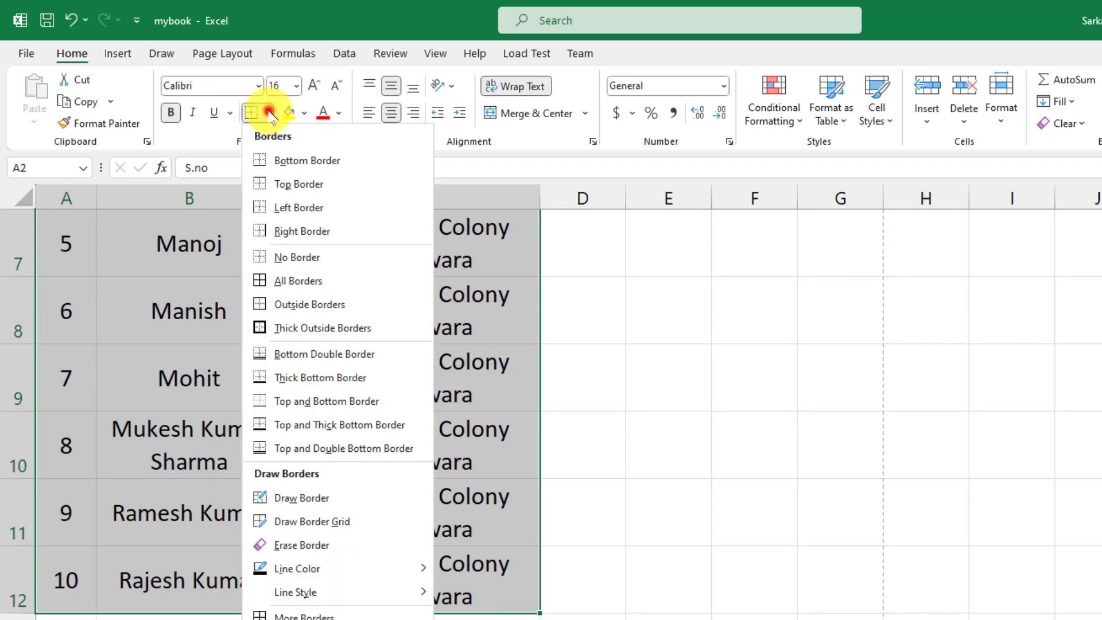
pyautogui.click(281, 282)
pyautogui.scroll(2, 315, 388)
pyautogui.click(252, 372)
# Fill the header row A2:C2 with a tan colour
pyautogui.moveTo(80, 313); pyautogui.dragTo(298, 294)
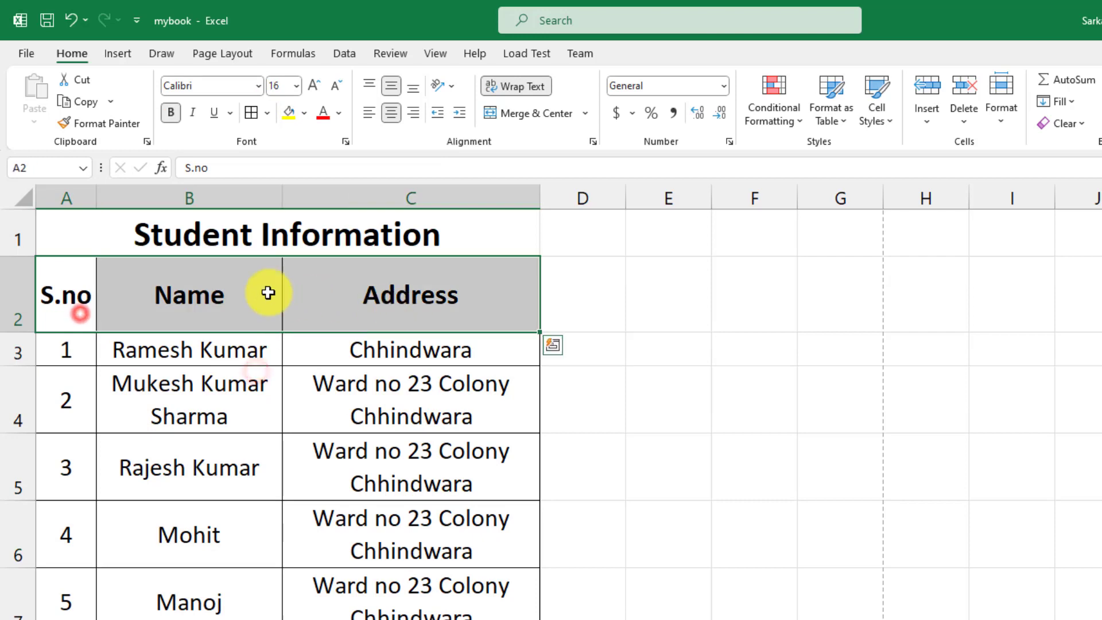
pyautogui.click(289, 113)
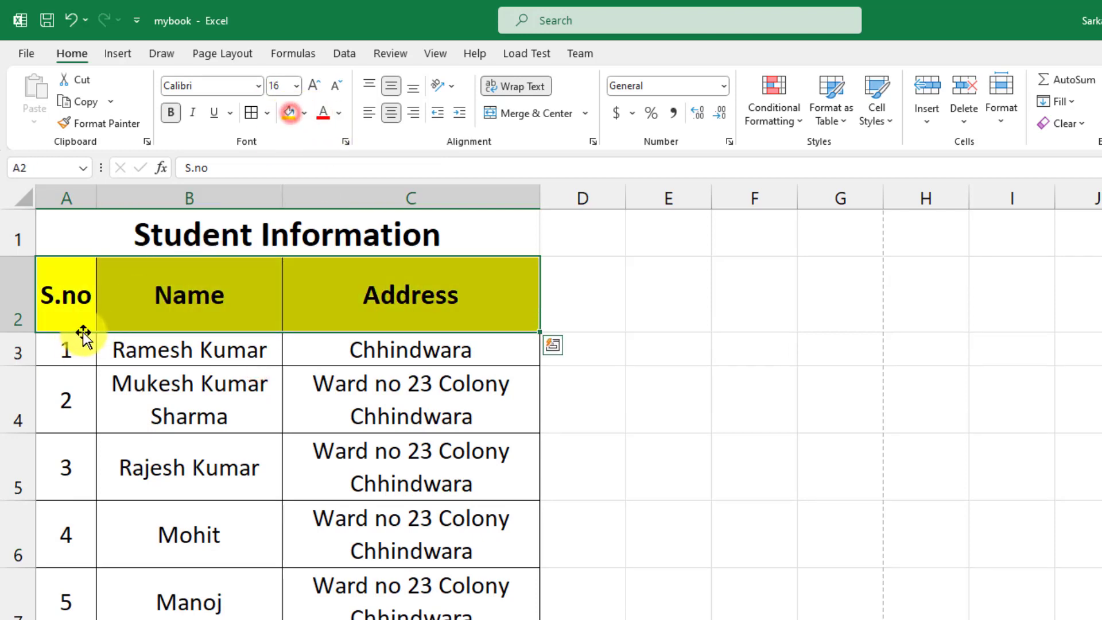
pyautogui.click(304, 113)
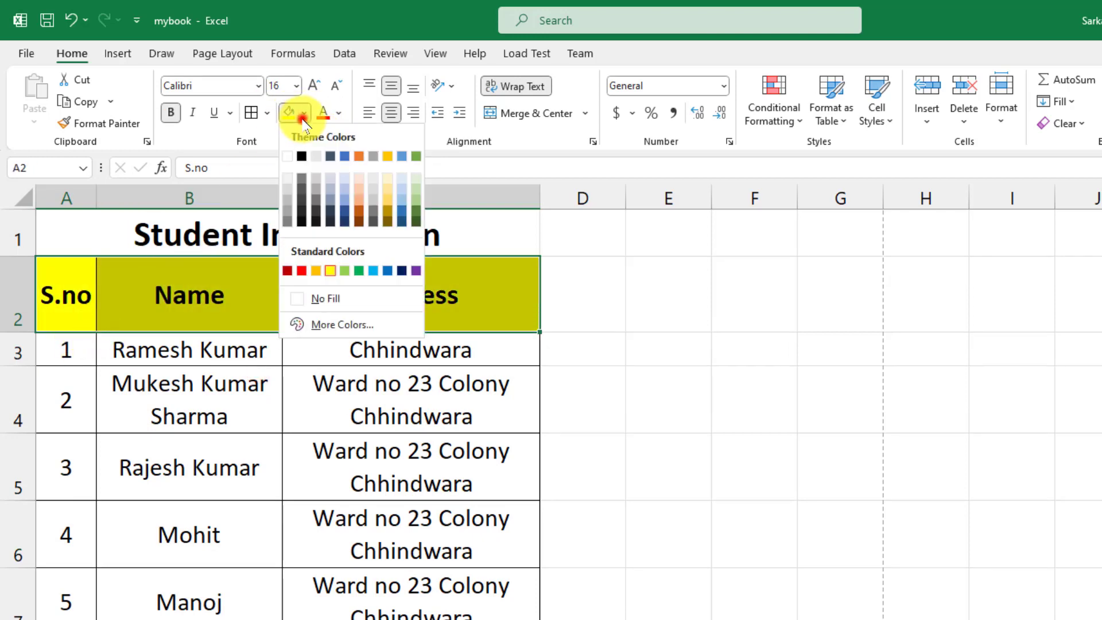
pyautogui.click(382, 188)
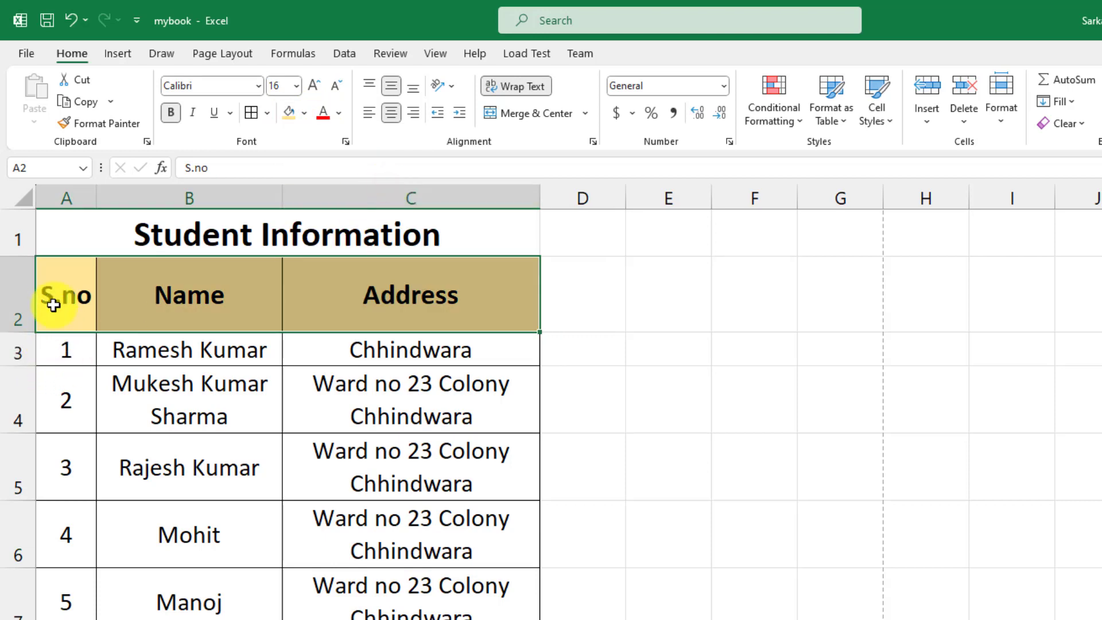
pyautogui.click(53, 305)
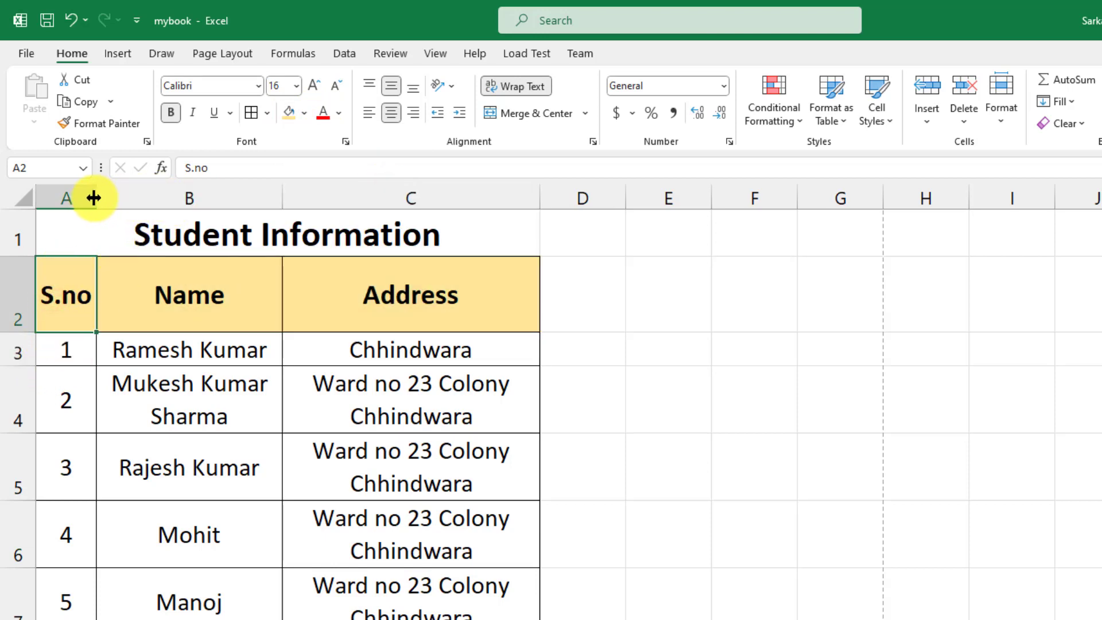
# Make header row 2 shorter and bring up the File start page
pyautogui.click(11, 292)
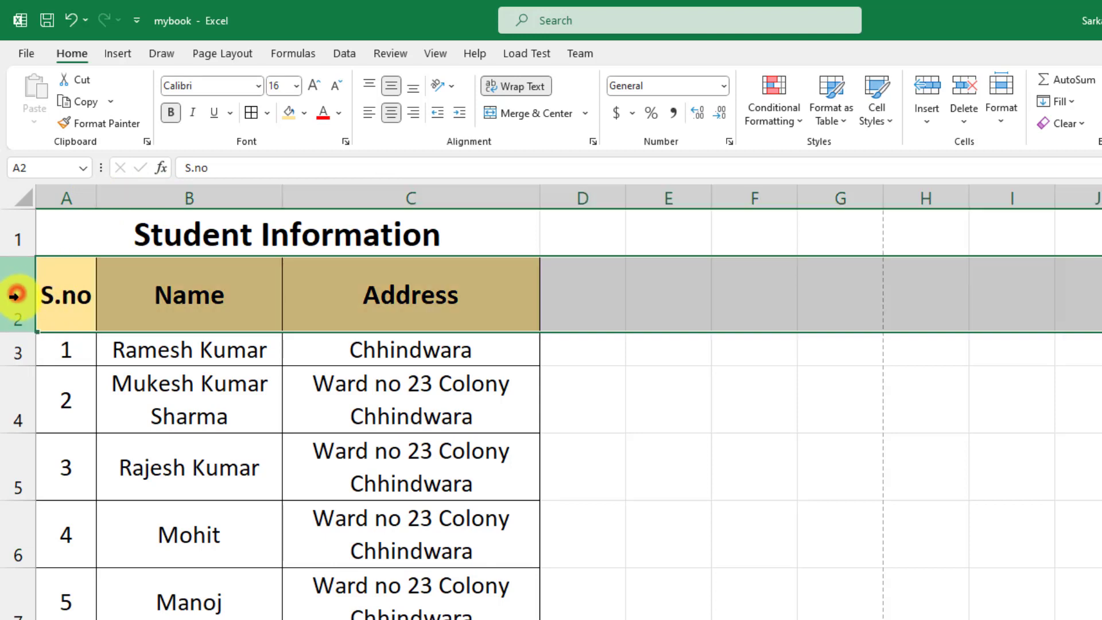
pyautogui.click(22, 345)
pyautogui.click(22, 310)
pyautogui.click(109, 197)
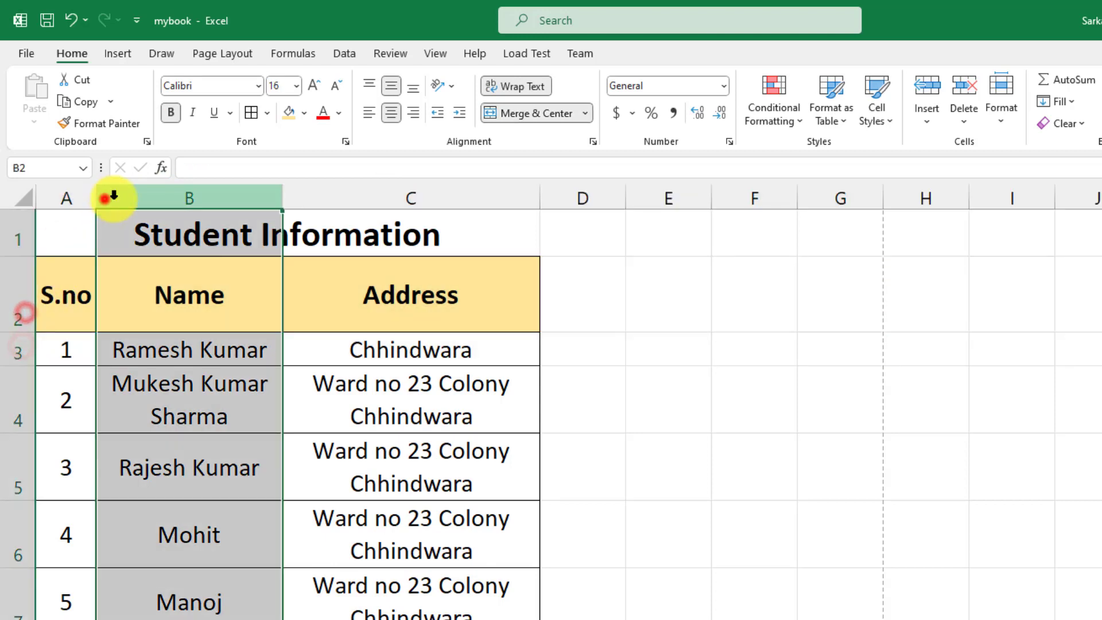
pyautogui.click(16, 315)
pyautogui.click(17, 347)
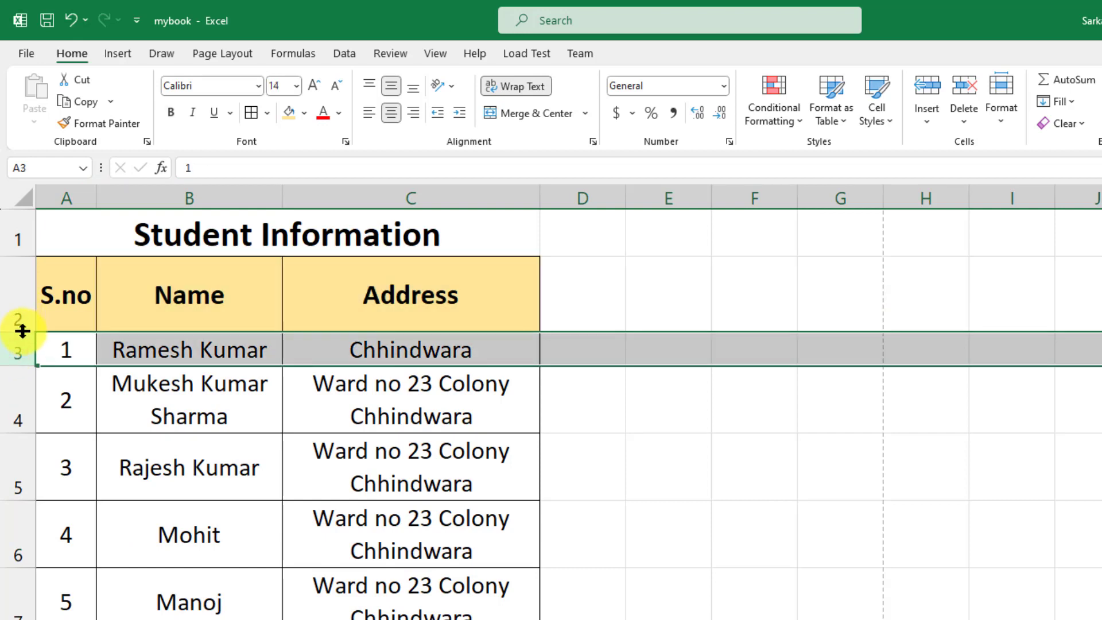
pyautogui.moveTo(22, 331); pyautogui.dragTo(25, 297)
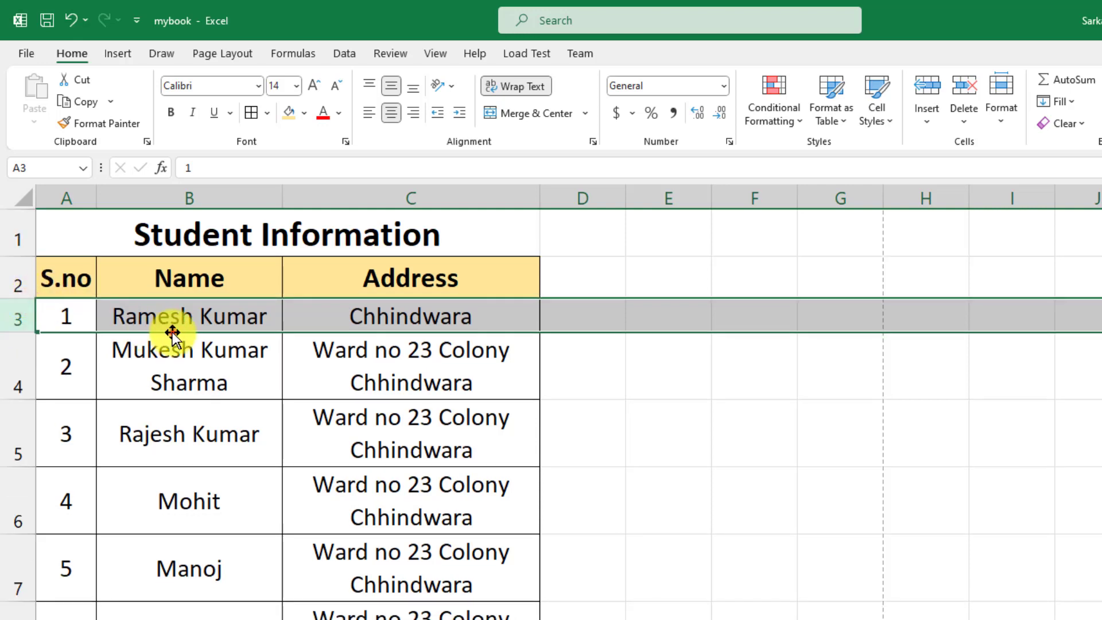
pyautogui.click(217, 370)
pyautogui.click(27, 51)
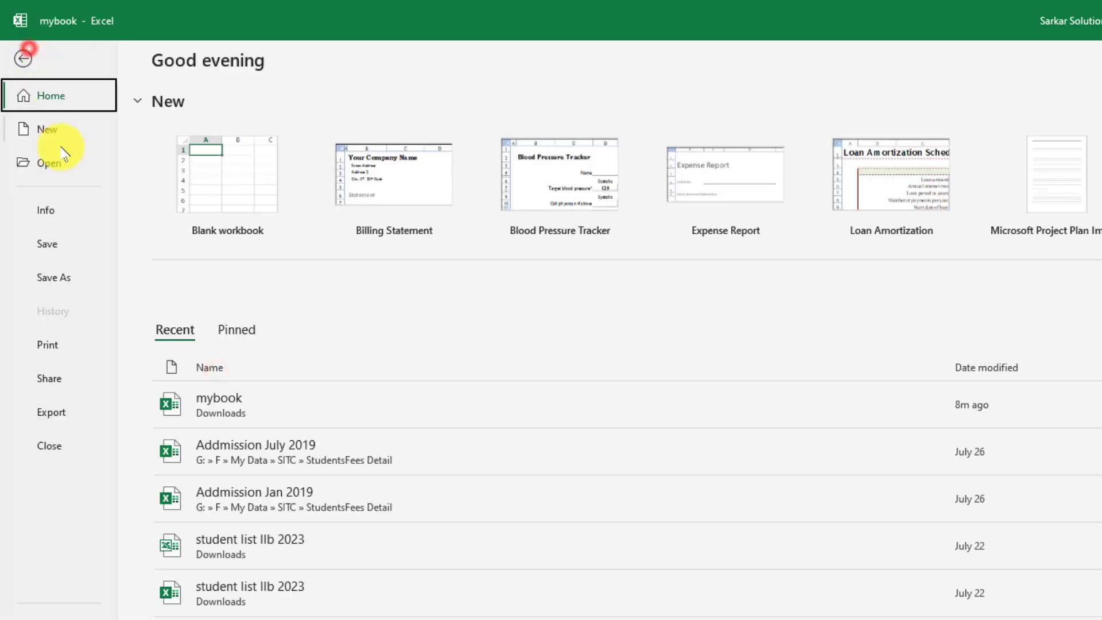
# Preview the bordered, tan-headed table in print preview, then return to the worksheet
pyautogui.click(51, 343)
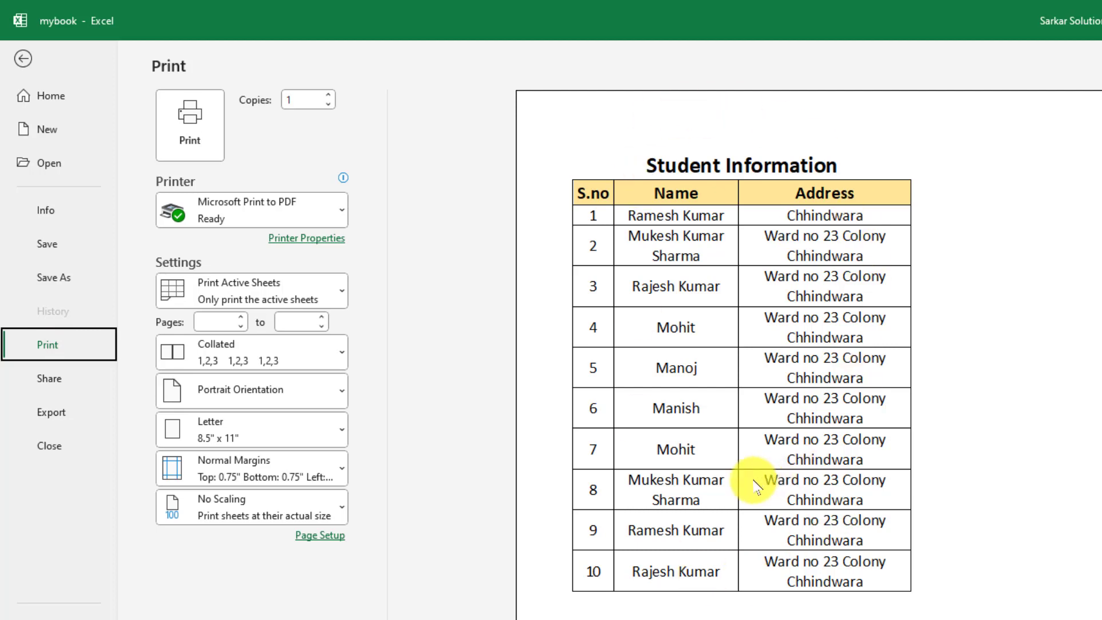
pyautogui.click(23, 58)
pyautogui.click(293, 320)
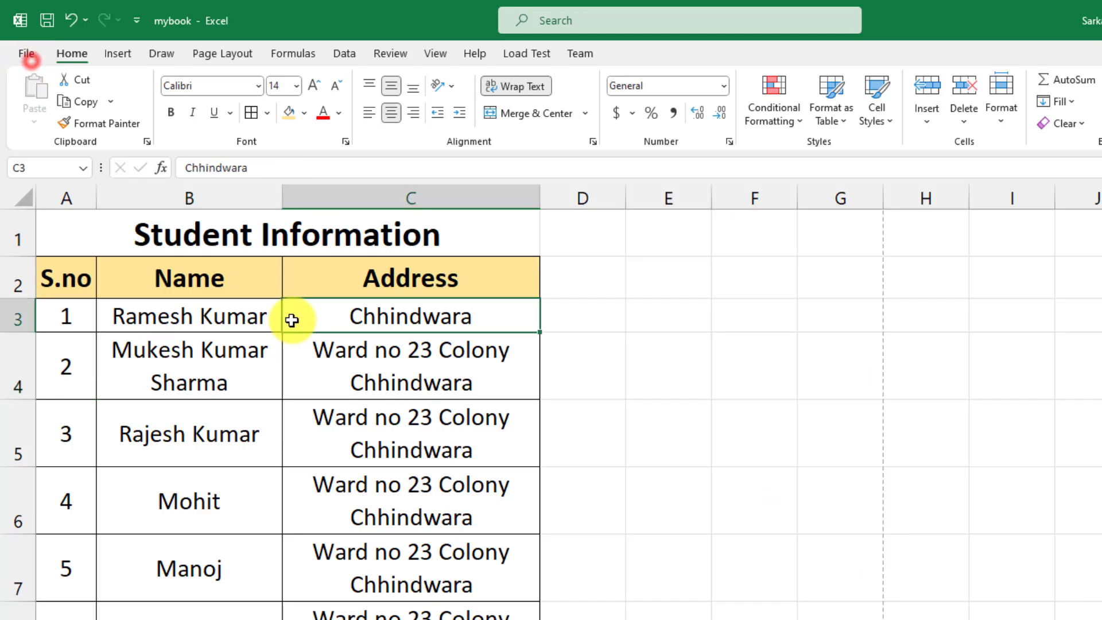
# Select the Address cells C2 to C7
pyautogui.click(103, 310)
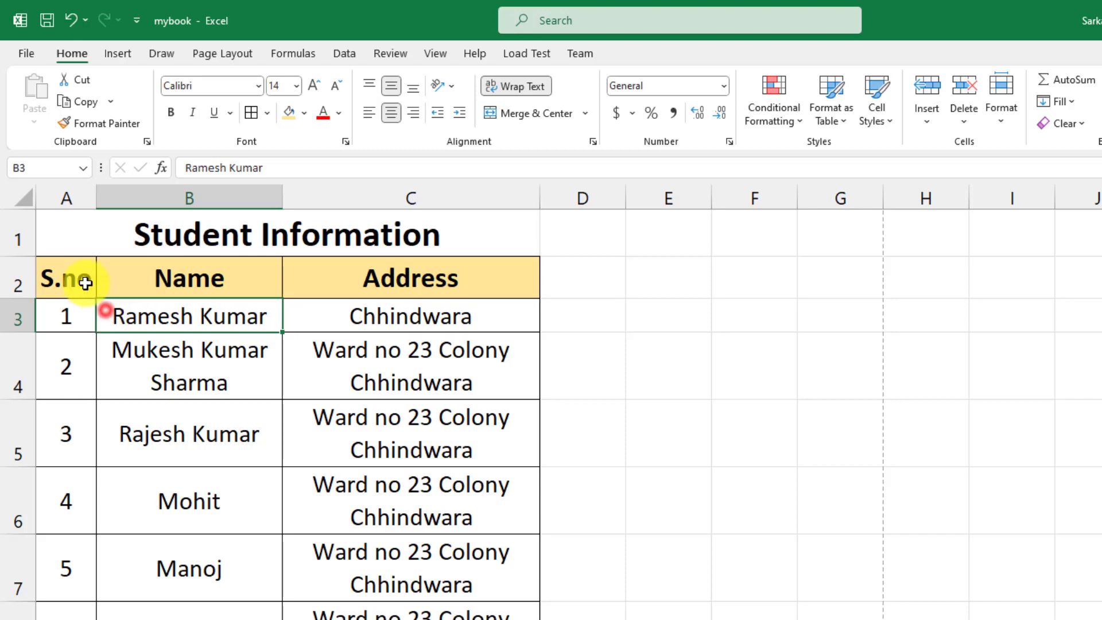
pyautogui.moveTo(83, 279); pyautogui.dragTo(386, 359)
pyautogui.click(399, 384)
pyautogui.moveTo(394, 287); pyautogui.dragTo(422, 571)
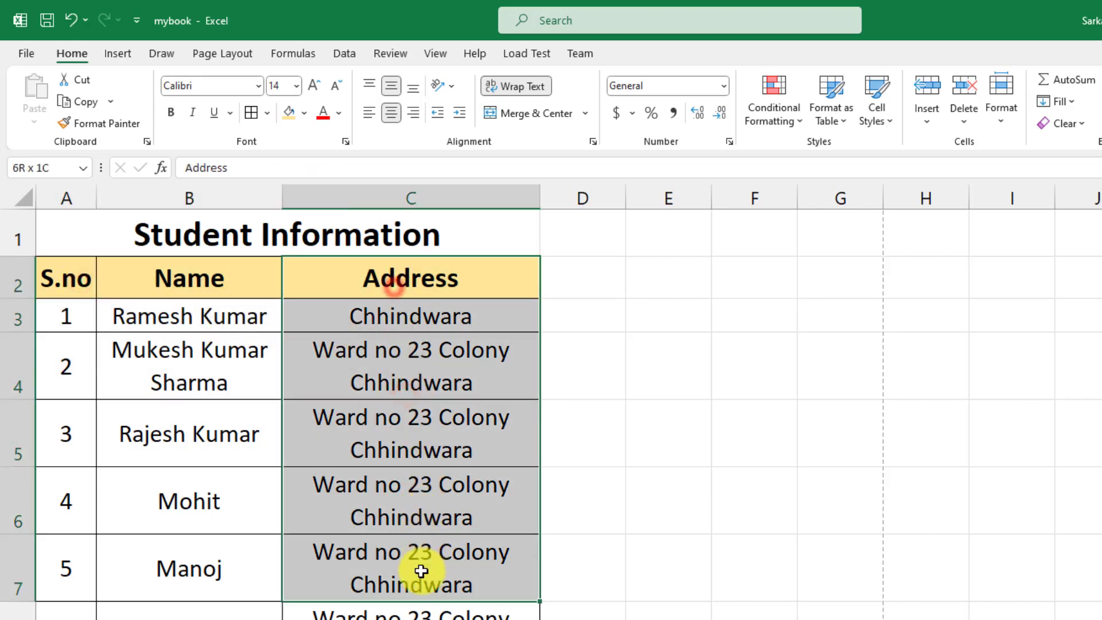
# Cut the Address cells C2:C7 into F2 as a trial, then undo the move
pyautogui.click(82, 81)
pyautogui.click(728, 279)
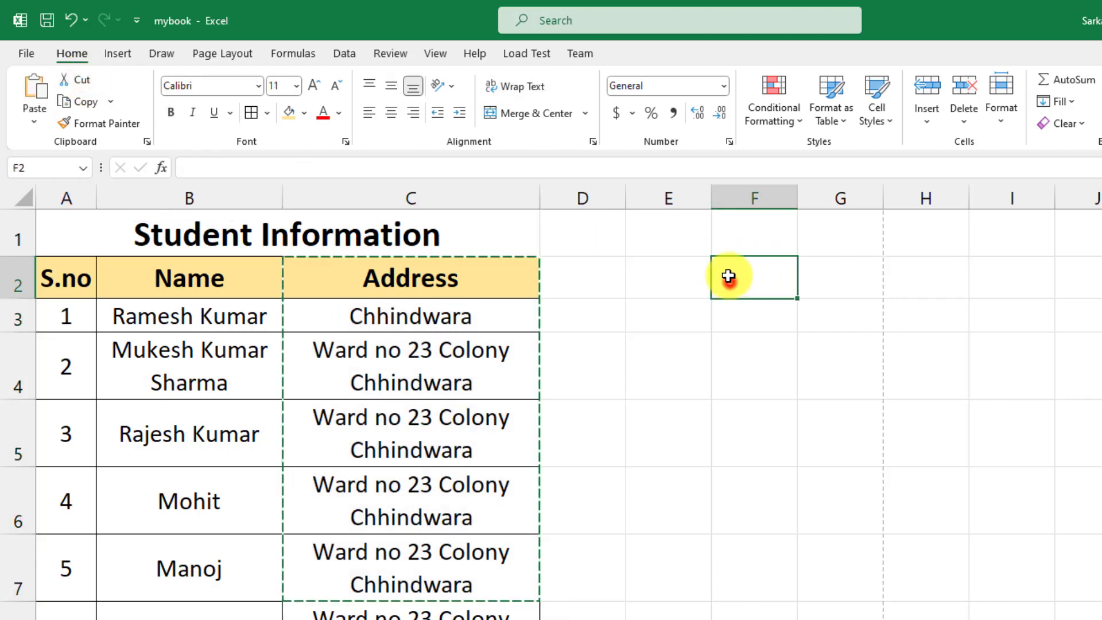
pyautogui.click(32, 88)
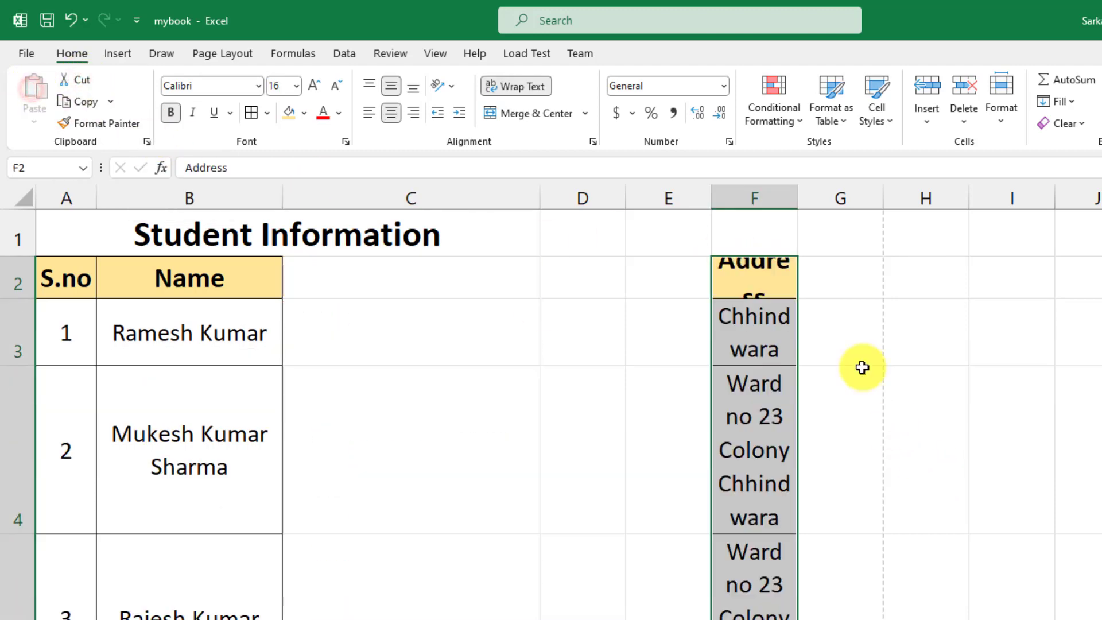
pyautogui.hotkey('ctrl', 'z')
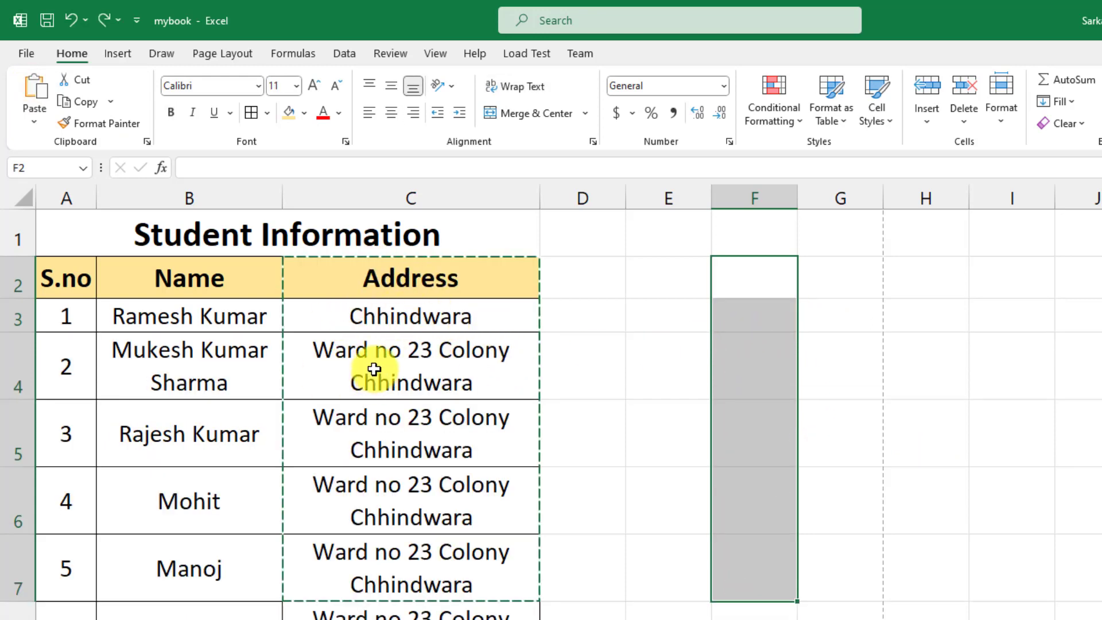
pyautogui.click(84, 102)
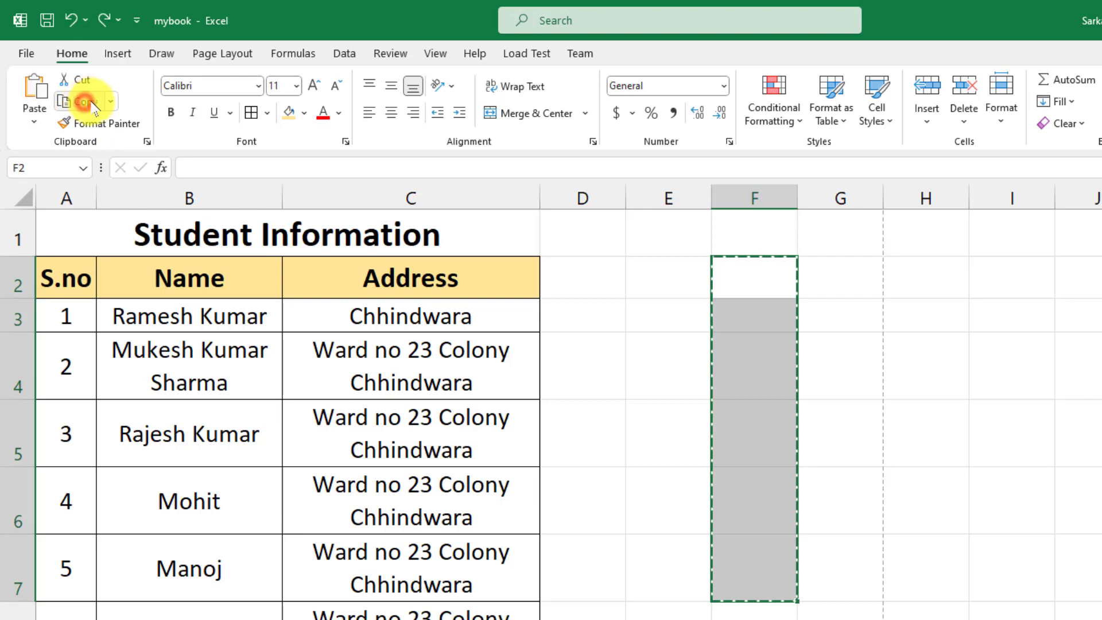
# Copy C2:C7, trial-paste it into F2, then undo the paste
pyautogui.moveTo(333, 277); pyautogui.dragTo(380, 564)
pyautogui.click(67, 101)
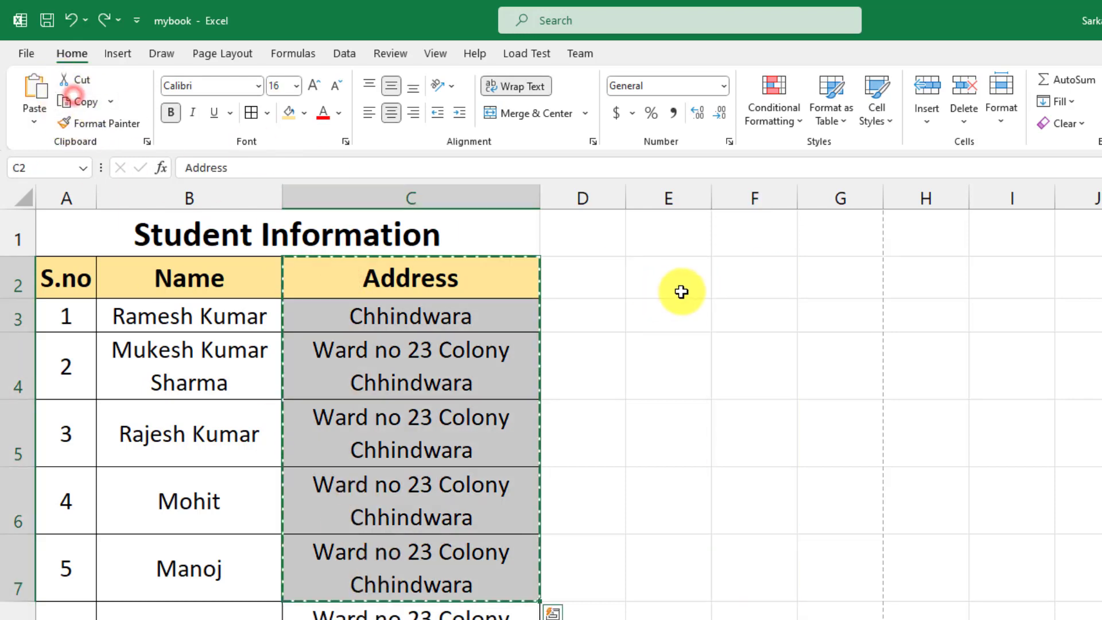
pyautogui.click(746, 279)
pyautogui.hotkey('ctrl', 'v')
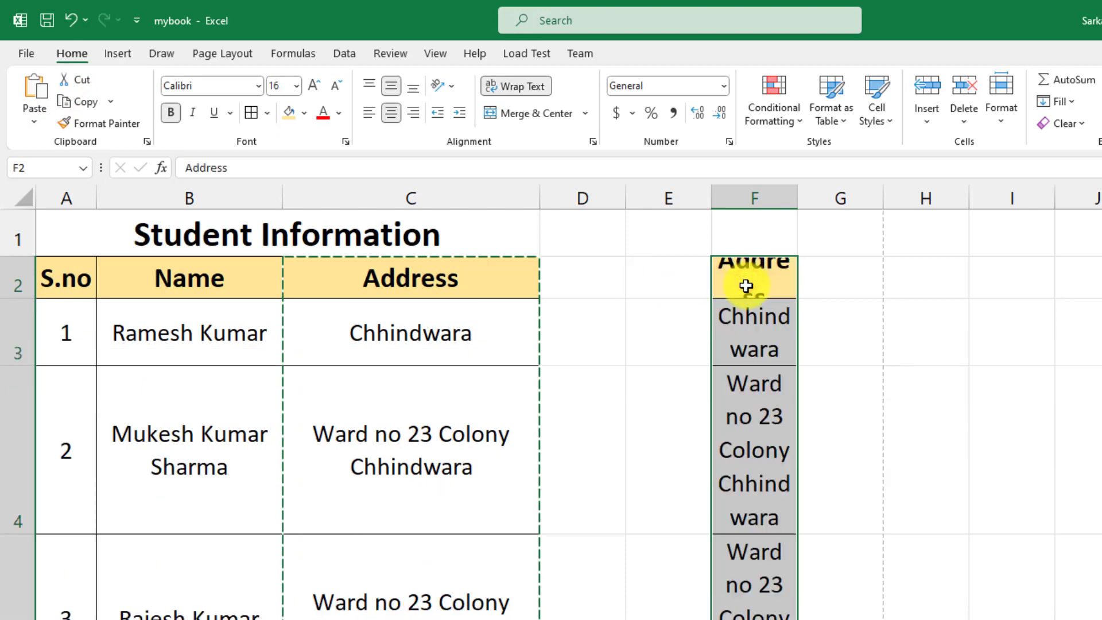
pyautogui.hotkey('ctrl', 'z')
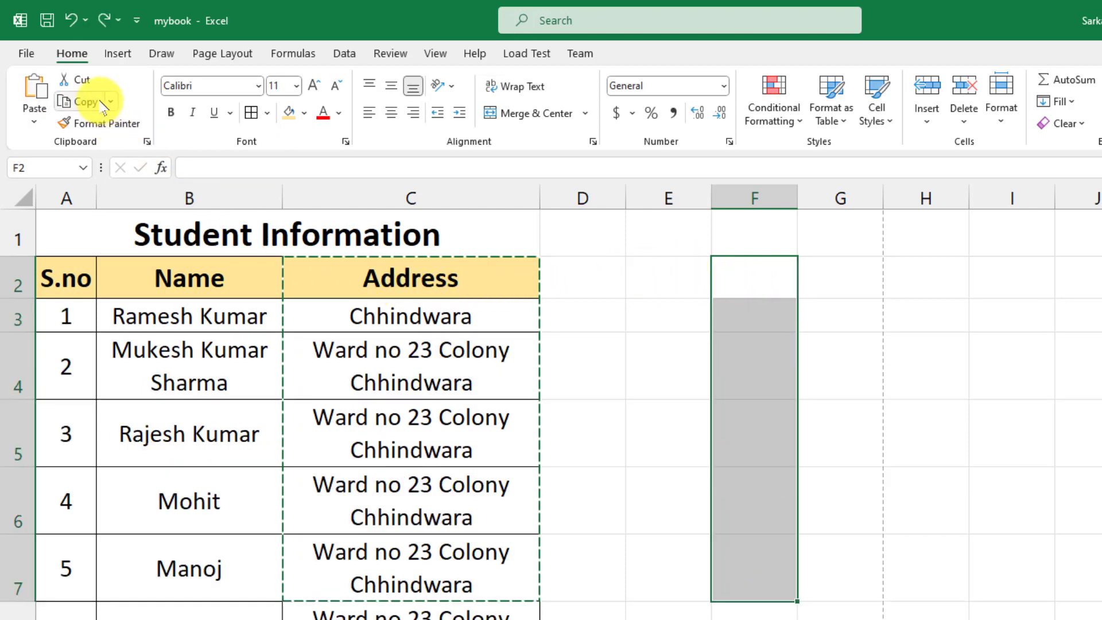
# Reselect the Address cells C2:C7 and copy them
pyautogui.click(394, 315)
pyautogui.moveTo(378, 278); pyautogui.dragTo(394, 571)
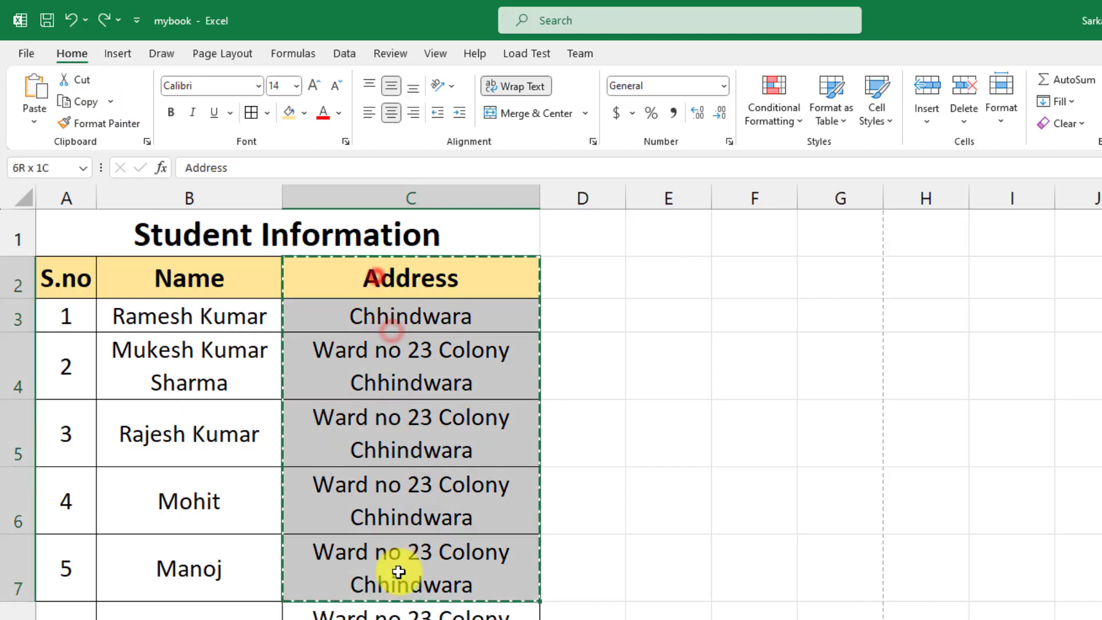
pyautogui.click(80, 101)
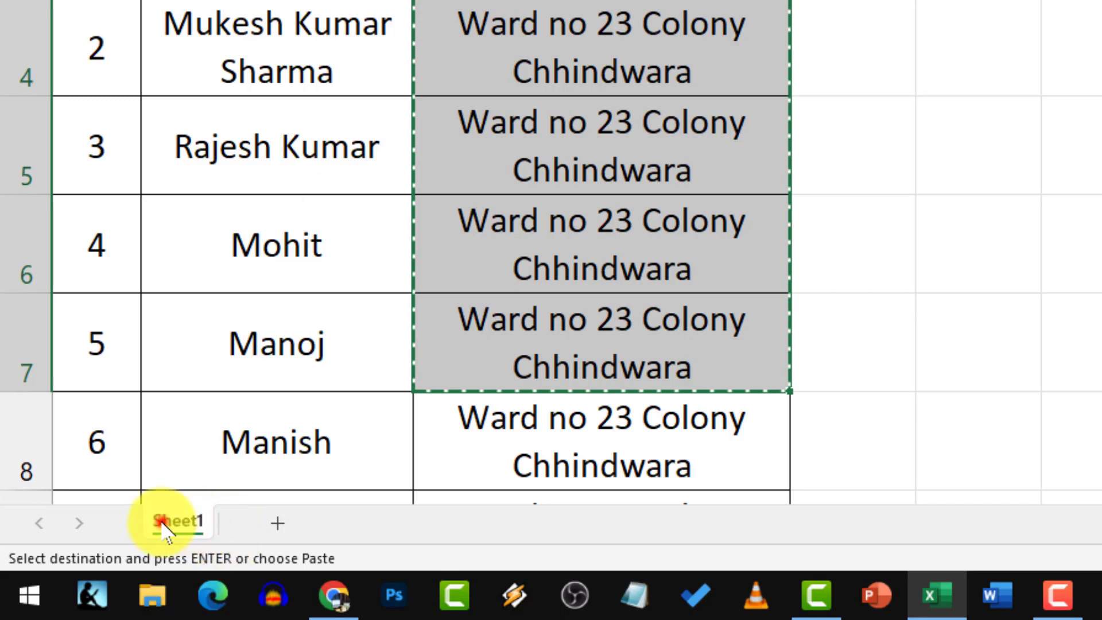
# Add three new sheets and paste the Address entries into Sheet2's column A, widened to fit
pyautogui.click(278, 523)
pyautogui.click(359, 523)
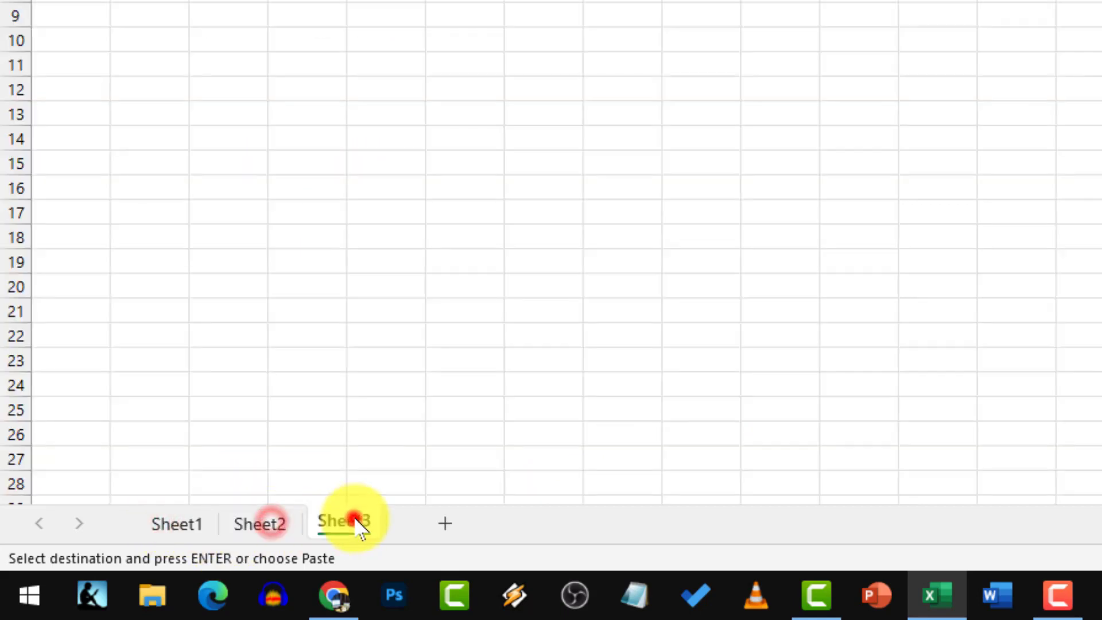
pyautogui.click(436, 531)
pyautogui.click(261, 525)
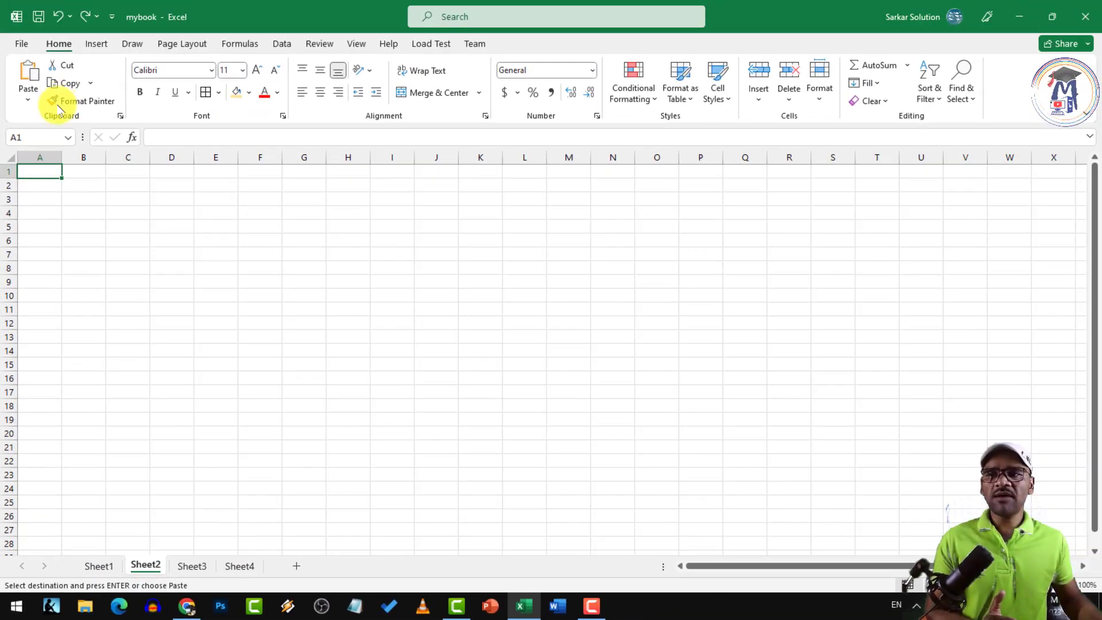
pyautogui.click(29, 77)
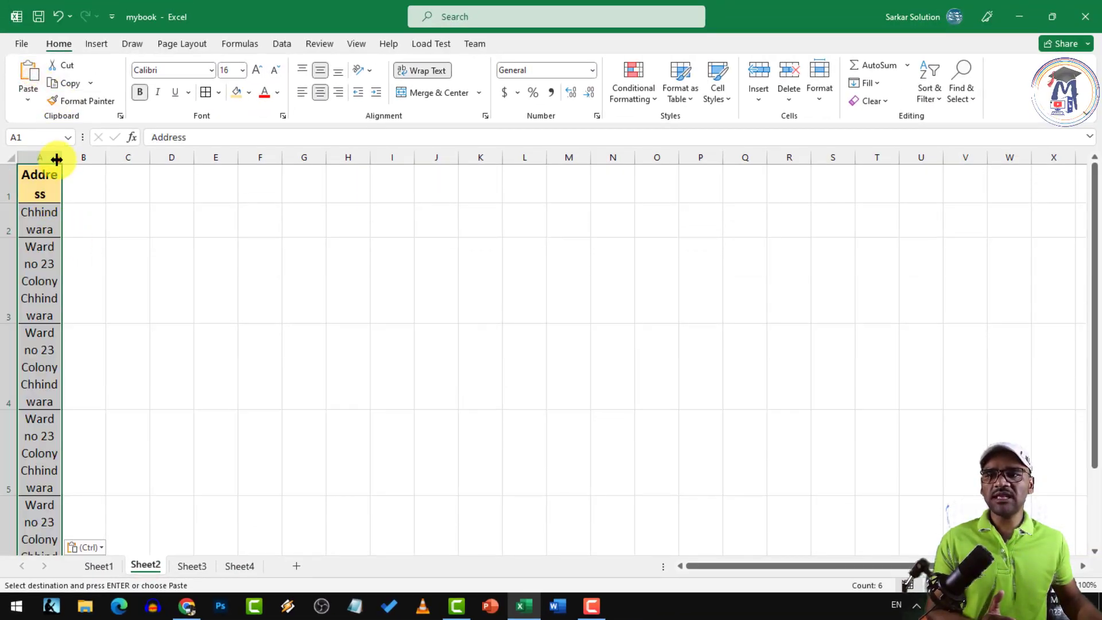
pyautogui.moveTo(56, 160); pyautogui.dragTo(162, 159)
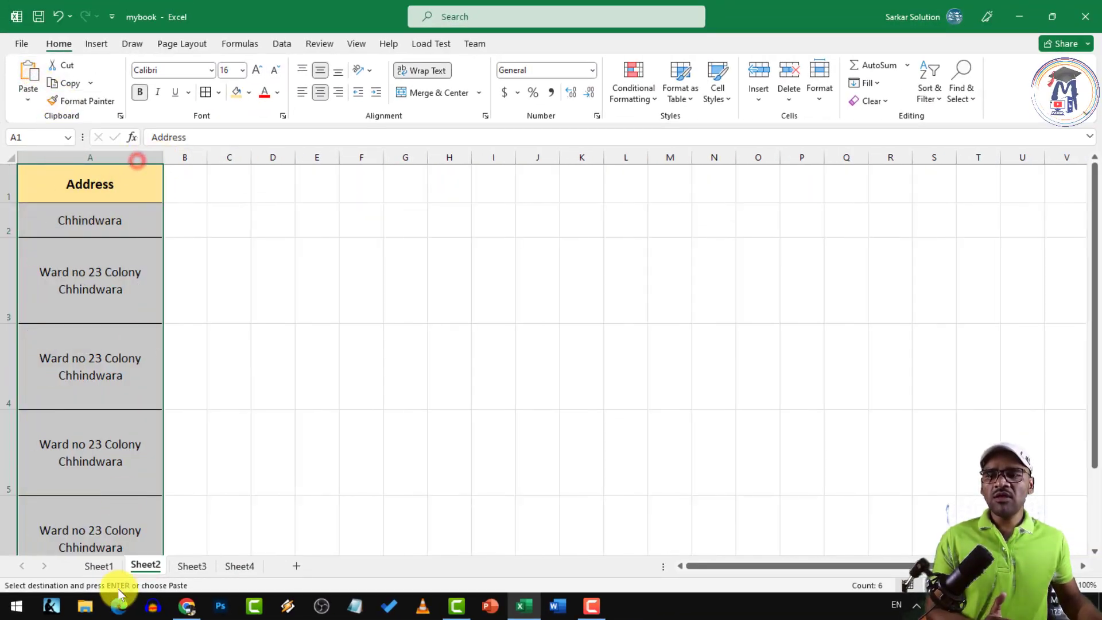
# Return to Sheet1, clear the copy marquee, and select the Address header cell
pyautogui.click(100, 567)
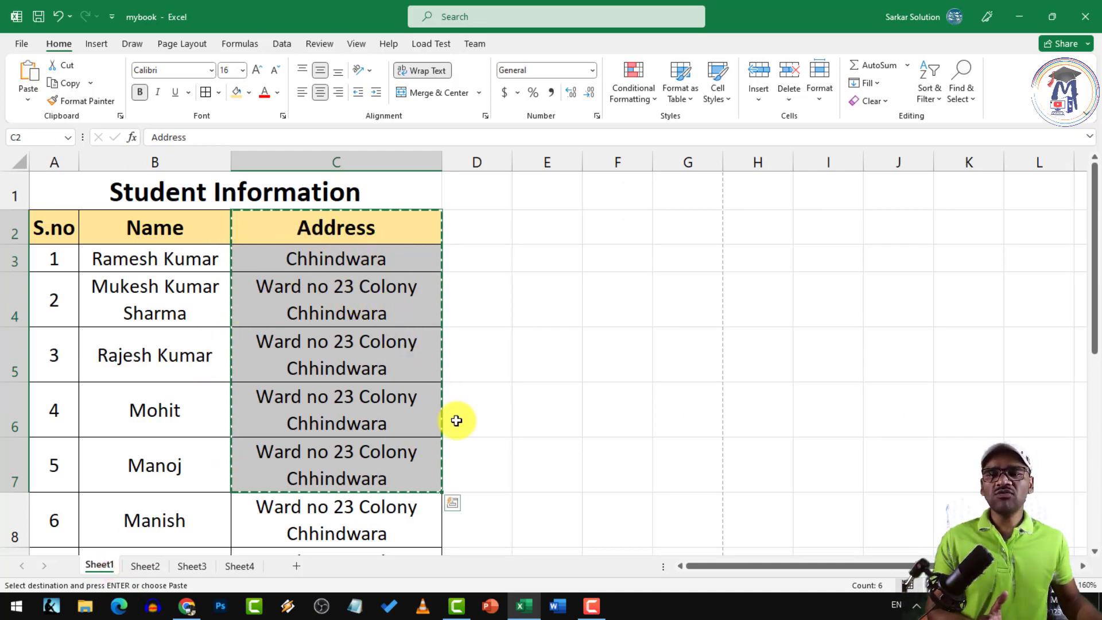
pyautogui.doubleClick(563, 352)
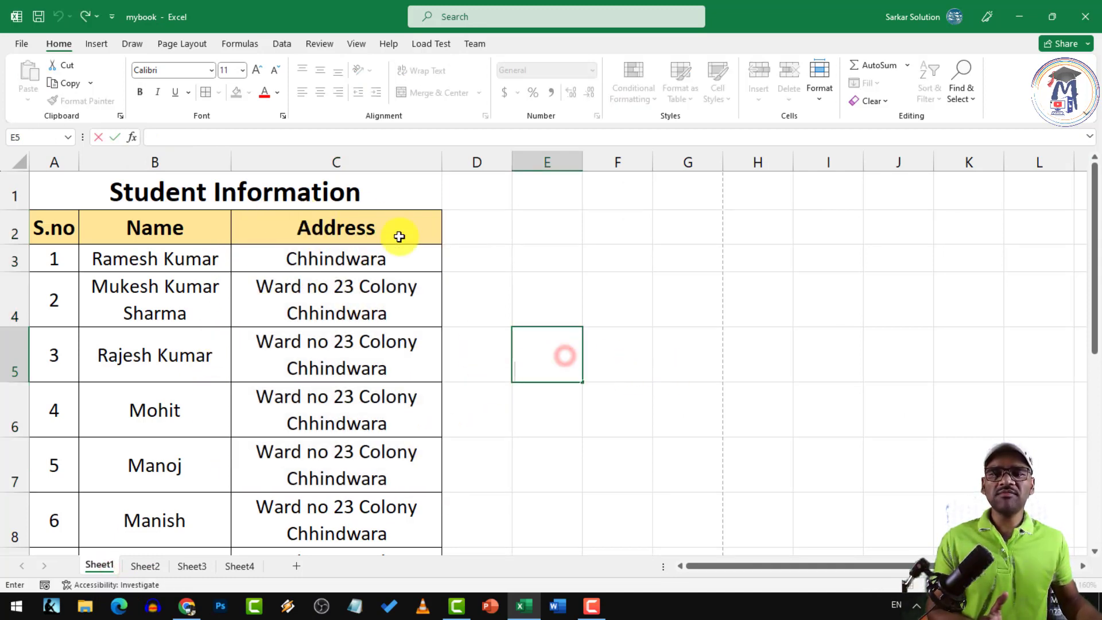
pyautogui.click(310, 276)
pyautogui.click(289, 227)
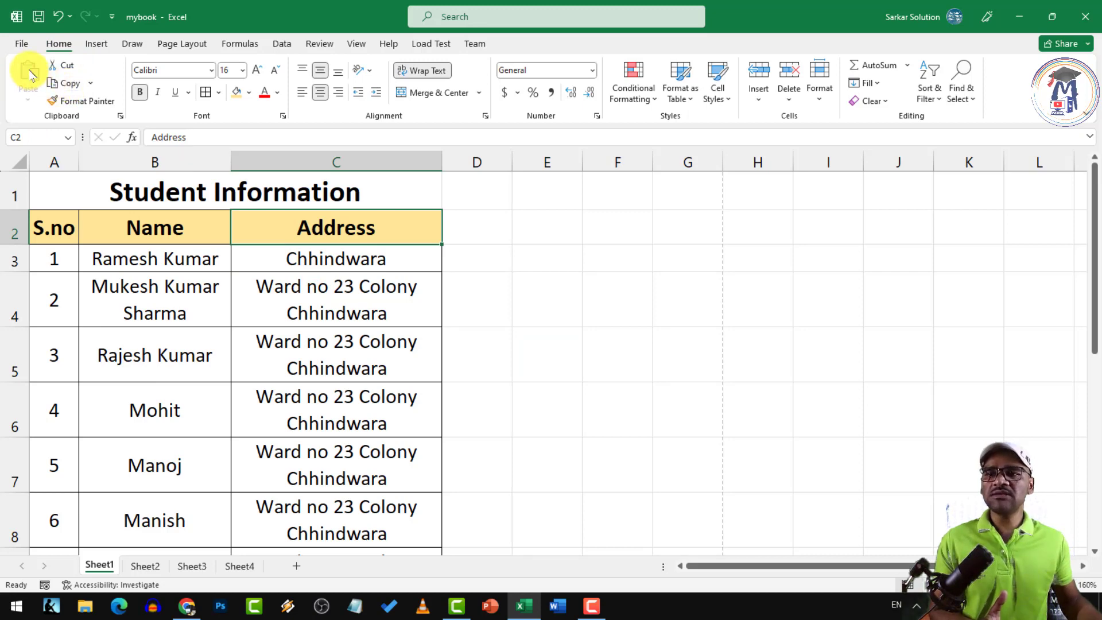
# Make the header cells A2:C2 bold, leaving them non-italic
pyautogui.click(221, 257)
pyautogui.moveTo(50, 227); pyautogui.dragTo(356, 226)
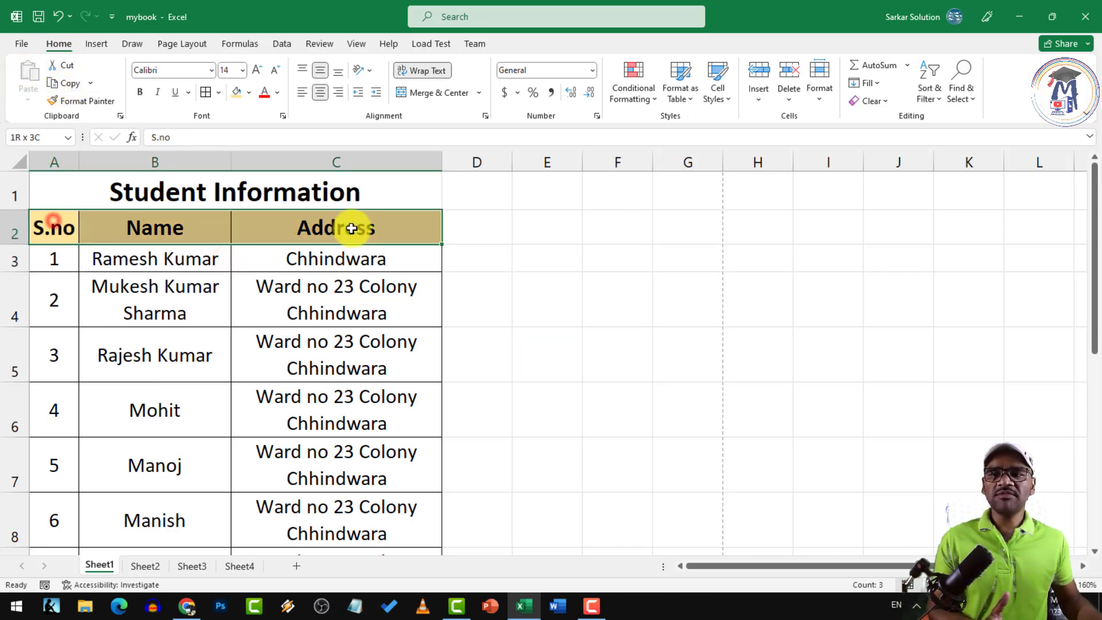
pyautogui.click(138, 93)
pyautogui.click(158, 93)
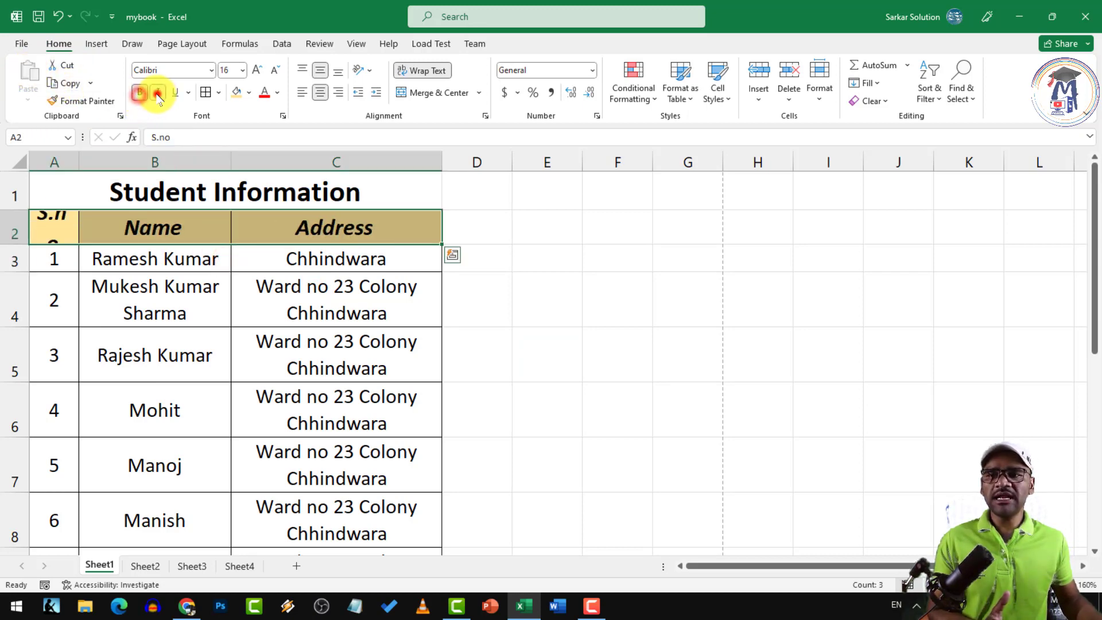
pyautogui.click(157, 93)
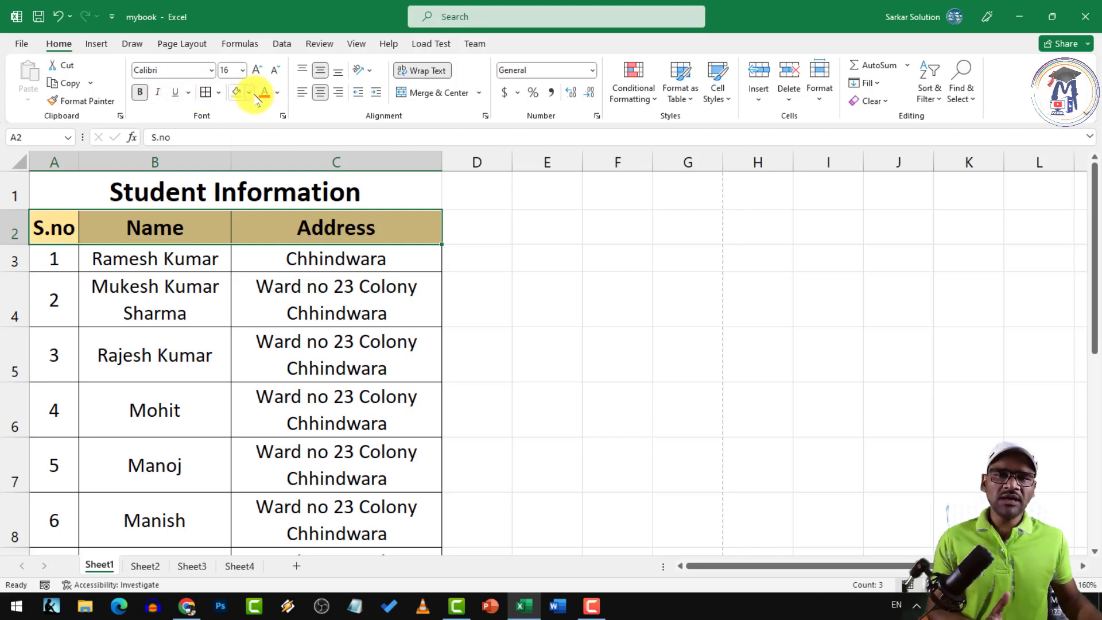
# Colour the S.no, Name and Address header text red, then reselect A2:C2
pyautogui.click(278, 93)
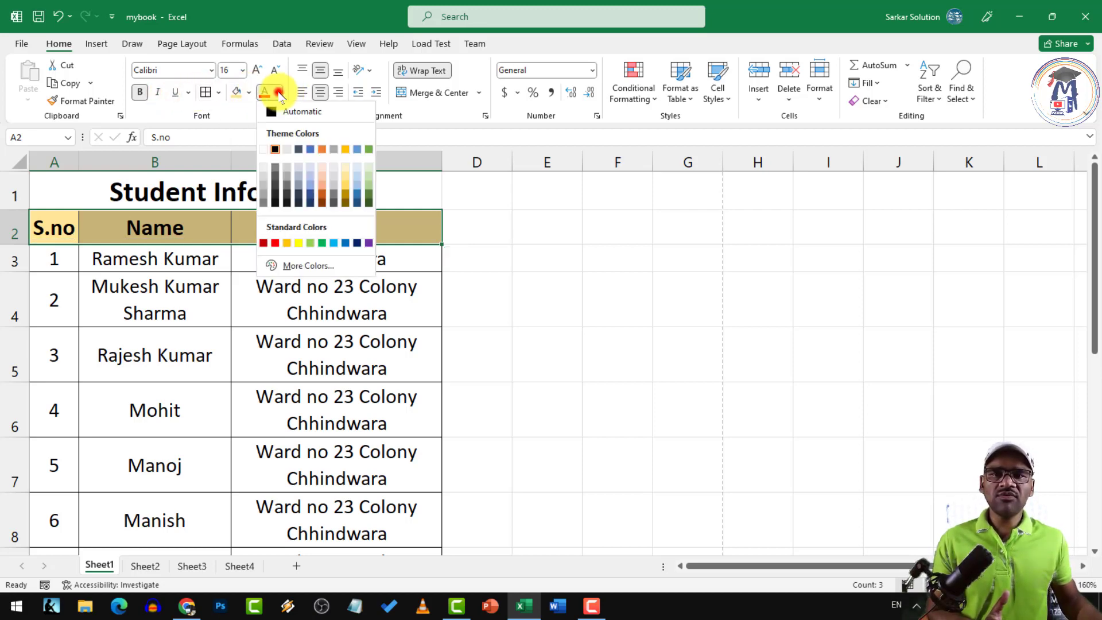
pyautogui.click(274, 239)
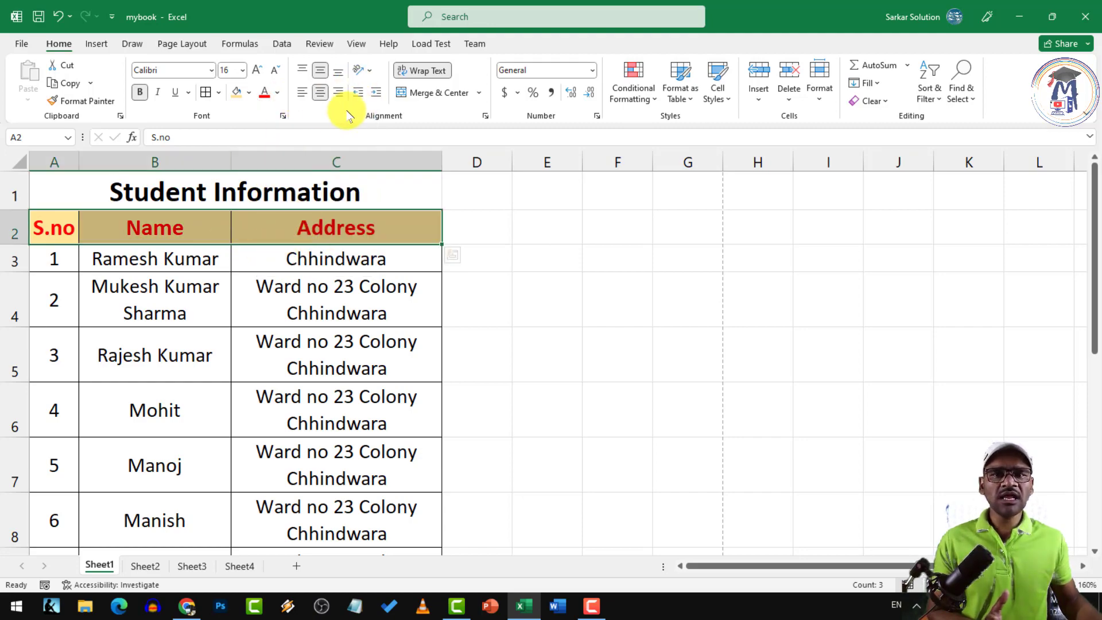
pyautogui.click(335, 256)
pyautogui.moveTo(42, 222); pyautogui.dragTo(340, 223)
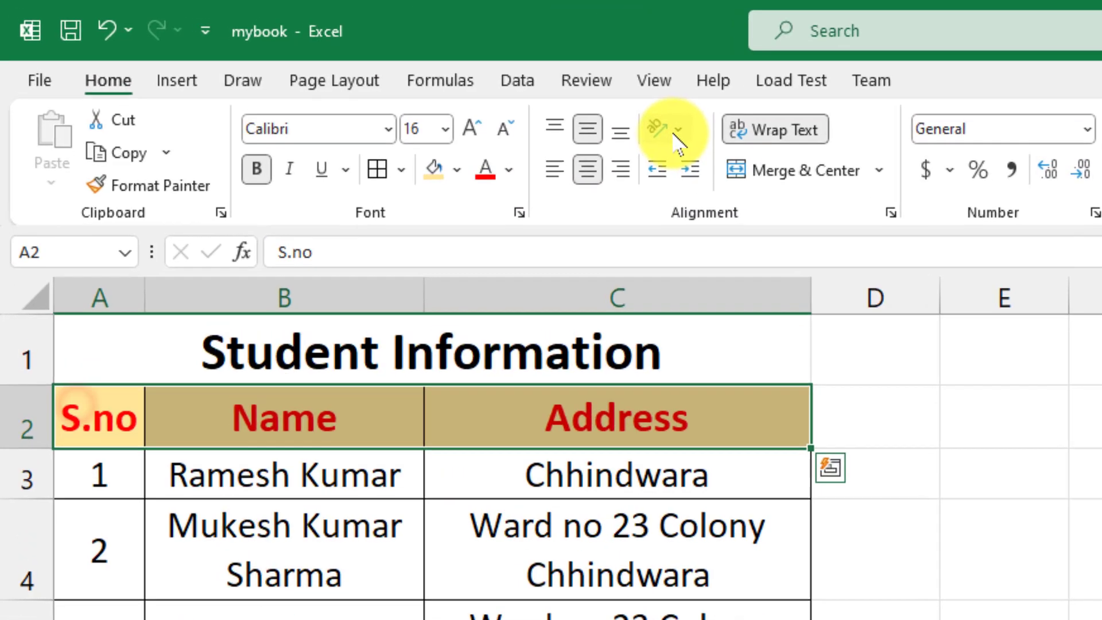
pyautogui.click(676, 133)
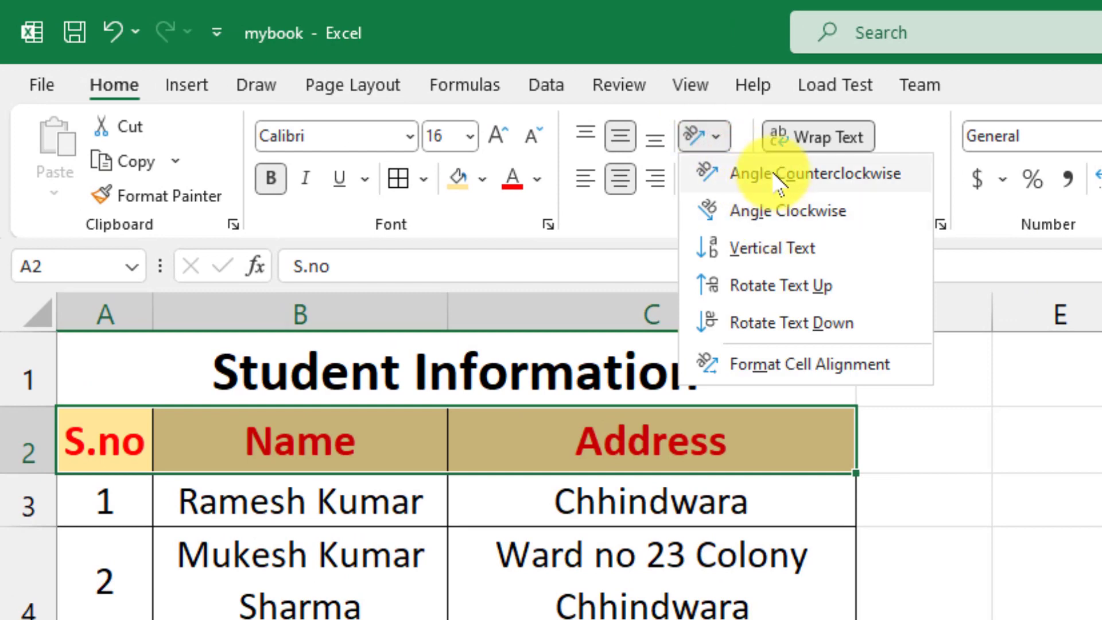
pyautogui.click(774, 174)
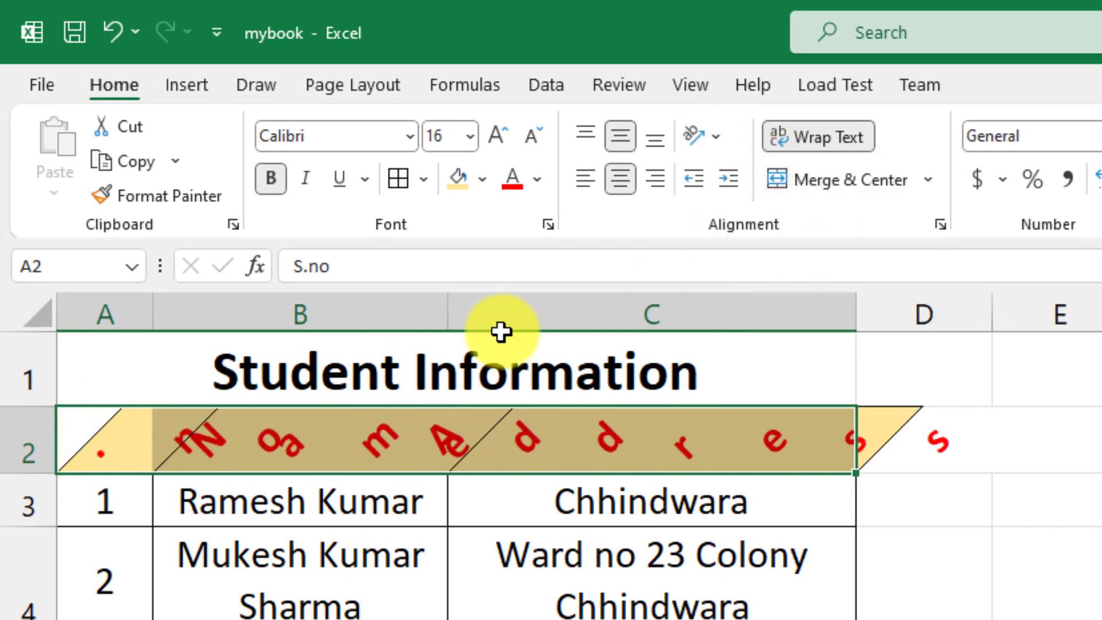
pyautogui.click(712, 138)
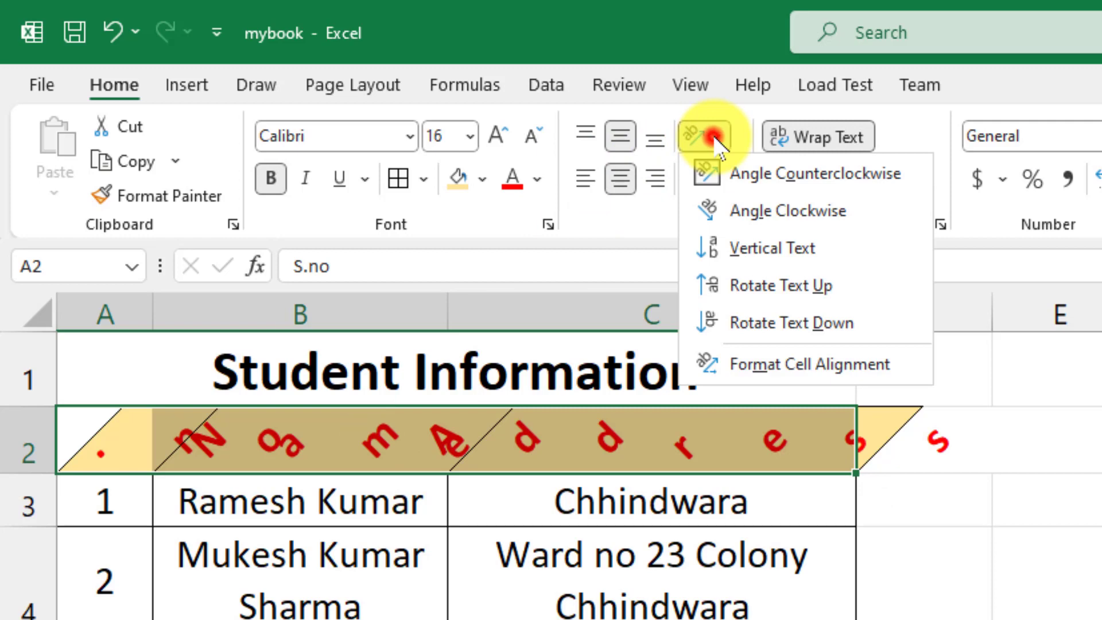
pyautogui.click(767, 249)
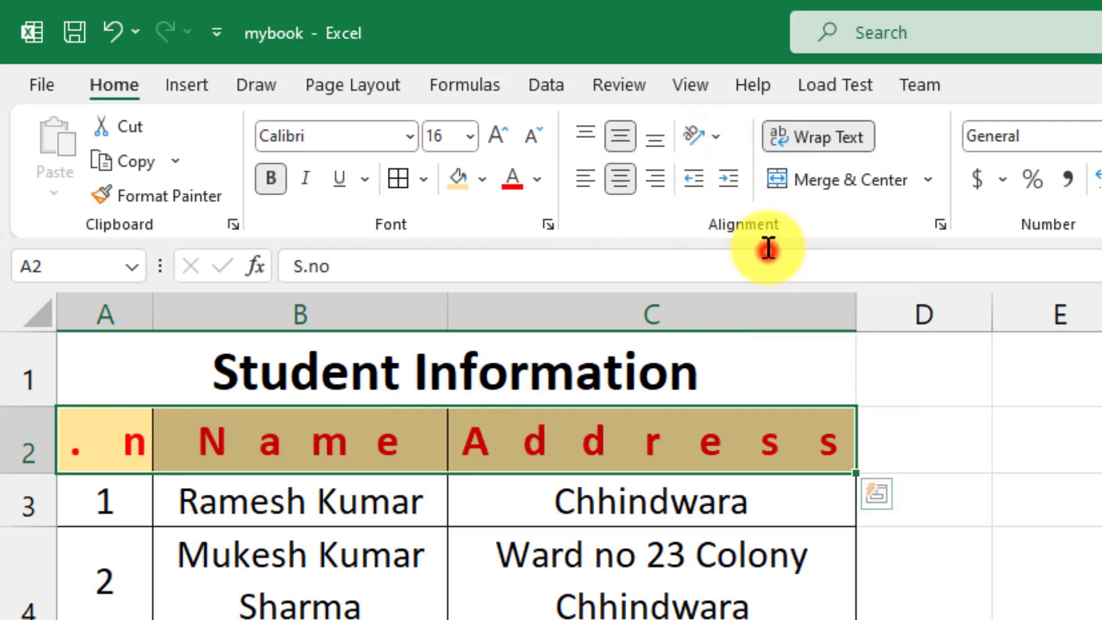
pyautogui.click(717, 139)
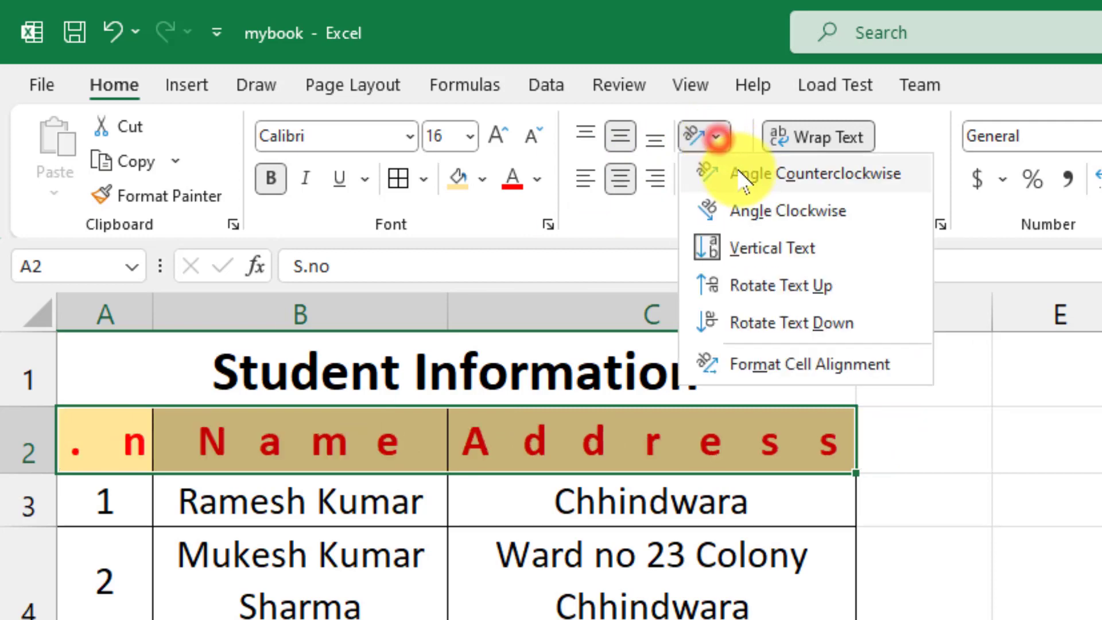
pyautogui.click(751, 249)
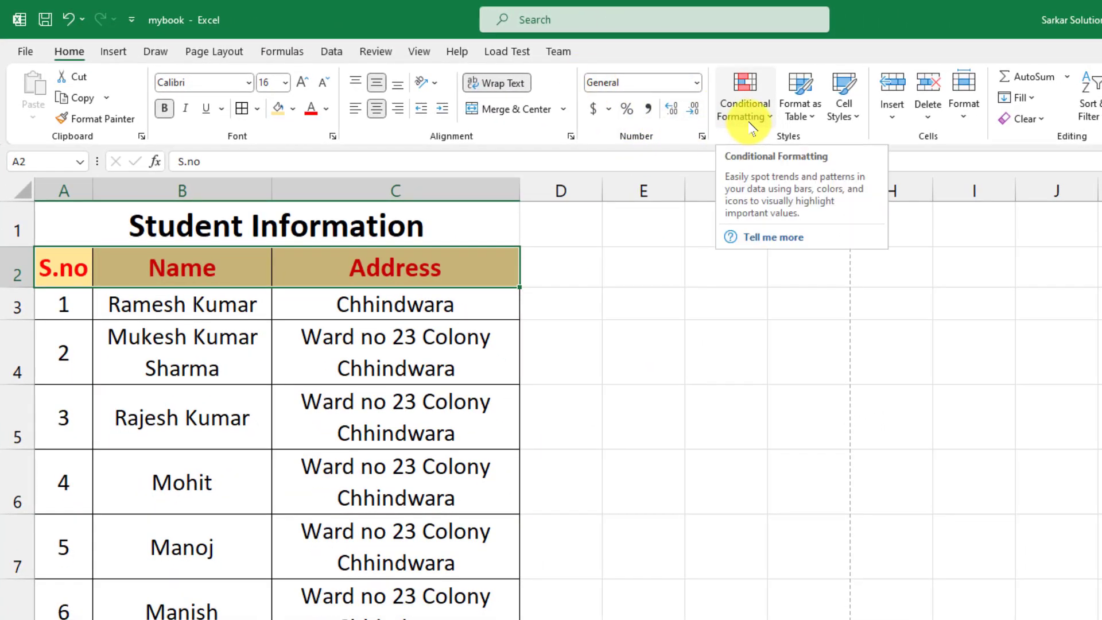
pyautogui.click(355, 433)
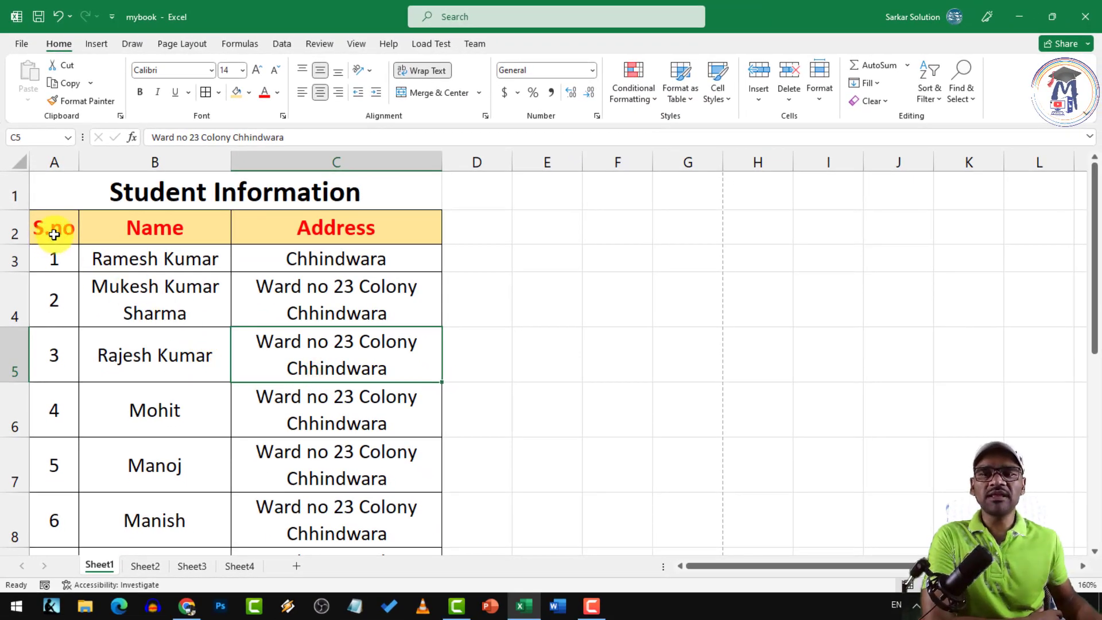
pyautogui.moveTo(54, 234); pyautogui.dragTo(344, 513)
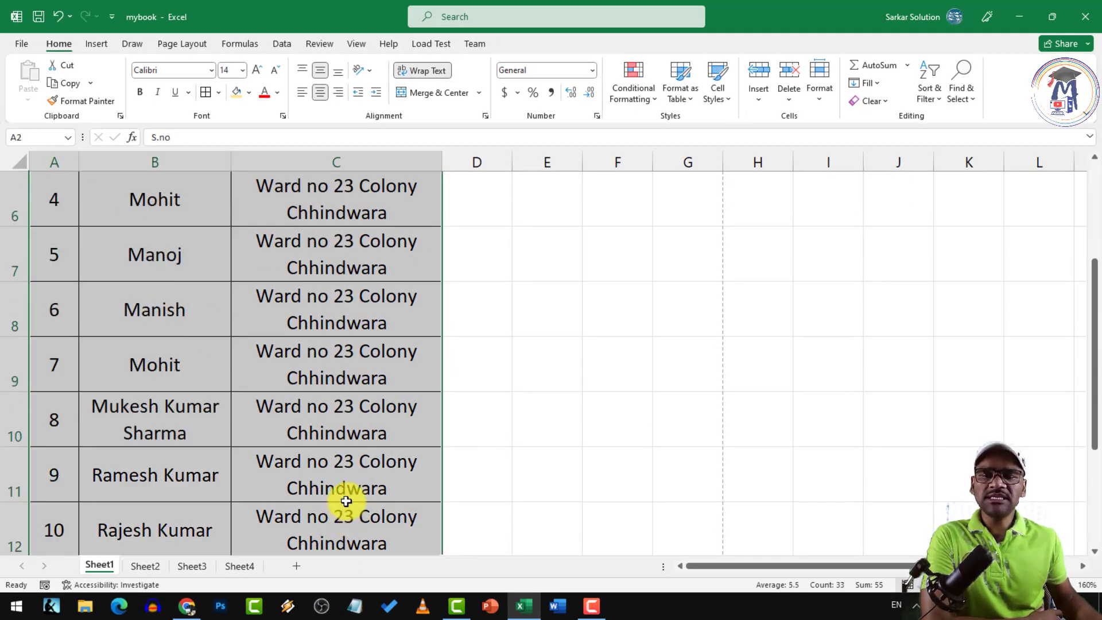
pyautogui.scroll(2, 279, 389)
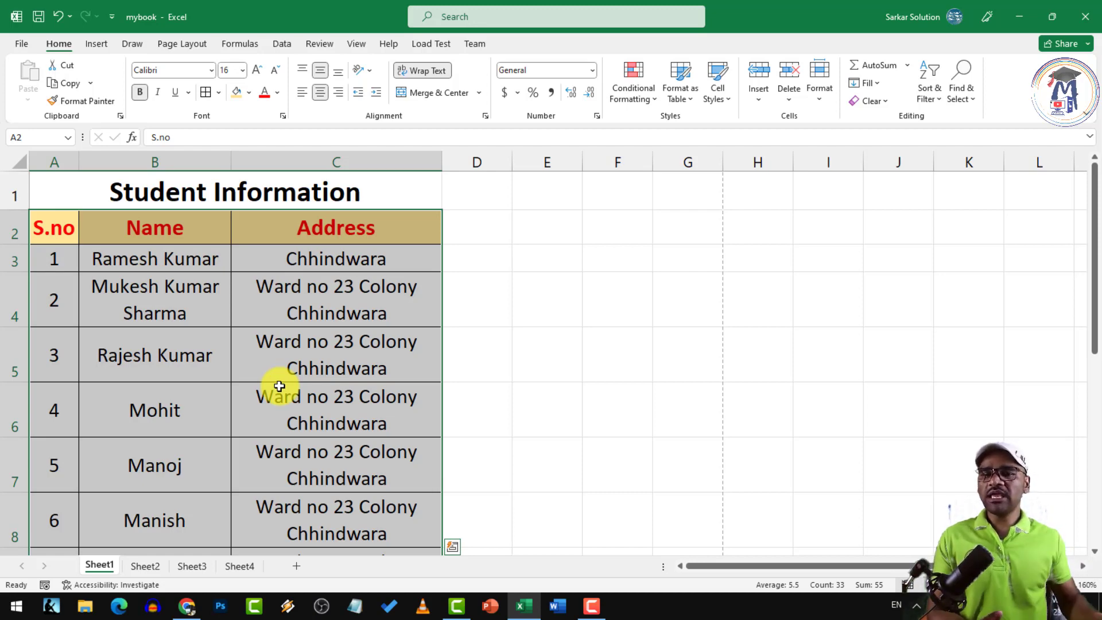
# Replace the repeated names in B9 and B10 with Ajay and Brijesh
pyautogui.click(202, 287)
pyautogui.moveTo(154, 263); pyautogui.dragTo(173, 517)
pyautogui.click(159, 406)
pyautogui.click(170, 369)
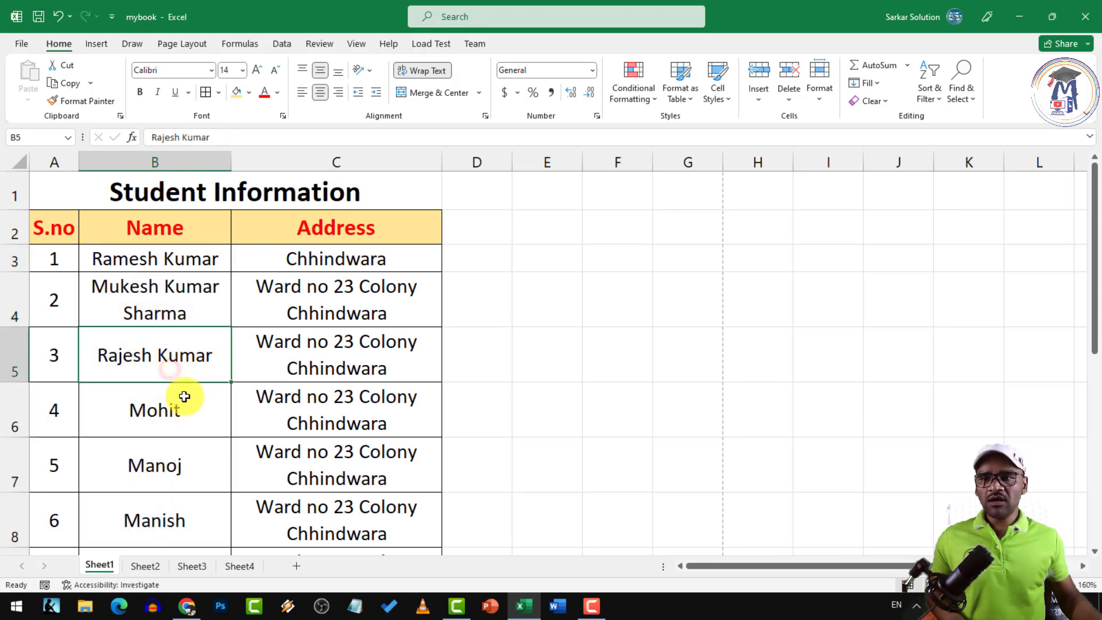
pyautogui.scroll(-1, 183, 413)
pyautogui.click(172, 364)
pyautogui.click(177, 418)
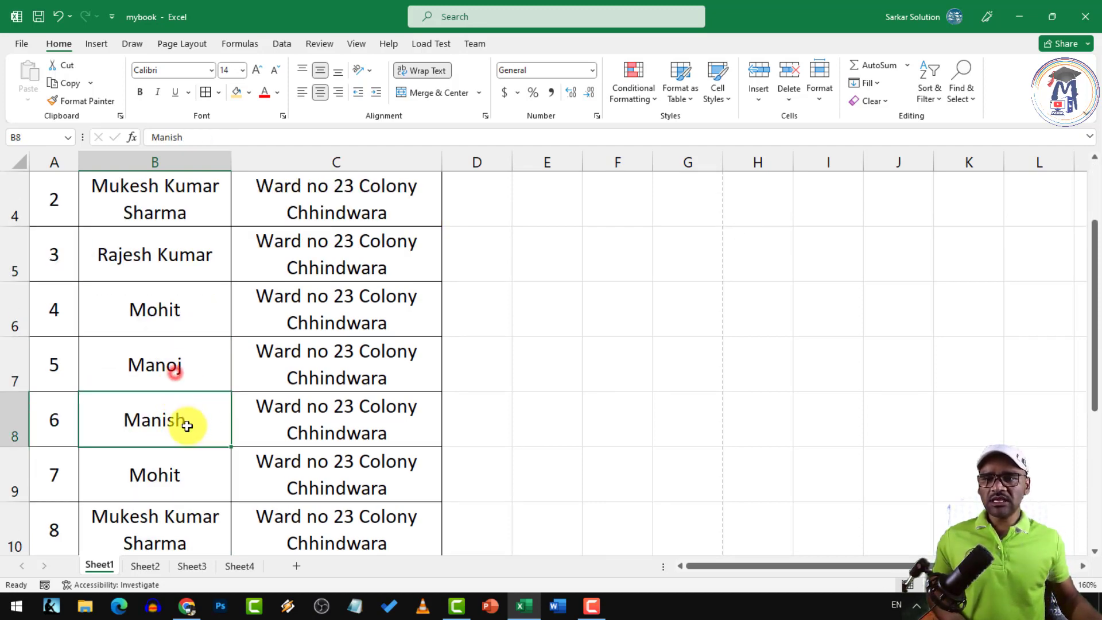
pyautogui.click(179, 469)
pyautogui.write('Ajay')
pyautogui.press('Return')
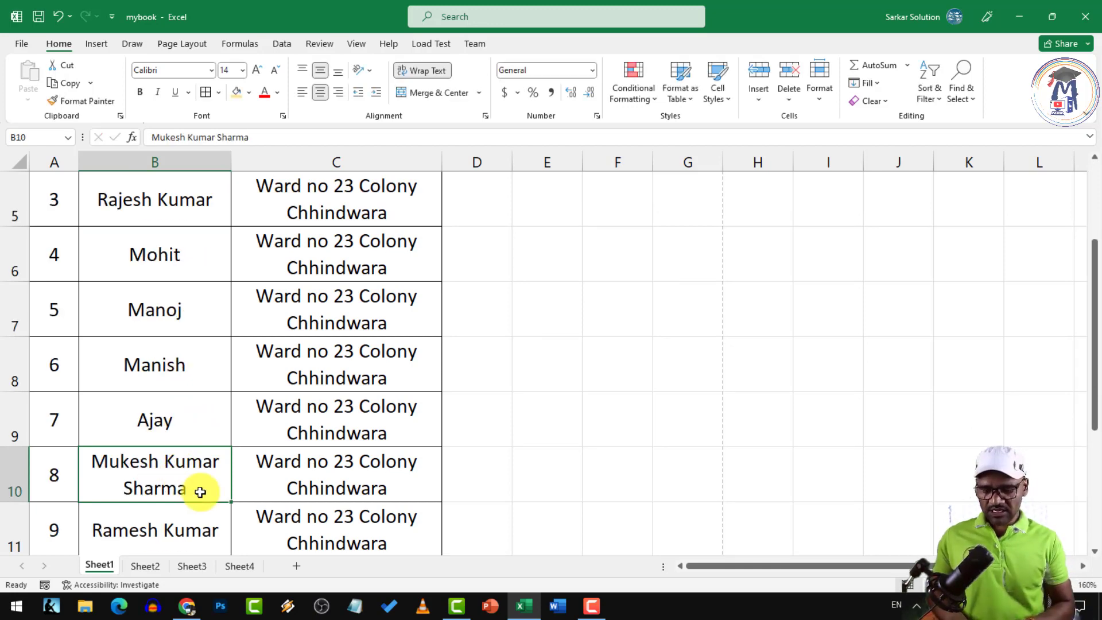
pyautogui.write('Bris')
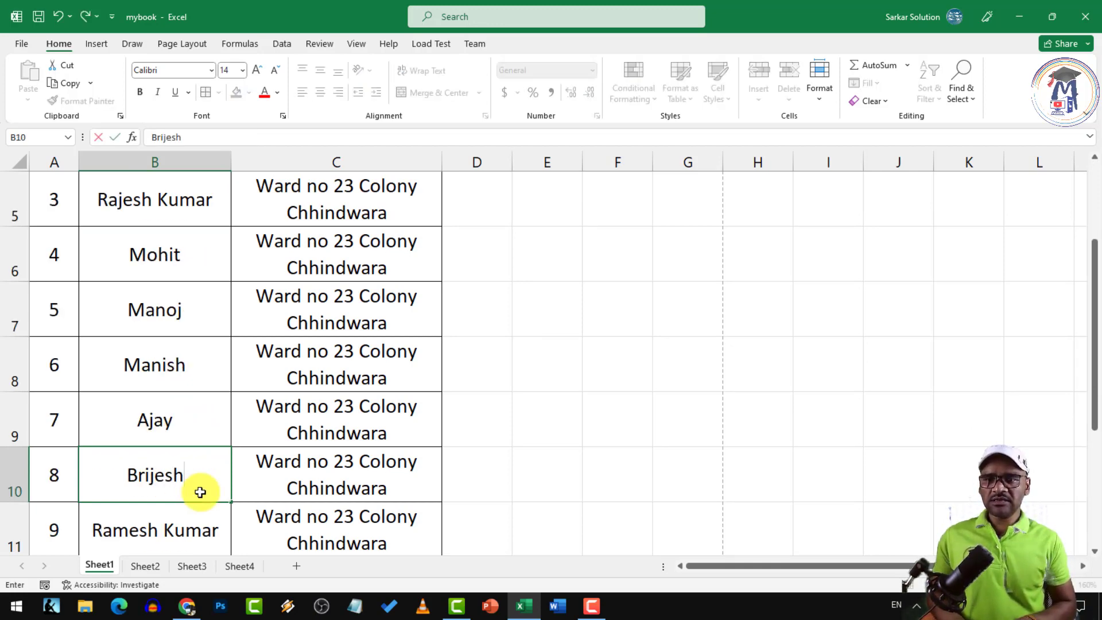
pyautogui.write('esh')
pyautogui.press('Return')
pyautogui.scroll(-1, 189, 436)
pyautogui.click(171, 388)
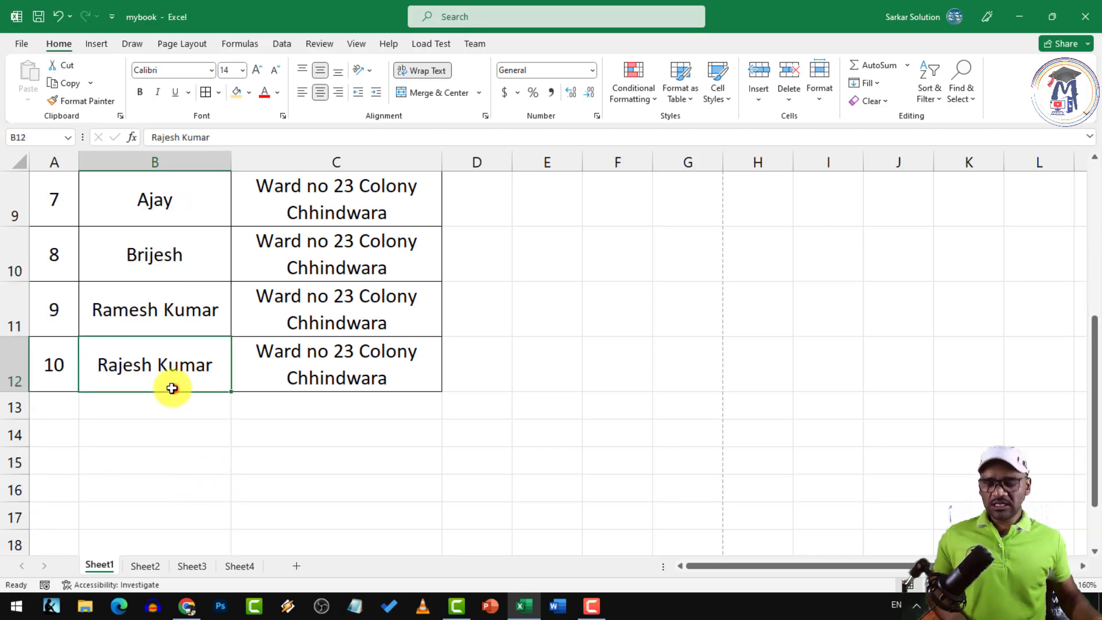
pyautogui.write('Chandan')
pyautogui.scroll(3, 171, 388)
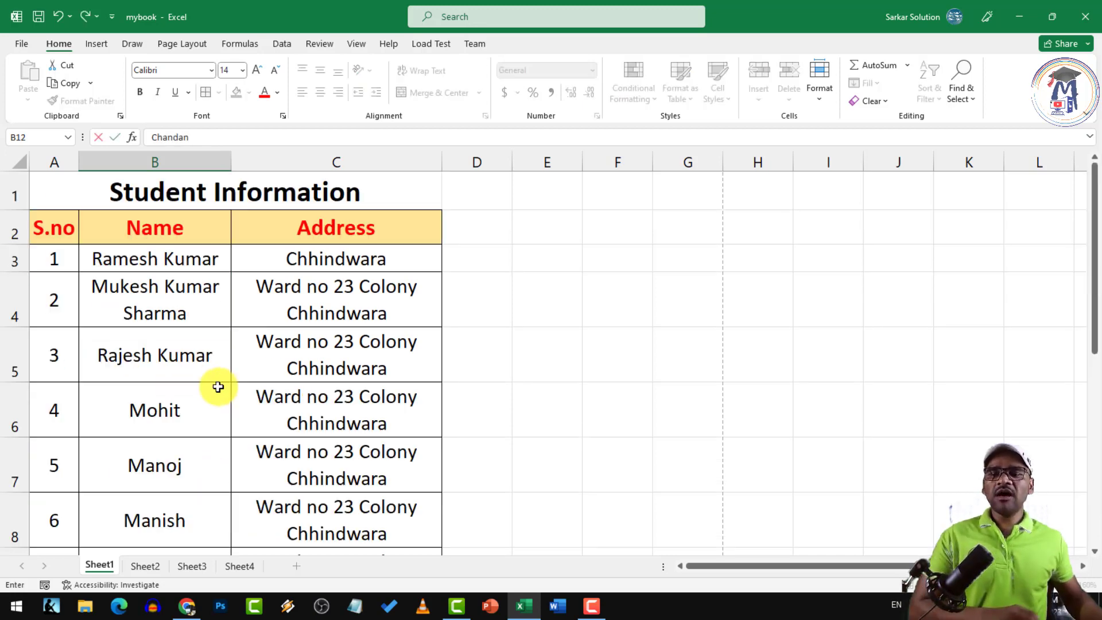
pyautogui.click(173, 257)
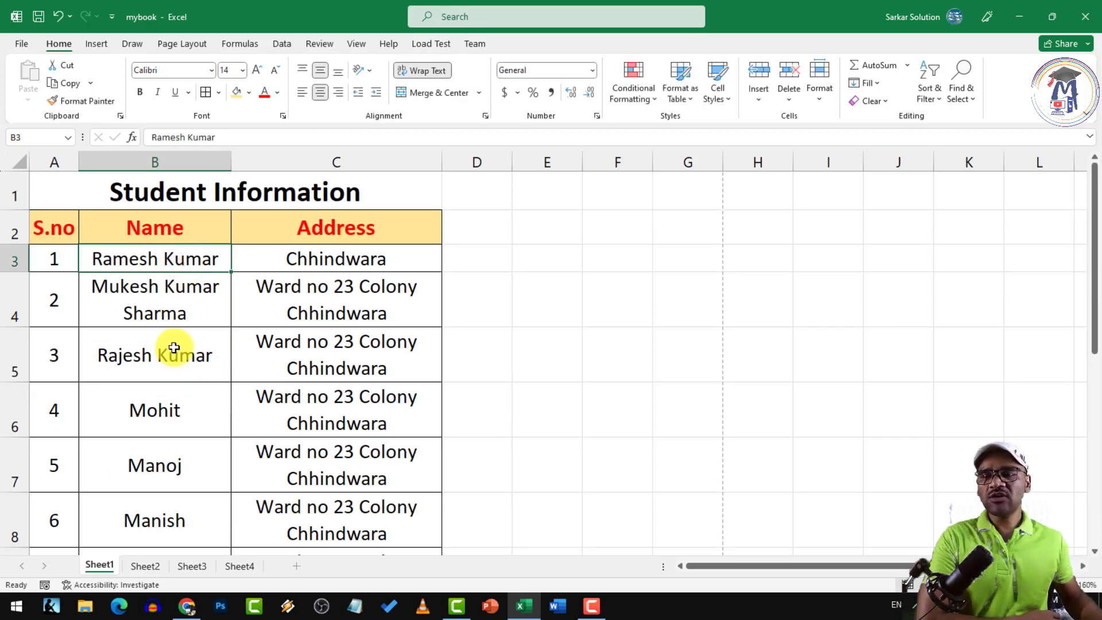
# Select the whole student table A2:C12, including the headers
pyautogui.scroll(-3, 167, 338)
pyautogui.scroll(3, 155, 347)
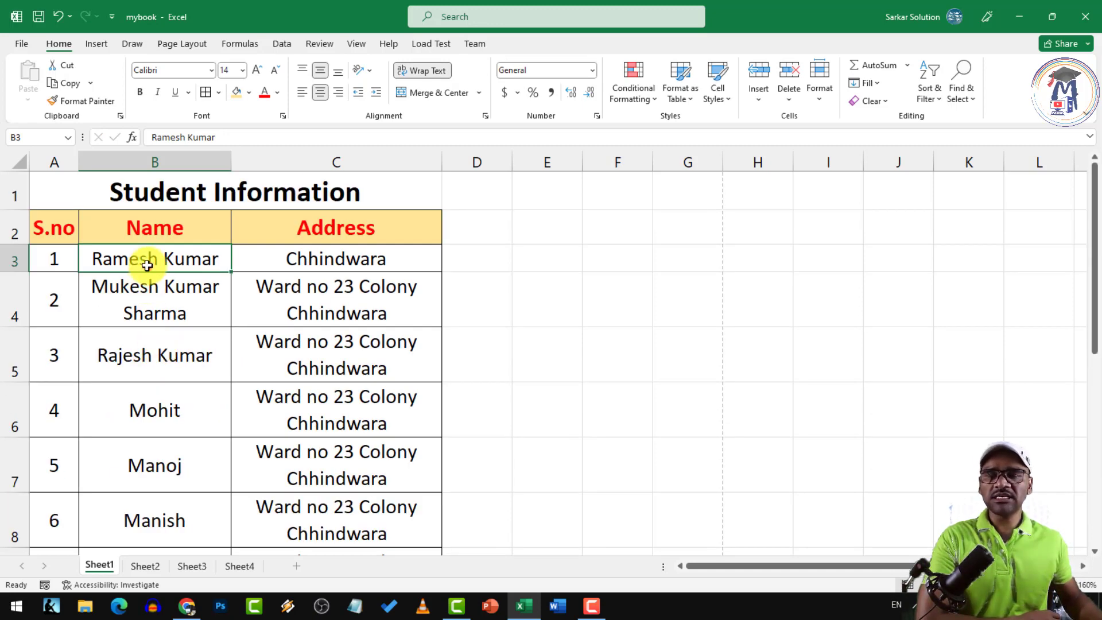
pyautogui.click(302, 272)
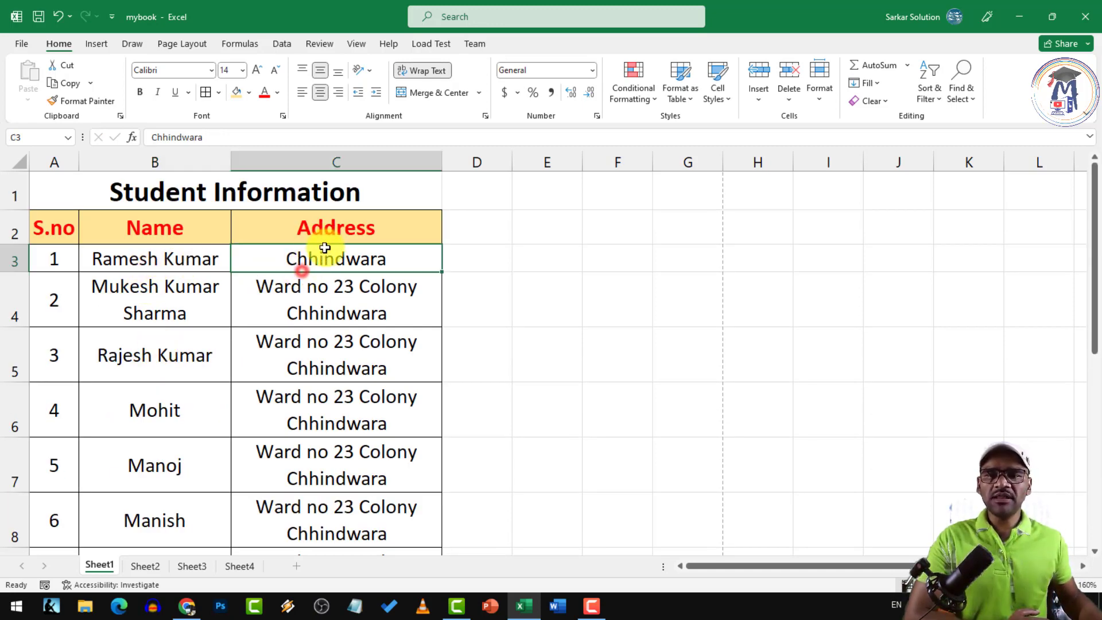
pyautogui.click(405, 222)
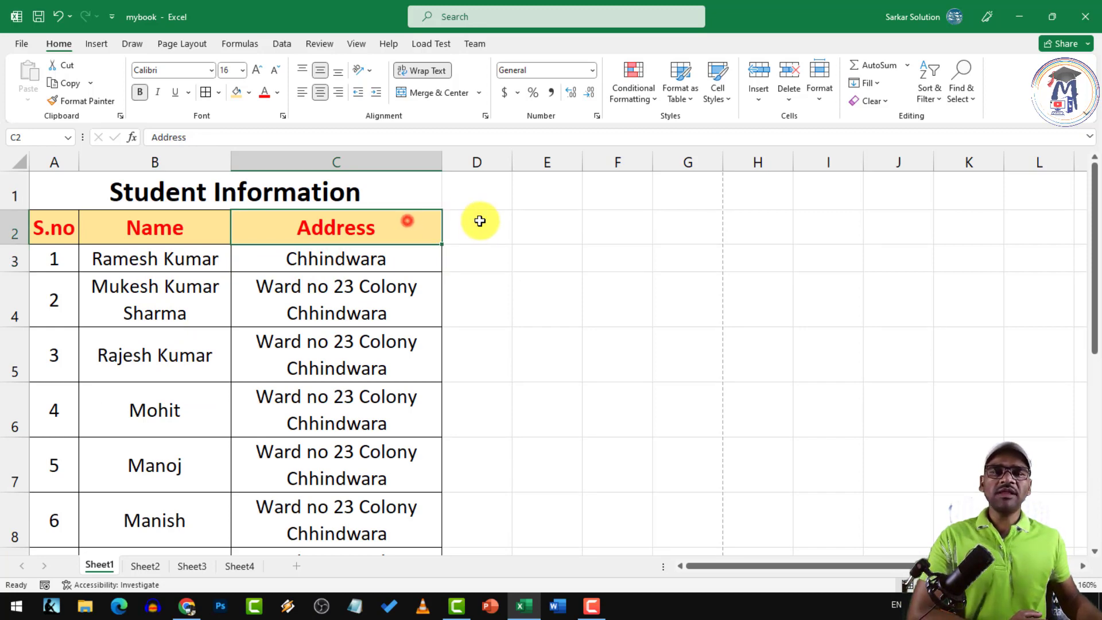
pyautogui.click(480, 221)
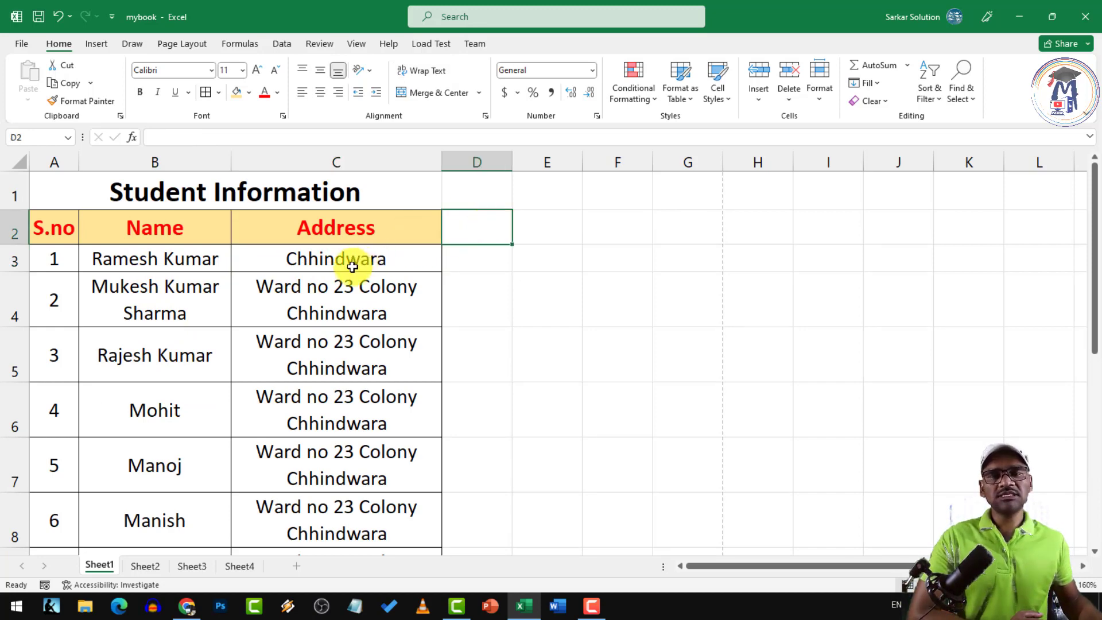
pyautogui.click(307, 290)
pyautogui.moveTo(51, 230); pyautogui.dragTo(326, 504)
pyautogui.scroll(2, 263, 388)
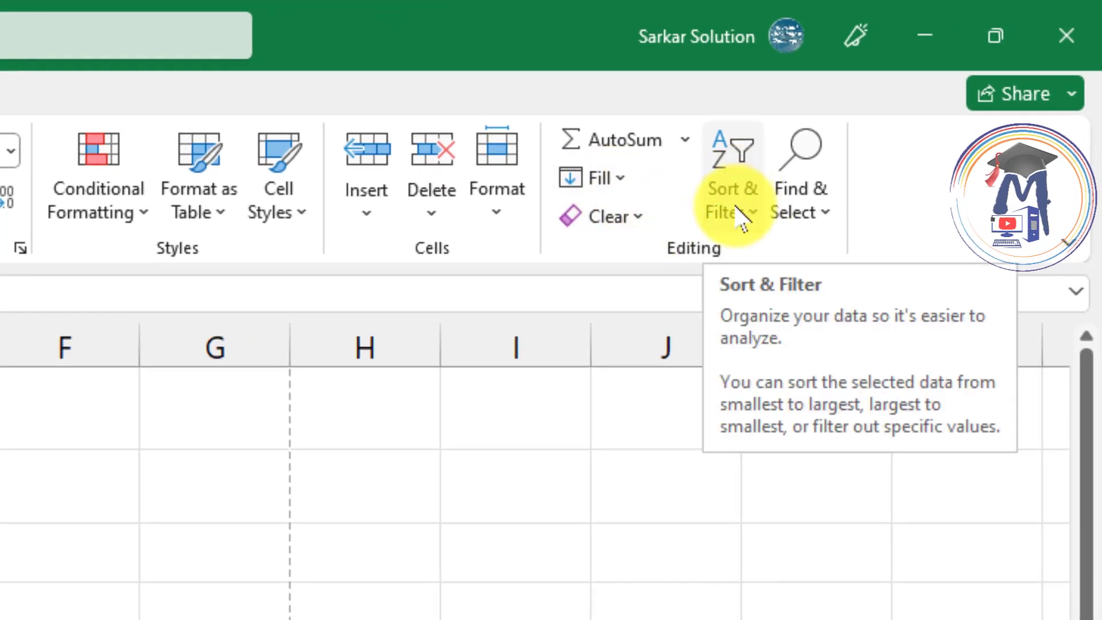
# Sort the table by S.no ascending, then largest to smallest so 10 Chandan leads
pyautogui.click(738, 216)
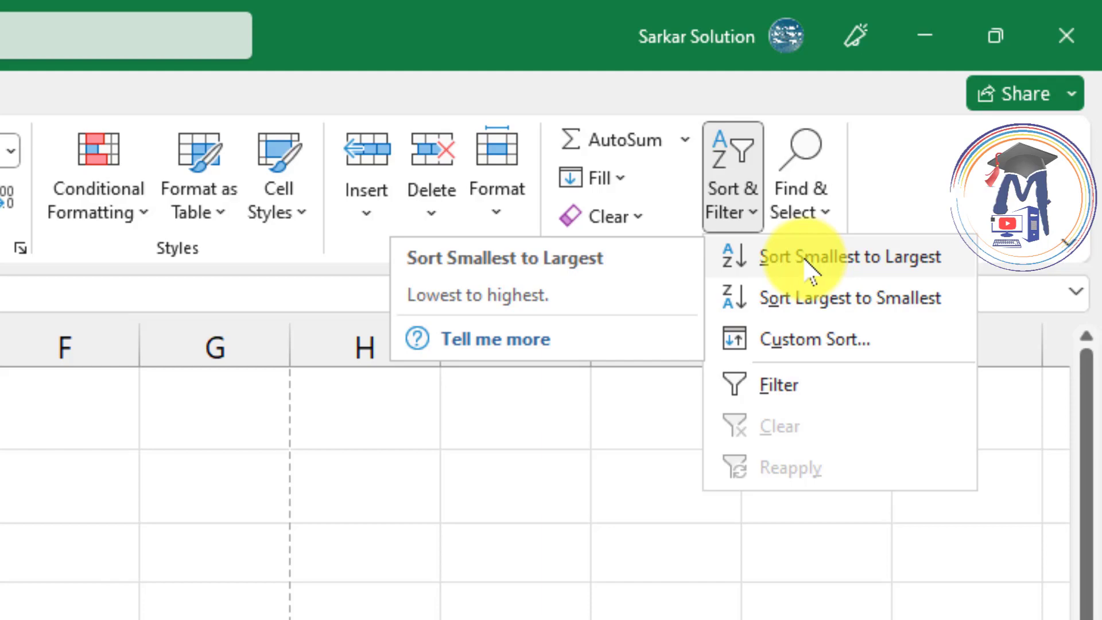
pyautogui.click(847, 261)
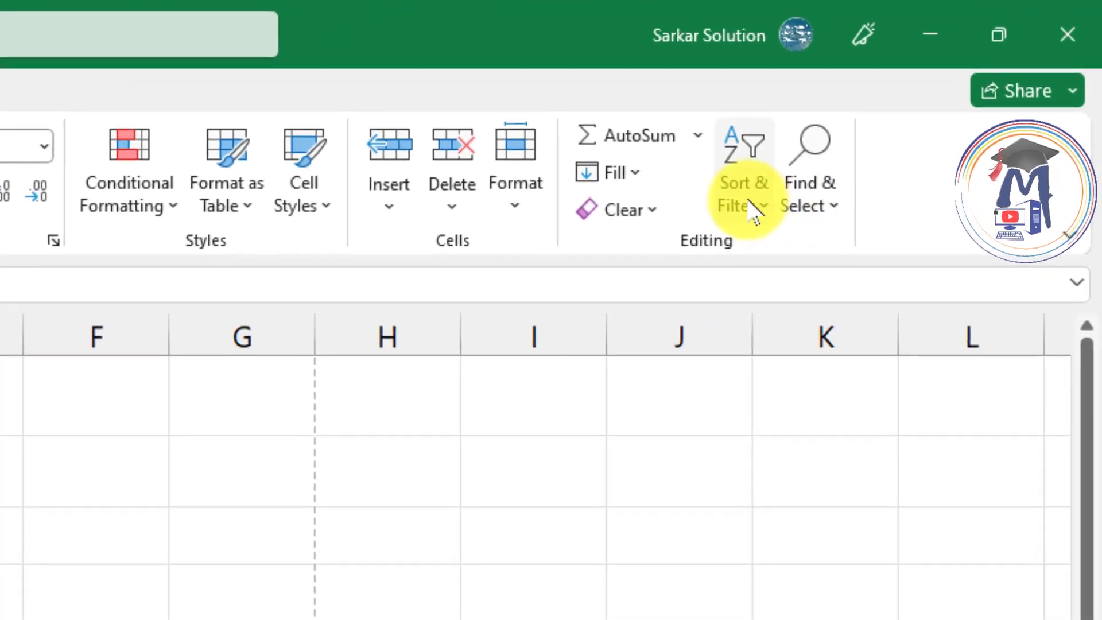
pyautogui.click(749, 202)
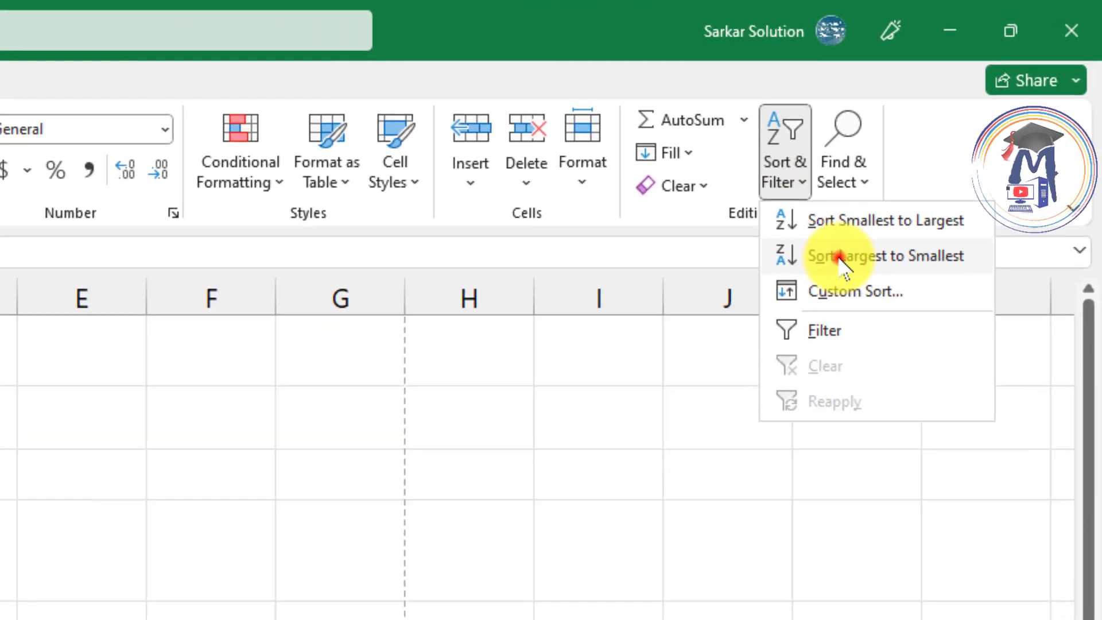
pyautogui.click(809, 292)
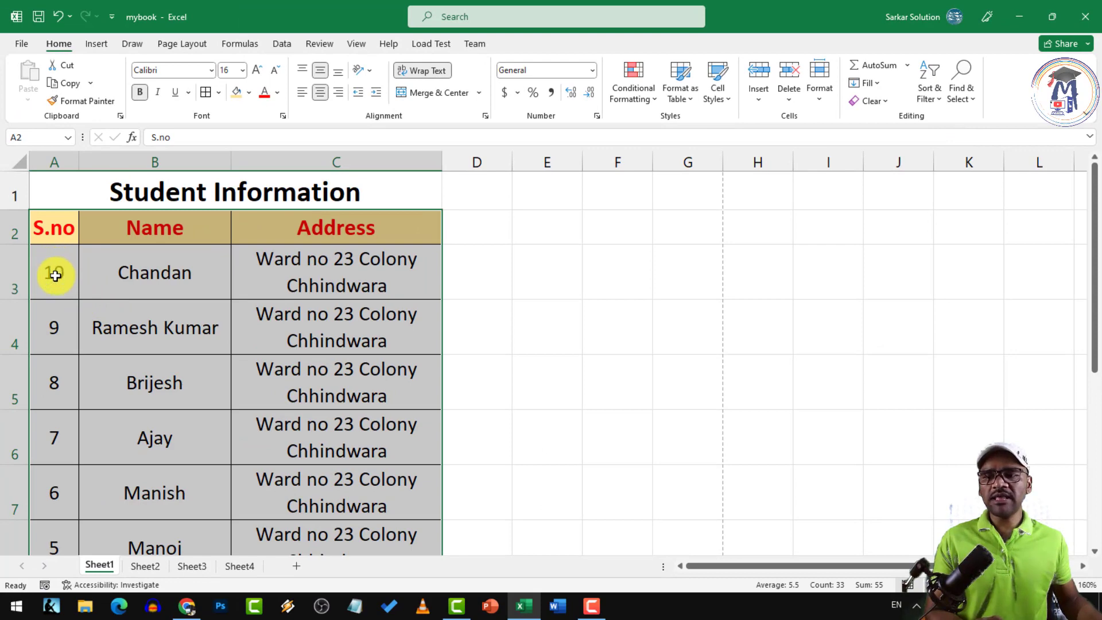
pyautogui.scroll(-4, 64, 432)
pyautogui.scroll(4, 66, 377)
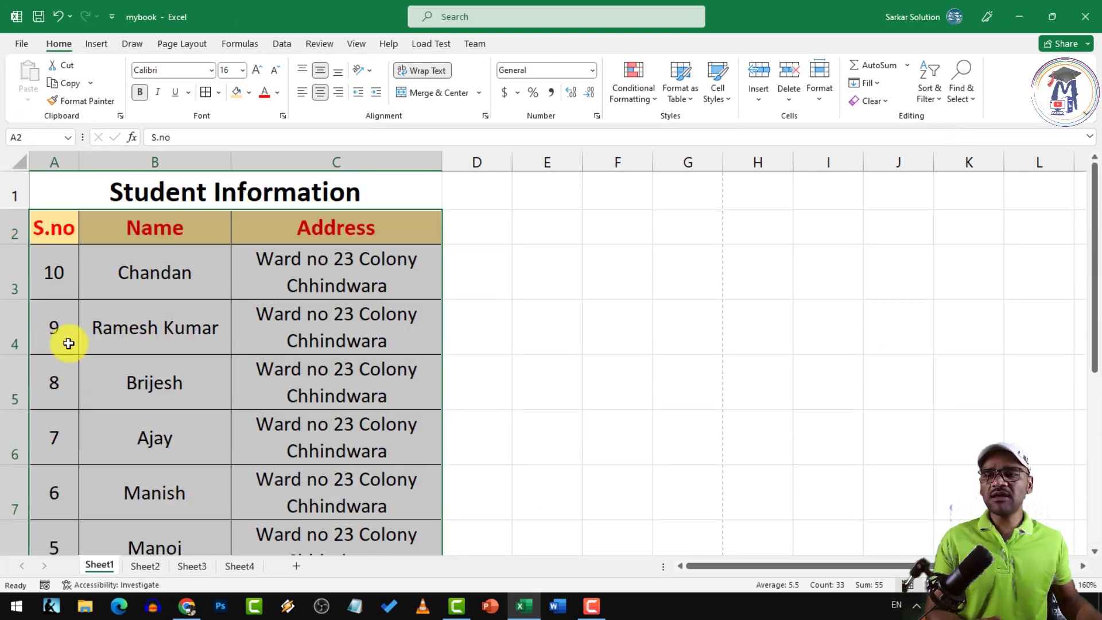
# Reopen the Sort & Filter options after dismissing them once
pyautogui.click(928, 93)
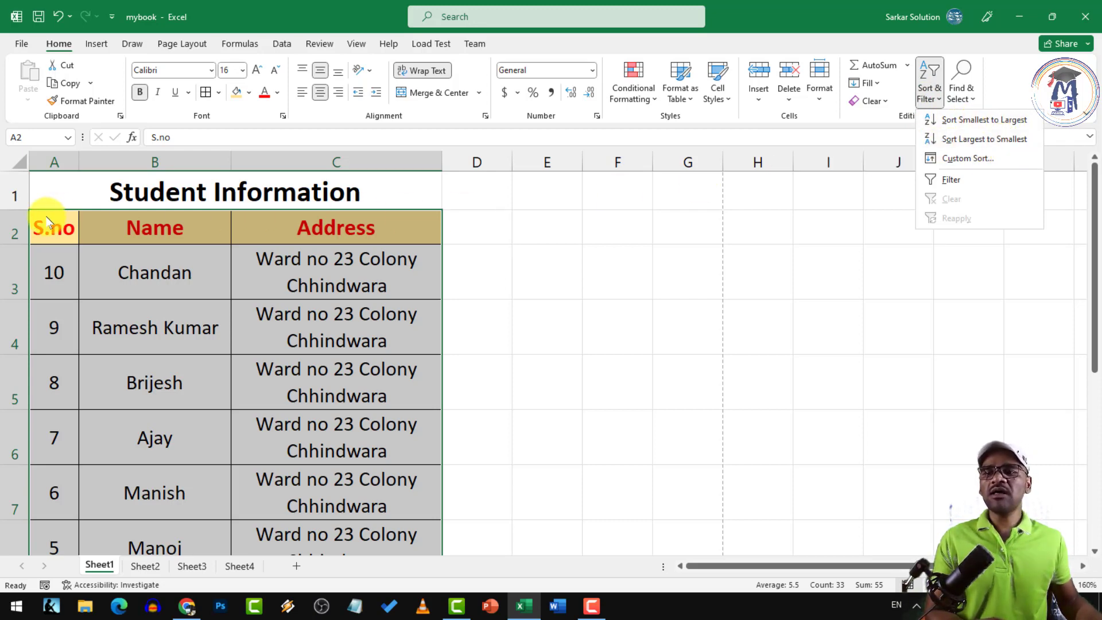
pyautogui.click(55, 165)
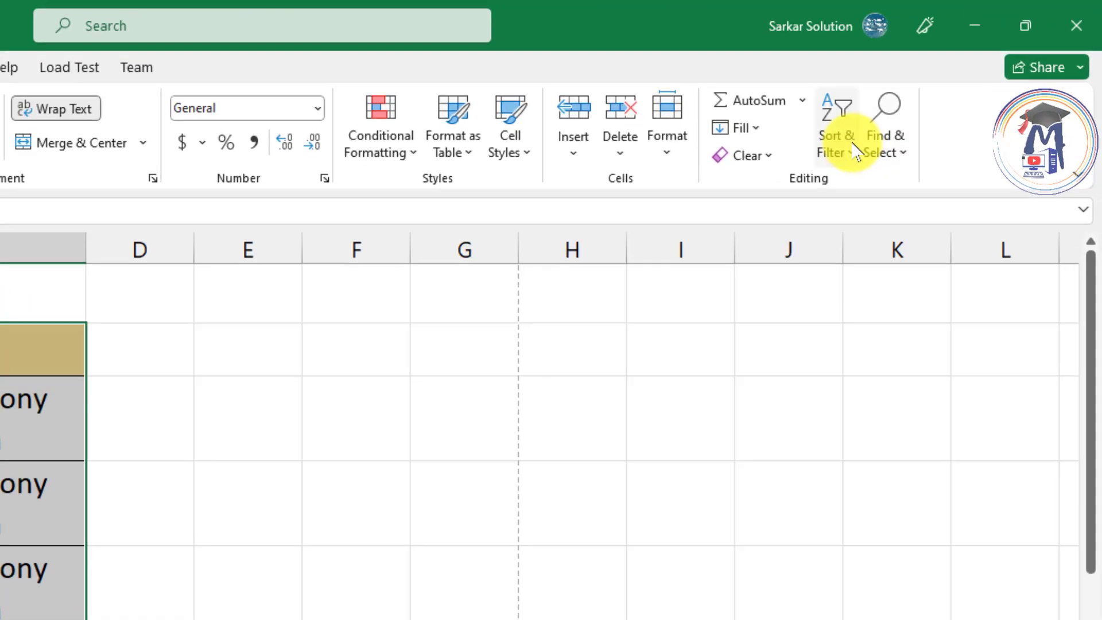
pyautogui.click(929, 91)
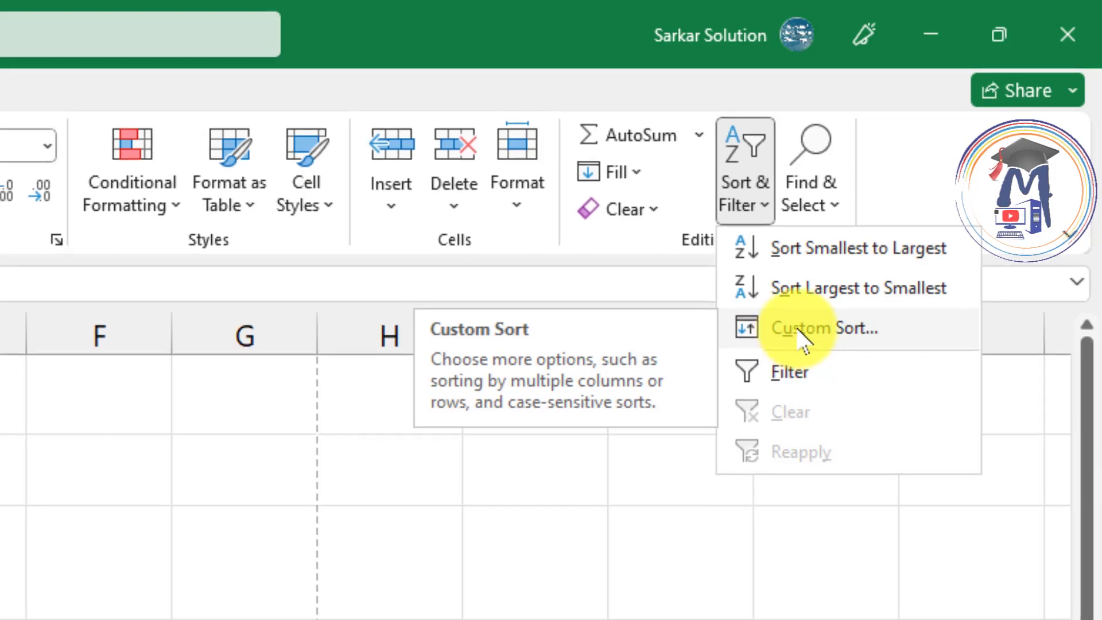
# Custom-sort the table by Name, A to Z, so it begins 7 Ajay, 8 Brijesh, 10 Chandan
pyautogui.click(795, 335)
pyautogui.moveTo(286, 293); pyautogui.dragTo(564, 218)
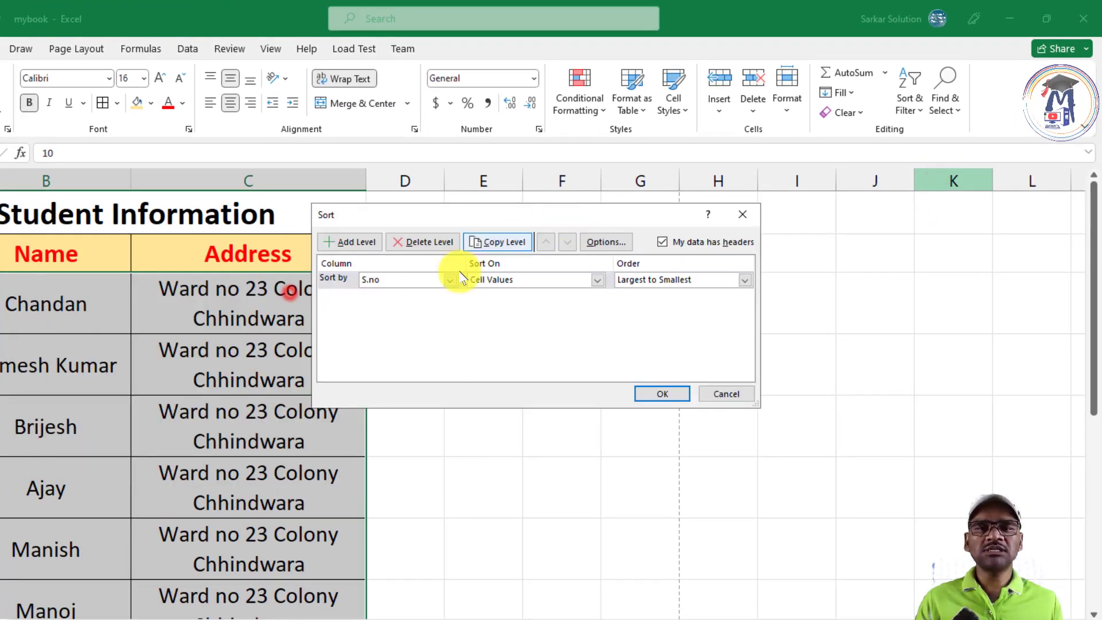
pyautogui.moveTo(489, 209); pyautogui.dragTo(490, 206)
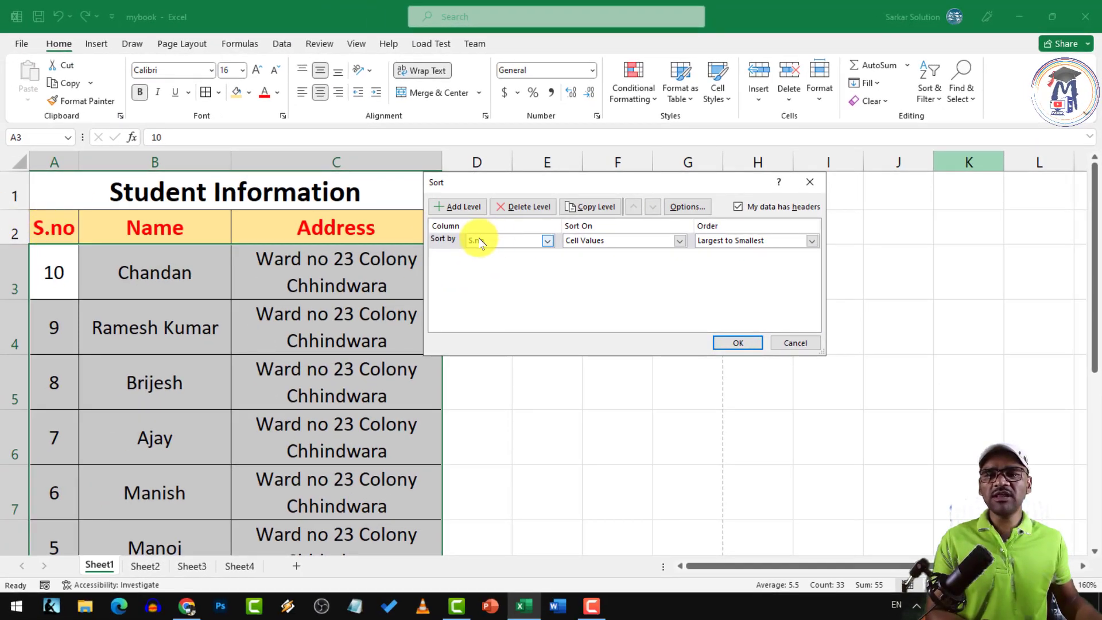
pyautogui.click(548, 241)
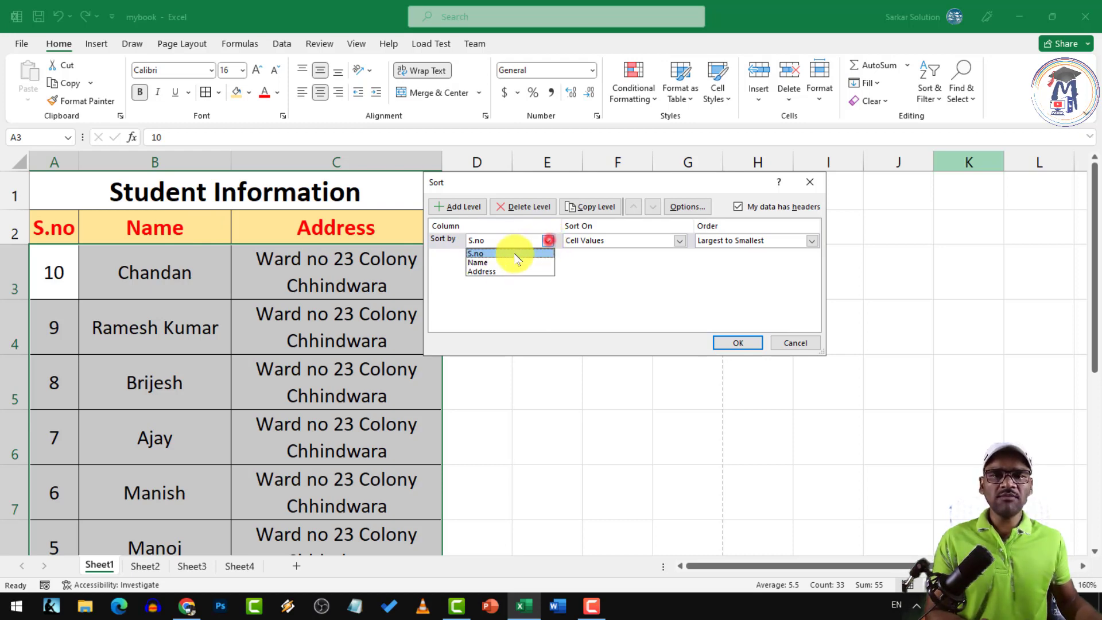
pyautogui.click(476, 262)
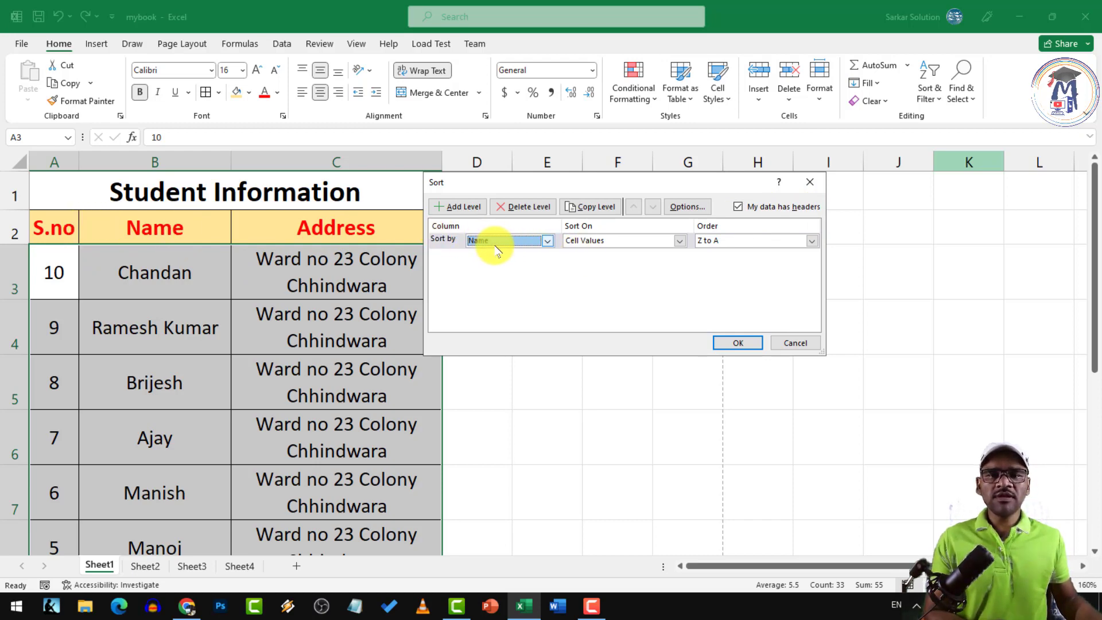
pyautogui.click(728, 241)
pyautogui.click(712, 254)
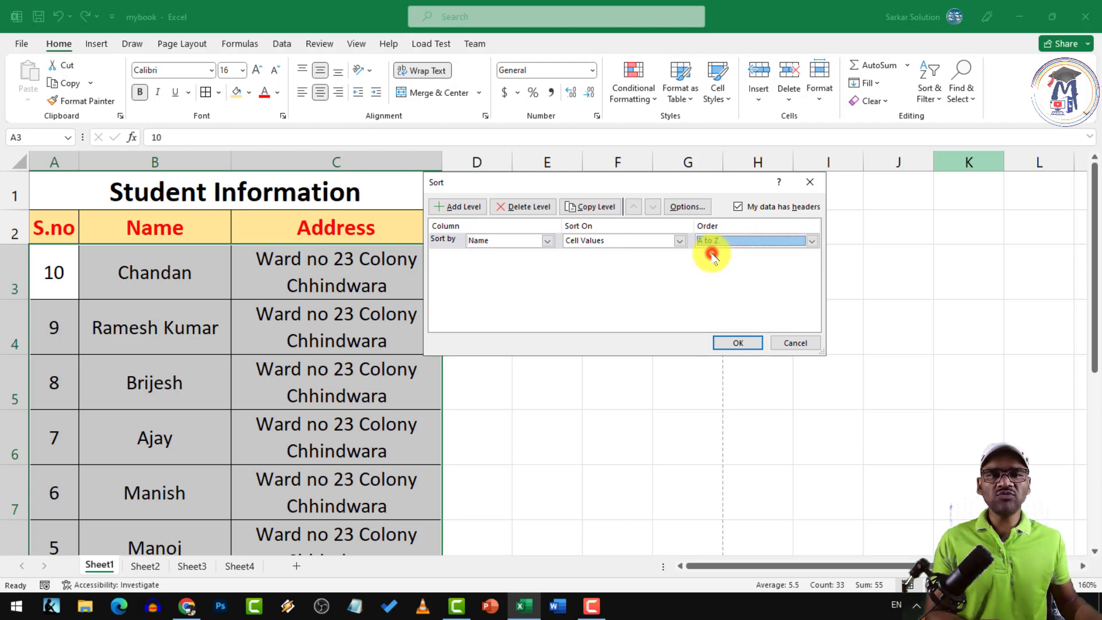
pyautogui.click(743, 343)
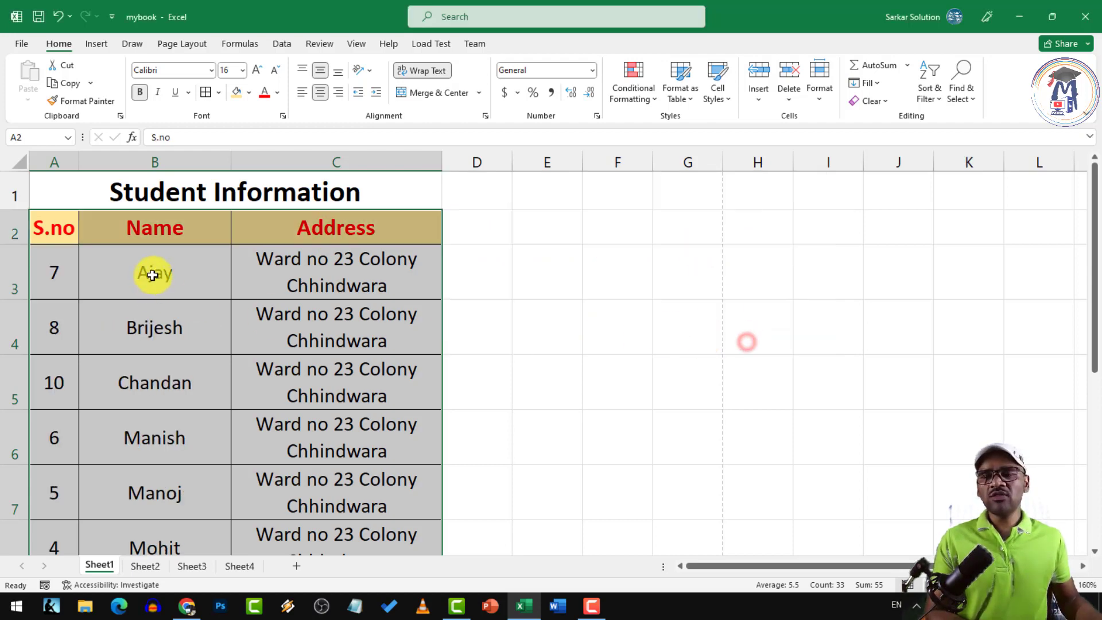
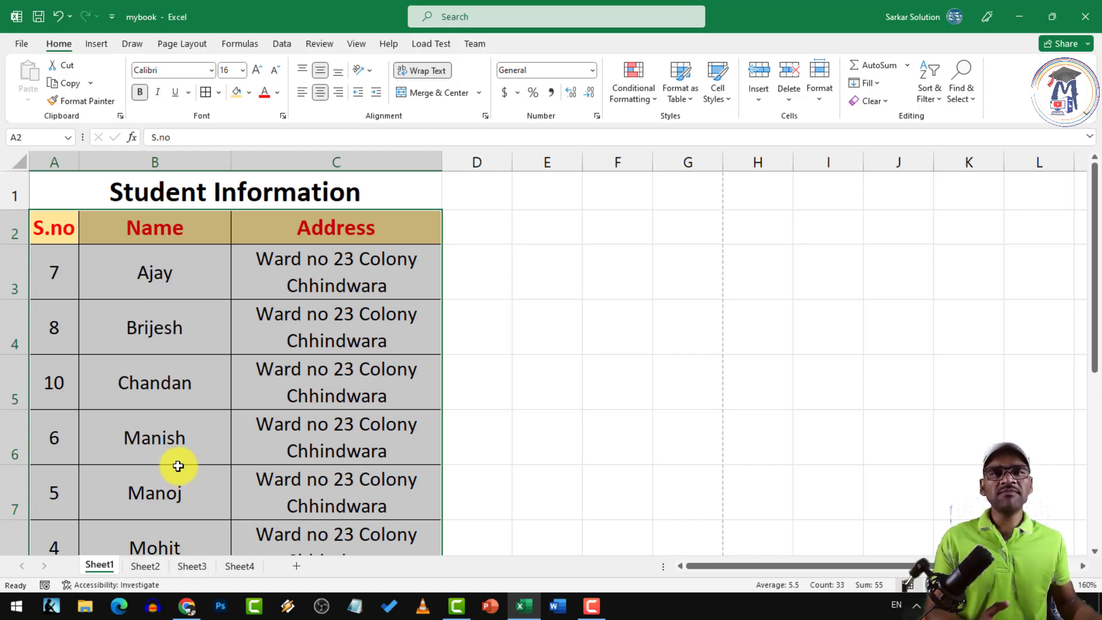
# In Custom Sort, try S.no and then Address as the sort column, and cancel without sorting
pyautogui.click(929, 98)
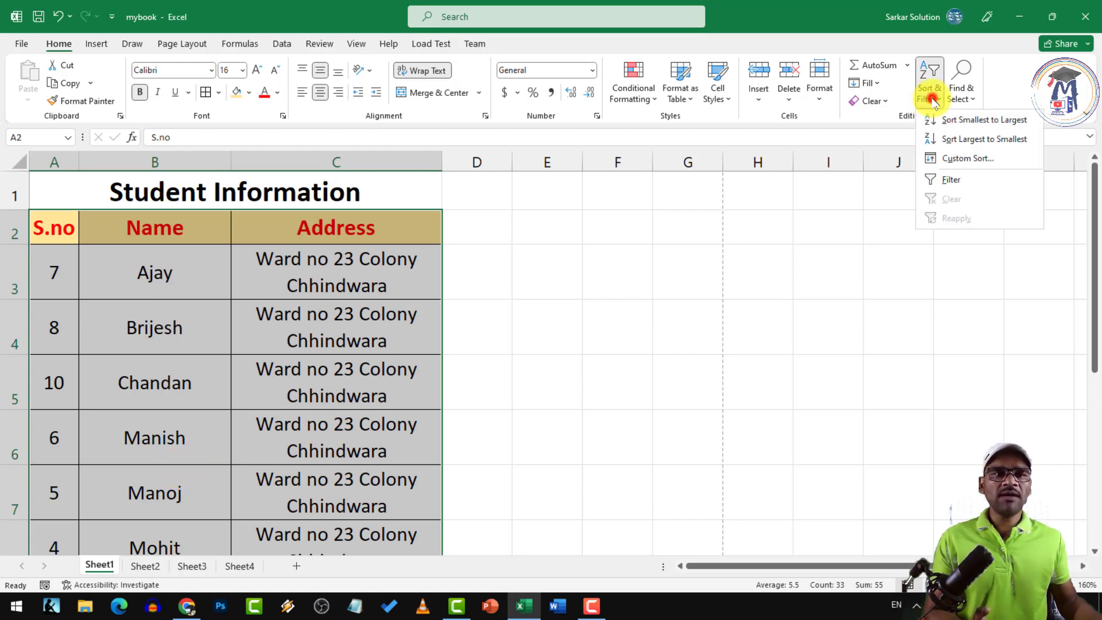
pyautogui.click(944, 158)
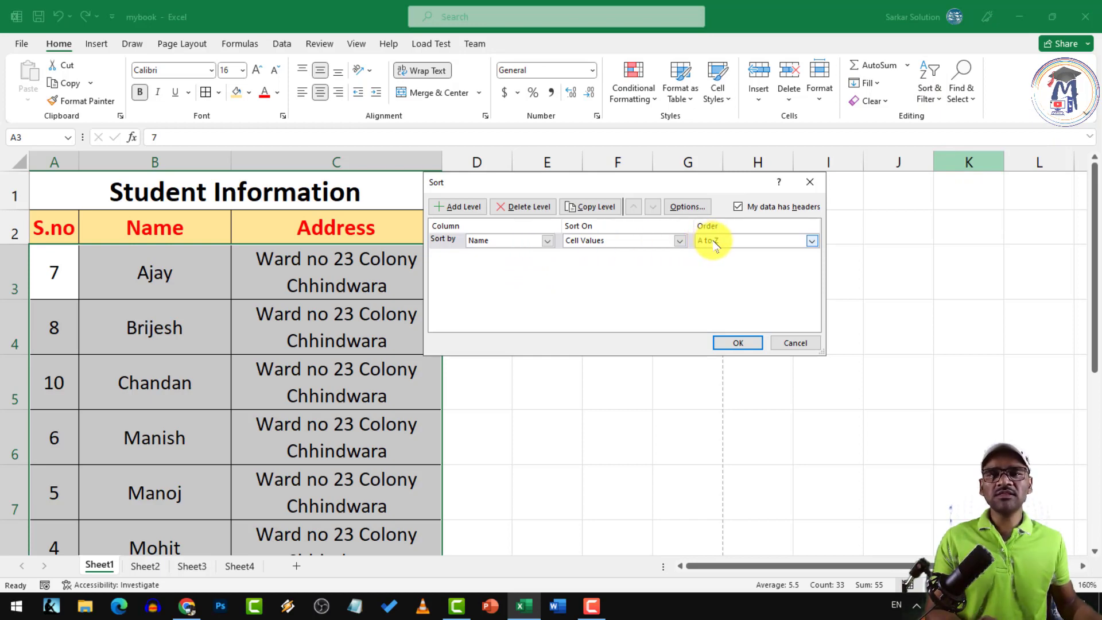
pyautogui.click(547, 240)
pyautogui.click(483, 253)
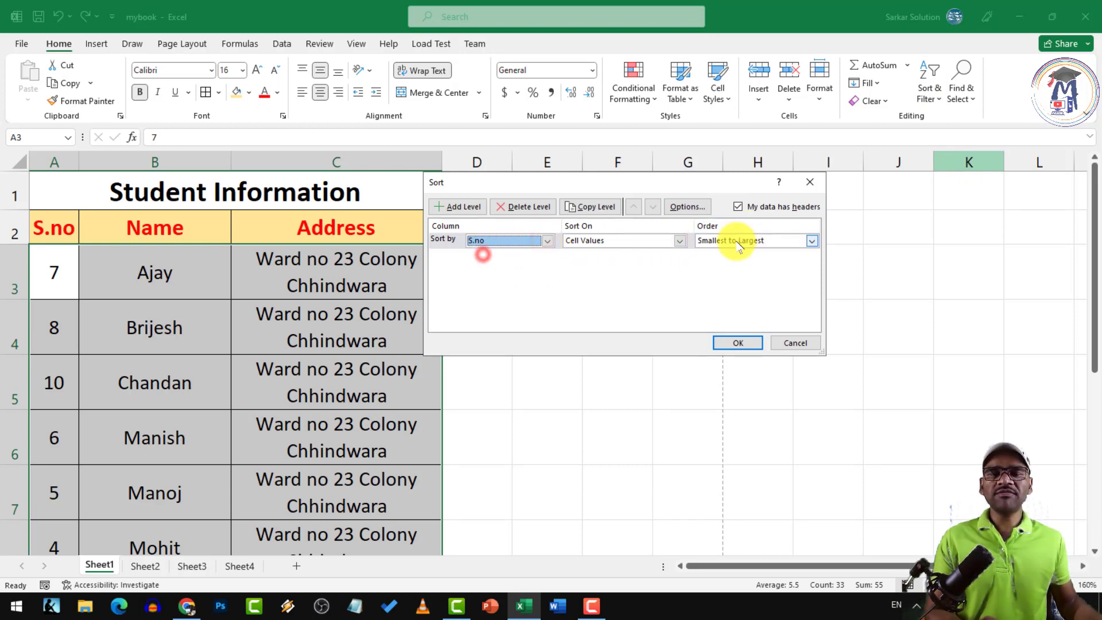
pyautogui.click(547, 240)
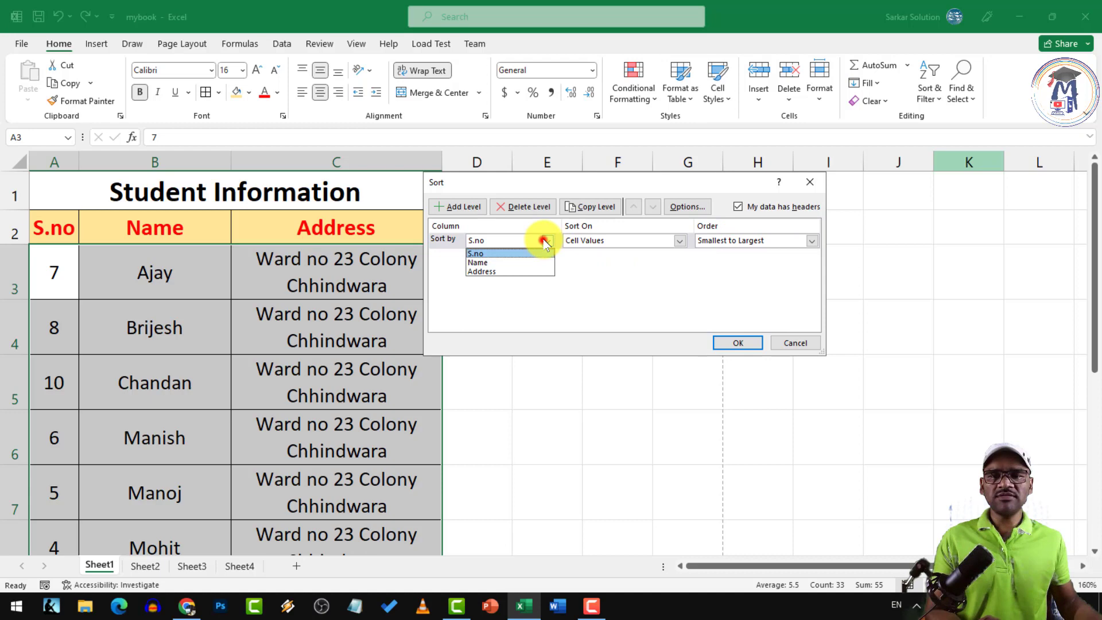
pyautogui.click(475, 269)
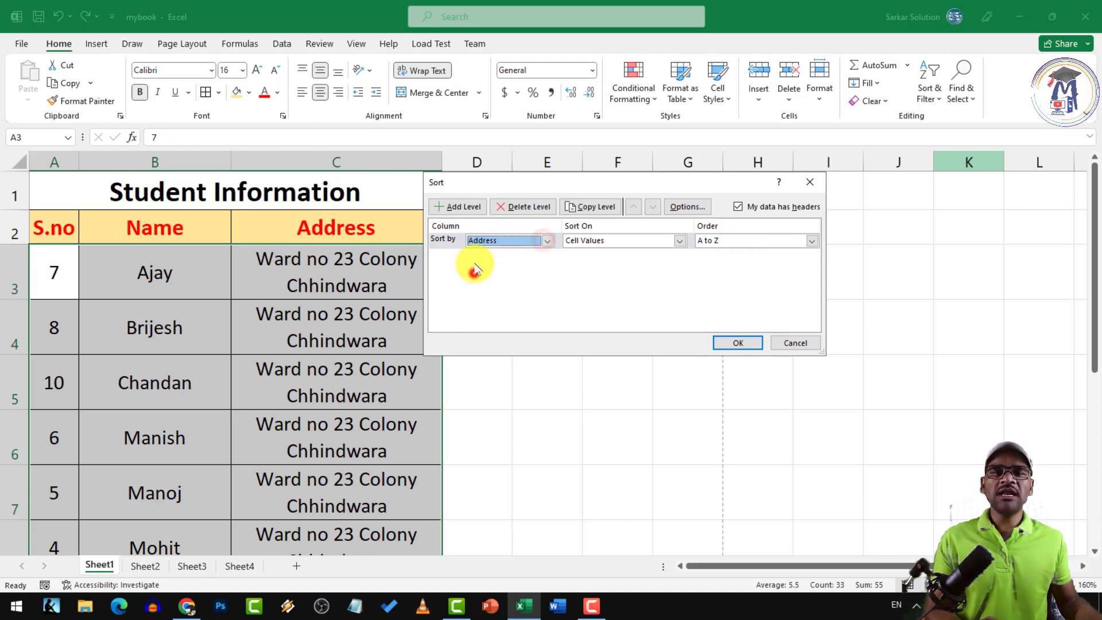
pyautogui.click(815, 343)
pyautogui.click(284, 341)
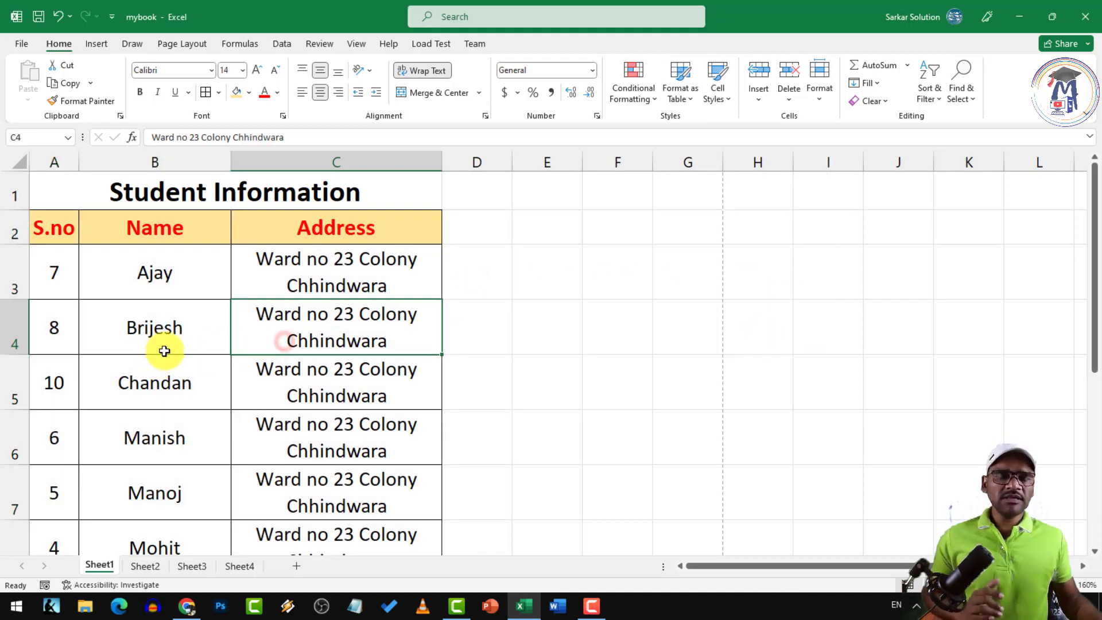
# Fill name cells B4, B6 and B8 with light gold
pyautogui.click(176, 343)
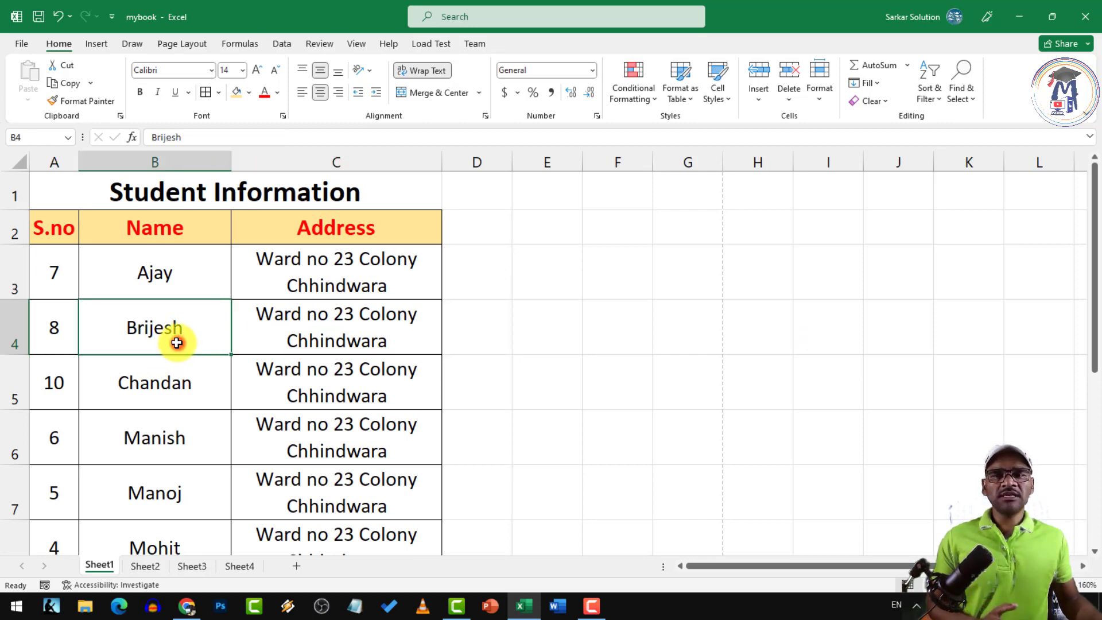
pyautogui.click(12, 324)
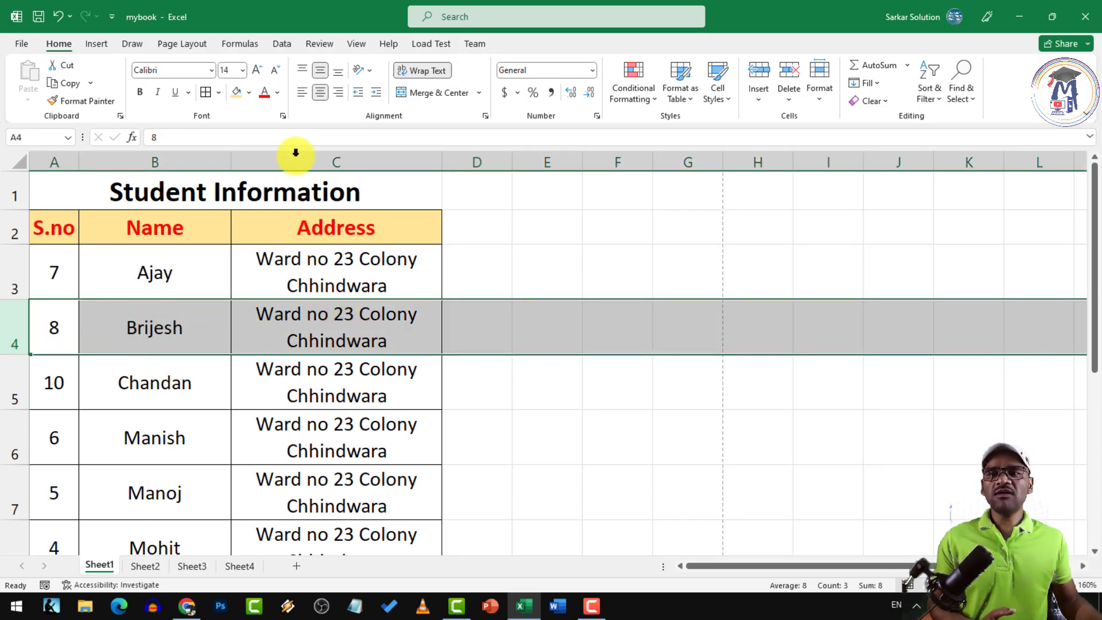
pyautogui.click(160, 344)
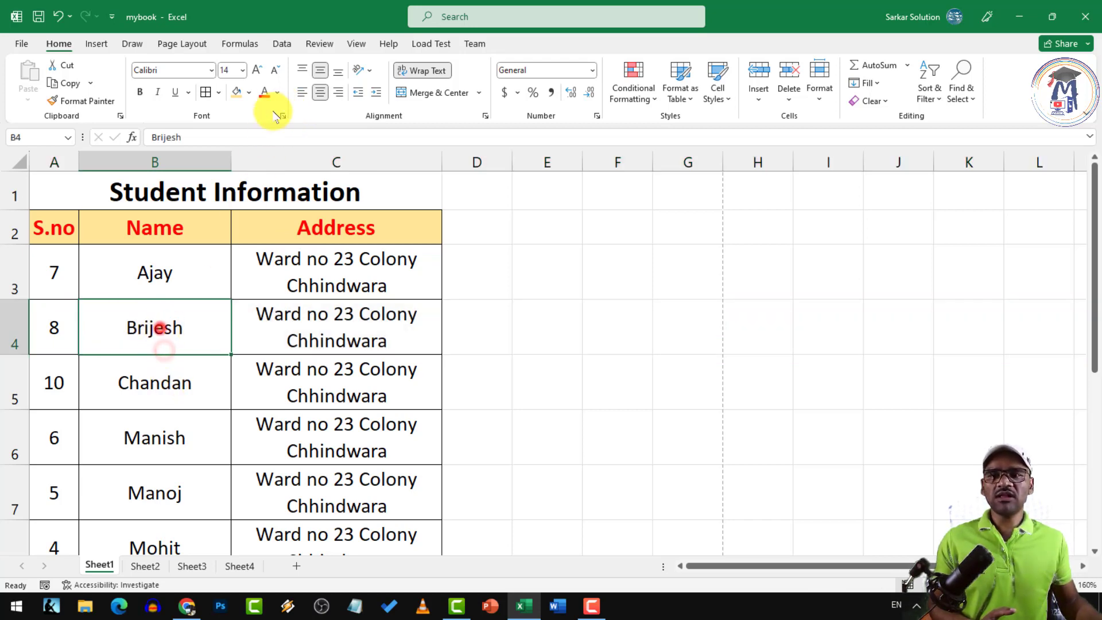
pyautogui.click(250, 92)
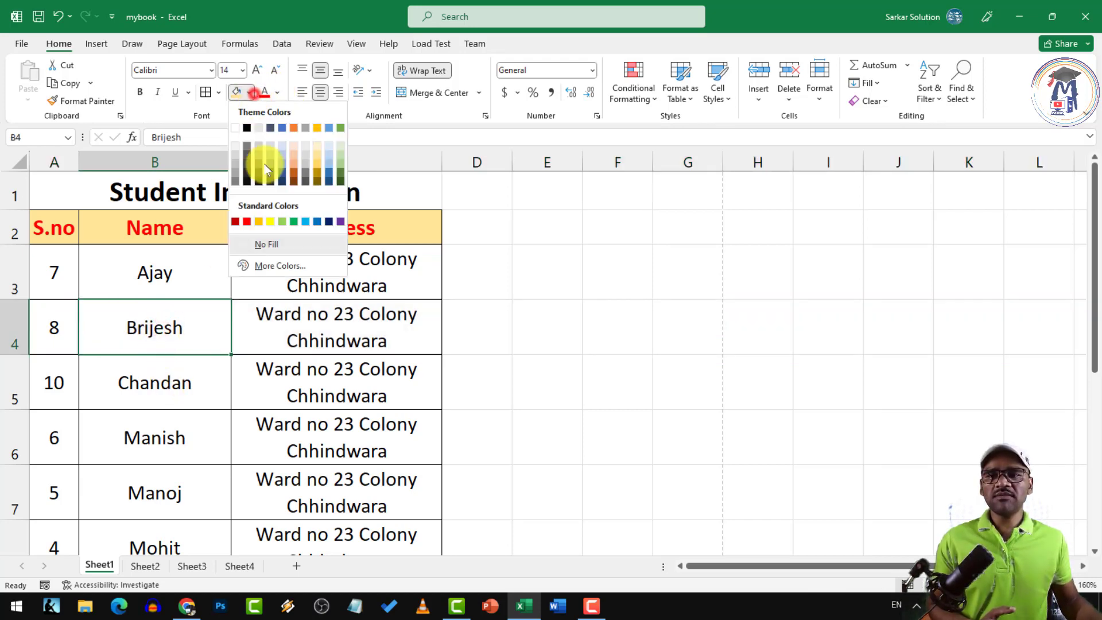
pyautogui.click(156, 352)
pyautogui.click(13, 334)
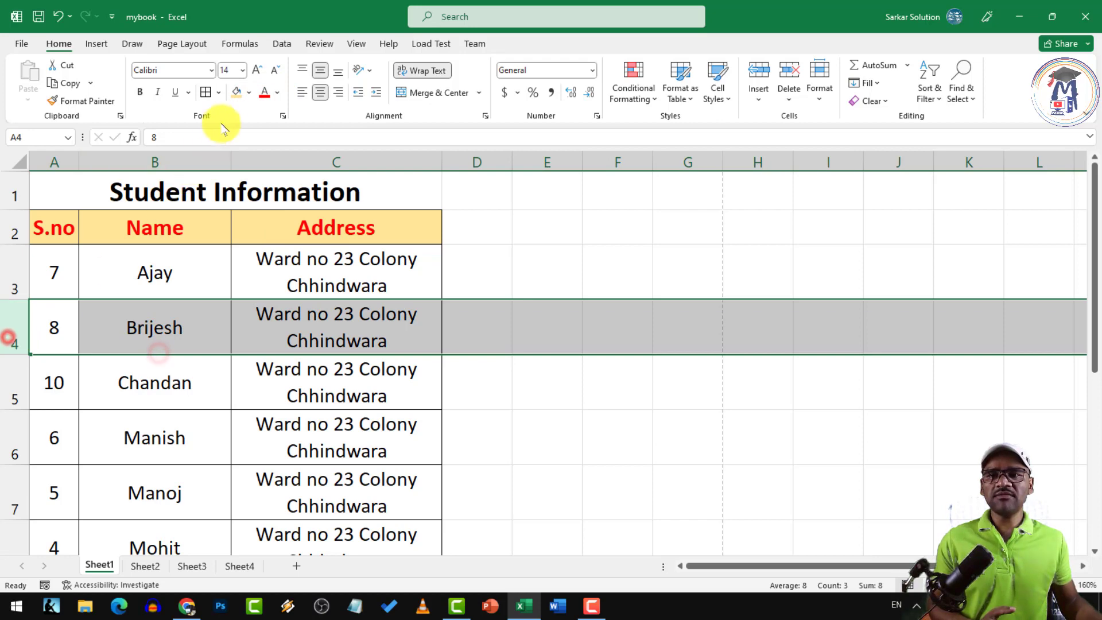
pyautogui.click(154, 342)
pyautogui.click(251, 93)
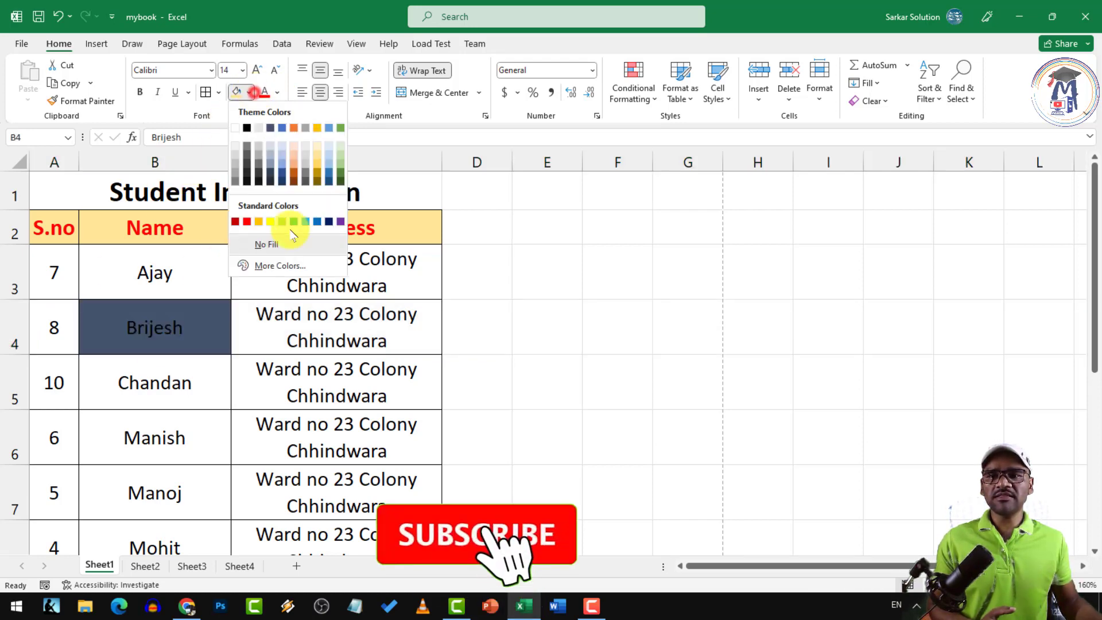
pyautogui.click(317, 158)
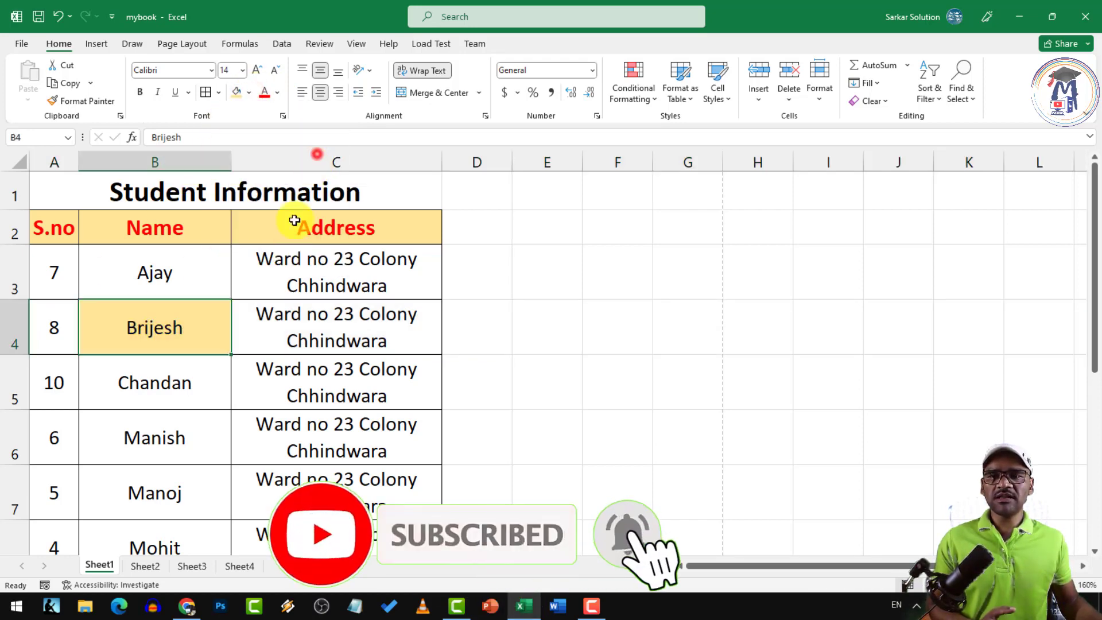
pyautogui.click(171, 432)
pyautogui.click(249, 93)
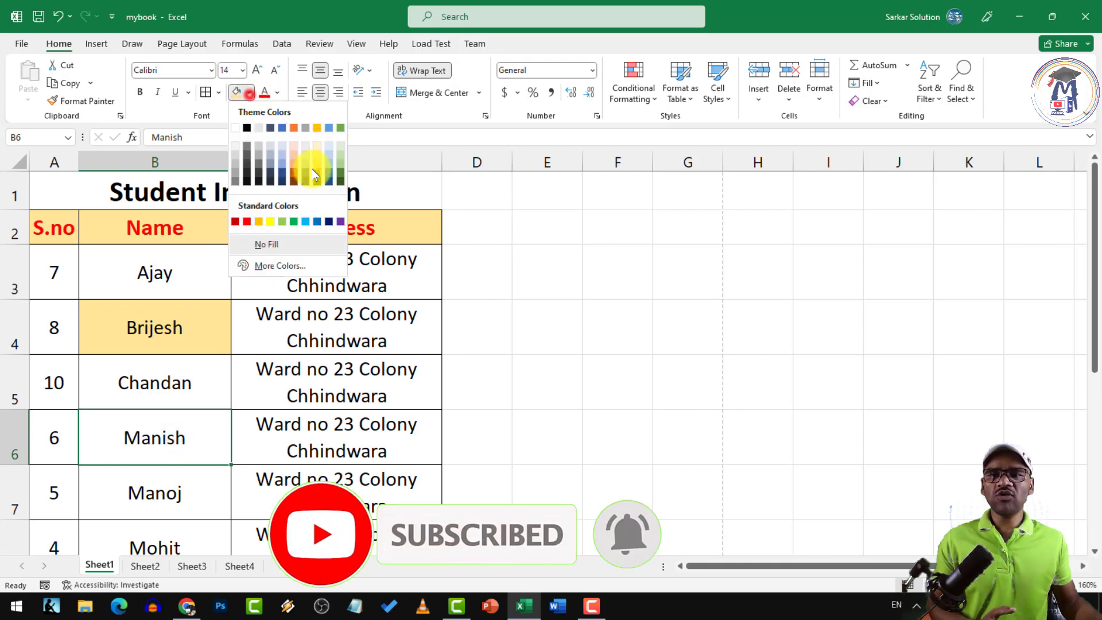
pyautogui.click(317, 153)
pyautogui.scroll(-1, 183, 473)
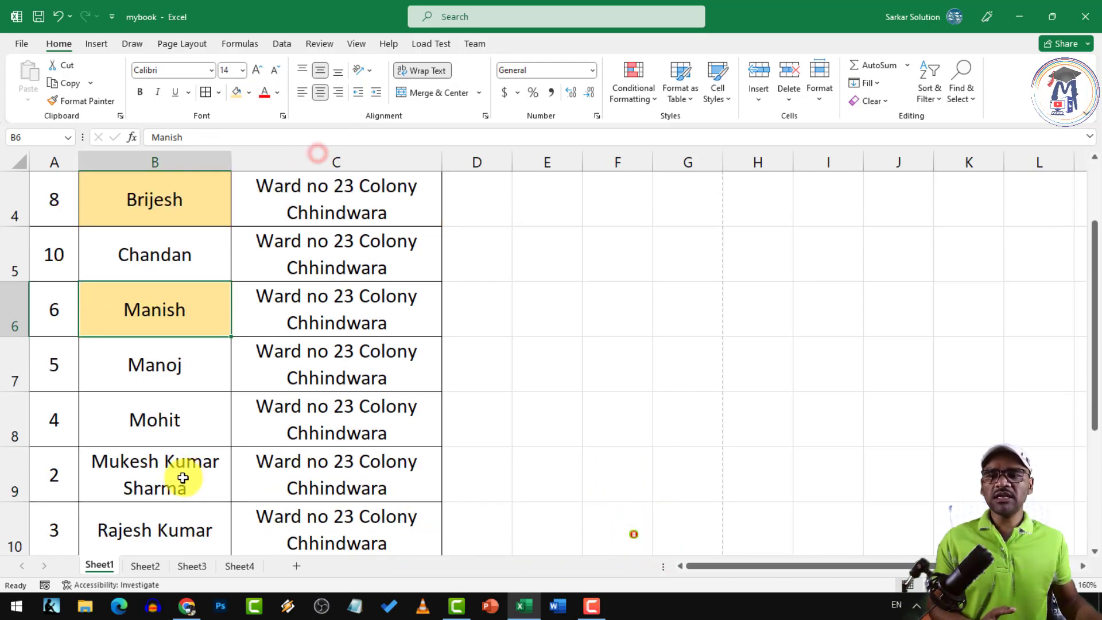
pyautogui.click(174, 439)
pyautogui.click(237, 93)
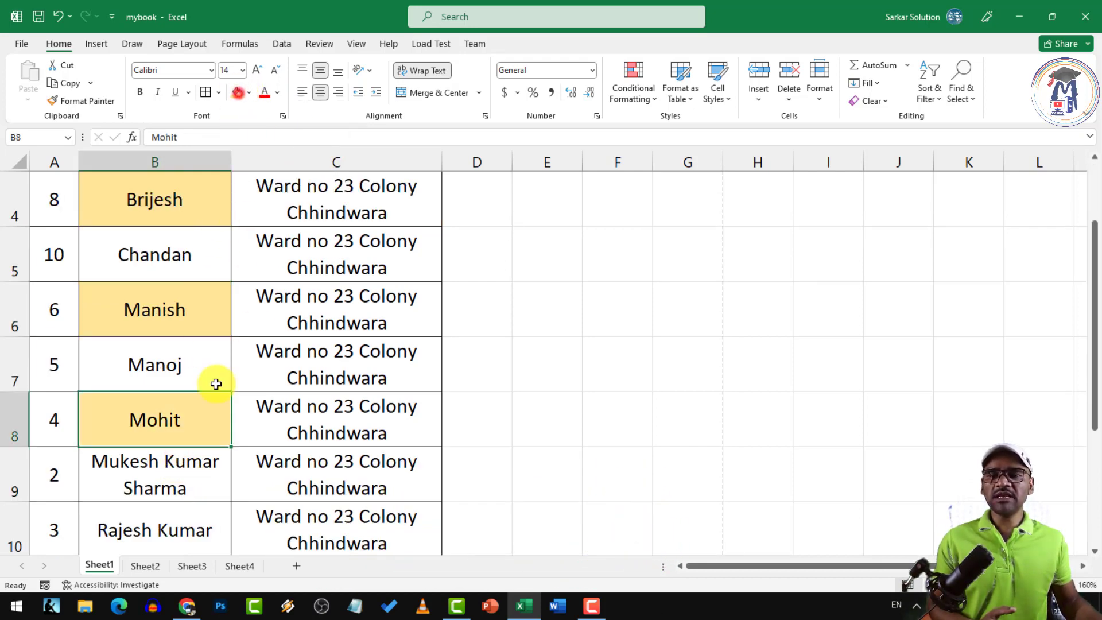
# Make the text in B4, B7 and B10 red
pyautogui.click(216, 386)
pyautogui.scroll(1, 216, 389)
pyautogui.click(273, 385)
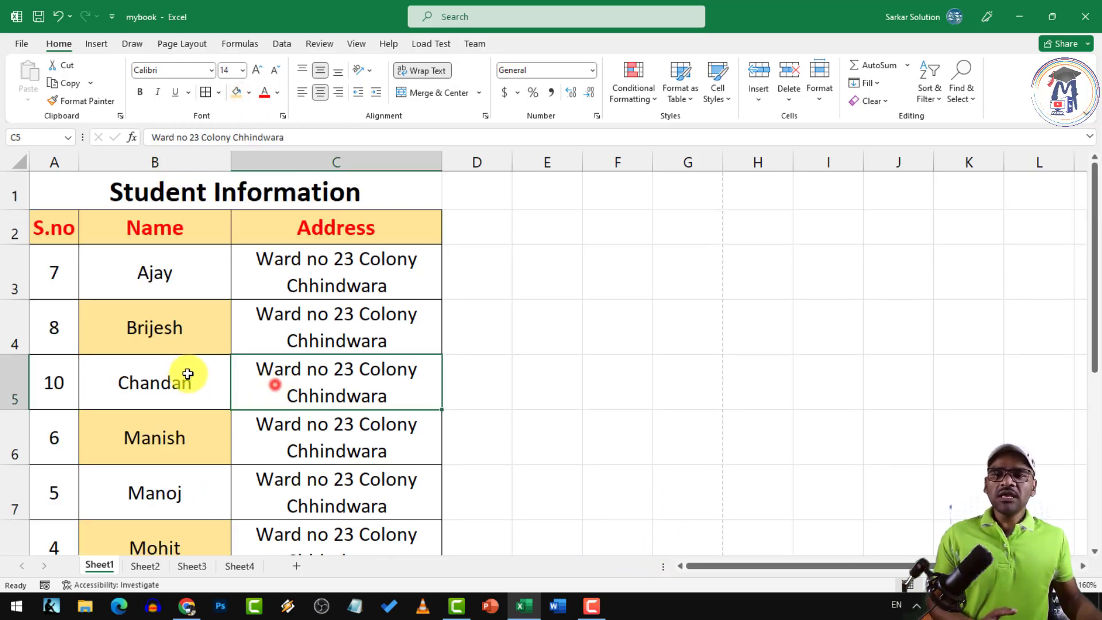
pyautogui.click(167, 337)
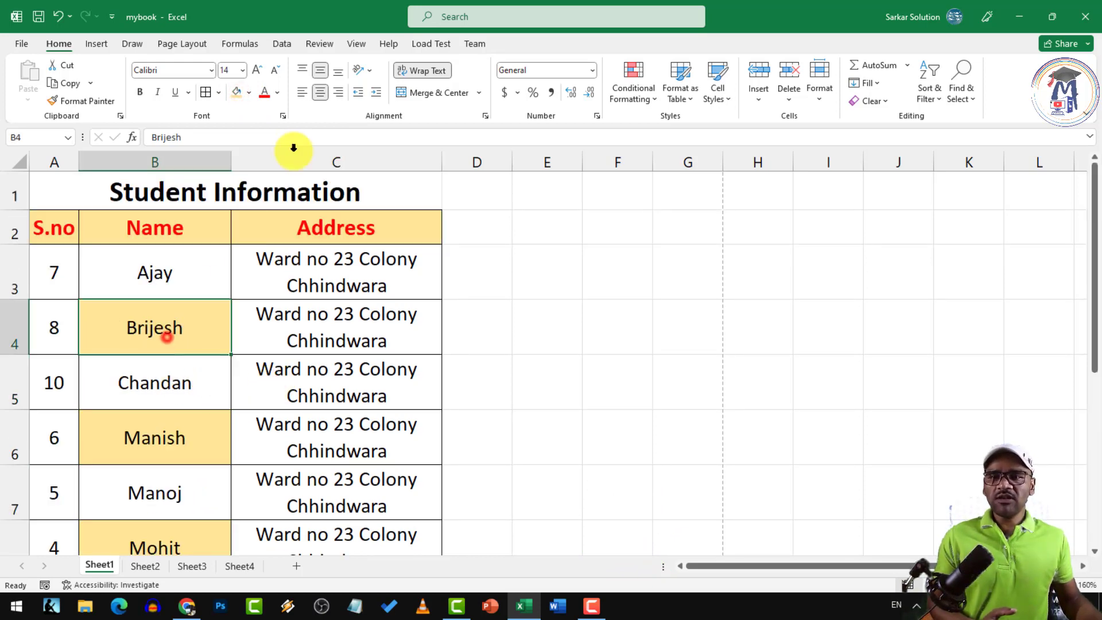
pyautogui.click(265, 94)
pyautogui.click(158, 382)
pyautogui.click(163, 492)
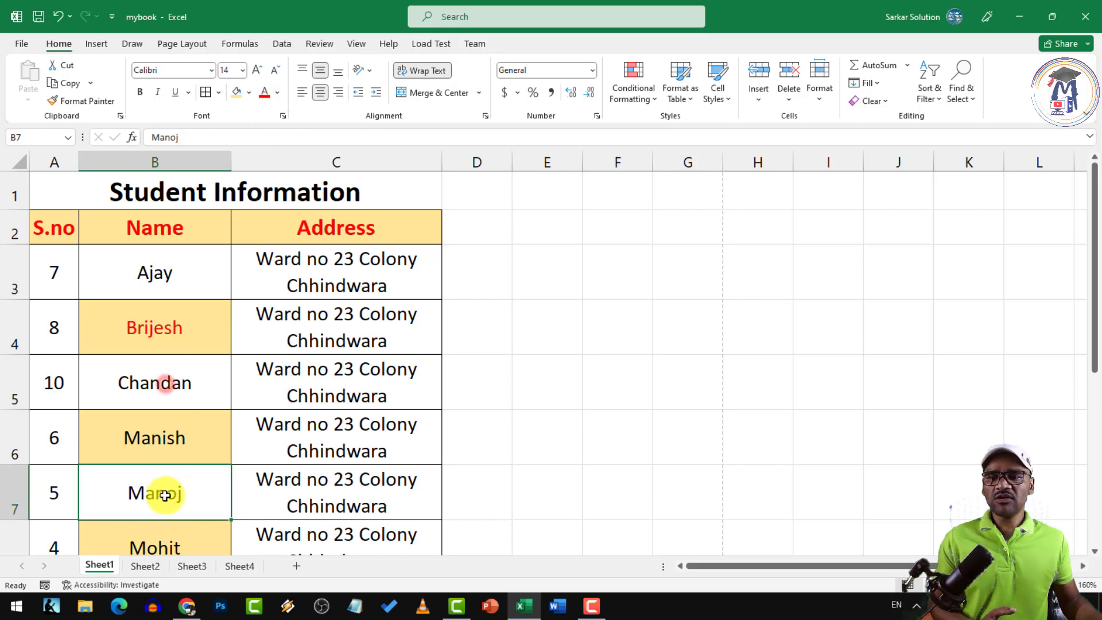
pyautogui.click(266, 94)
pyautogui.scroll(-2, 179, 362)
pyautogui.click(172, 353)
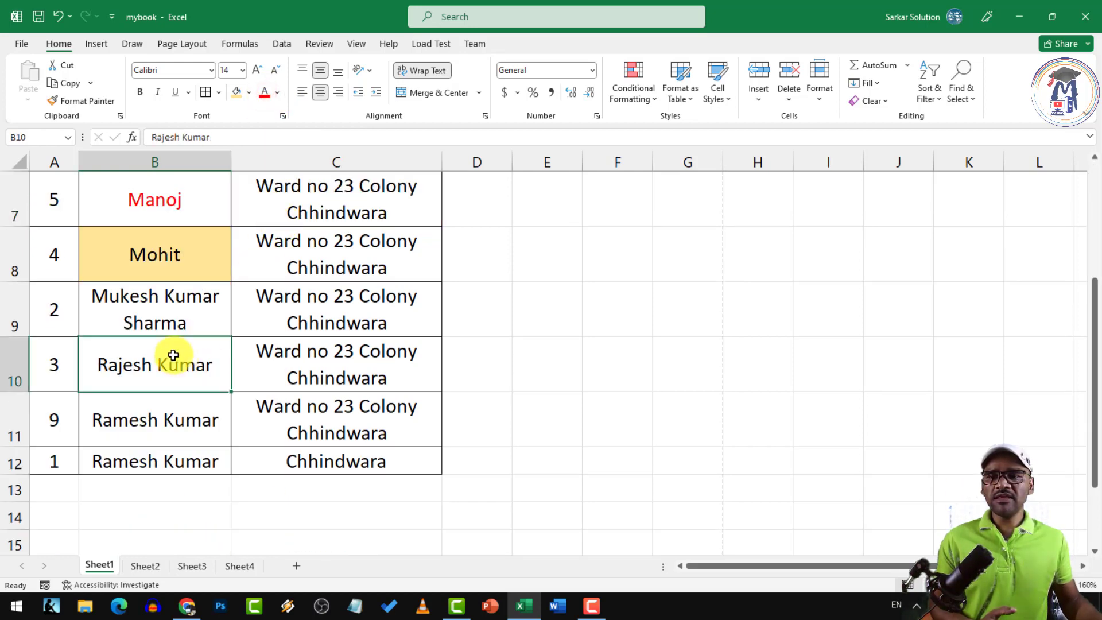
pyautogui.click(263, 92)
# Select the student table from the header row down
pyautogui.scroll(2, 246, 344)
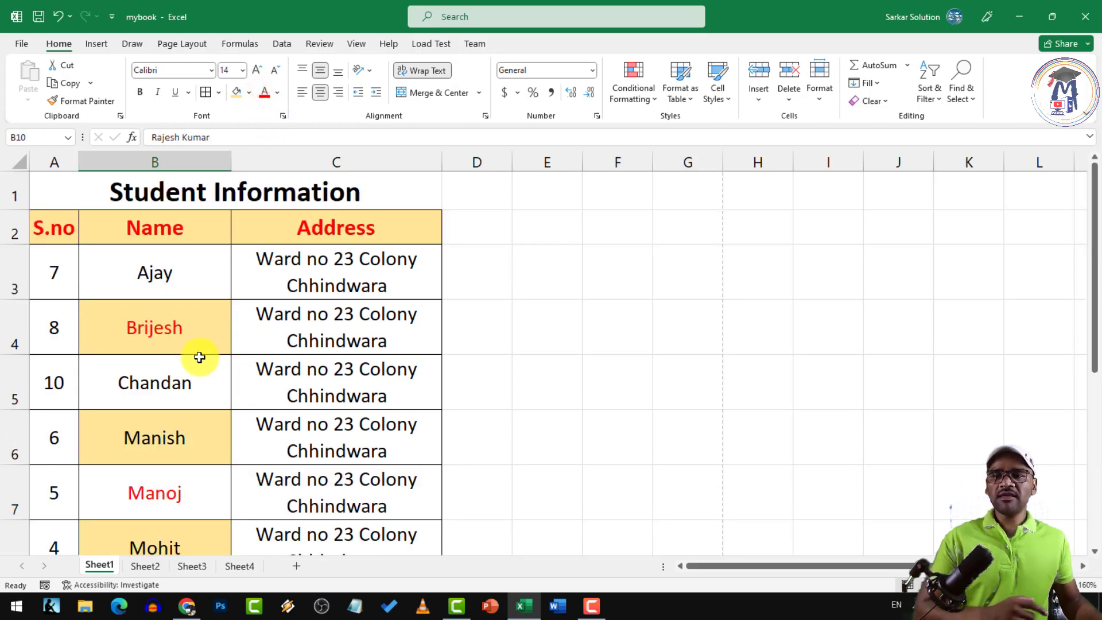
pyautogui.moveTo(44, 228)
pyautogui.moveTo(44, 228); pyautogui.dragTo(354, 518)
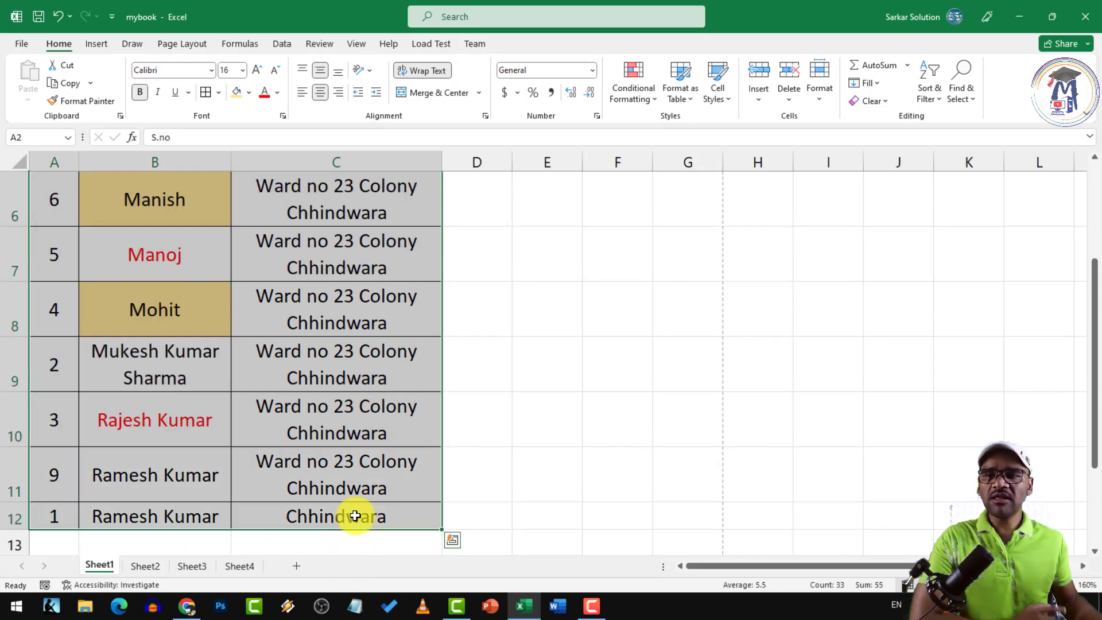
# Custom-sort the Name column on cell colour with light gold on top, bringing Brijesh, Manish and Mohit first
pyautogui.click(935, 101)
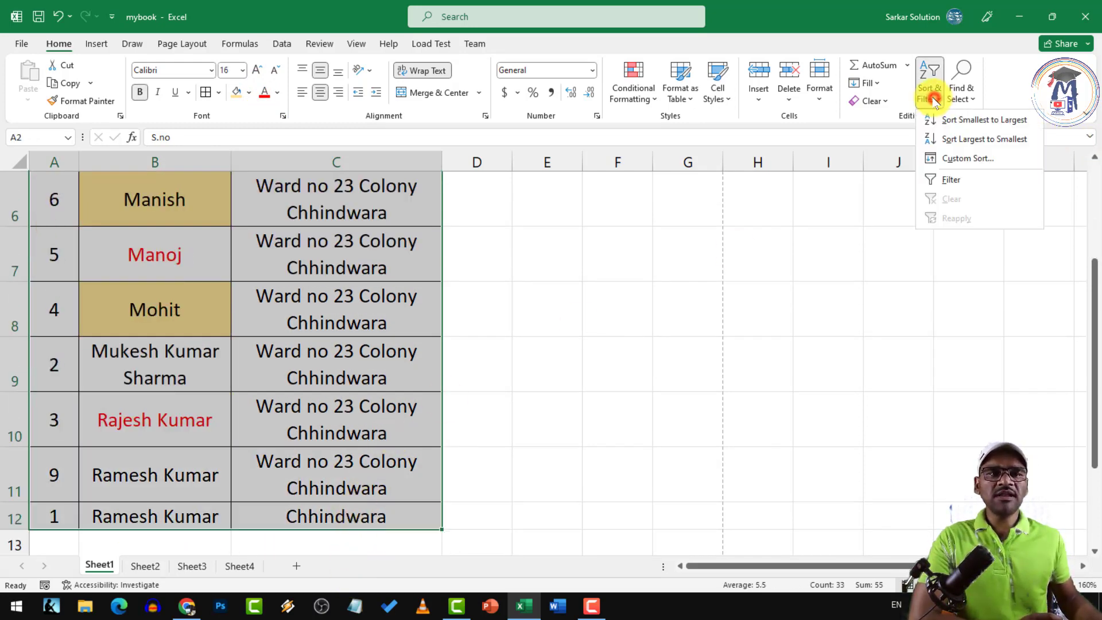
pyautogui.click(959, 159)
pyautogui.moveTo(555, 178); pyautogui.dragTo(516, 185)
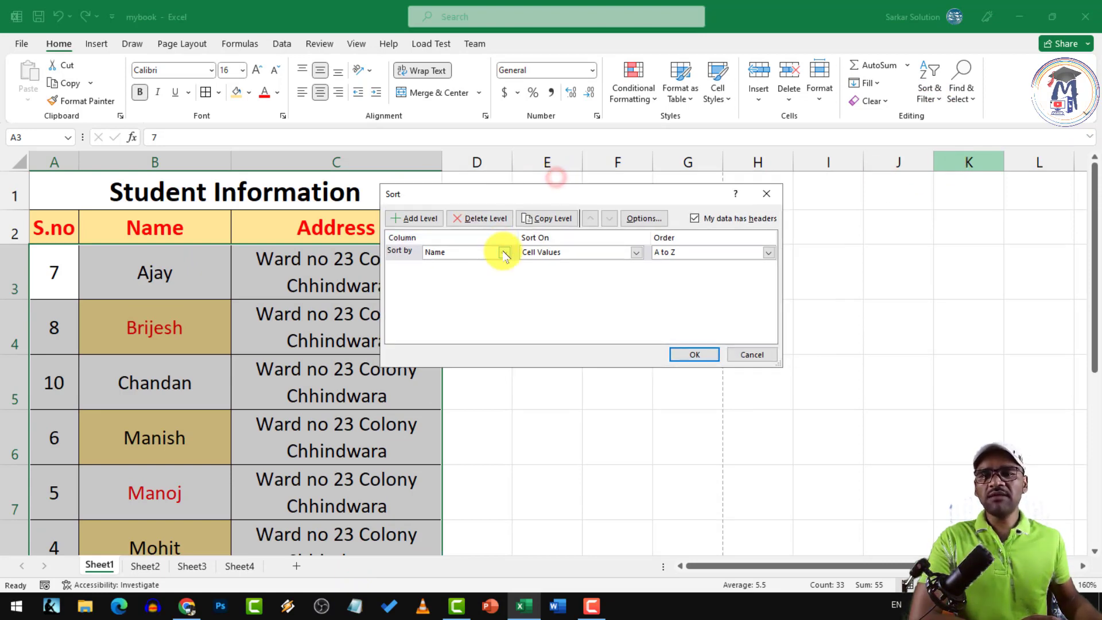
pyautogui.click(572, 252)
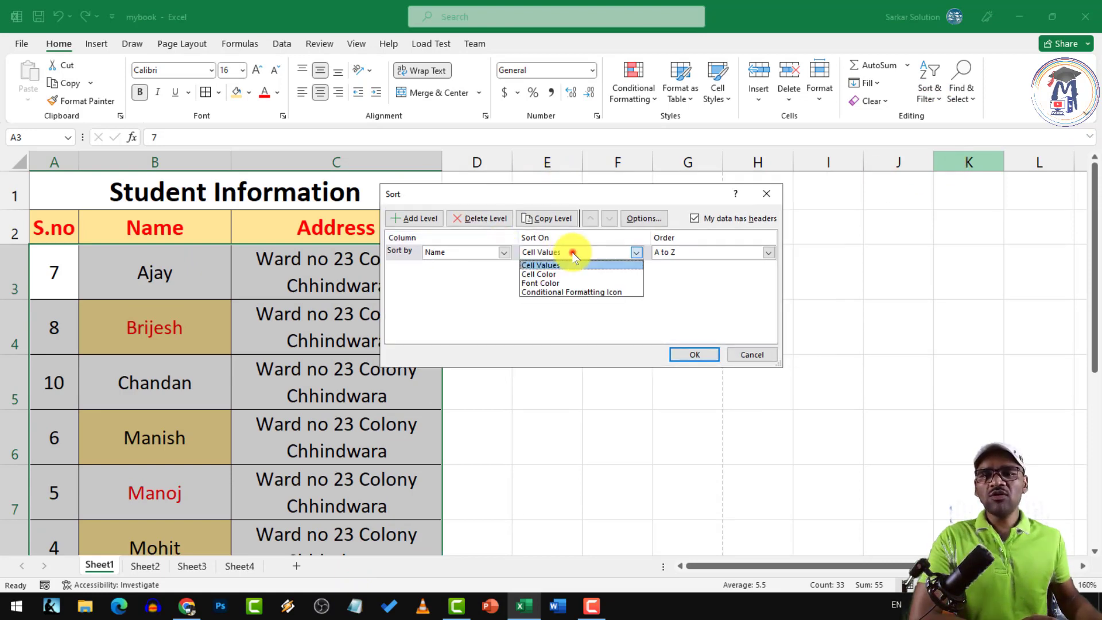
pyautogui.click(540, 274)
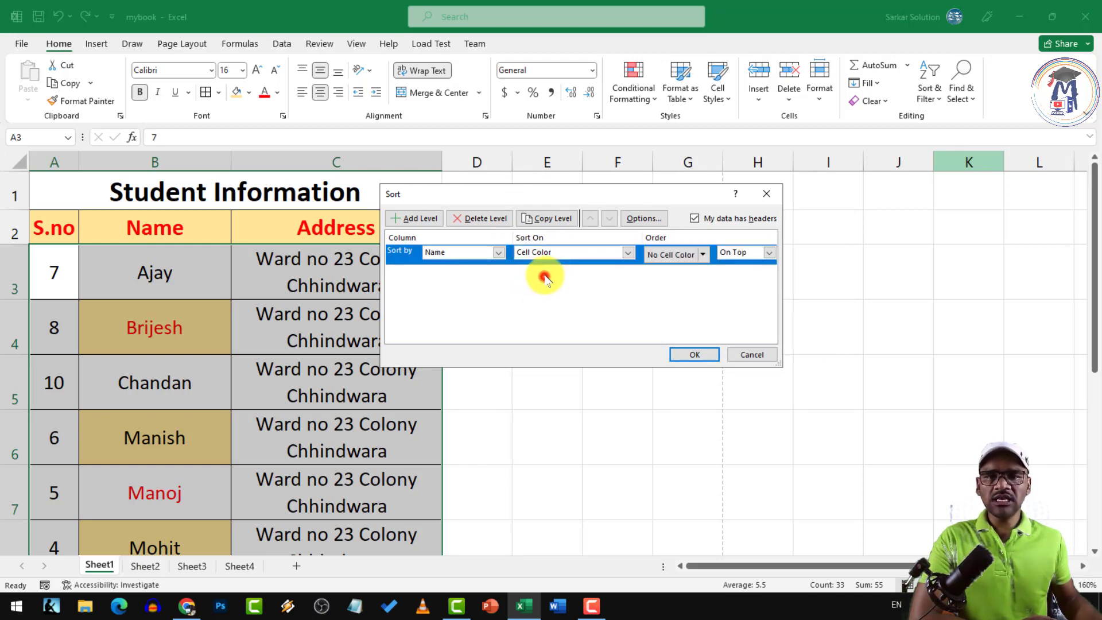
pyautogui.click(704, 254)
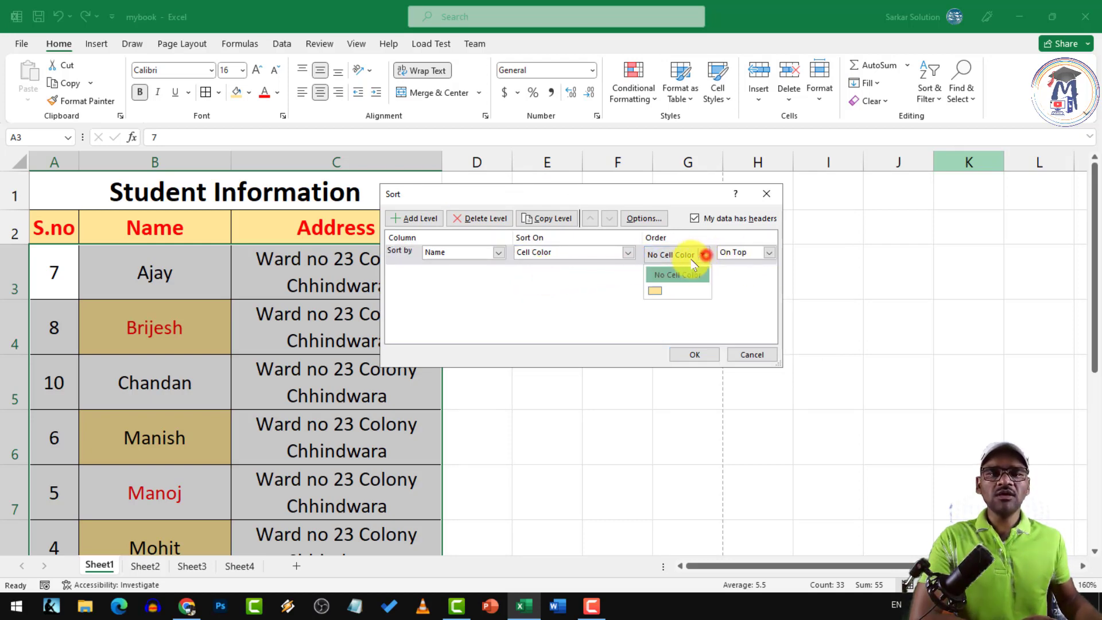
pyautogui.click(656, 292)
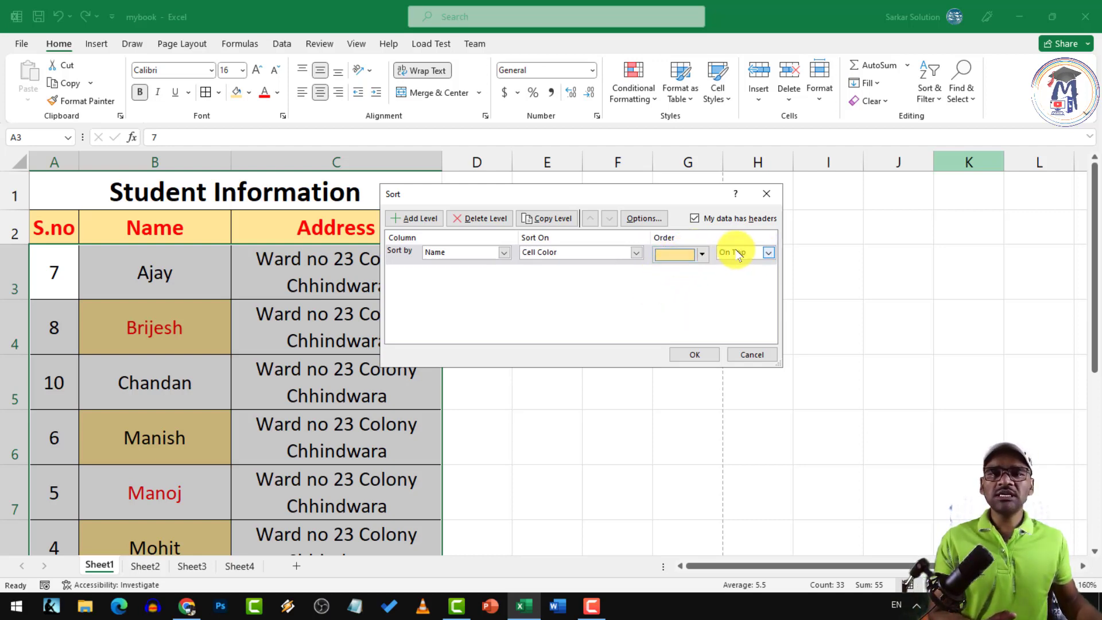
pyautogui.click(697, 355)
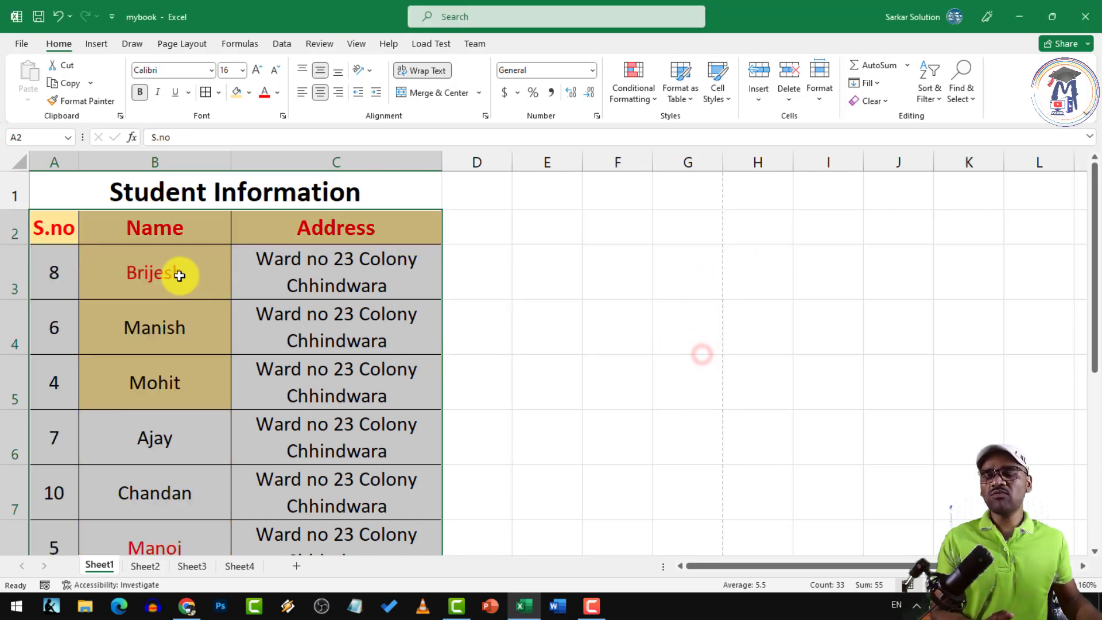
# Custom-sort the Name column on font colour with red-font names on top
pyautogui.scroll(-3, 198, 382)
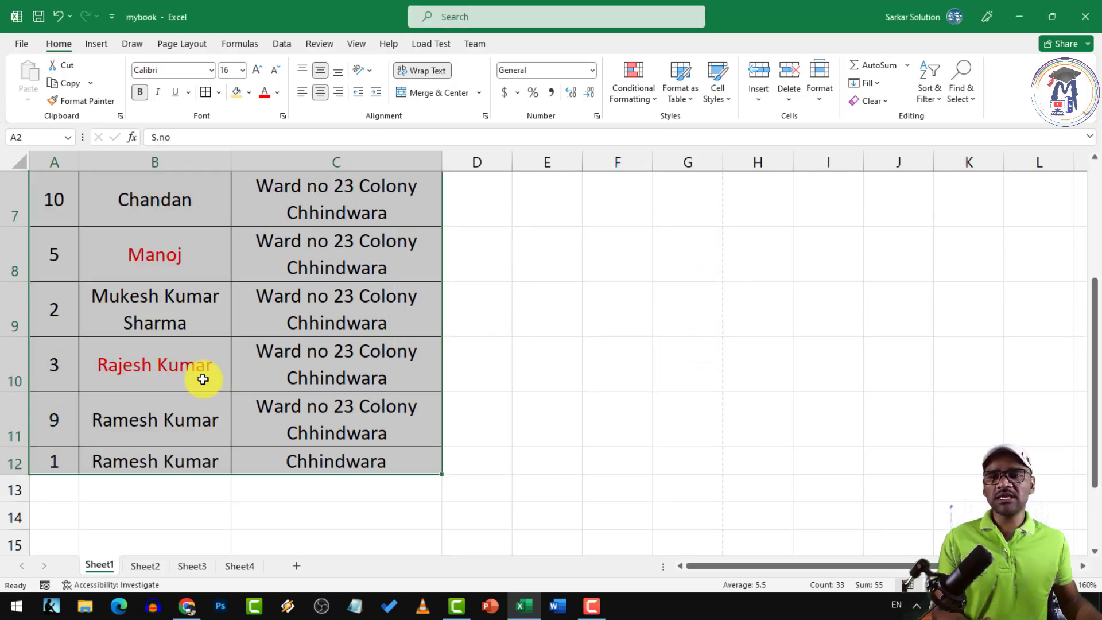
pyautogui.scroll(3, 206, 373)
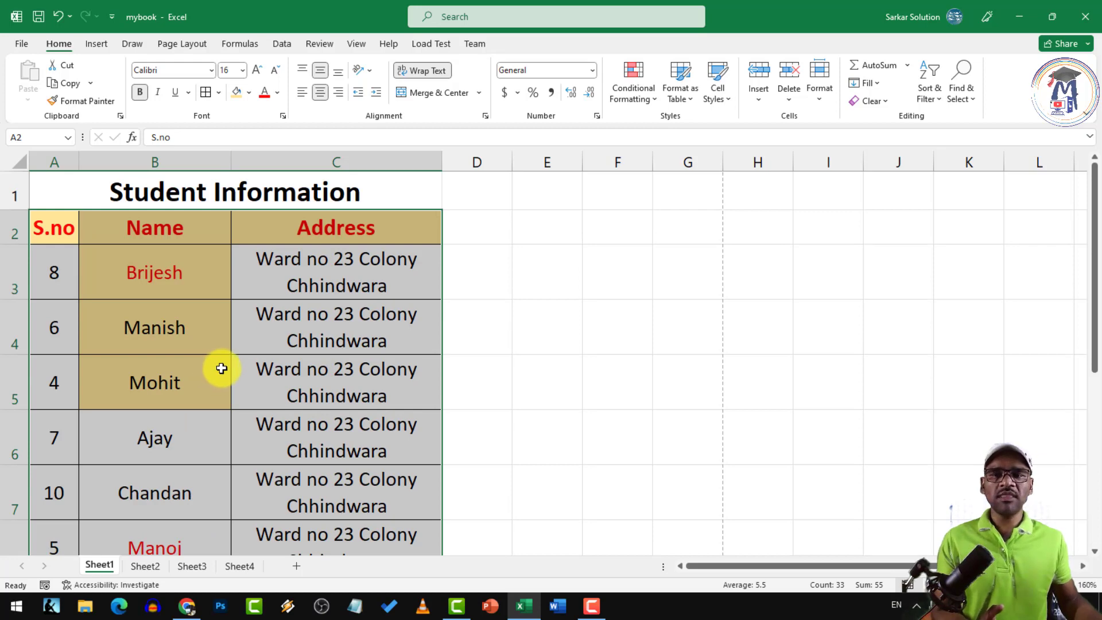
pyautogui.click(933, 98)
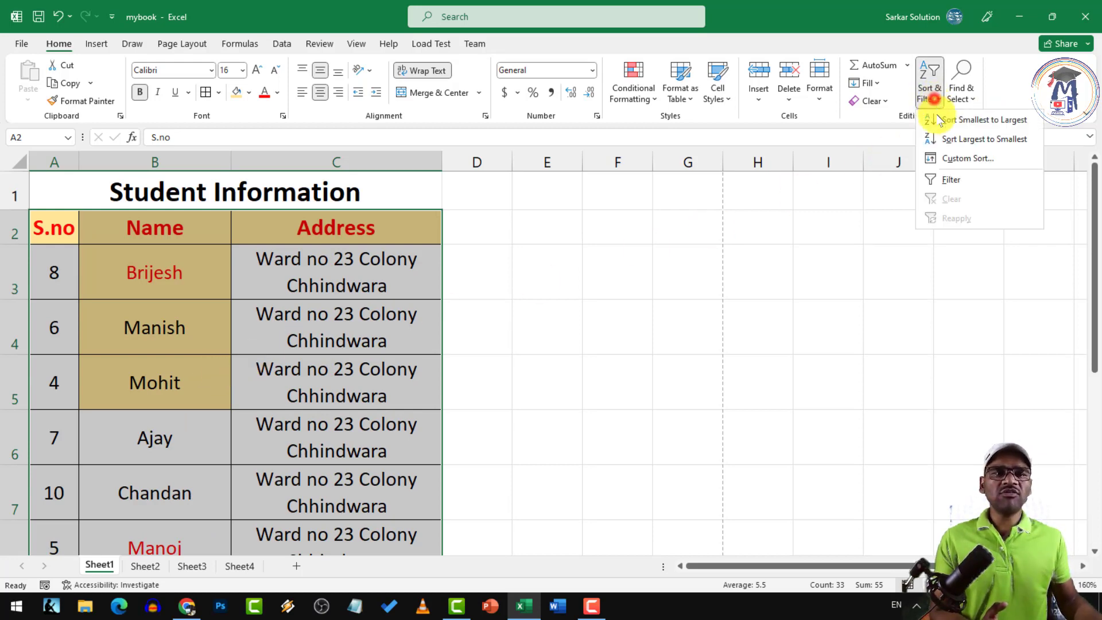
pyautogui.click(950, 159)
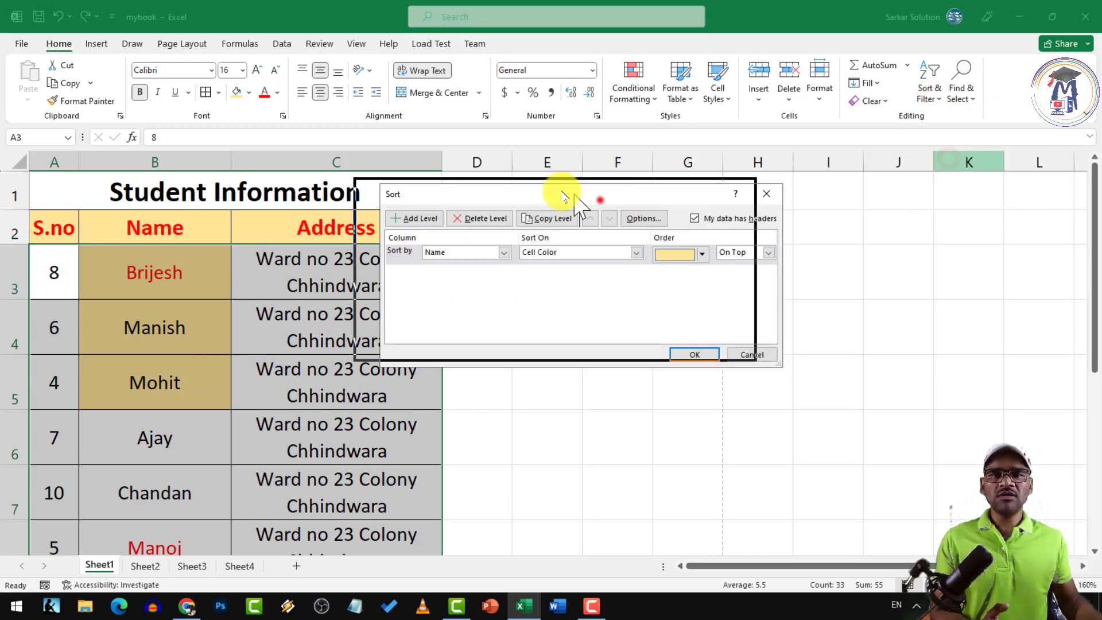
pyautogui.moveTo(596, 193); pyautogui.dragTo(544, 185)
pyautogui.click(584, 240)
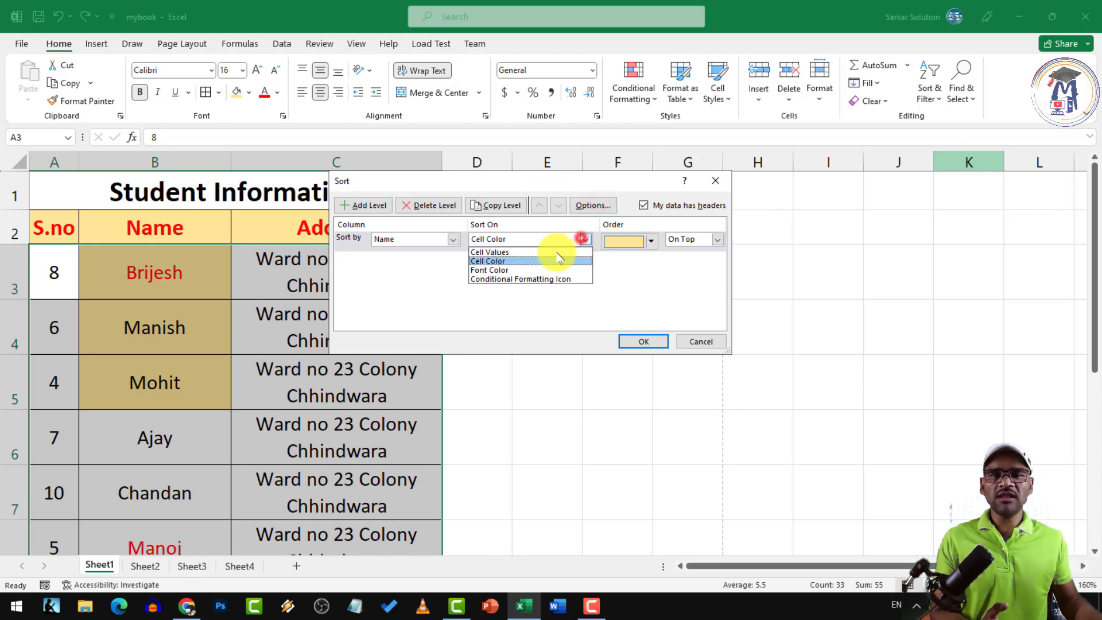
pyautogui.click(529, 270)
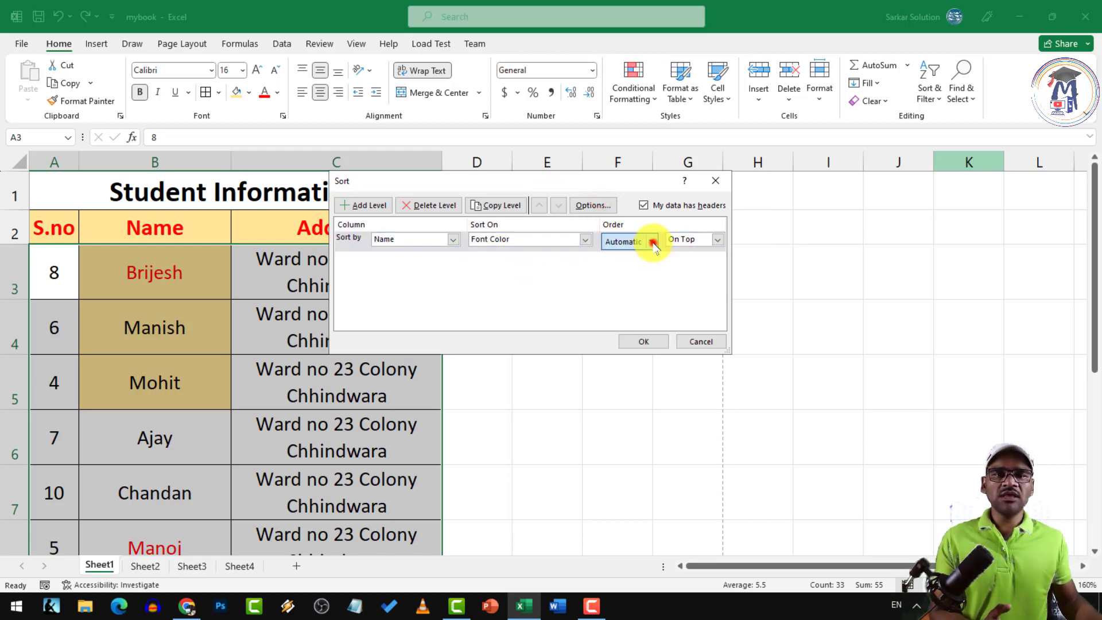
pyautogui.click(652, 241)
pyautogui.click(613, 278)
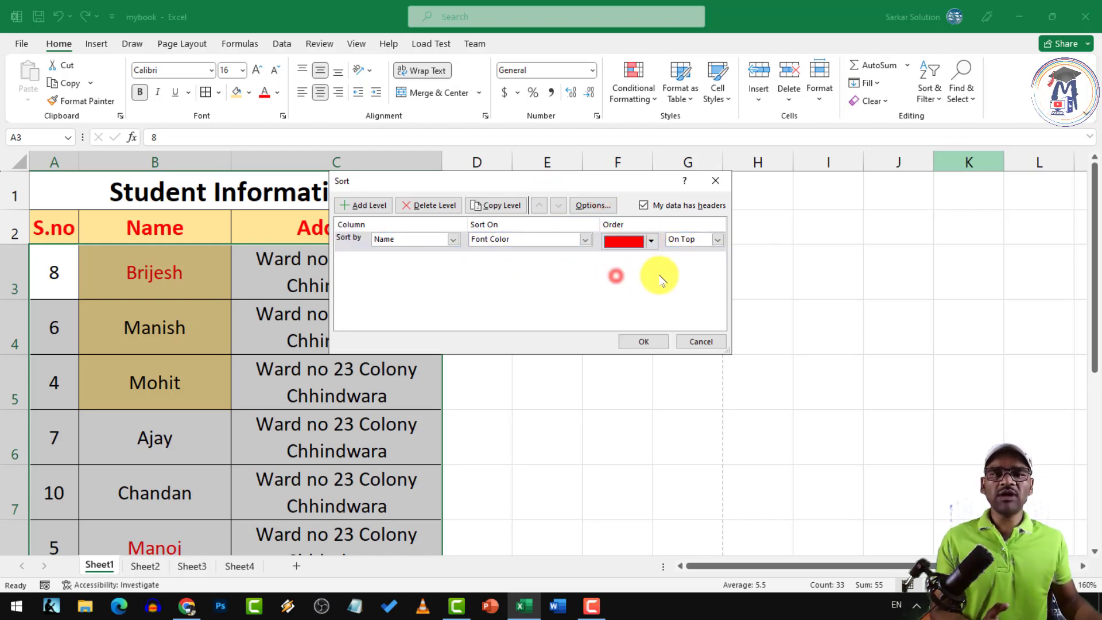
pyautogui.click(644, 342)
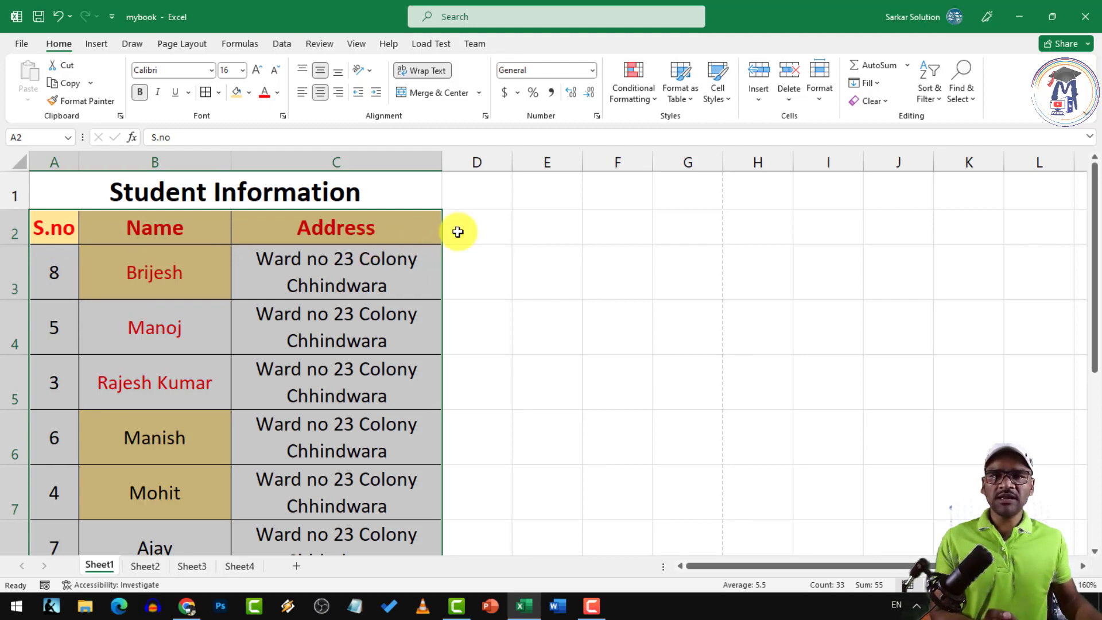
# Switch on Filter for the header row and check the Name and Address filter dropdowns
pyautogui.click(928, 91)
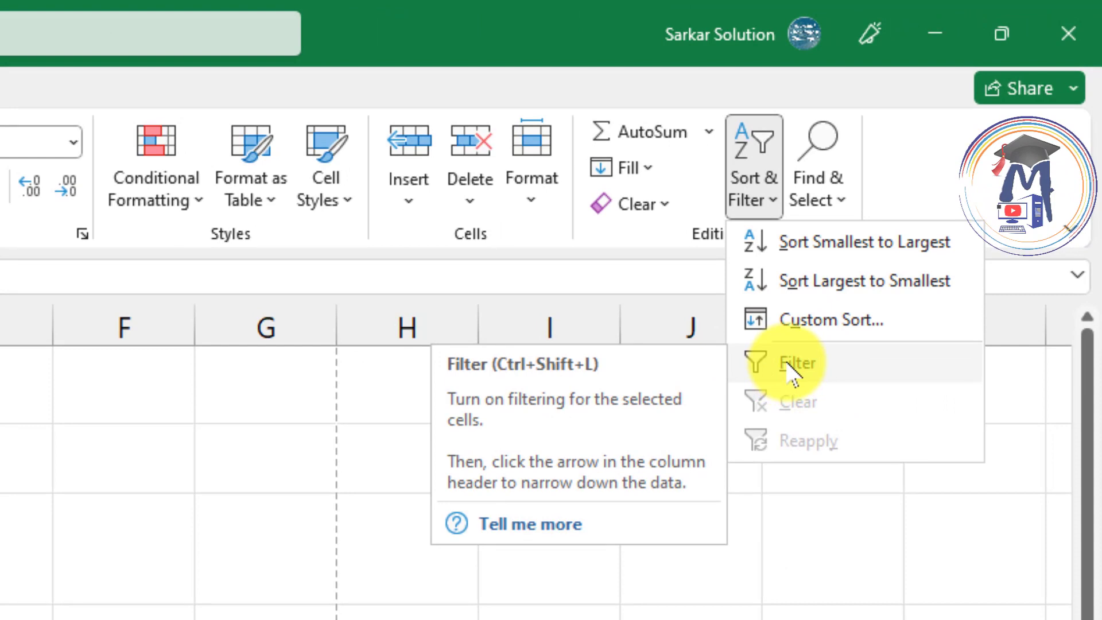
pyautogui.click(792, 365)
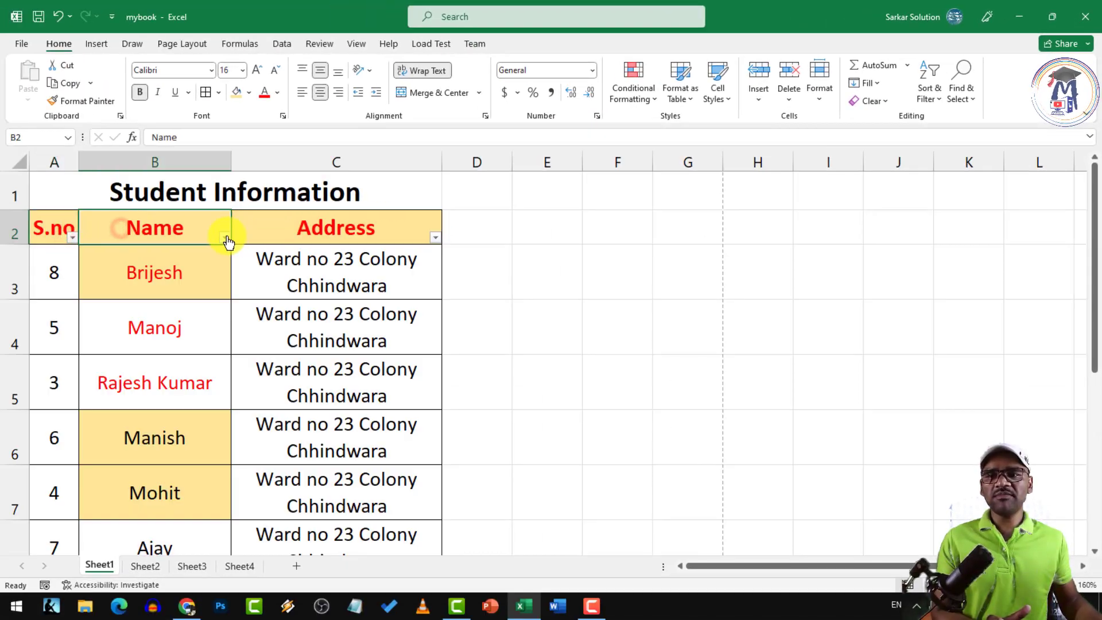
pyautogui.click(224, 238)
pyautogui.click(223, 236)
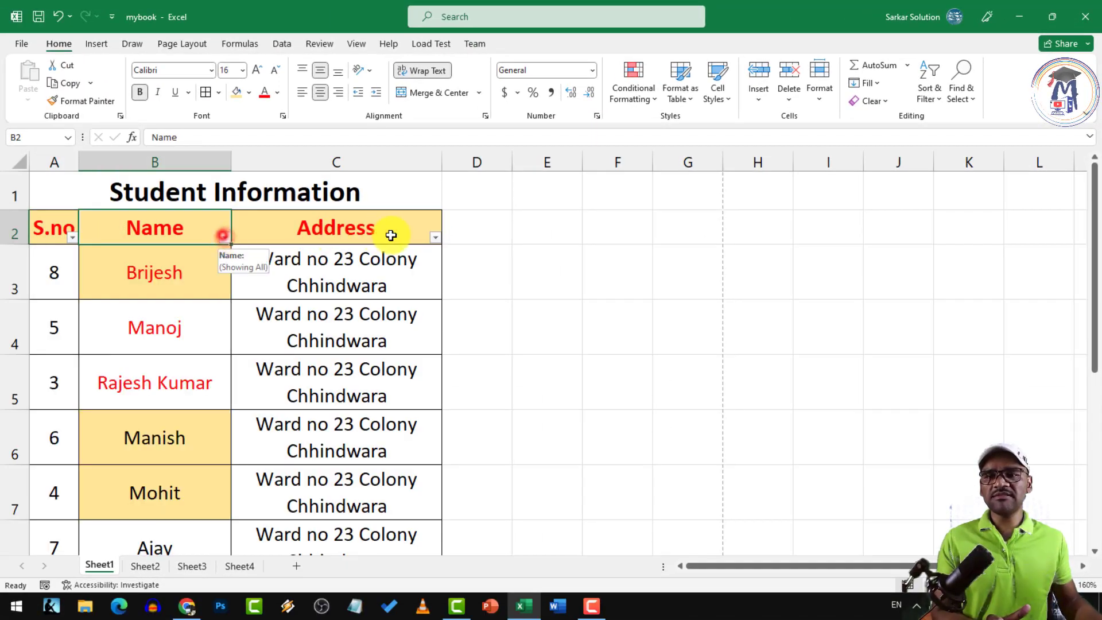
pyautogui.click(437, 237)
pyautogui.click(437, 236)
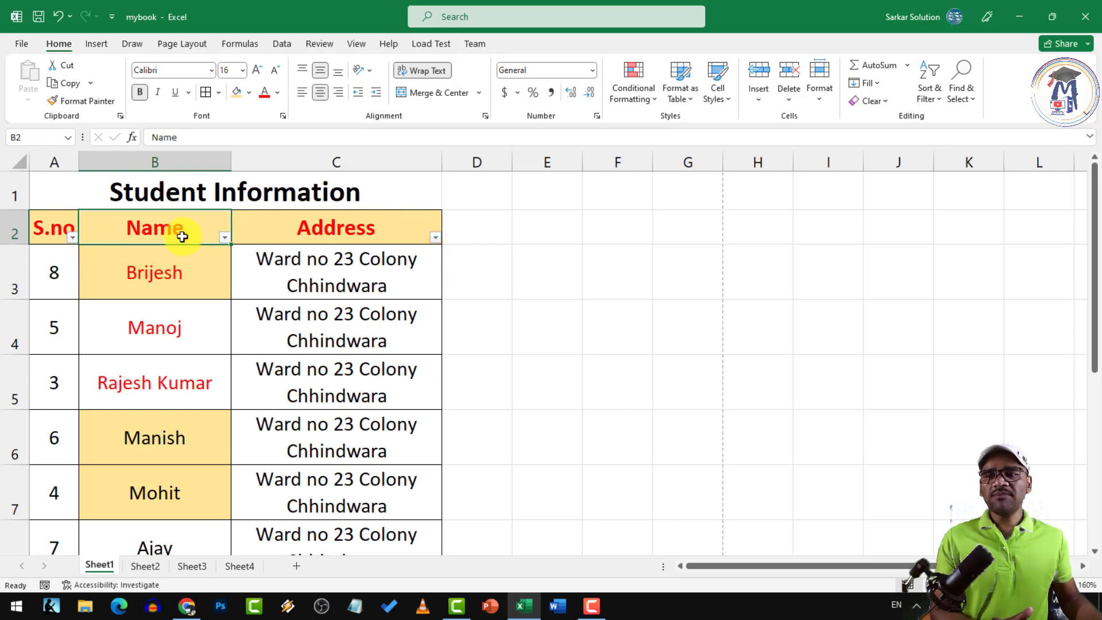
pyautogui.click(336, 238)
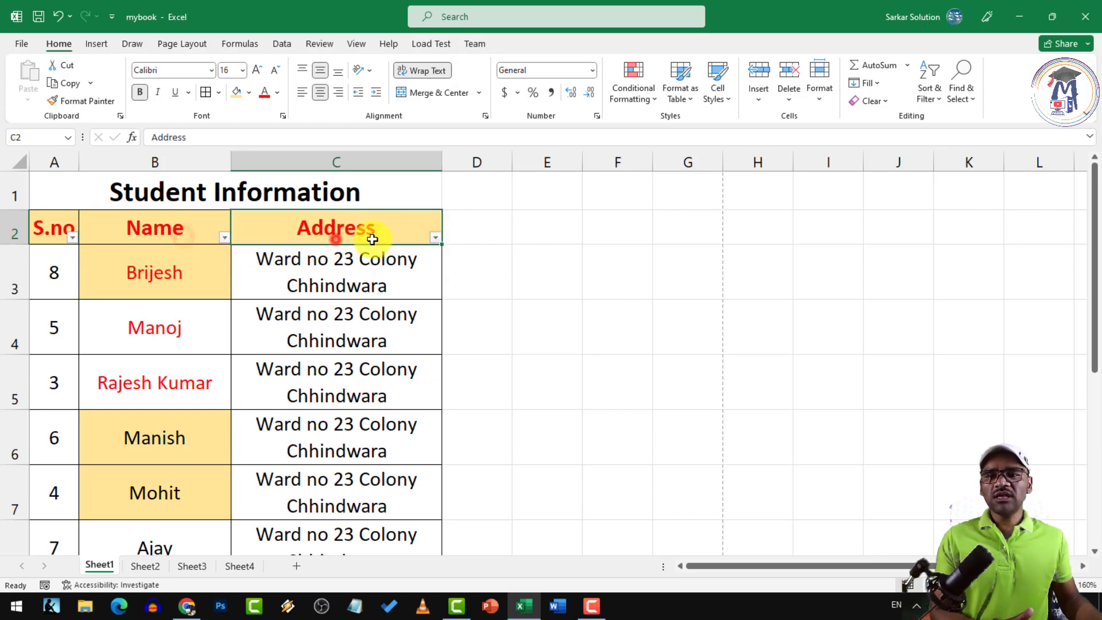
pyautogui.click(437, 238)
pyautogui.click(298, 405)
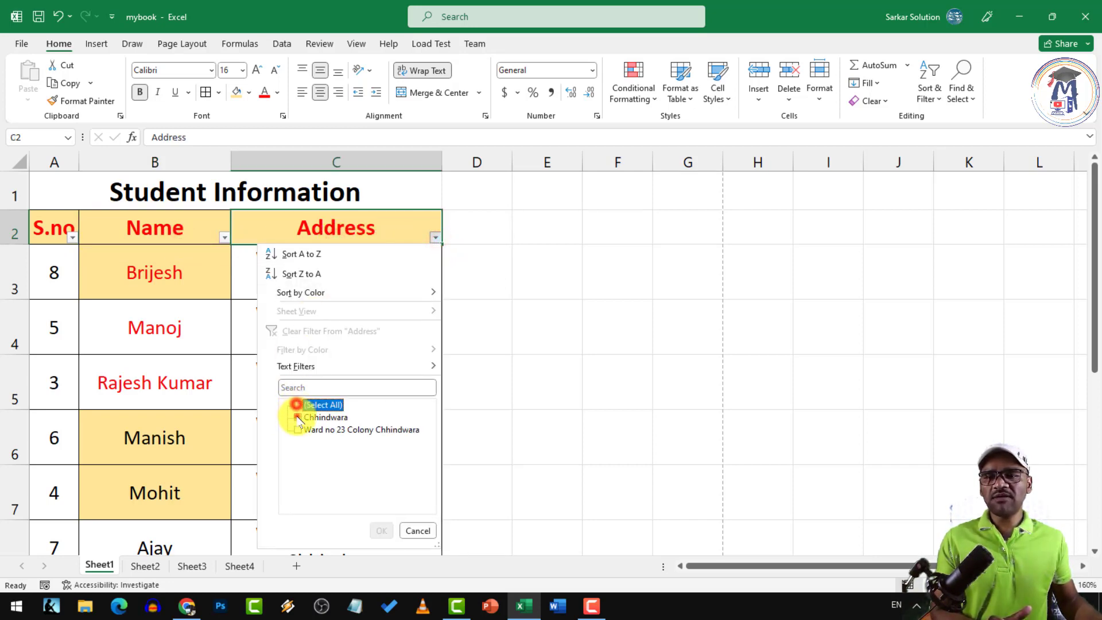
pyautogui.click(298, 417)
pyautogui.click(381, 530)
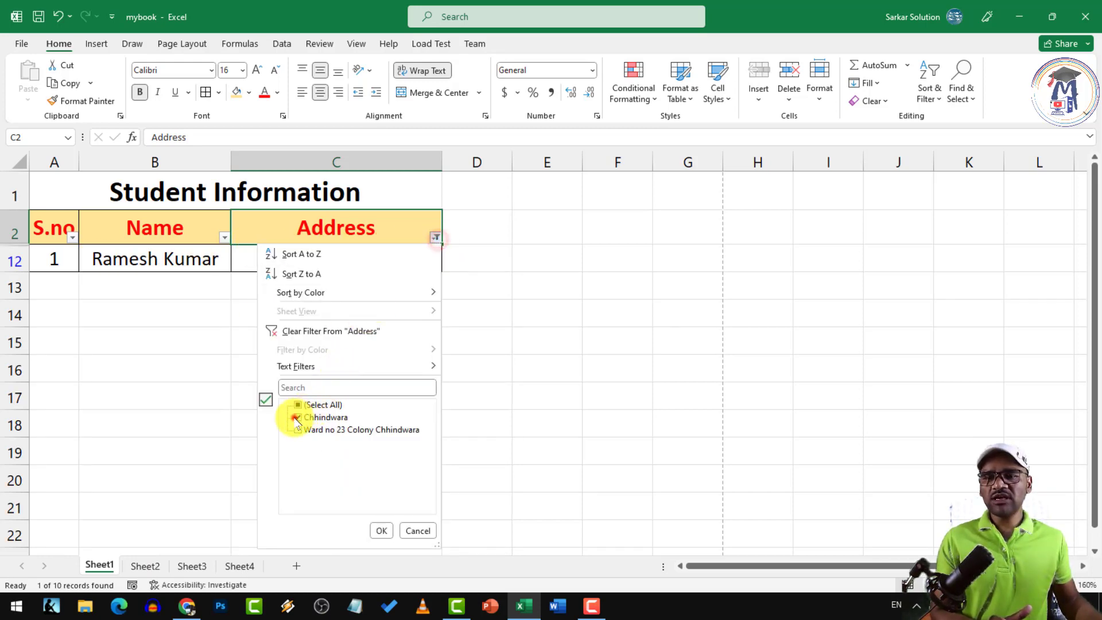
pyautogui.click(296, 418)
pyautogui.click(297, 429)
pyautogui.click(381, 529)
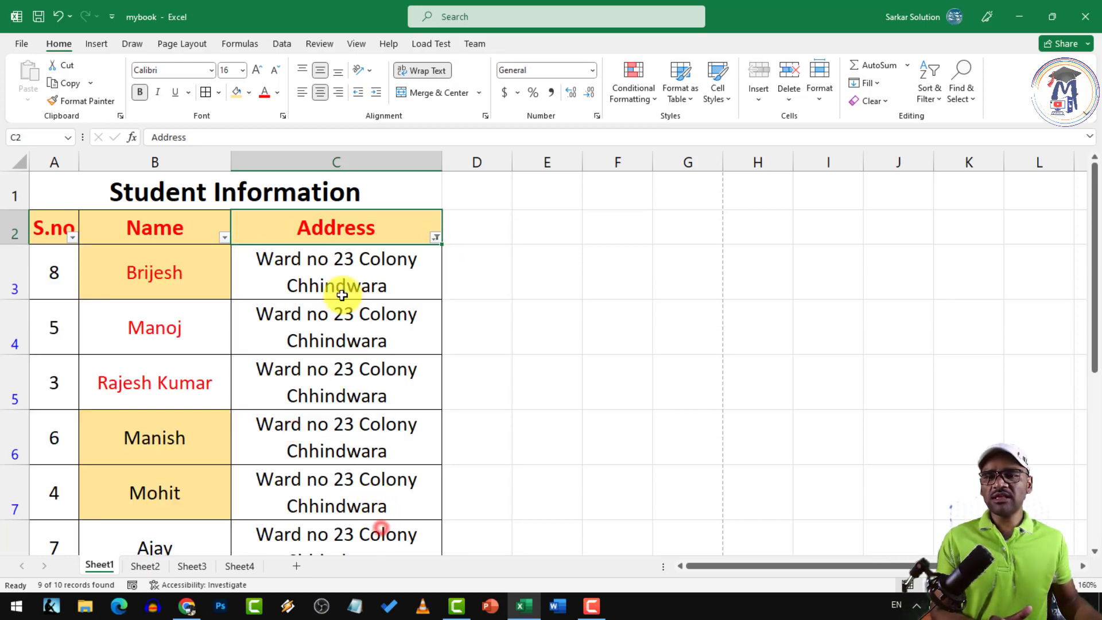
pyautogui.click(436, 237)
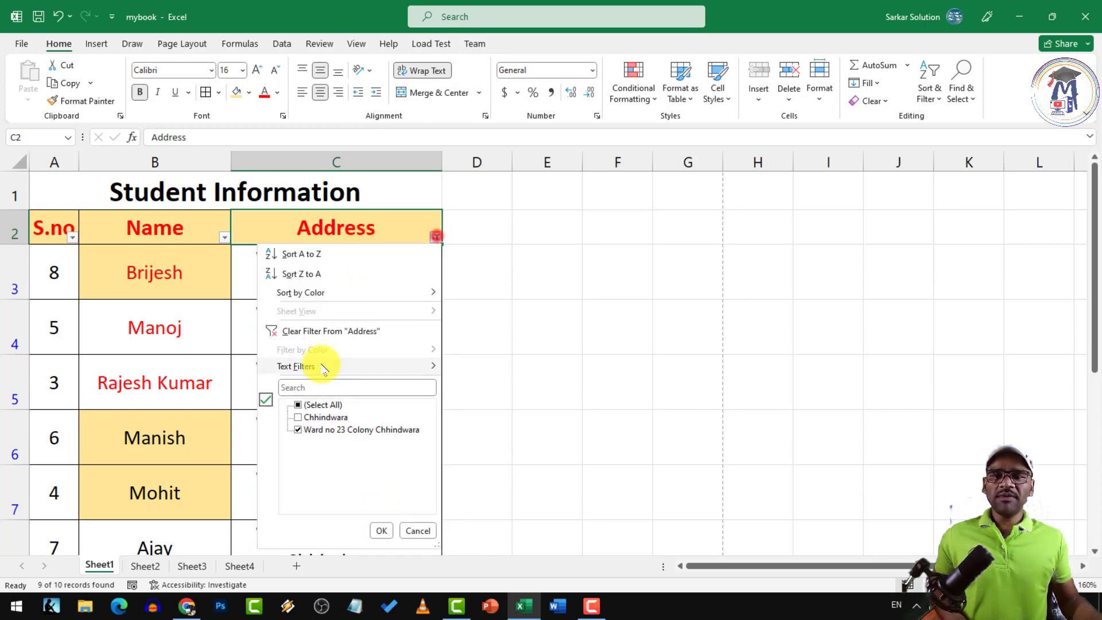
pyautogui.click(289, 327)
# Change the address in C4 to Indore and in C7 to Chhindwara
pyautogui.click(333, 341)
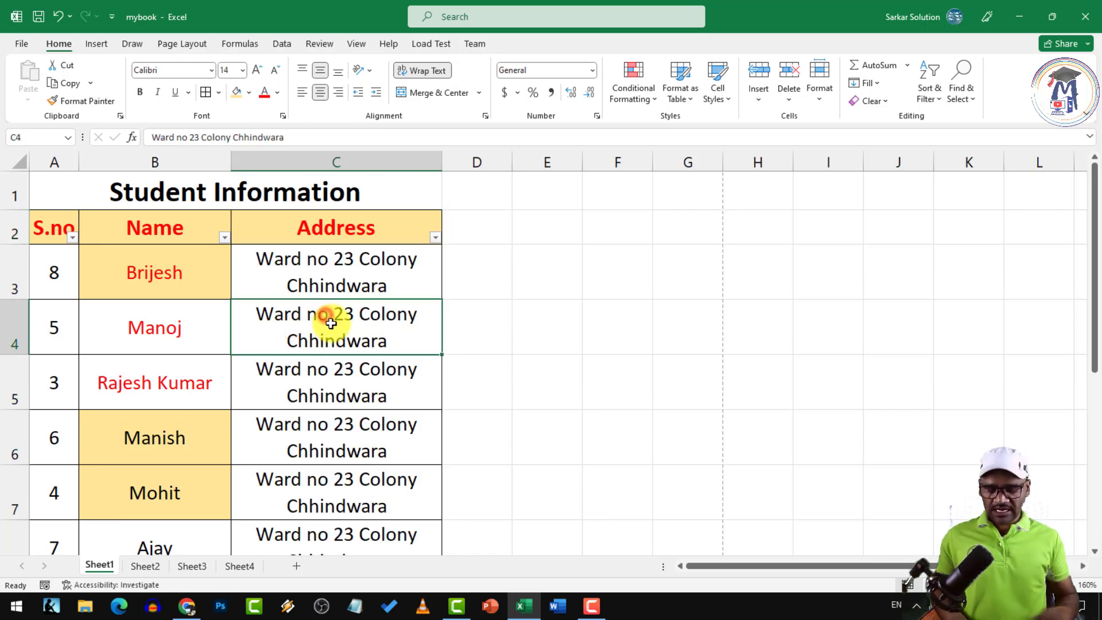
pyautogui.press('BackSpace')
pyautogui.write('Indore')
pyautogui.press('Return')
pyautogui.press('Return')
pyautogui.press('Return')
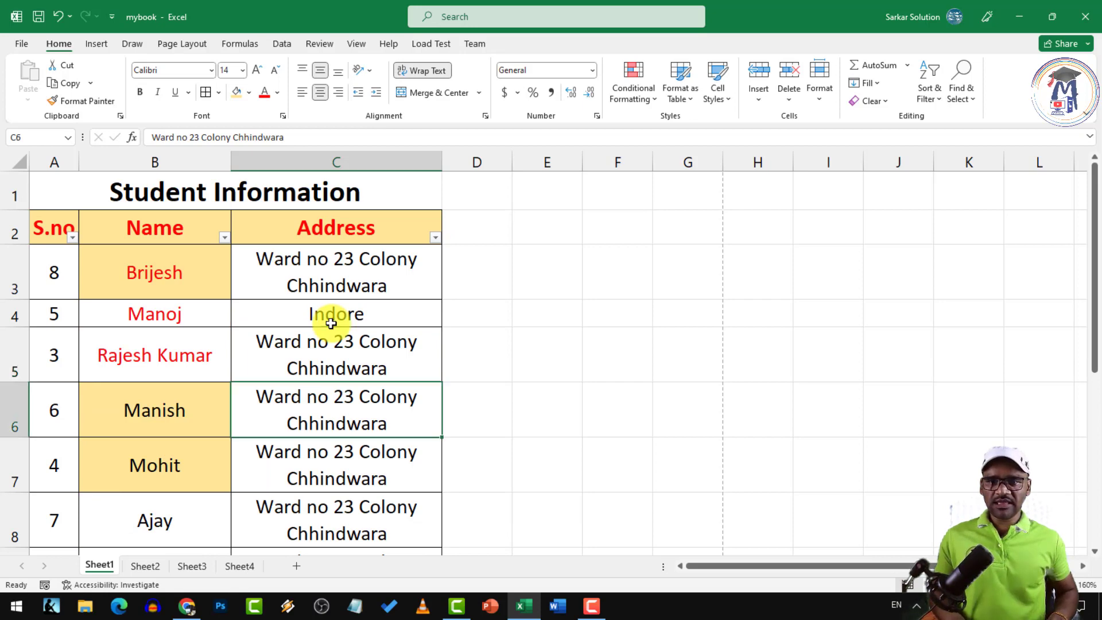
pyautogui.press('BackSpace')
pyautogui.write('Ch')
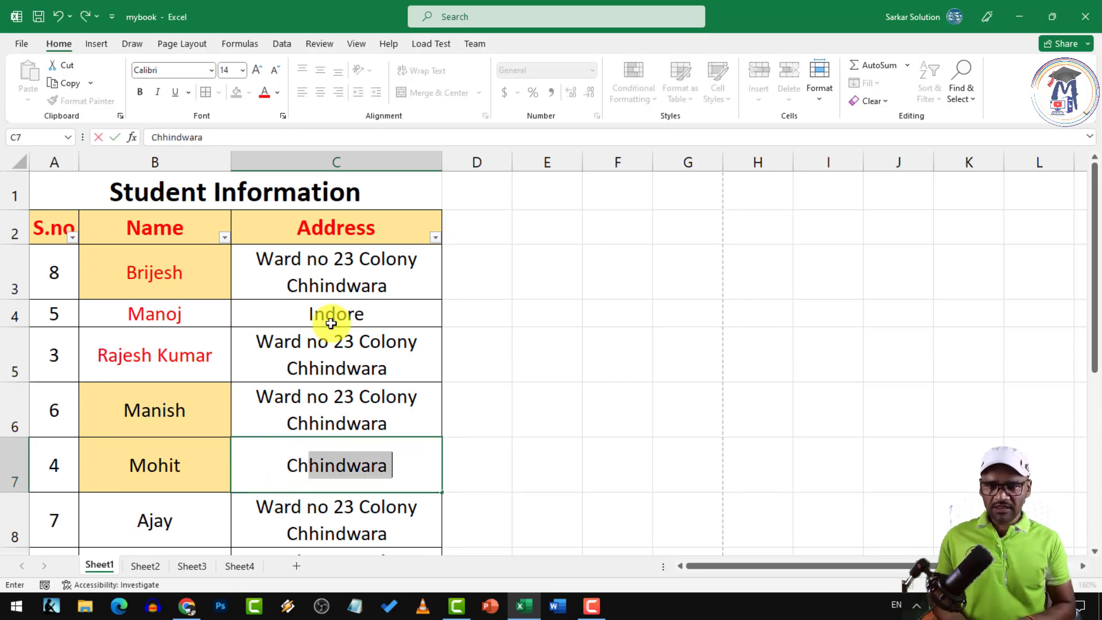
pyautogui.write('hin')
pyautogui.press('Return')
pyautogui.press('Return')
pyautogui.press('Return')
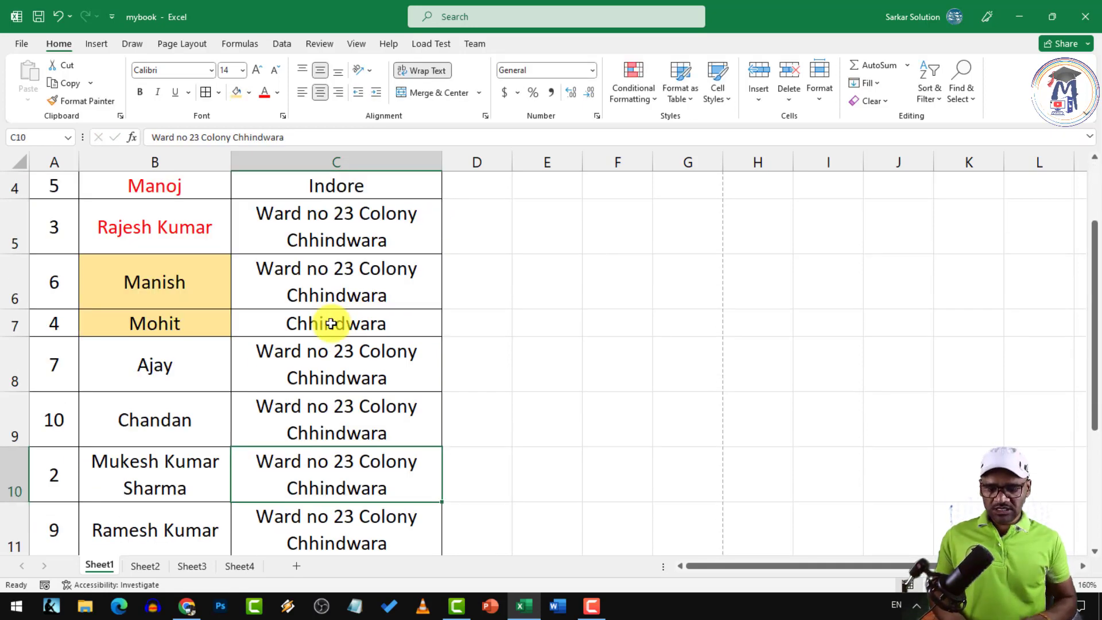
# Enter Indore in C10 and Jabalpur in C11 and C8
pyautogui.write('Indo')
pyautogui.press('Return')
pyautogui.write('Jabalpur')
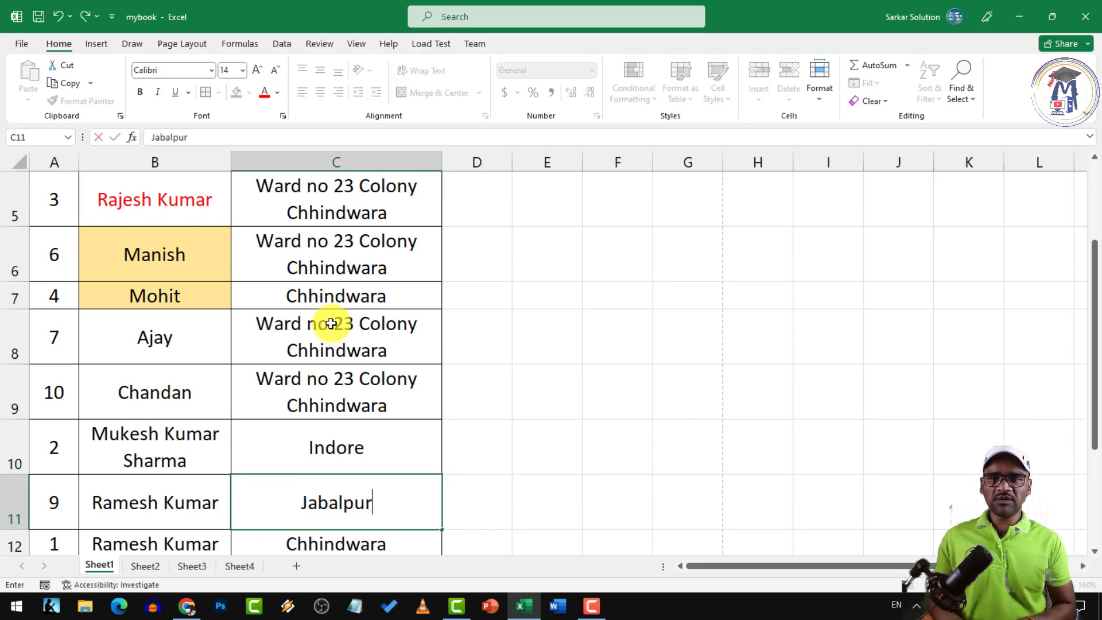
pyautogui.press('Return')
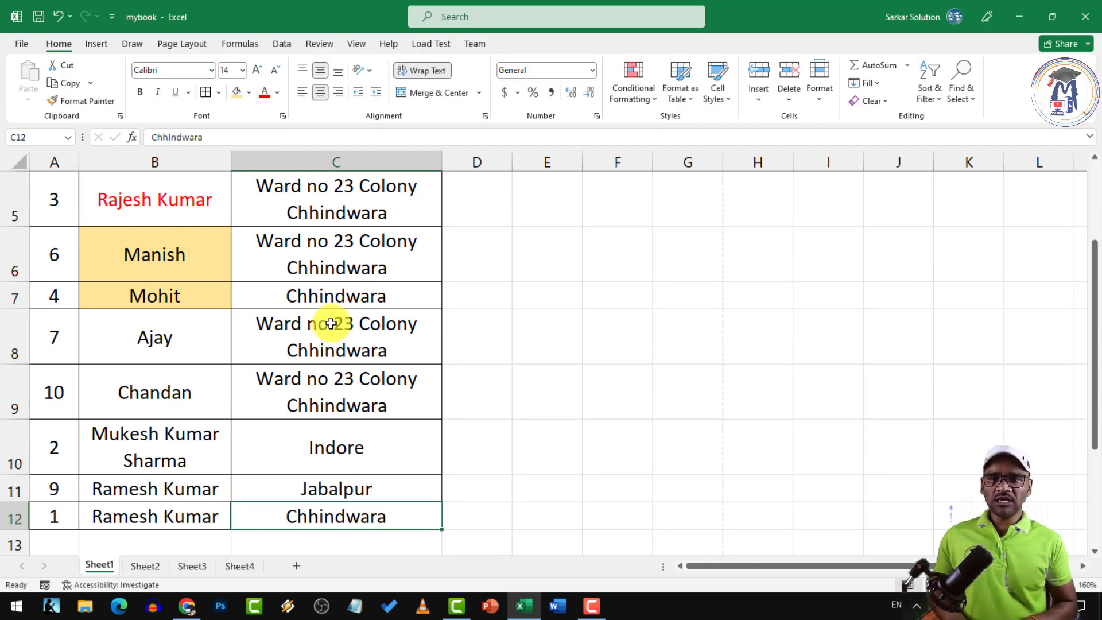
pyautogui.press('Up')
pyautogui.press('Up')
pyautogui.press('Up')
pyautogui.press('Up')
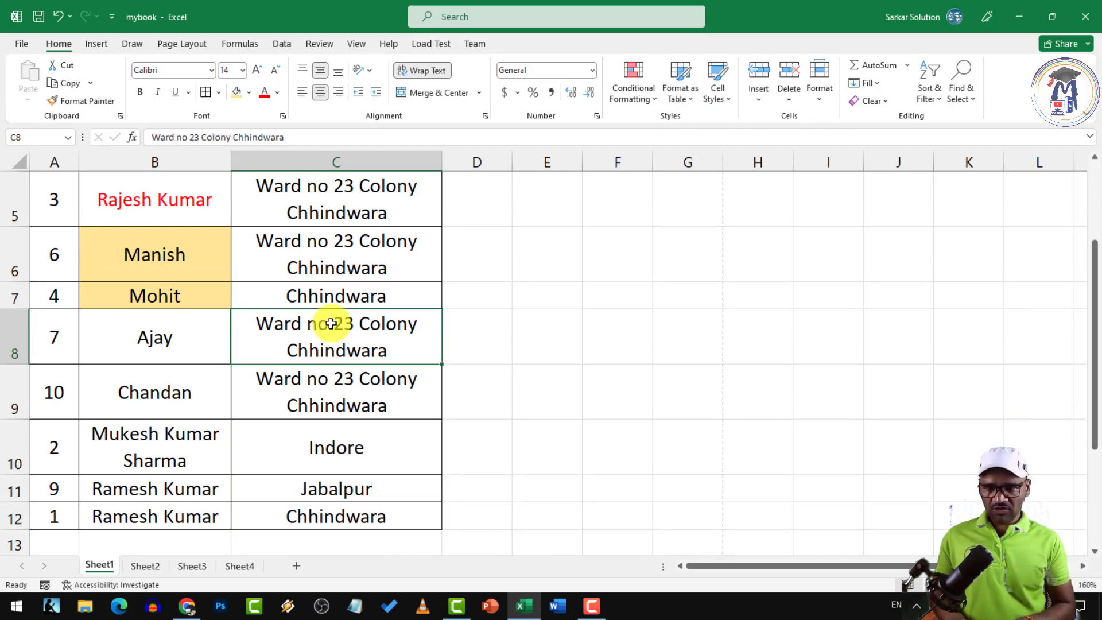
pyautogui.write('Jabalpu')
pyautogui.press('Return')
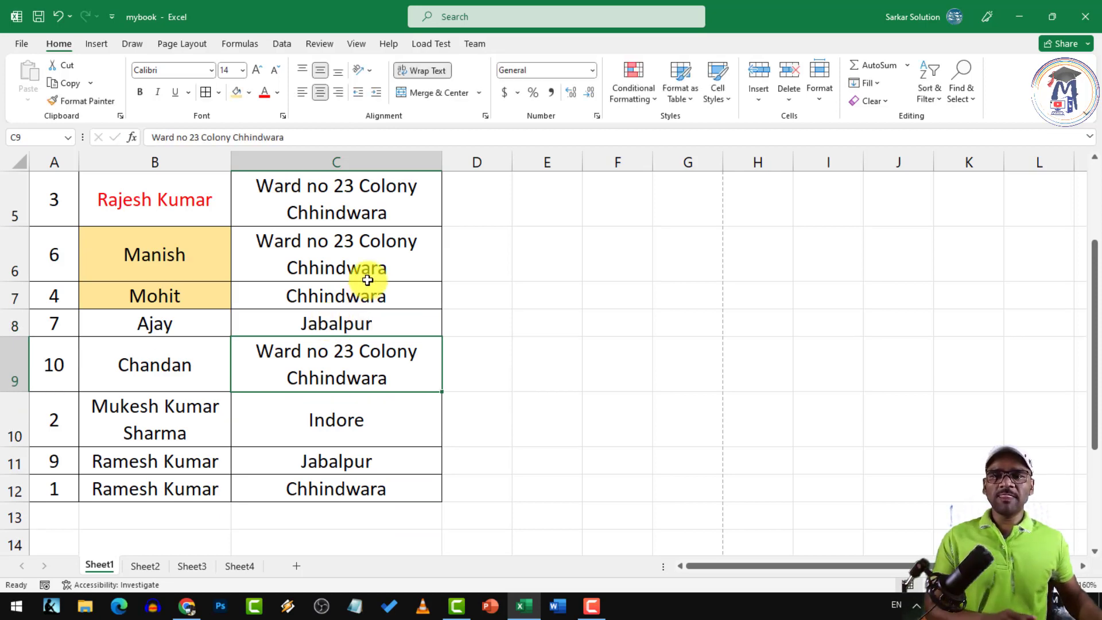
pyautogui.scroll(2, 364, 253)
pyautogui.click(212, 233)
pyautogui.click(310, 232)
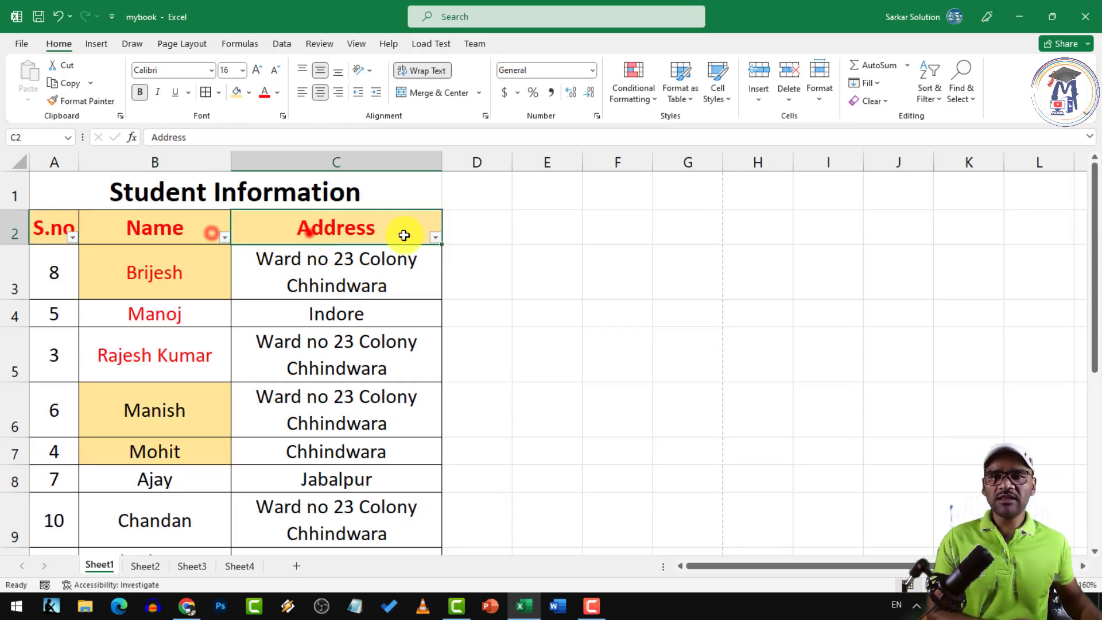
# Filter the Address column to Chhindwara only, then to Chhindwara and Indore
pyautogui.click(435, 237)
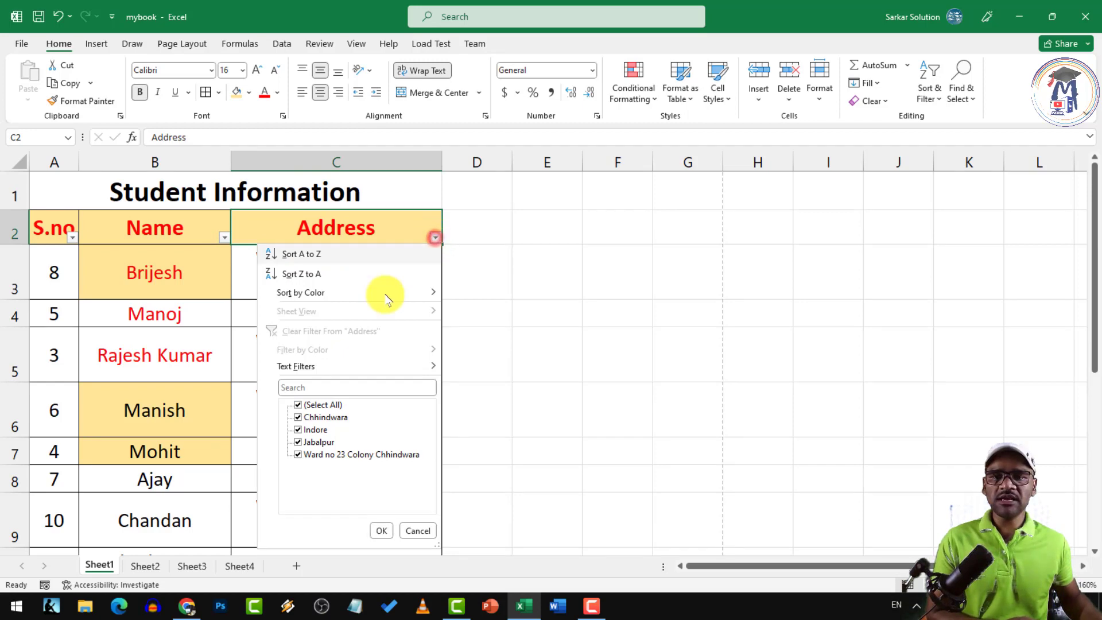
pyautogui.click(298, 418)
pyautogui.click(381, 530)
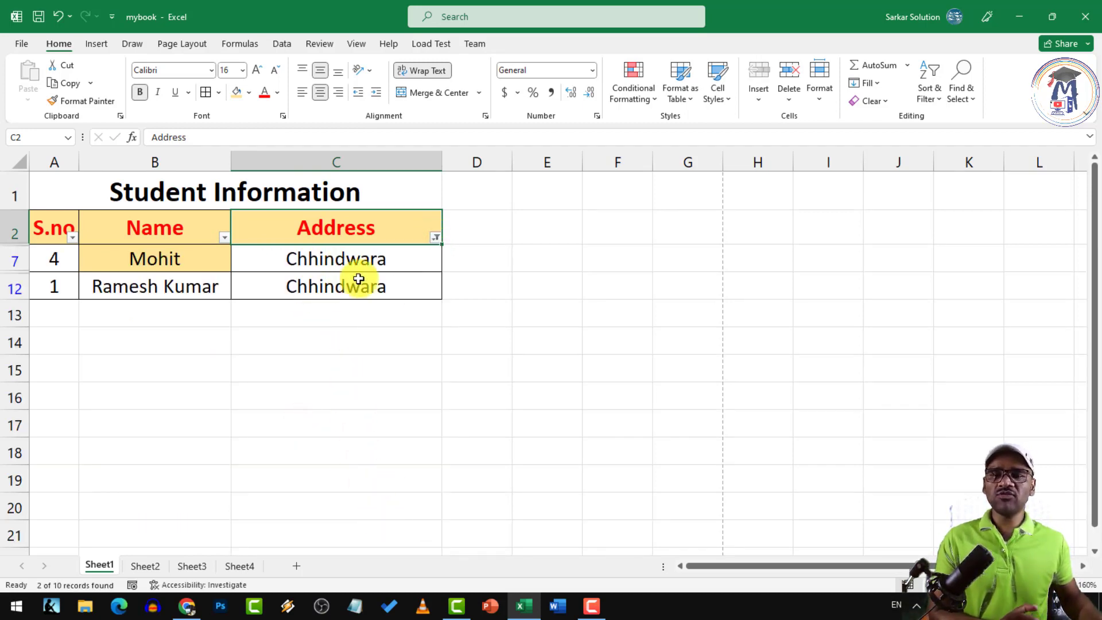
pyautogui.click(436, 238)
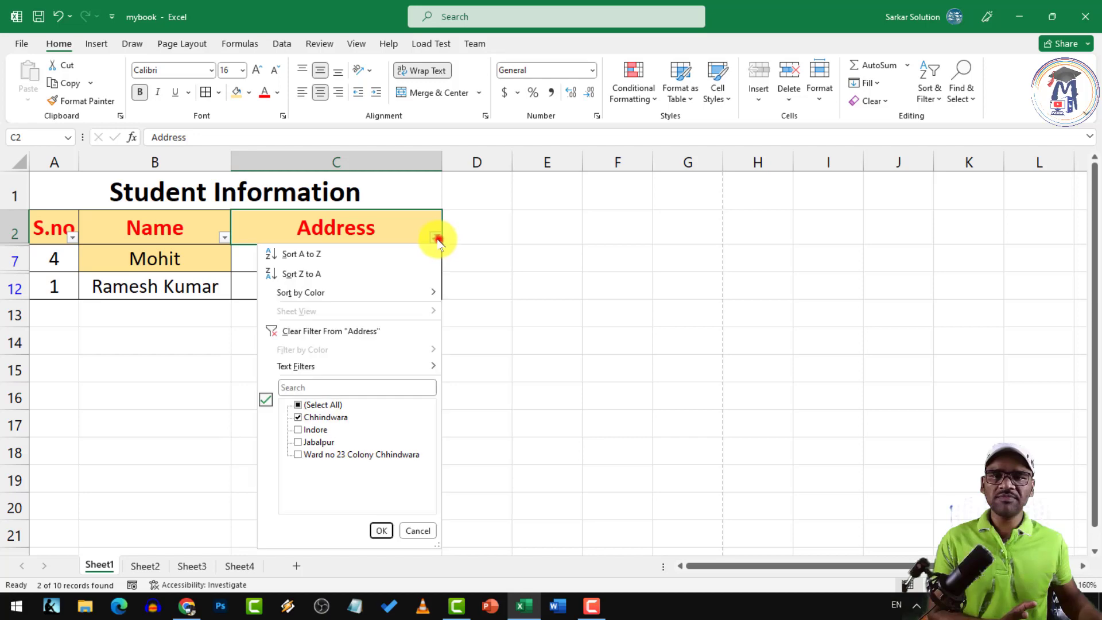
pyautogui.click(299, 431)
pyautogui.click(380, 529)
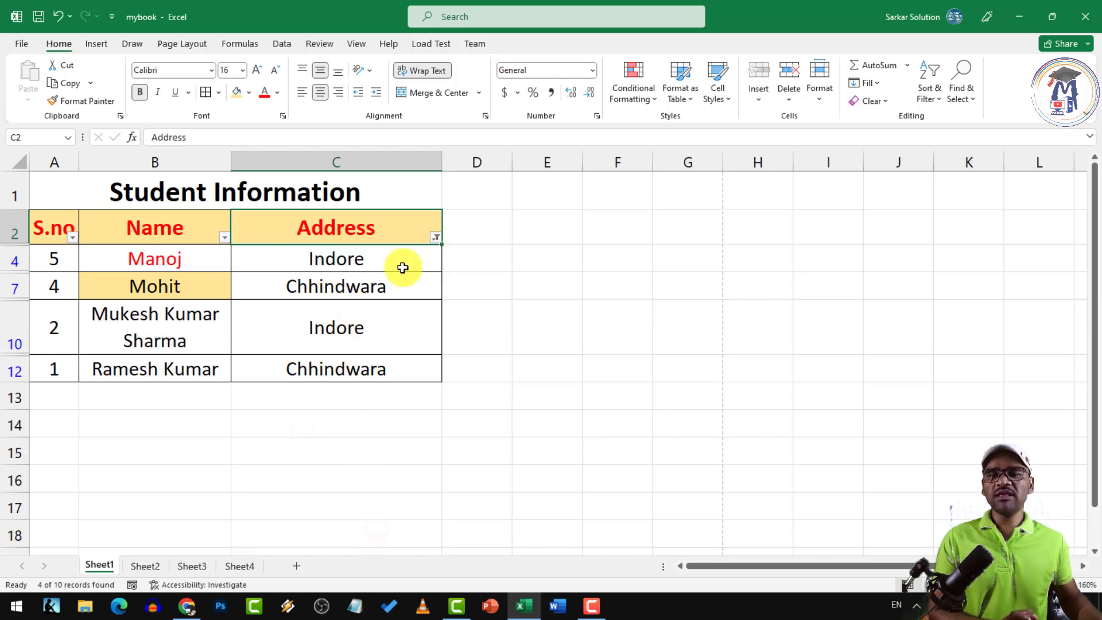
# Change the Address filter to show only Indore and Jabalpur rows
pyautogui.click(436, 237)
pyautogui.click(298, 417)
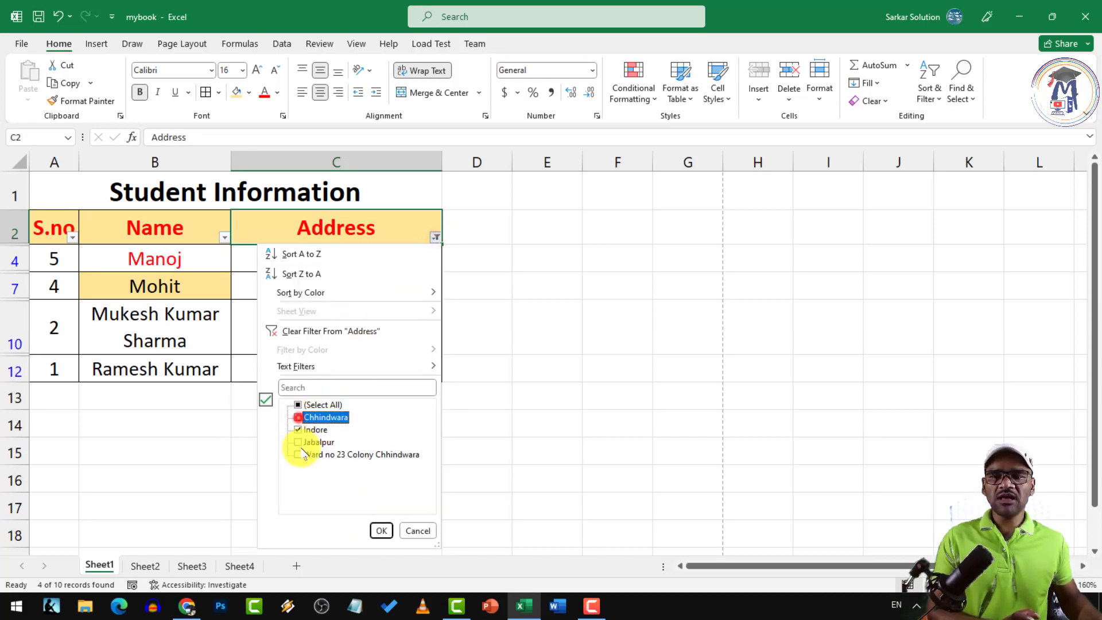
pyautogui.click(299, 442)
pyautogui.click(380, 531)
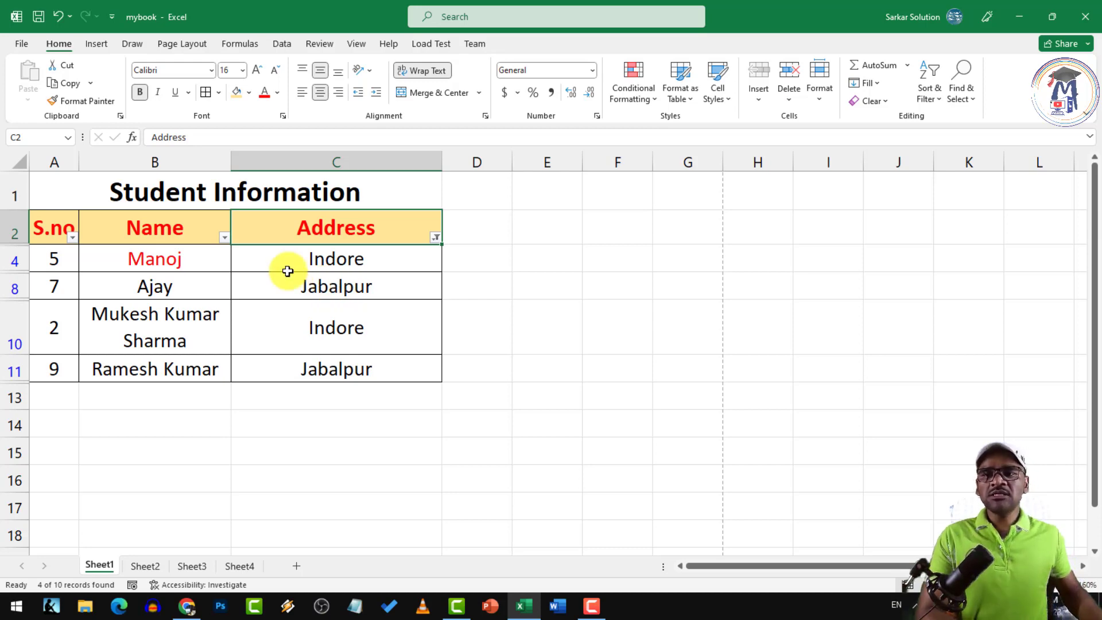
pyautogui.click(30, 226)
pyautogui.click(280, 222)
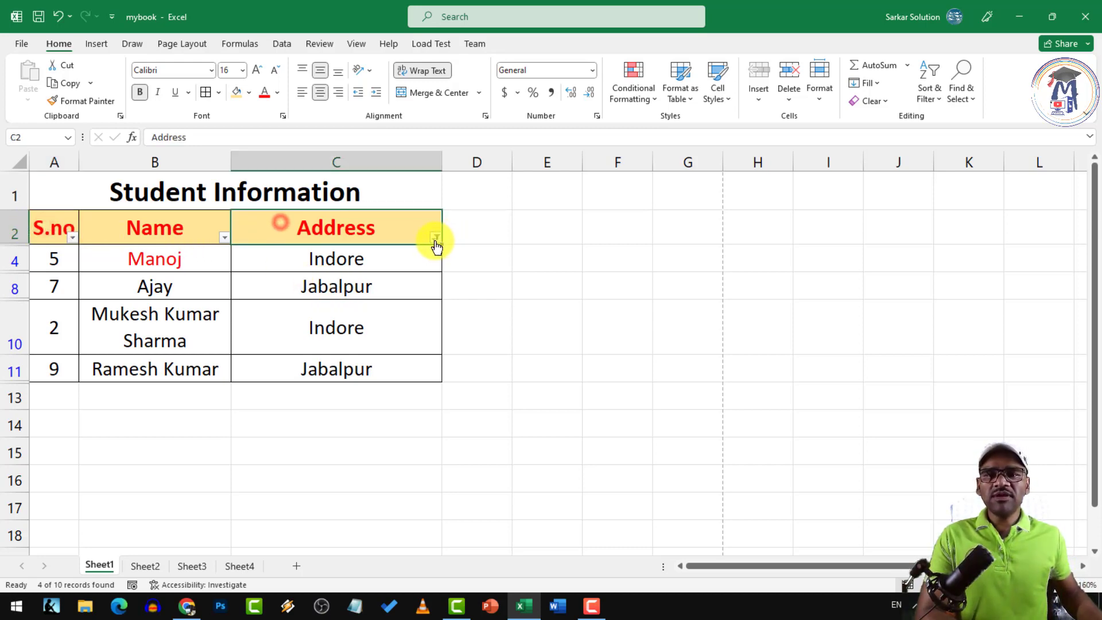
# Select header row A2:C2 and turn Filter off so all ten students show
pyautogui.click(435, 238)
pyautogui.click(44, 227)
pyautogui.moveTo(44, 226); pyautogui.dragTo(278, 226)
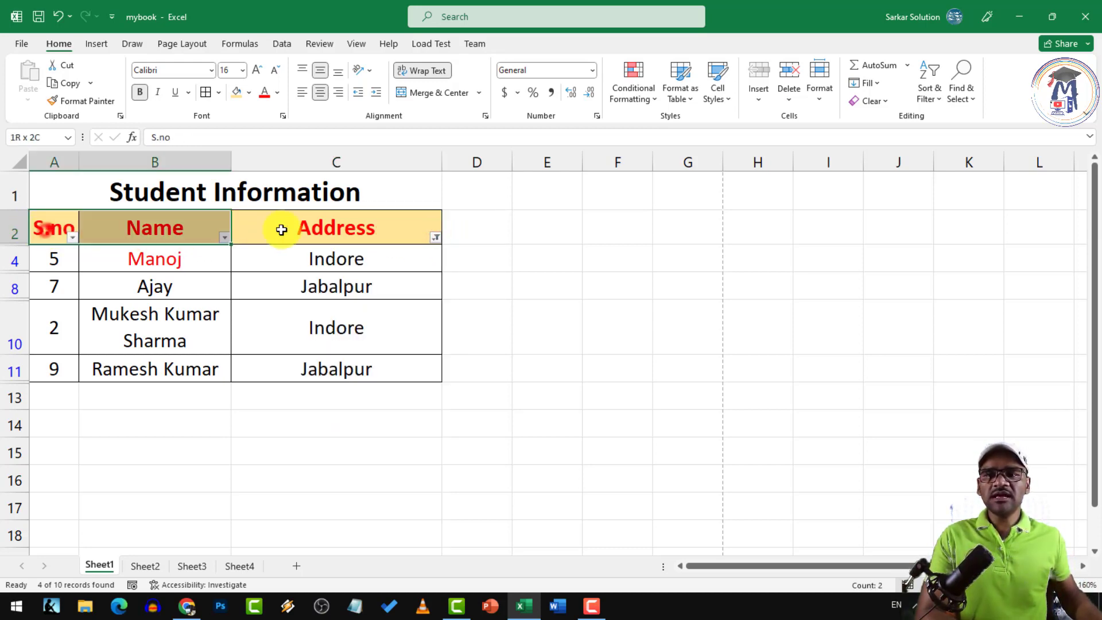
pyautogui.click(435, 236)
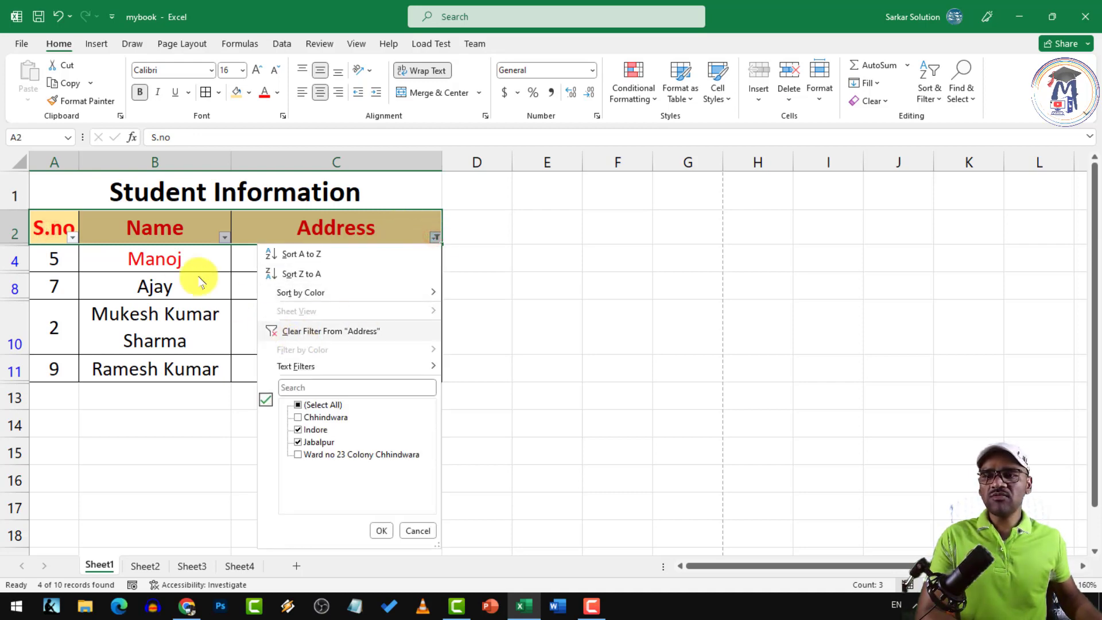
pyautogui.click(148, 244)
pyautogui.click(57, 228)
pyautogui.click(351, 229)
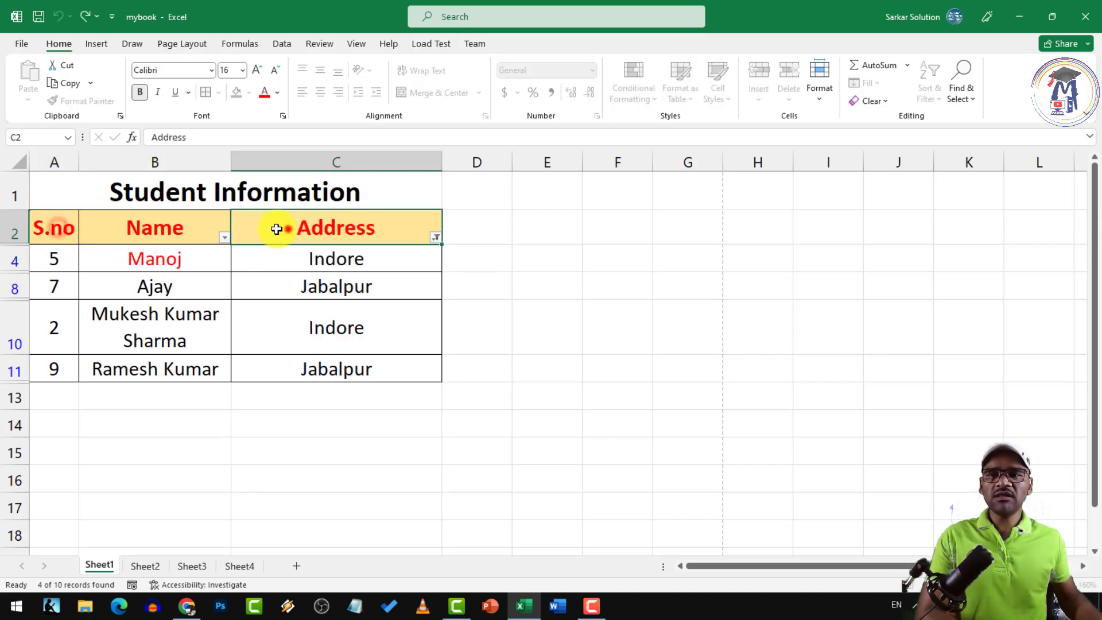
pyautogui.moveTo(37, 228); pyautogui.dragTo(393, 228)
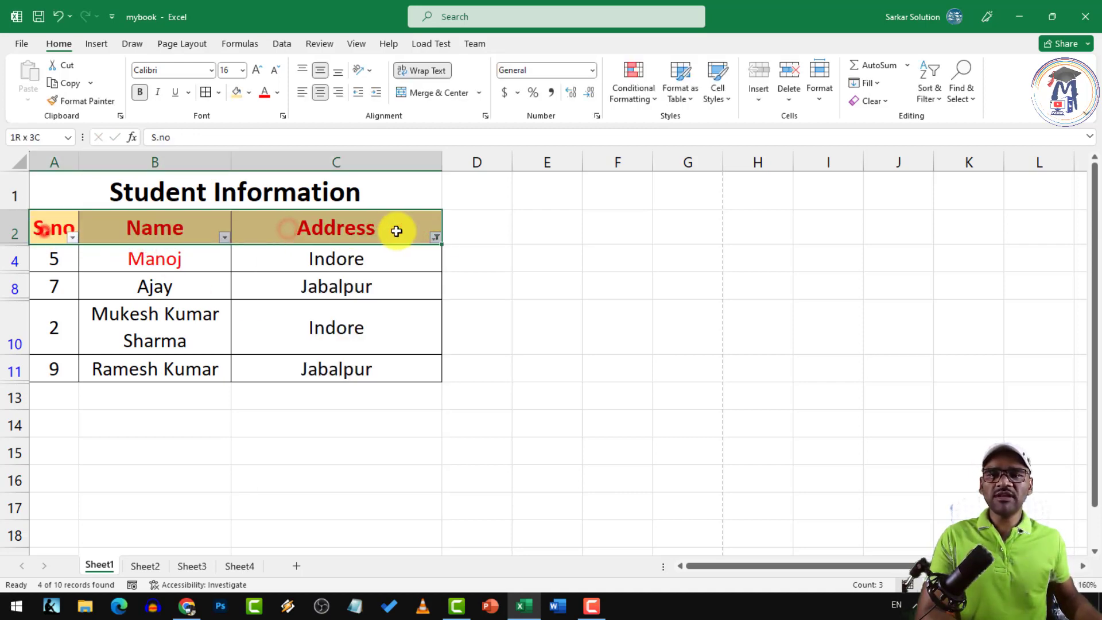
pyautogui.click(935, 98)
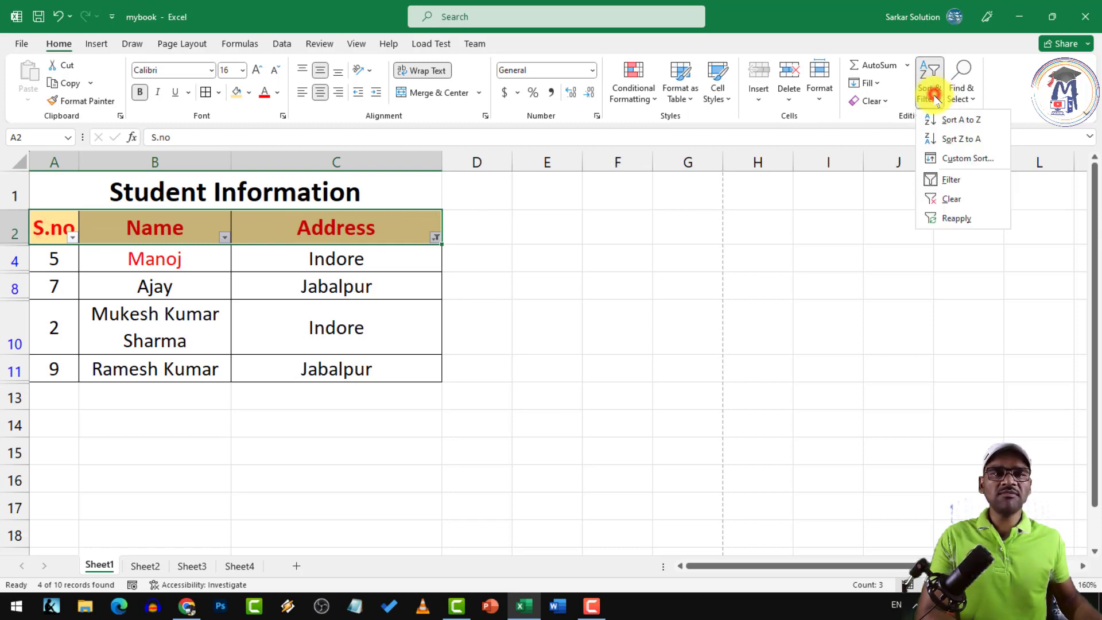
pyautogui.click(948, 181)
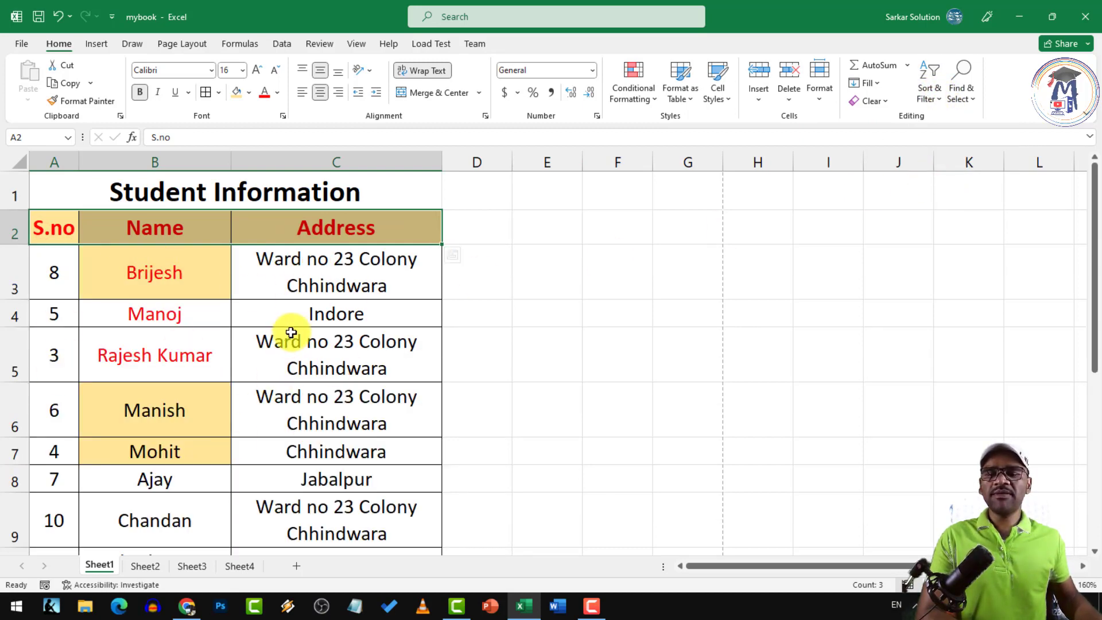
pyautogui.scroll(-1, 290, 330)
pyautogui.scroll(1, 291, 332)
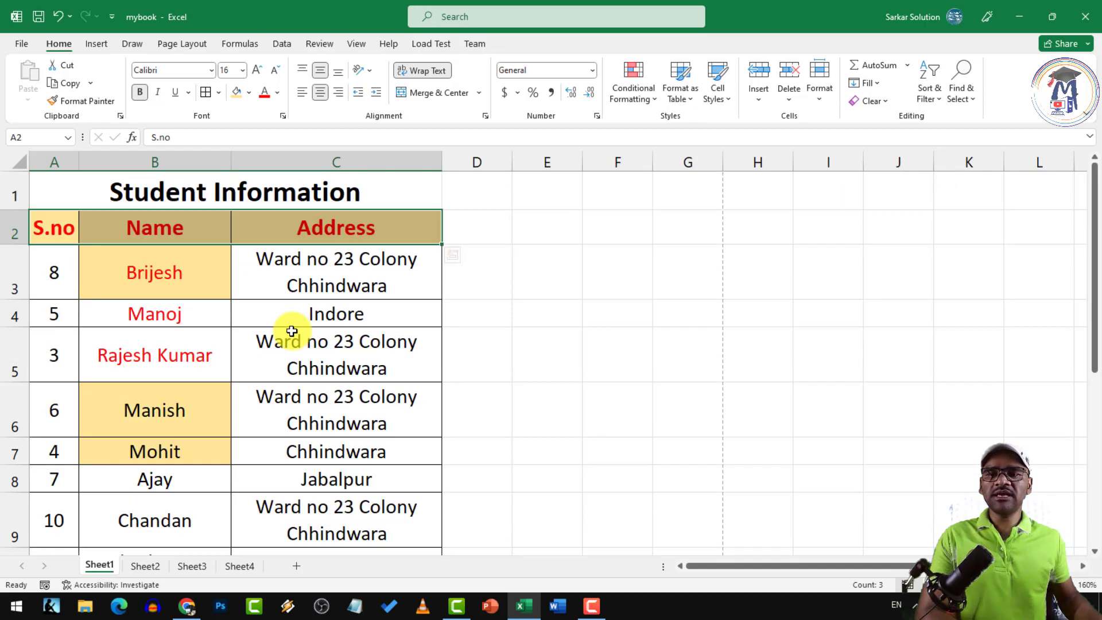
# Format A2:C12 as a table with headers in a blue Medium banded style
pyautogui.click(64, 227)
pyautogui.moveTo(104, 237); pyautogui.dragTo(369, 514)
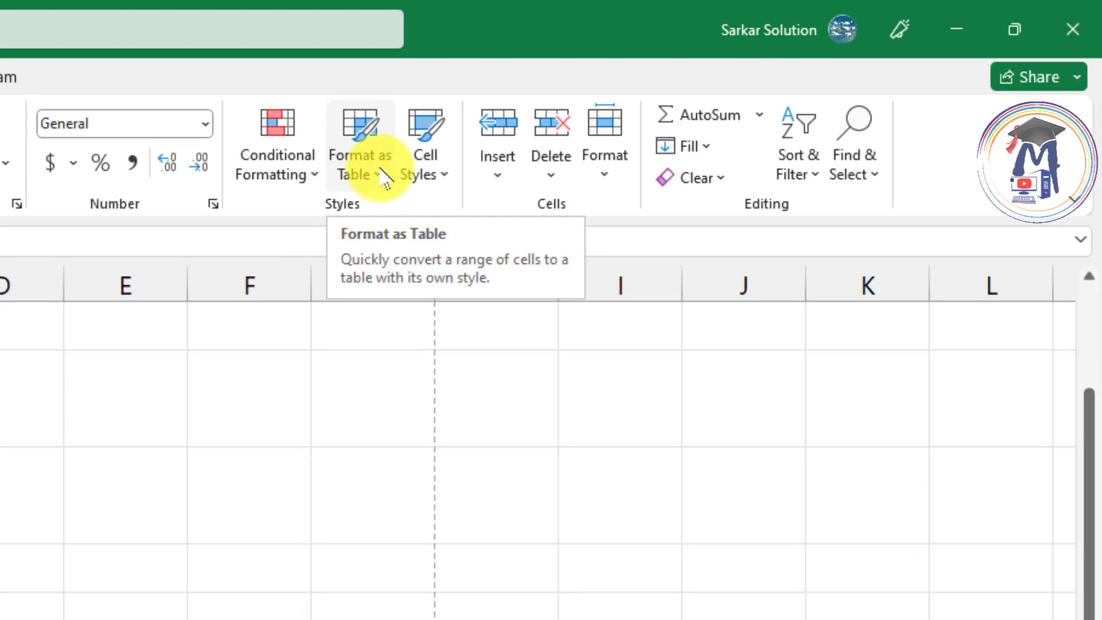
pyautogui.click(384, 178)
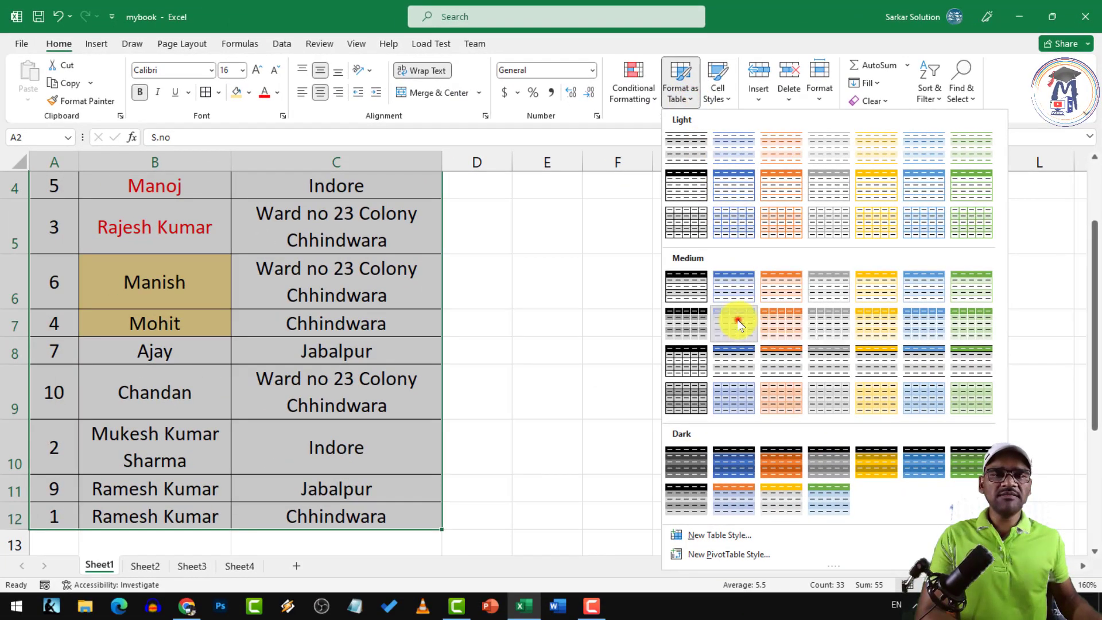
pyautogui.click(738, 324)
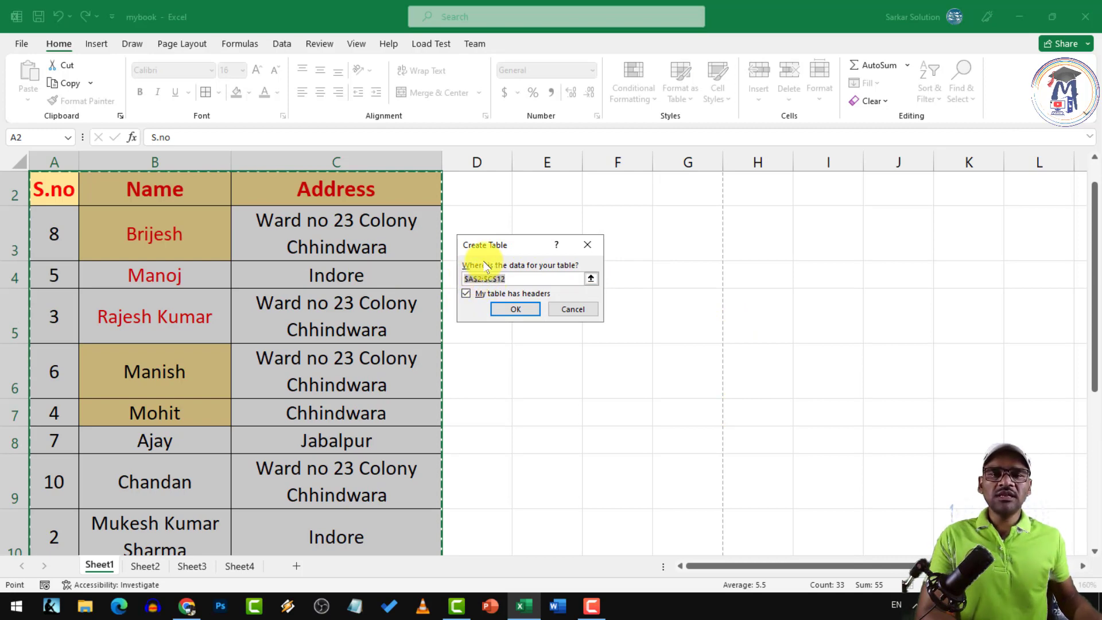
pyautogui.click(514, 310)
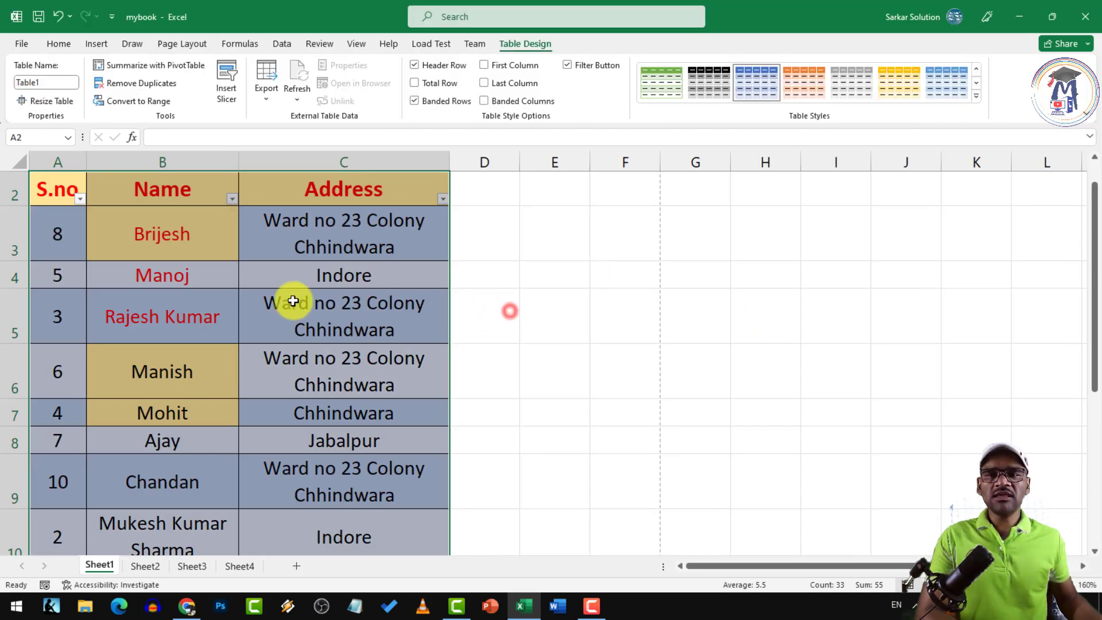
# Apply Clear Formats to the whole table A2:C12, removing red font, gold fills and wrapping
pyautogui.scroll(1, 220, 315)
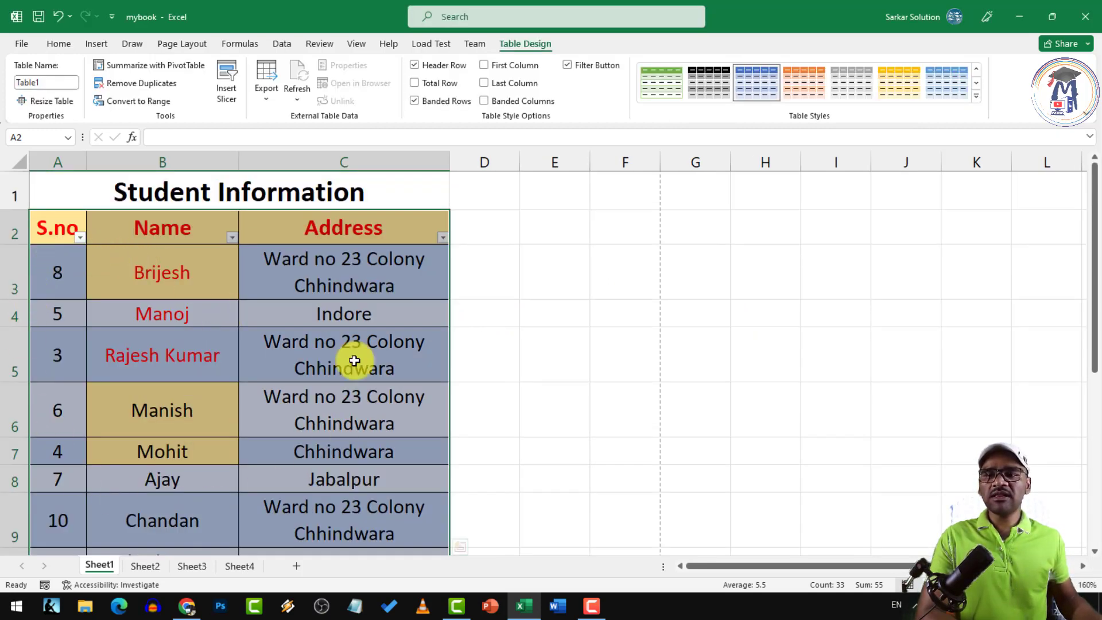
pyautogui.click(197, 286)
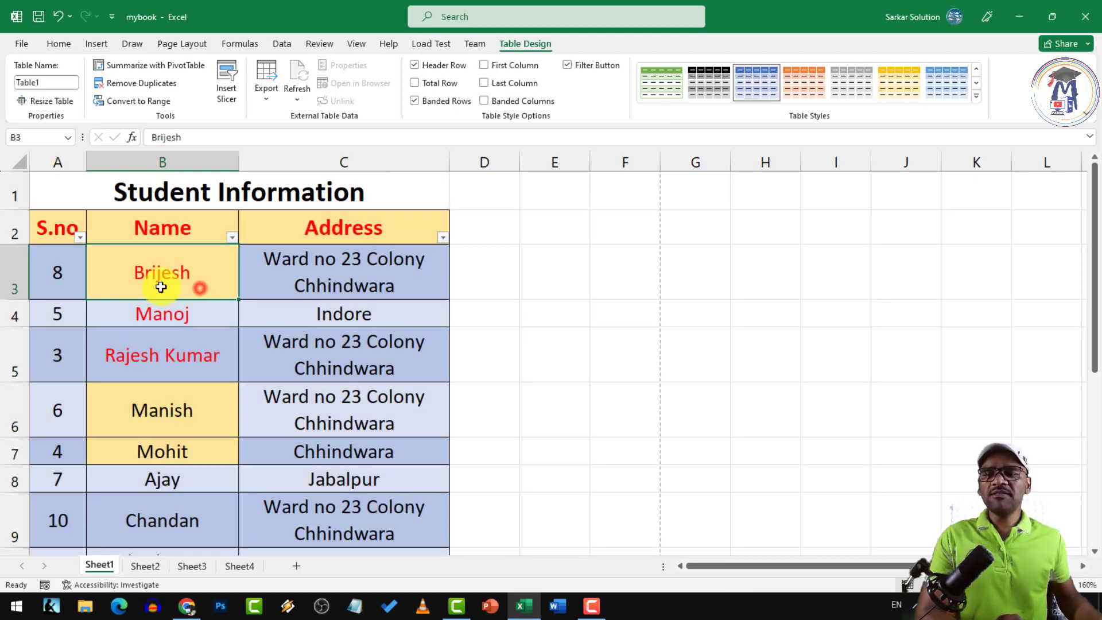
pyautogui.click(179, 418)
pyautogui.click(176, 340)
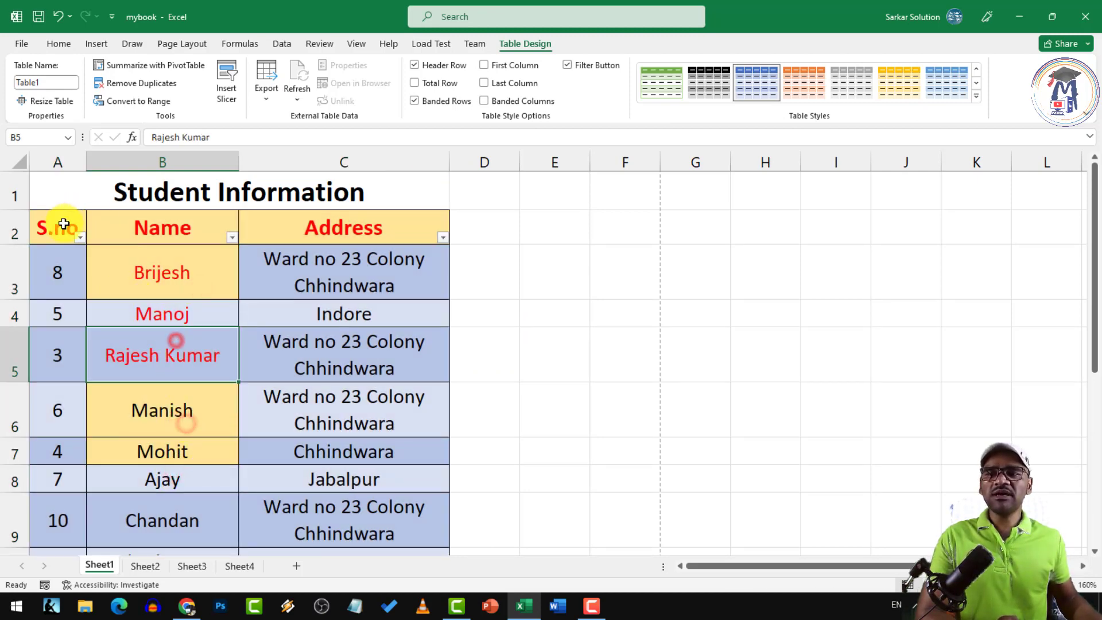
pyautogui.moveTo(63, 224); pyautogui.dragTo(386, 522)
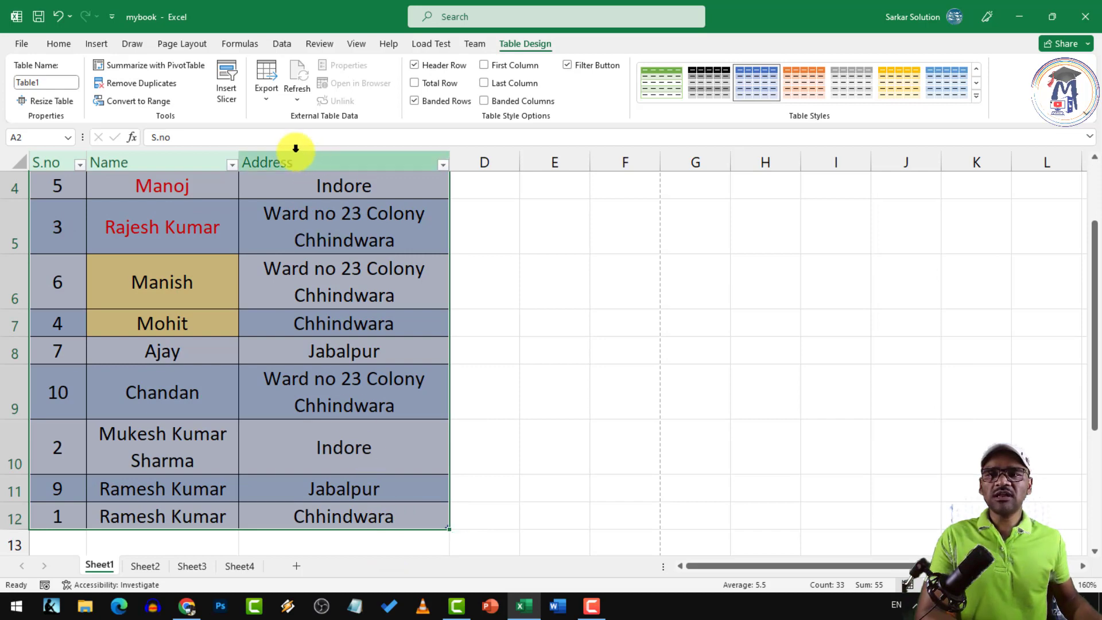
pyautogui.click(59, 44)
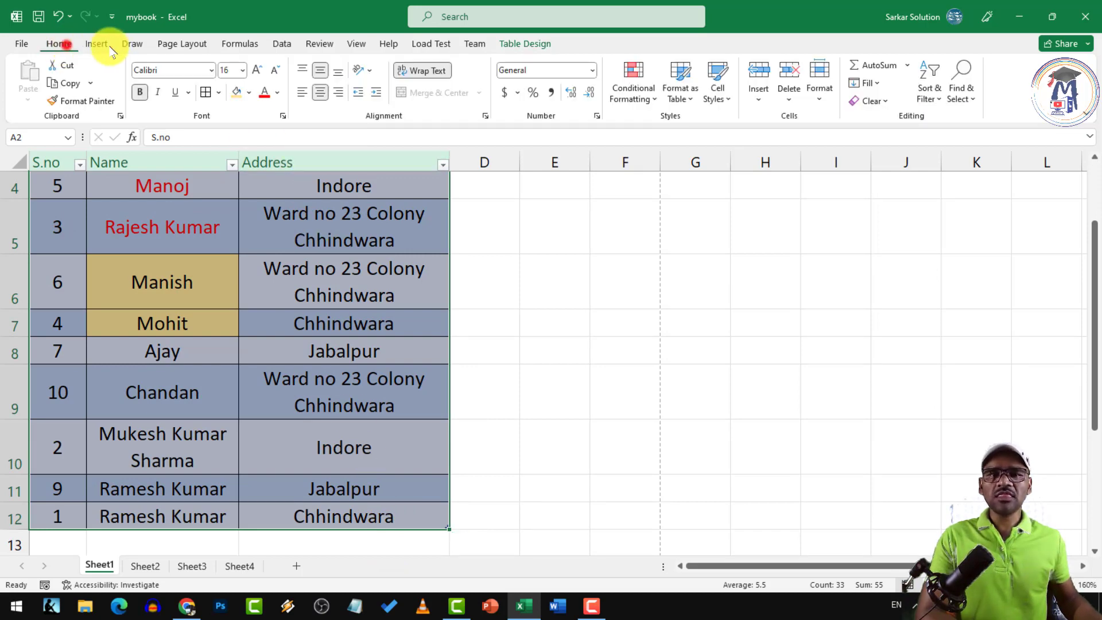
pyautogui.click(887, 104)
pyautogui.click(895, 137)
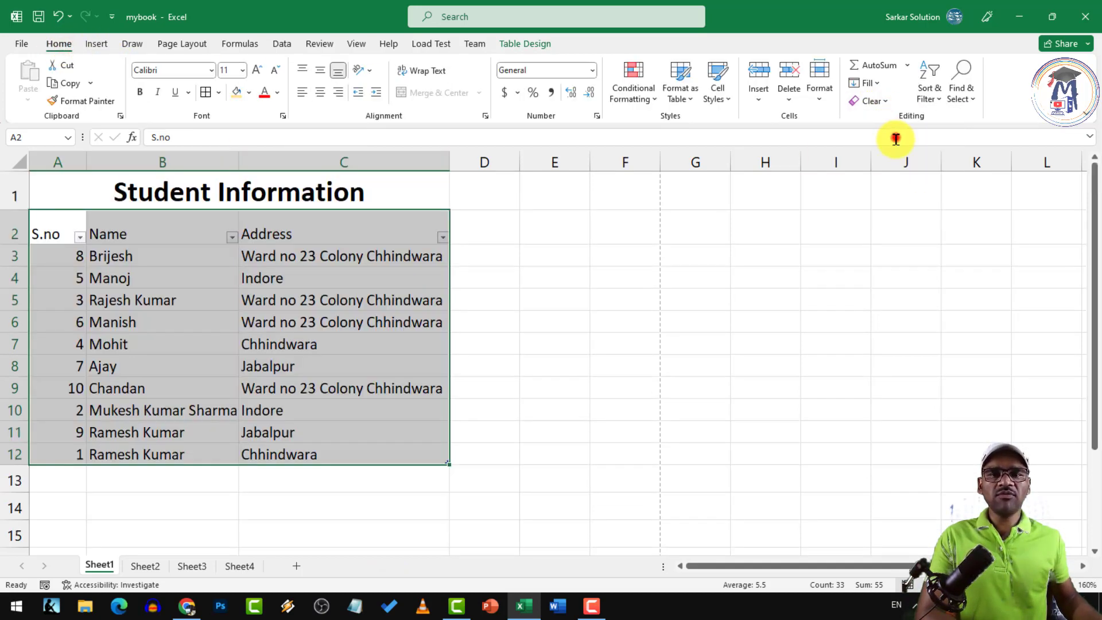
pyautogui.click(284, 269)
pyautogui.moveTo(58, 236); pyautogui.dragTo(421, 455)
# Apply an orange Medium banded table style to the student table
pyautogui.click(689, 97)
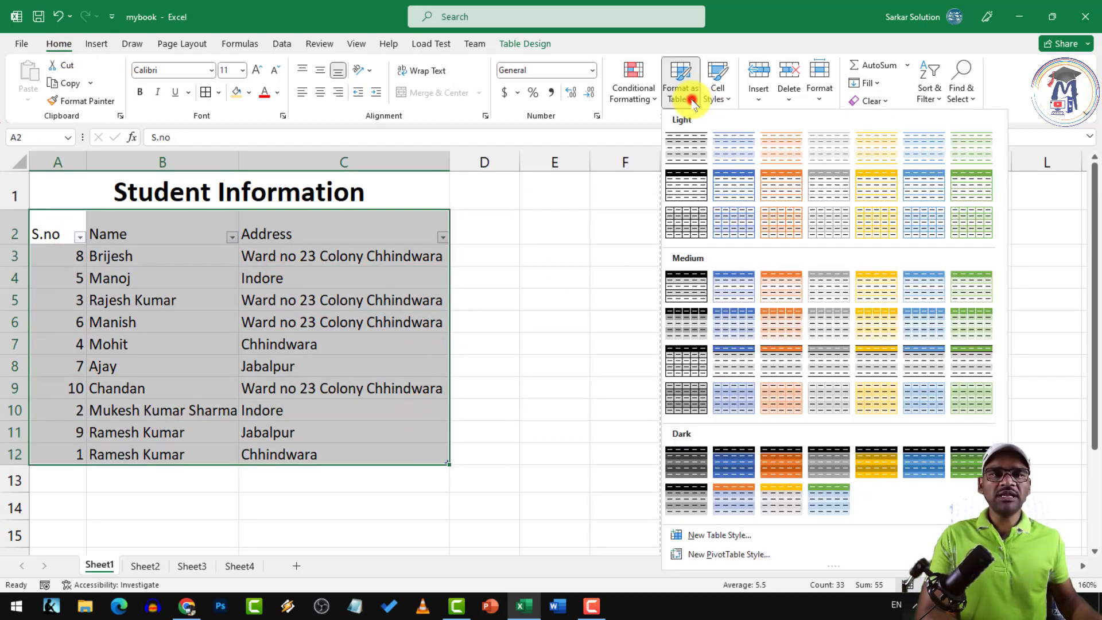
pyautogui.click(772, 328)
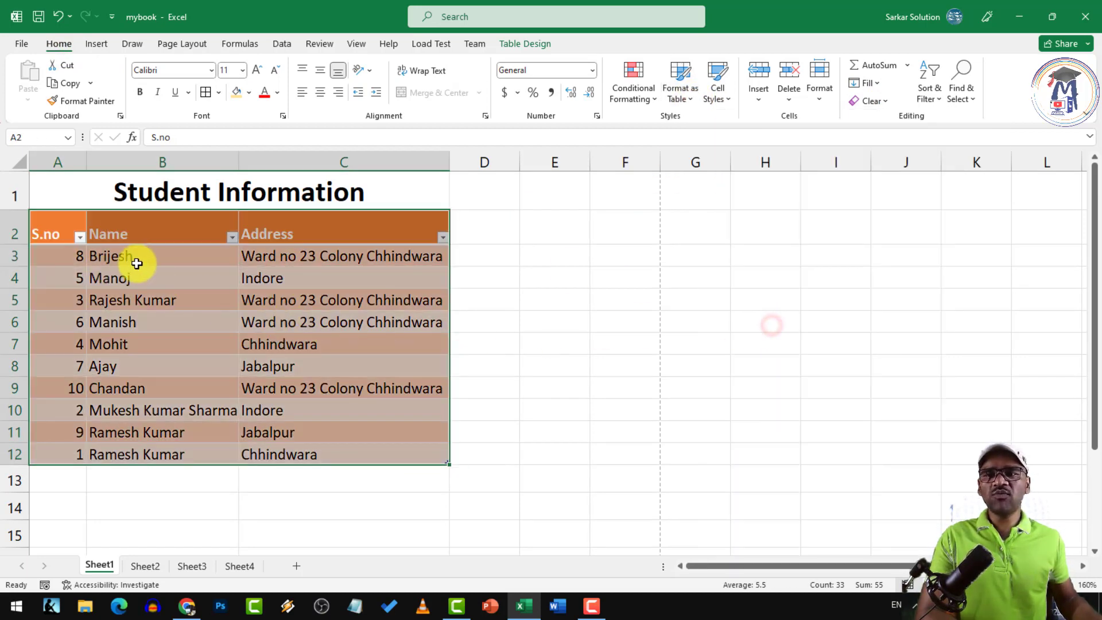
pyautogui.click(163, 240)
# Make the A2:C2 headers bold and centred both horizontally and vertically
pyautogui.moveTo(75, 231); pyautogui.dragTo(406, 229)
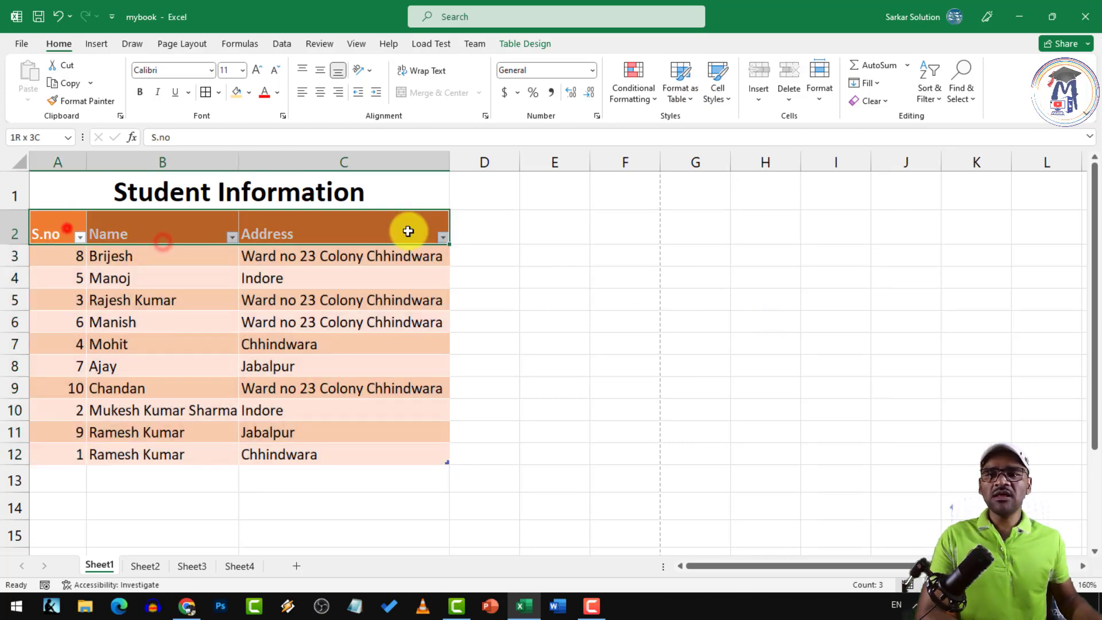
pyautogui.click(140, 92)
pyautogui.click(318, 92)
pyautogui.click(317, 93)
pyautogui.click(317, 93)
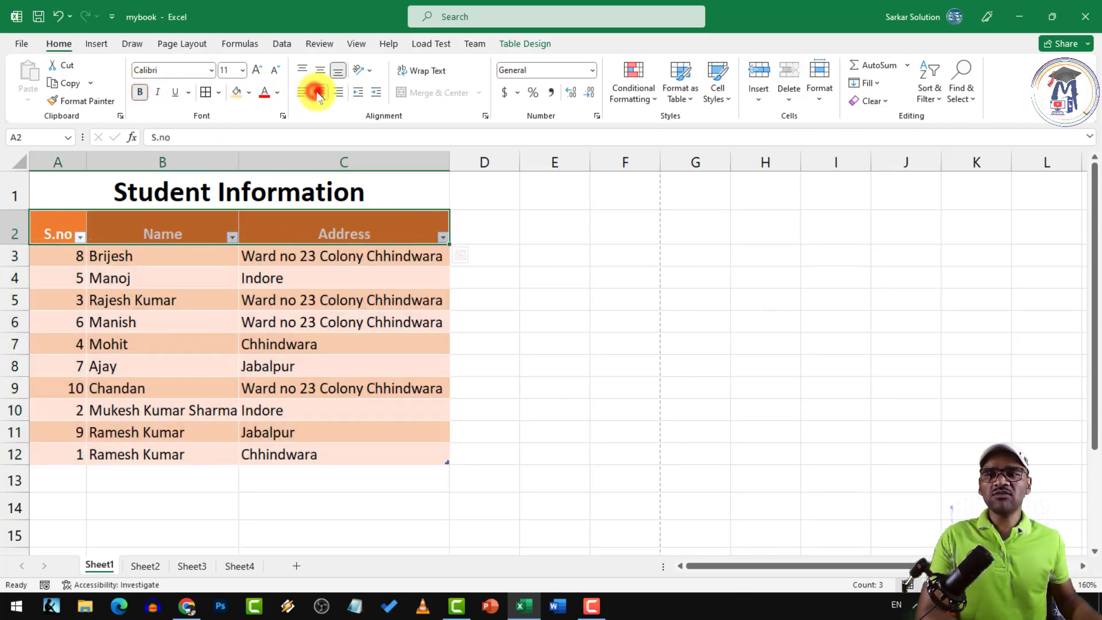
pyautogui.click(317, 71)
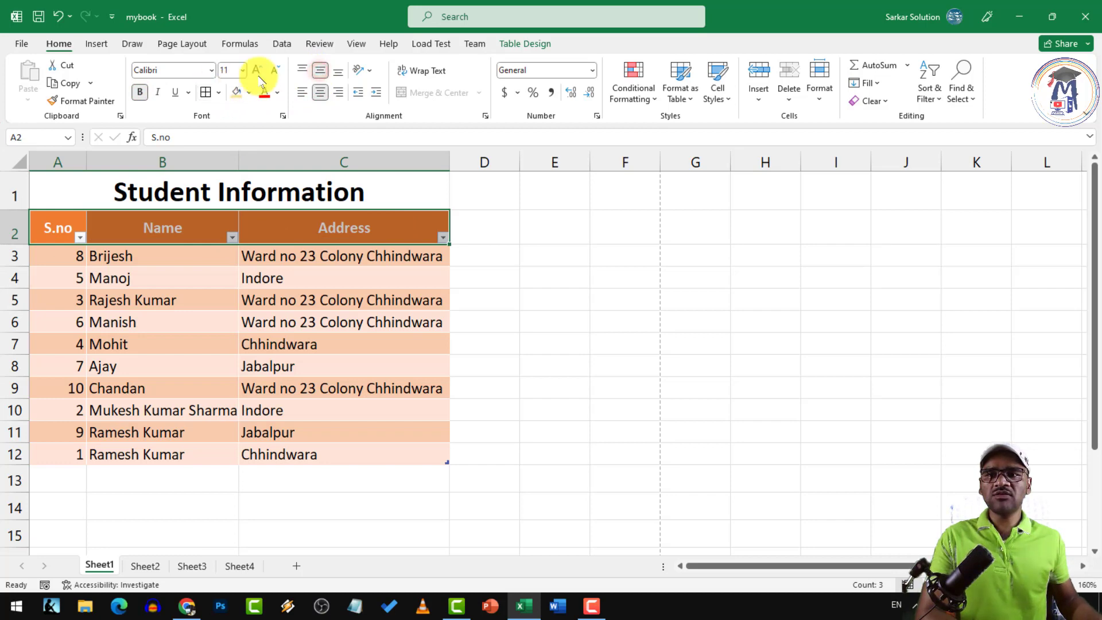
pyautogui.click(245, 296)
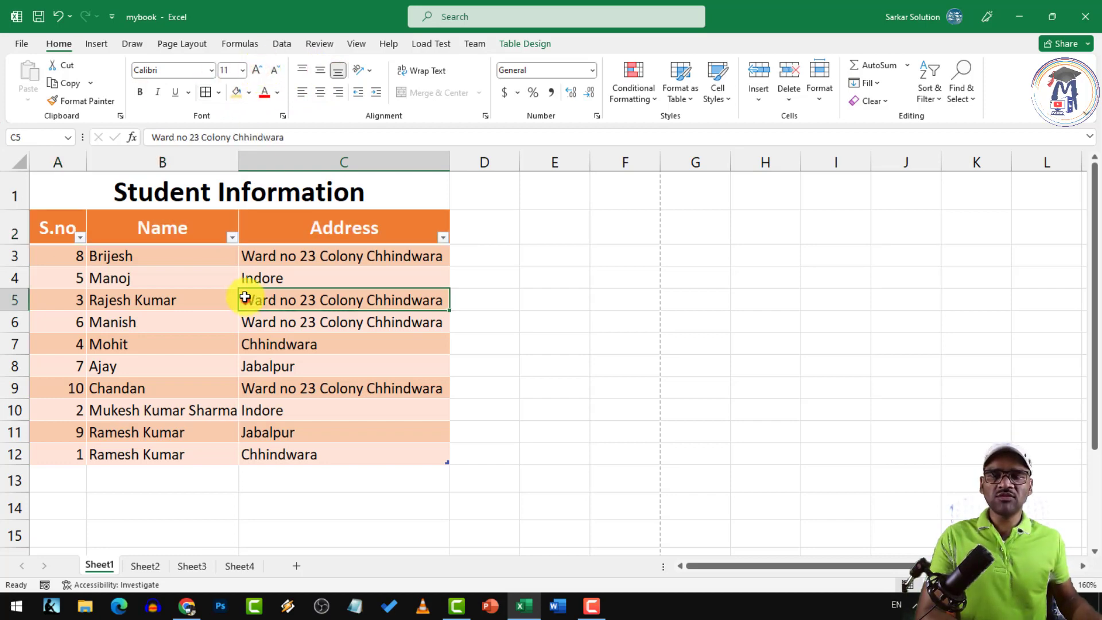
pyautogui.click(229, 271)
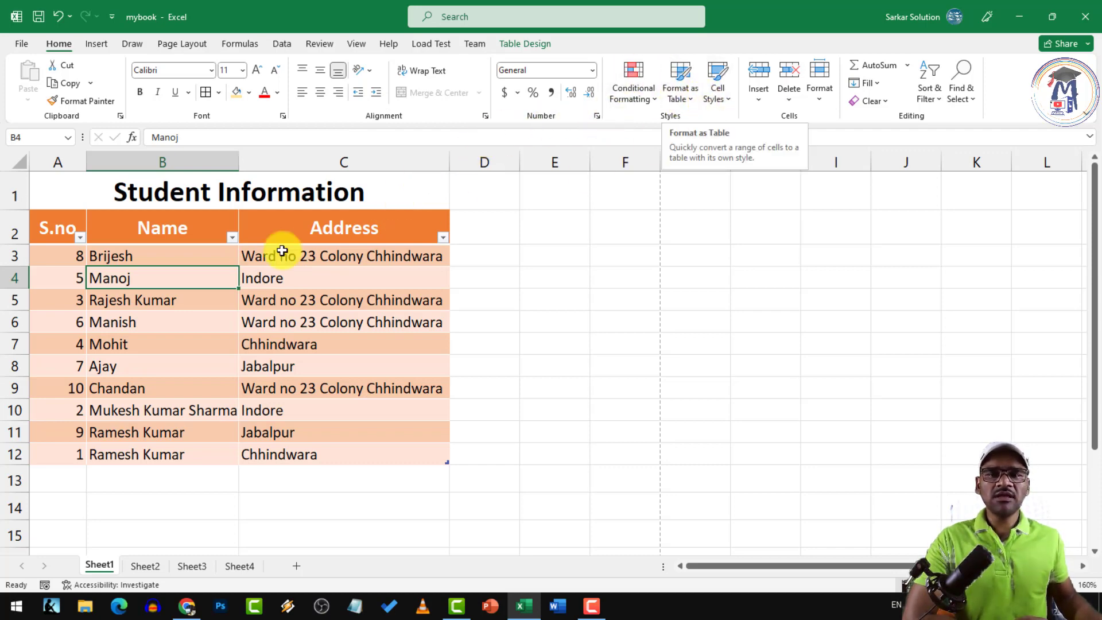
# Apply the blue Accent1 themed cell style to the header cells A2:C2
pyautogui.moveTo(67, 231); pyautogui.dragTo(342, 229)
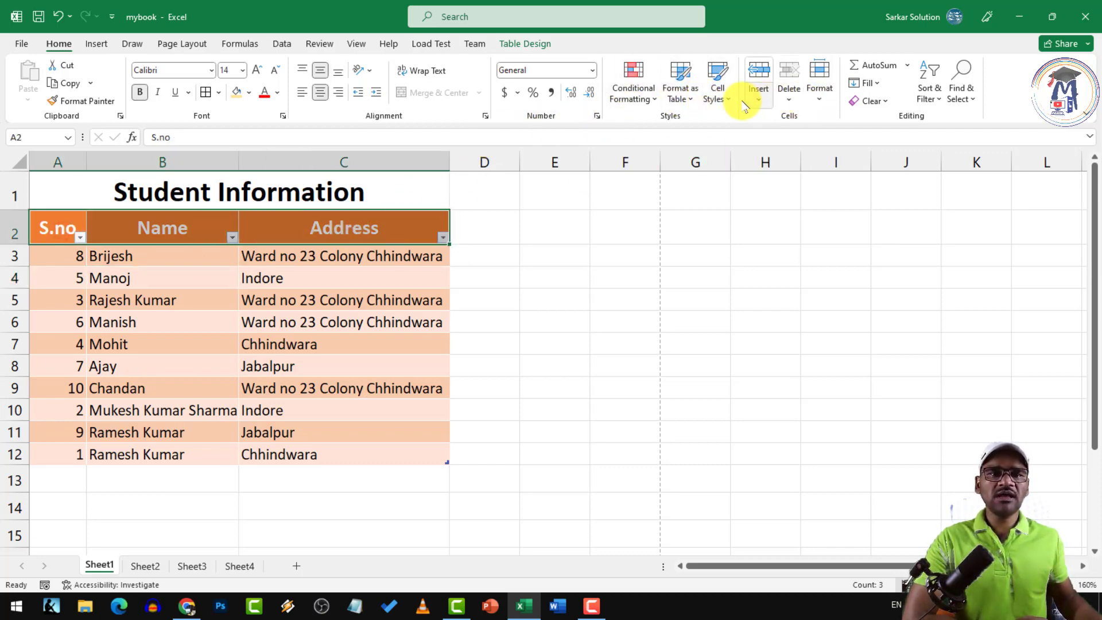
pyautogui.click(718, 91)
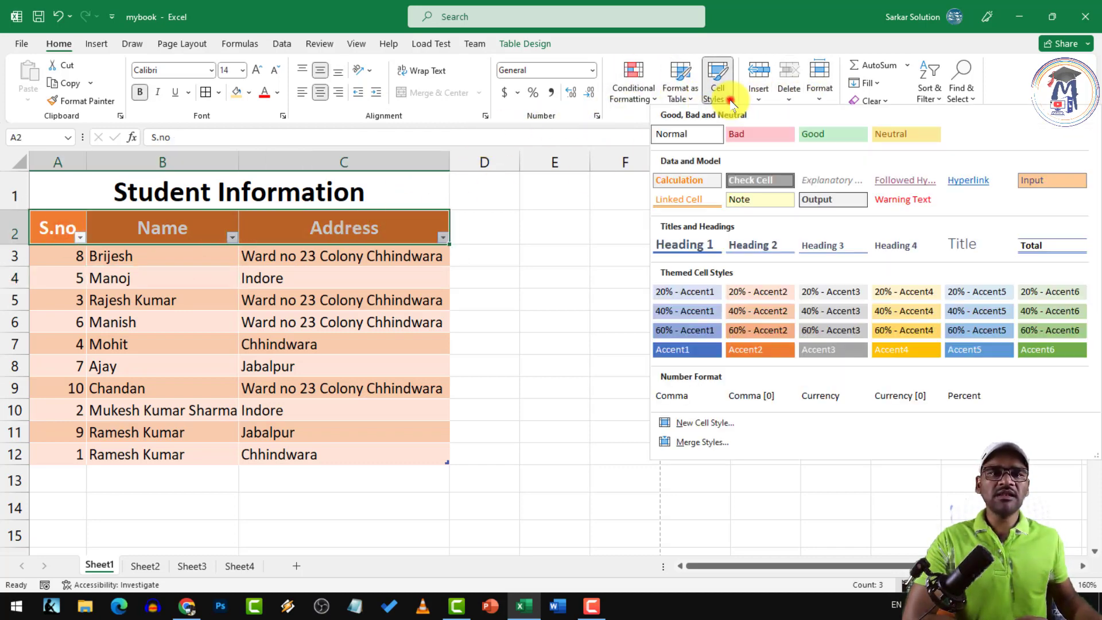
pyautogui.click(686, 347)
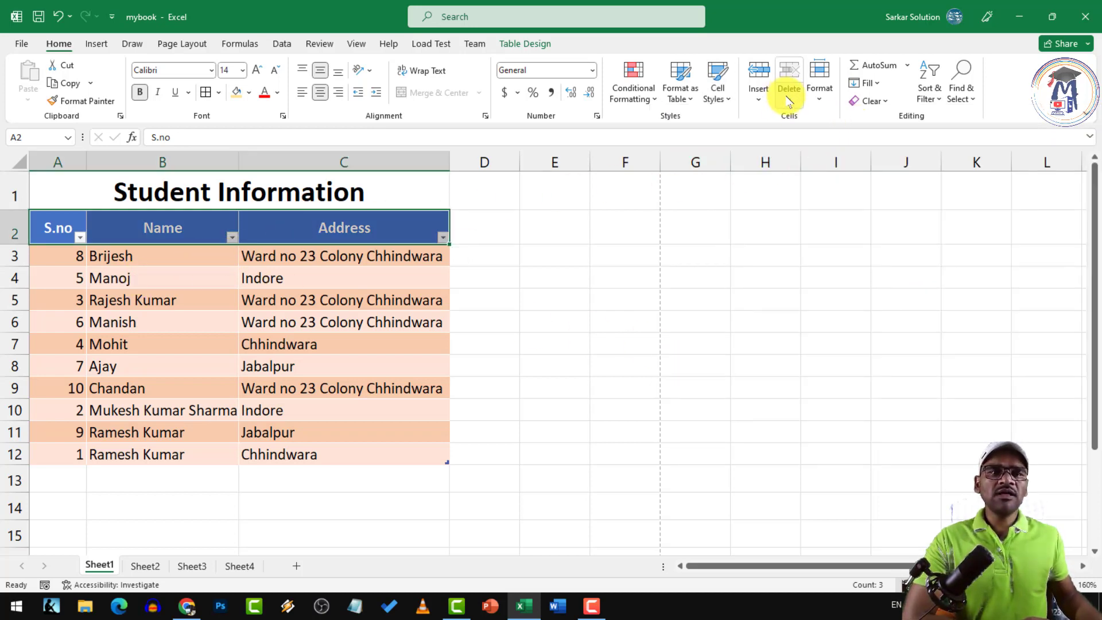
pyautogui.click(420, 161)
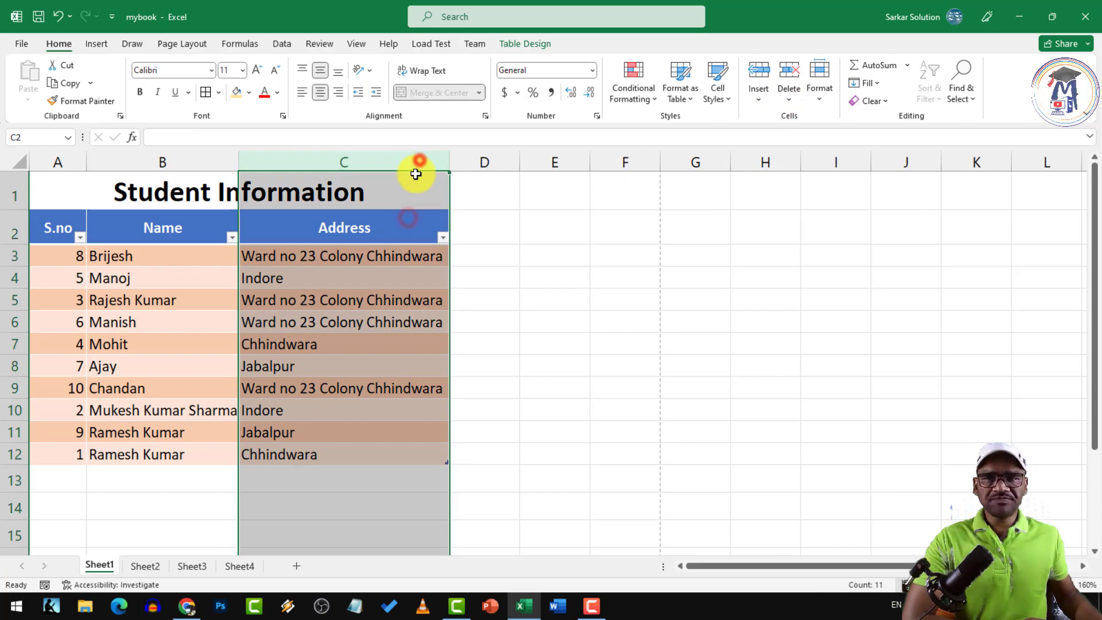
pyautogui.click(352, 235)
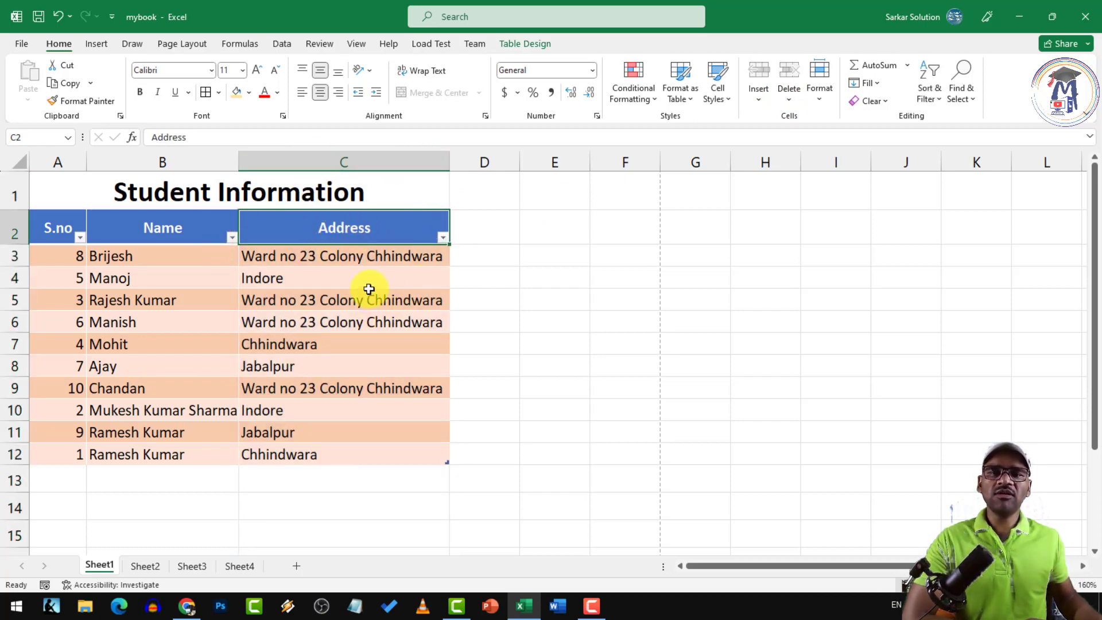
pyautogui.rightClick(315, 160)
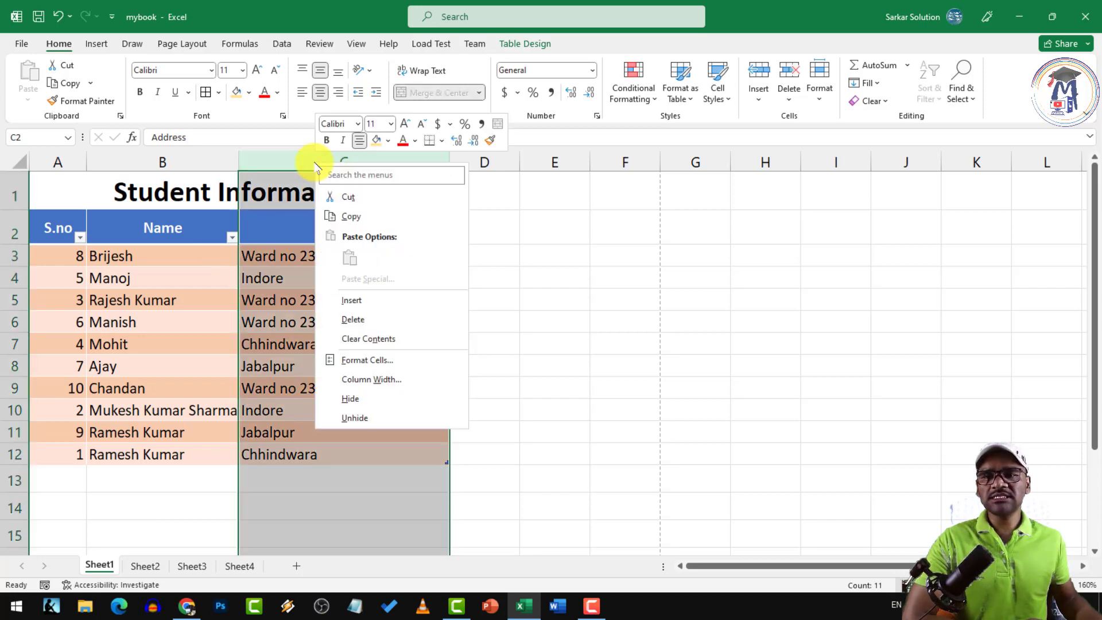
pyautogui.click(347, 300)
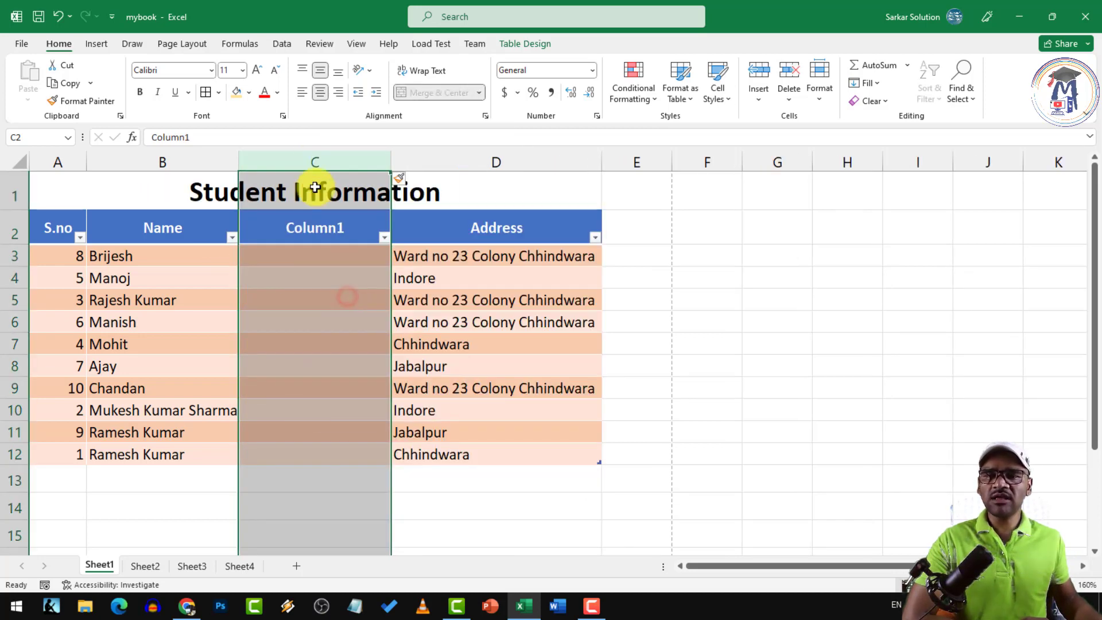
pyautogui.rightClick(314, 162)
pyautogui.click(350, 320)
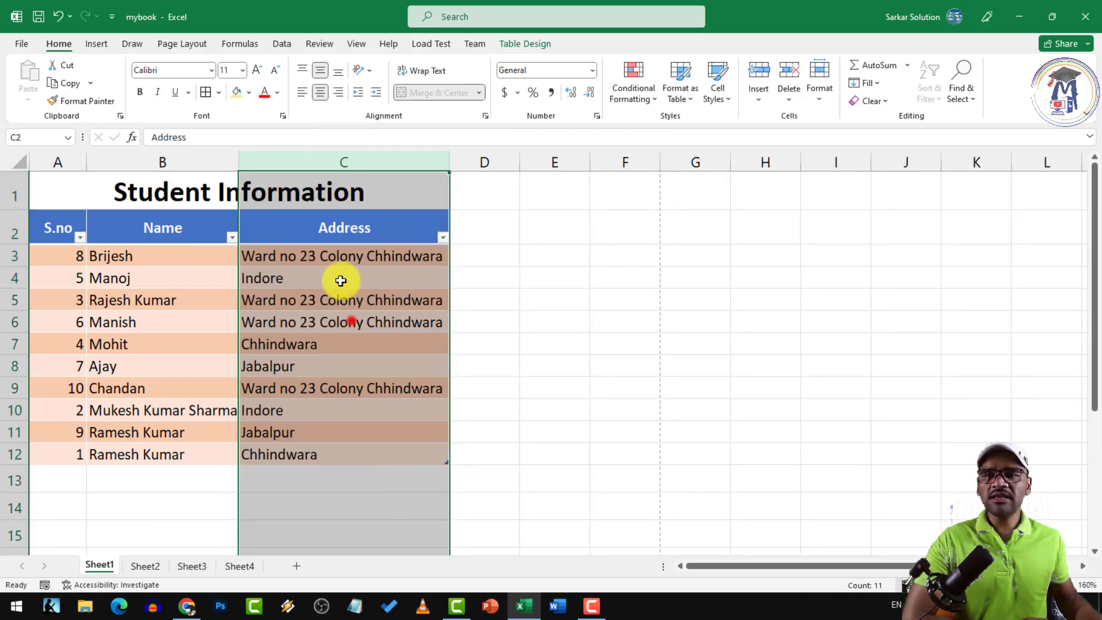
pyautogui.rightClick(337, 162)
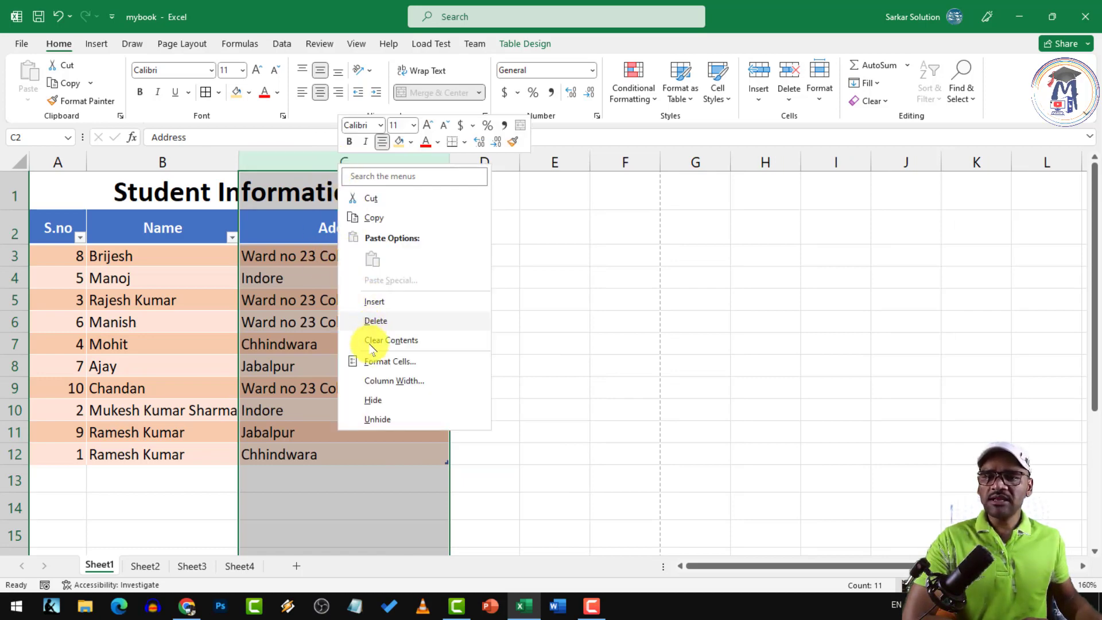
pyautogui.click(370, 402)
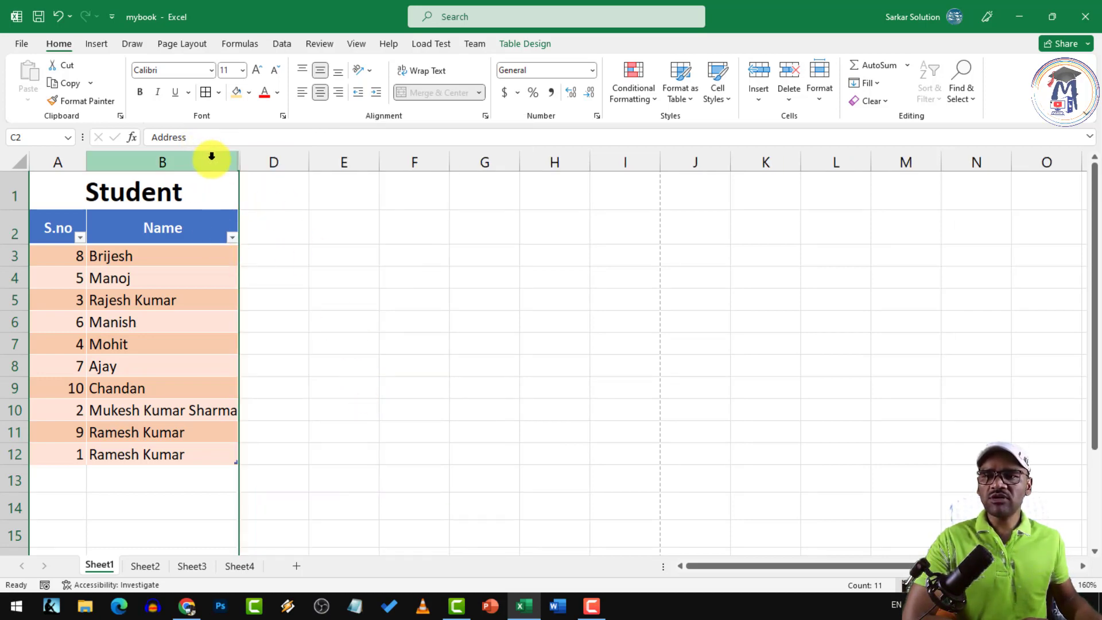
pyautogui.moveTo(213, 161); pyautogui.dragTo(262, 165)
pyautogui.rightClick(259, 162)
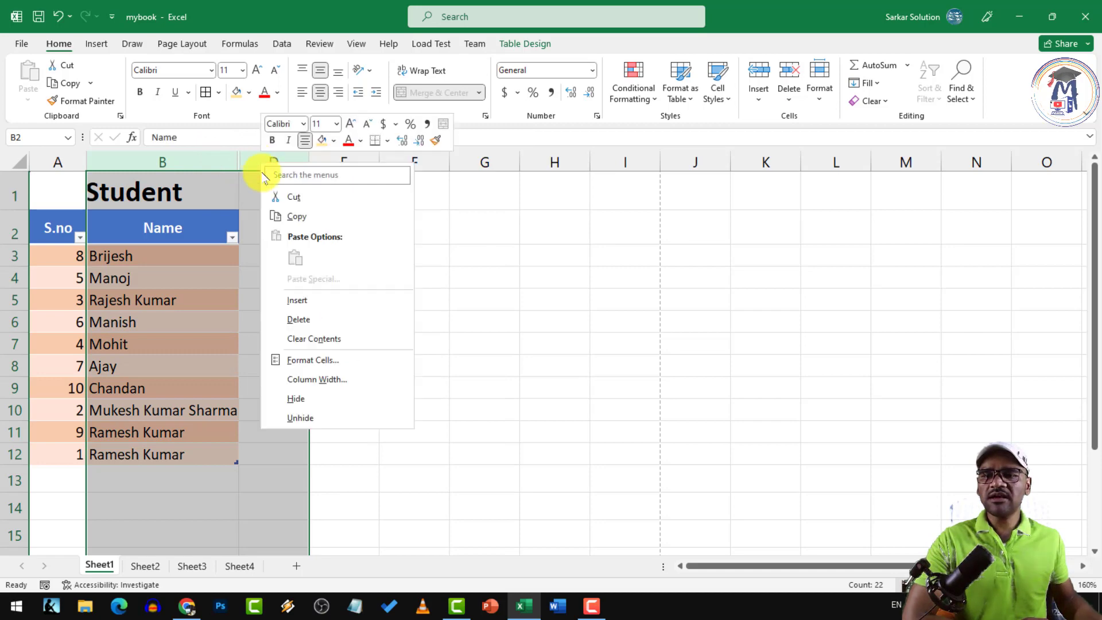
pyautogui.click(303, 414)
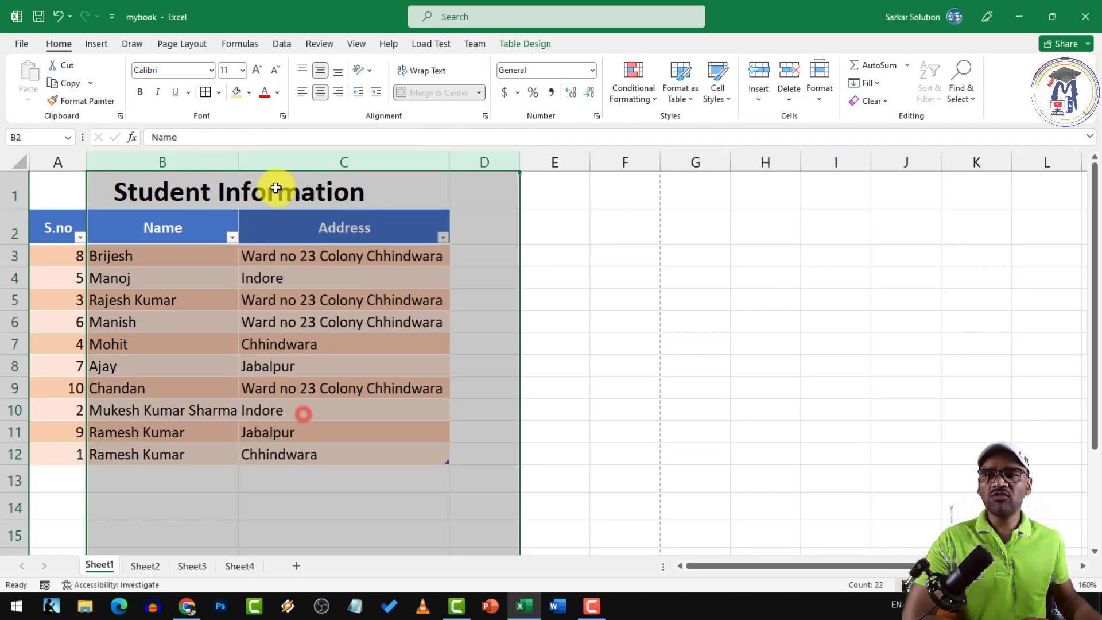
pyautogui.click(201, 266)
pyautogui.rightClick(17, 277)
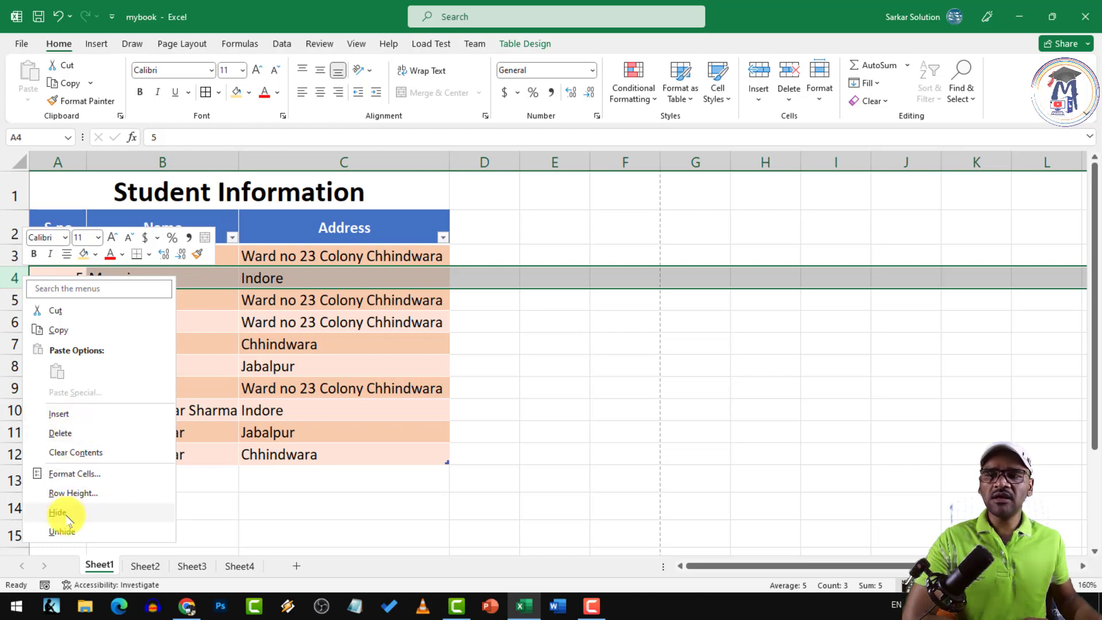
pyautogui.click(351, 411)
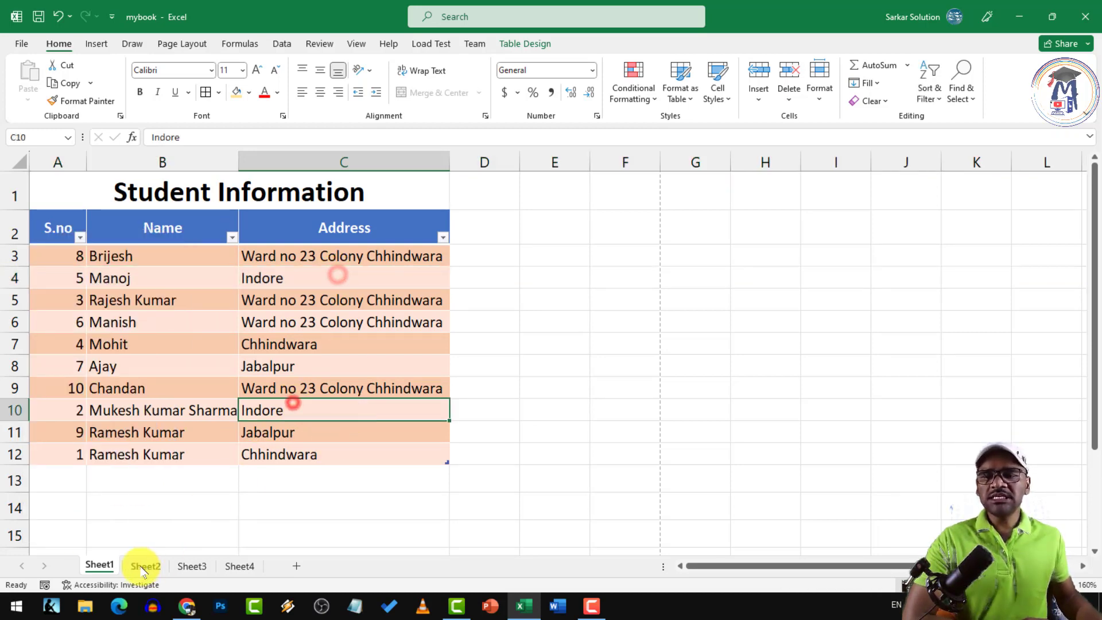
pyautogui.click(143, 567)
pyautogui.click(102, 567)
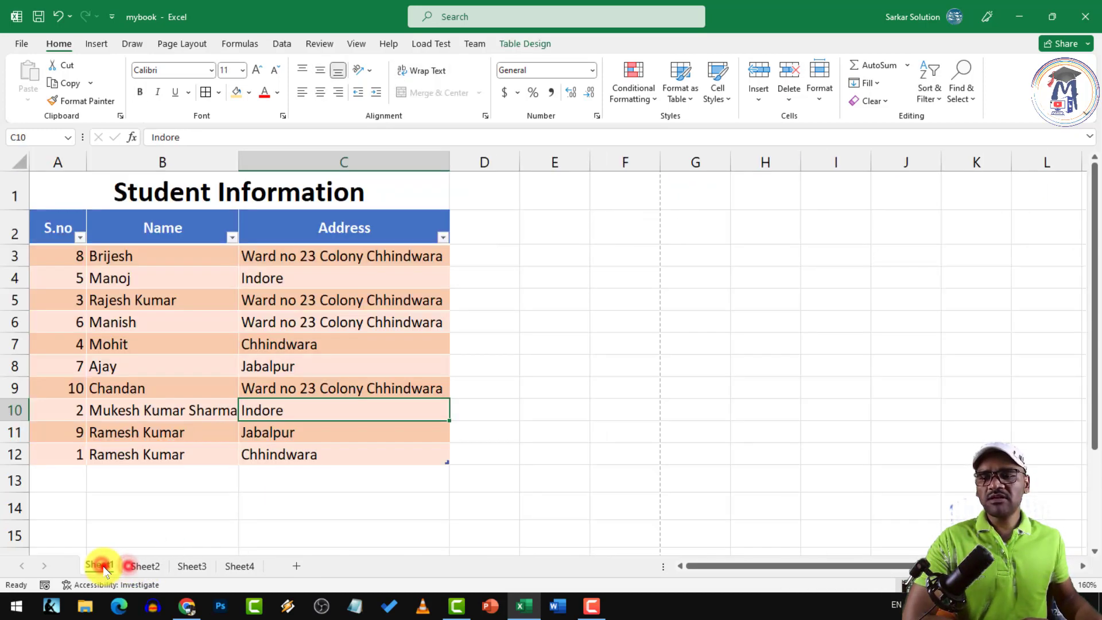
pyautogui.rightClick(133, 567)
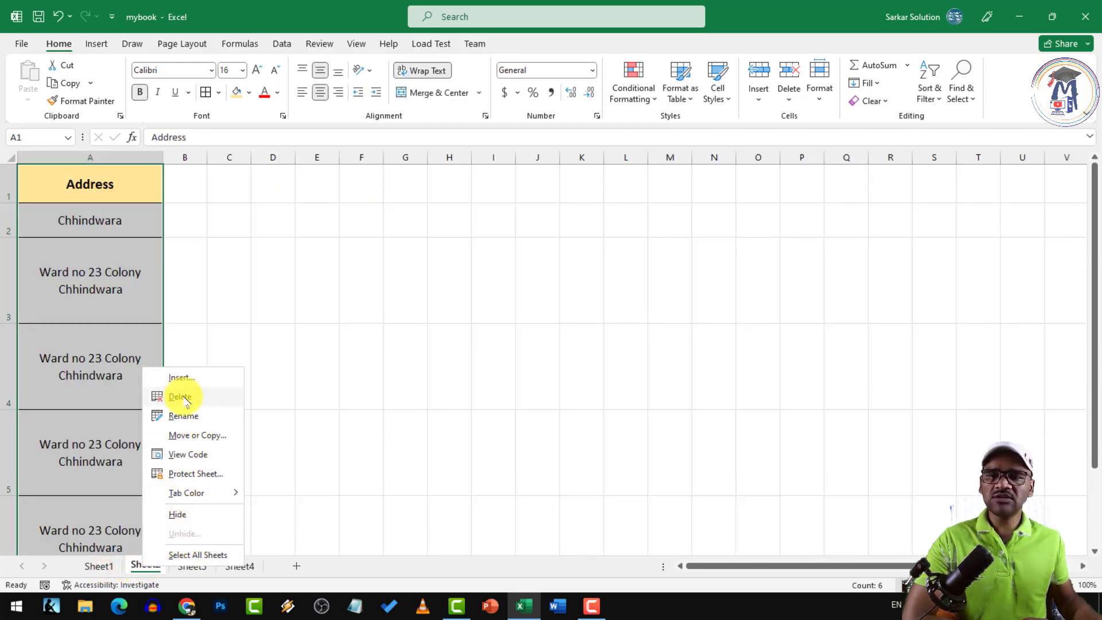
pyautogui.click(351, 352)
pyautogui.click(89, 563)
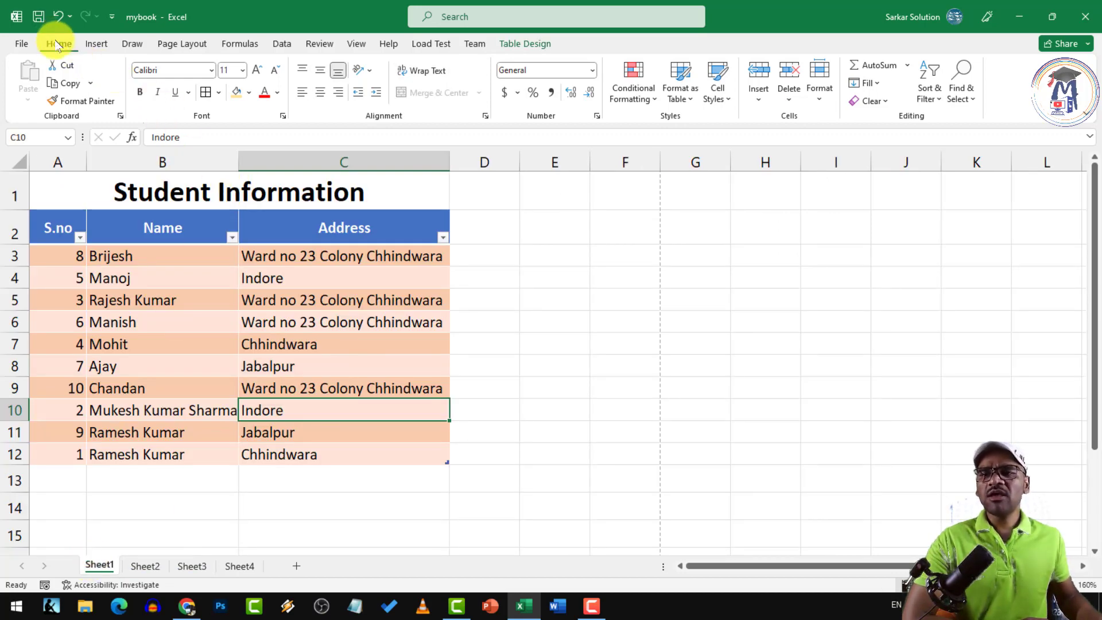
pyautogui.click(167, 256)
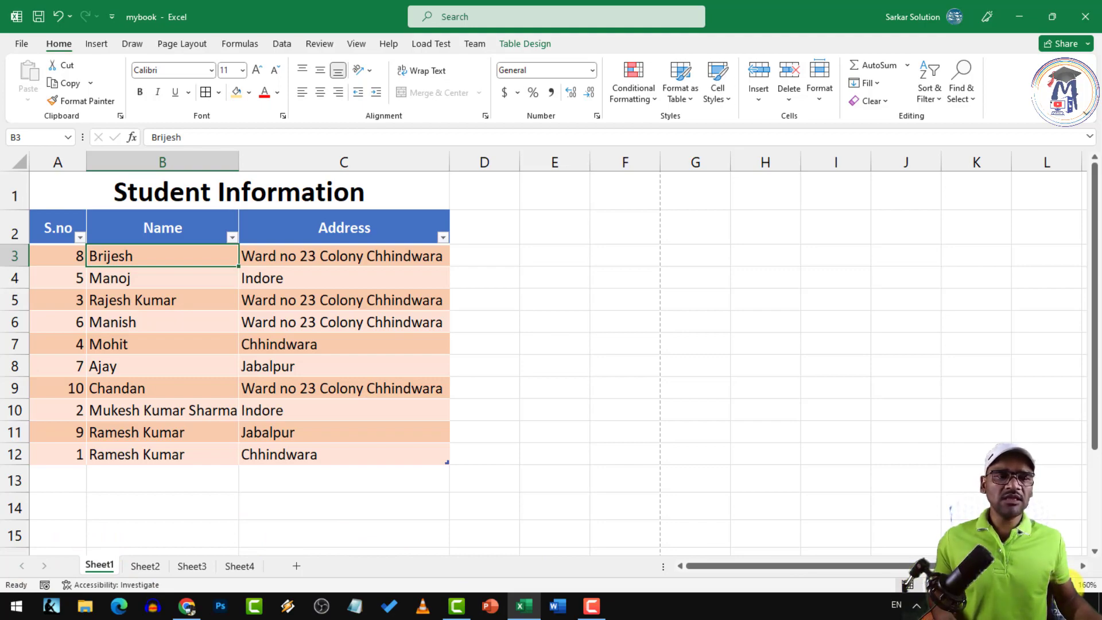
pyautogui.click(1067, 584)
pyautogui.click(1067, 584)
pyautogui.click(1066, 584)
pyautogui.click(1067, 584)
pyautogui.click(1067, 584)
pyautogui.click(1067, 585)
pyautogui.click(1067, 584)
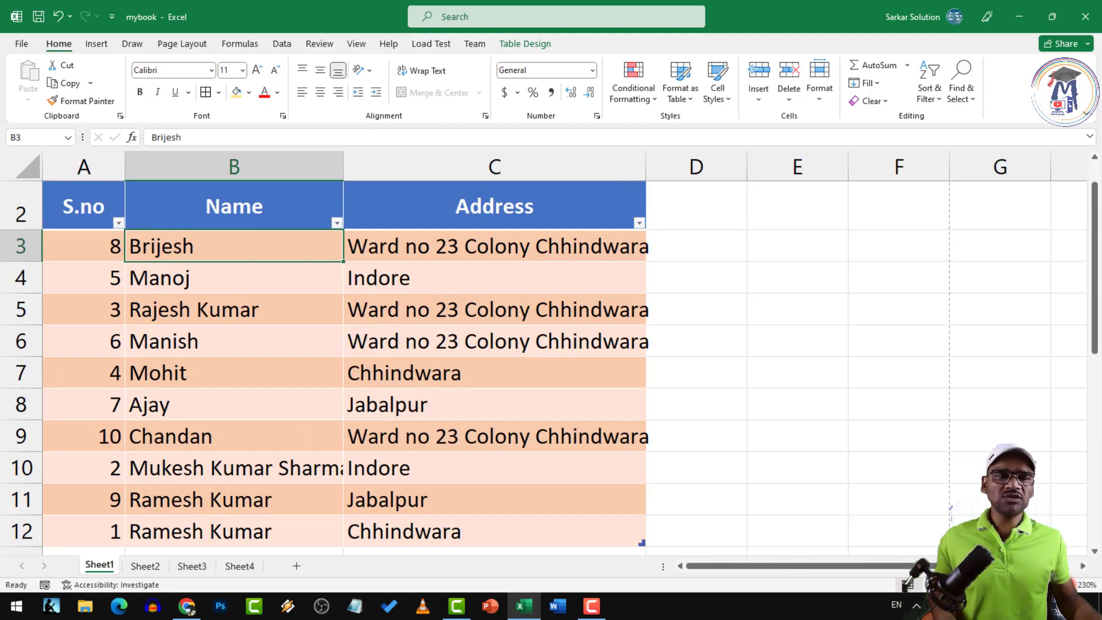
pyautogui.click(980, 584)
pyautogui.click(980, 584)
pyautogui.click(980, 584)
pyautogui.click(980, 585)
pyautogui.click(980, 584)
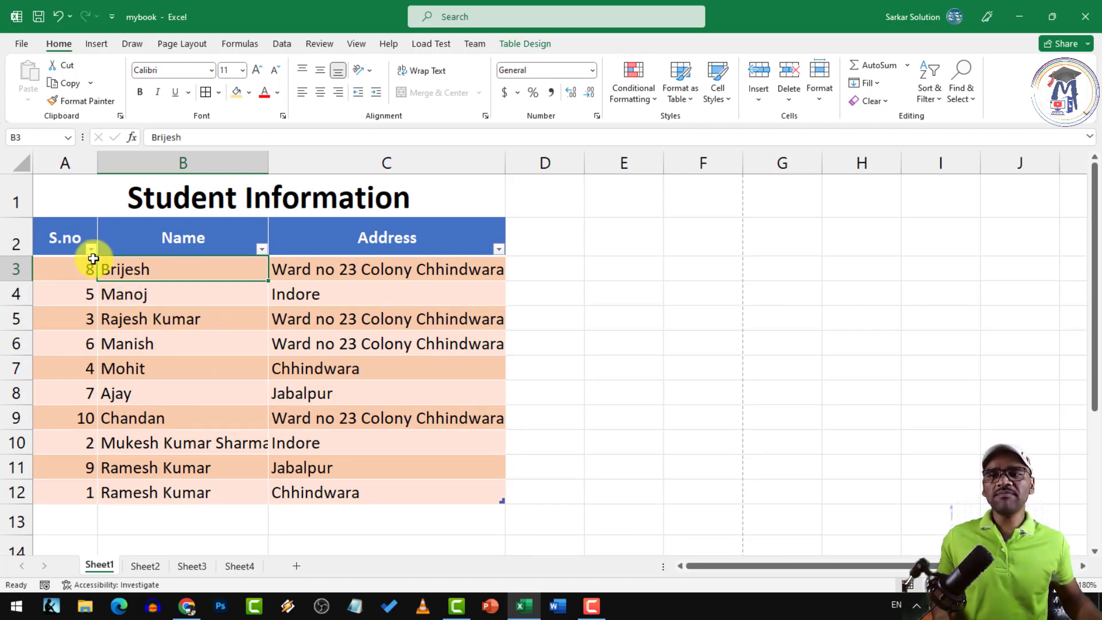
pyautogui.keyDown('ctrl'); pyautogui.scroll(6, 93, 258); pyautogui.keyUp('ctrl')
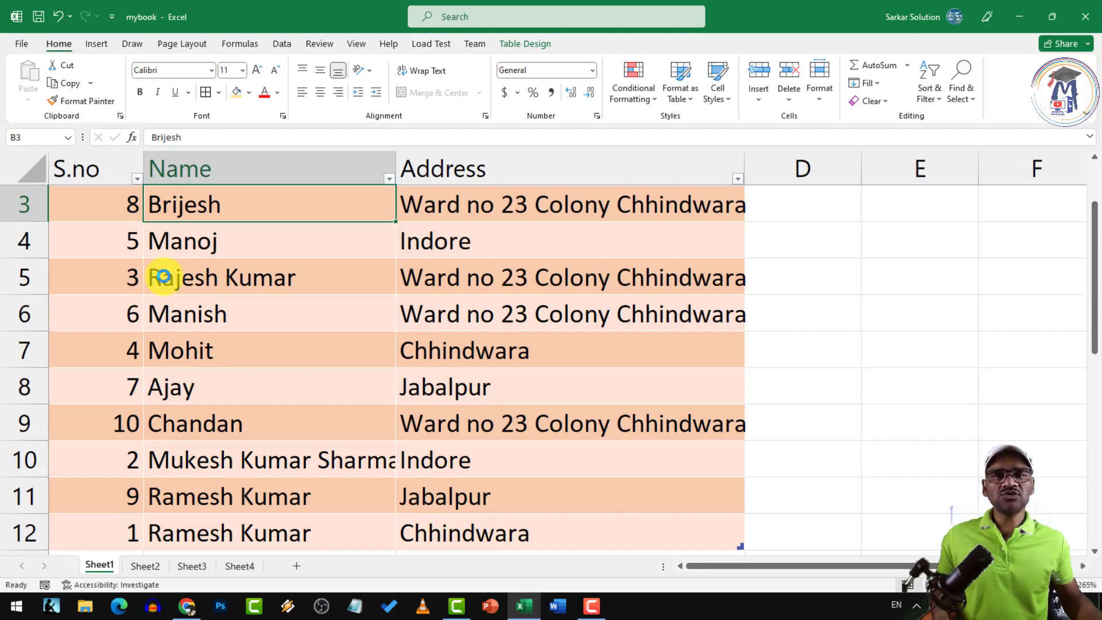
pyautogui.keyDown('ctrl'); pyautogui.scroll(-7, 163, 277); pyautogui.keyUp('ctrl')
pyautogui.keyDown('ctrl'); pyautogui.scroll(3, 88, 260); pyautogui.keyUp('ctrl')
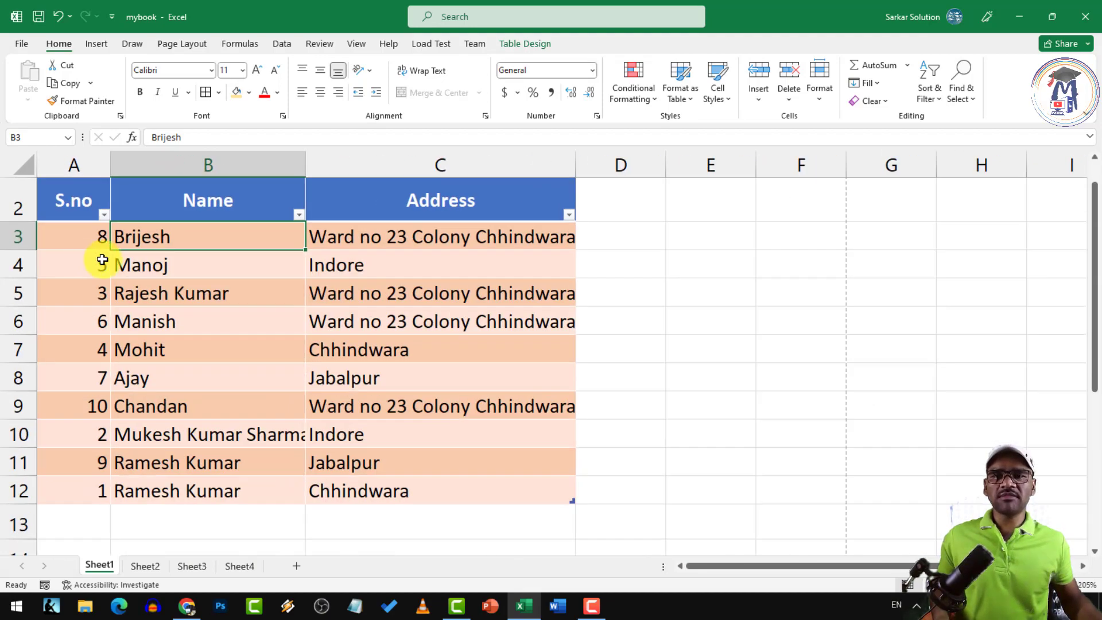
pyautogui.scroll(1, 190, 263)
pyautogui.click(211, 251)
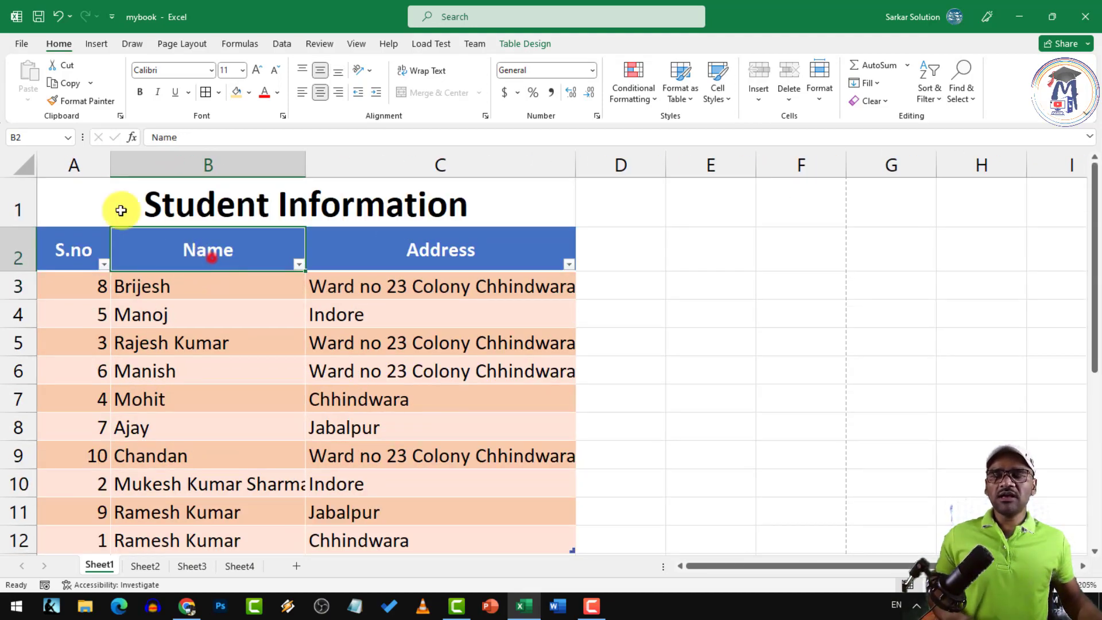
pyautogui.click(27, 46)
pyautogui.click(49, 279)
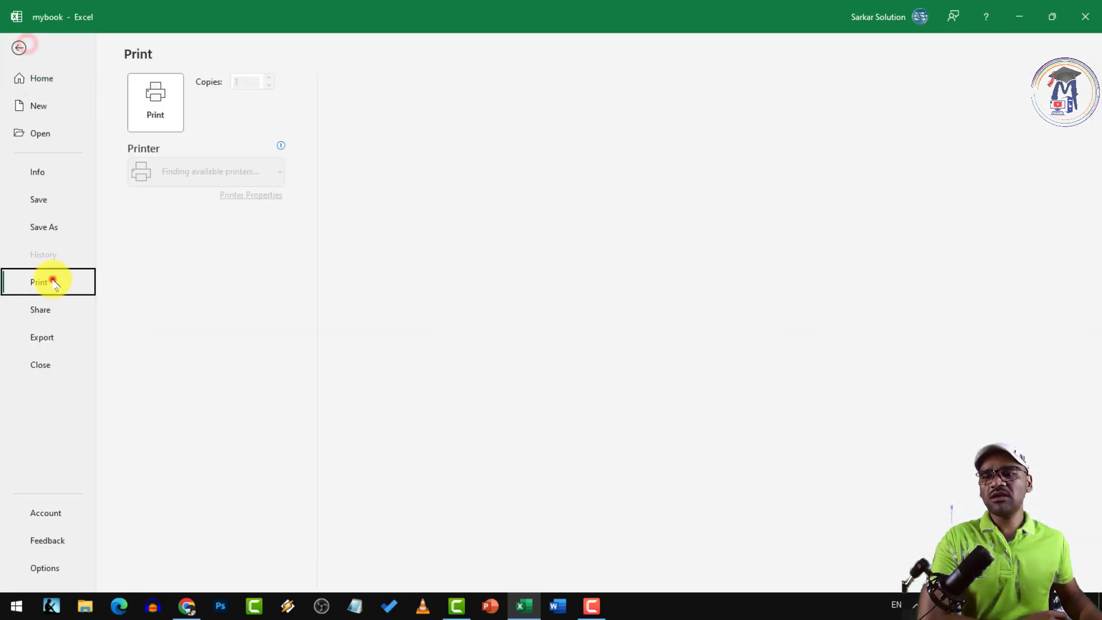
pyautogui.click(19, 48)
pyautogui.scroll(-5, 301, 354)
pyautogui.keyDown('ctrl'); pyautogui.scroll(2, 135, 283); pyautogui.keyUp('ctrl')
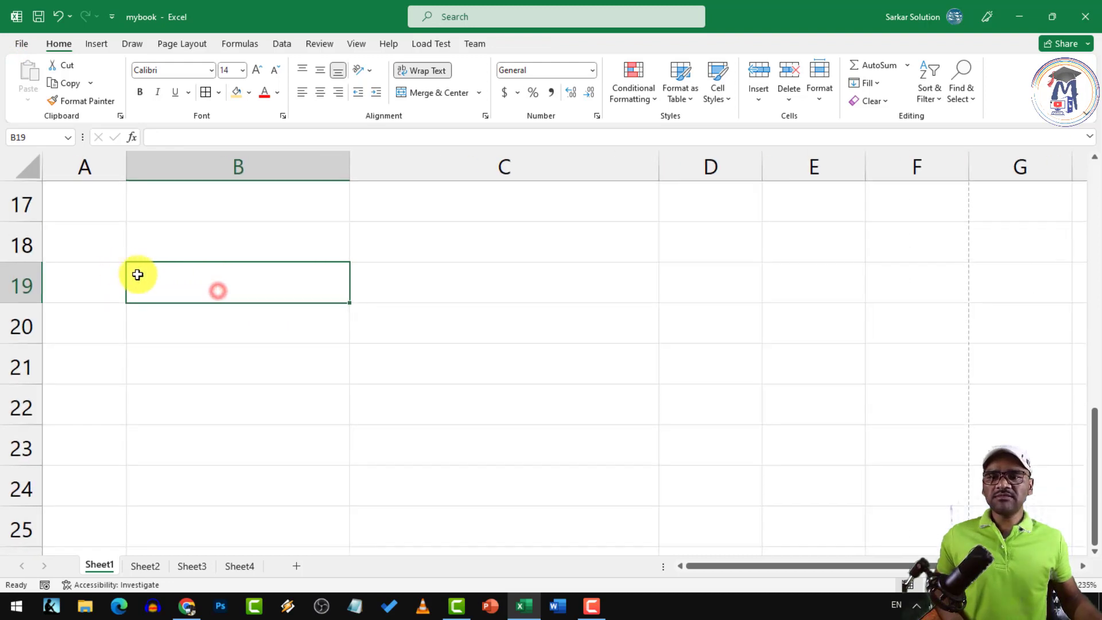
# Enter the labels Rows, Cols and Cells down column B from B19
pyautogui.write('Rows')
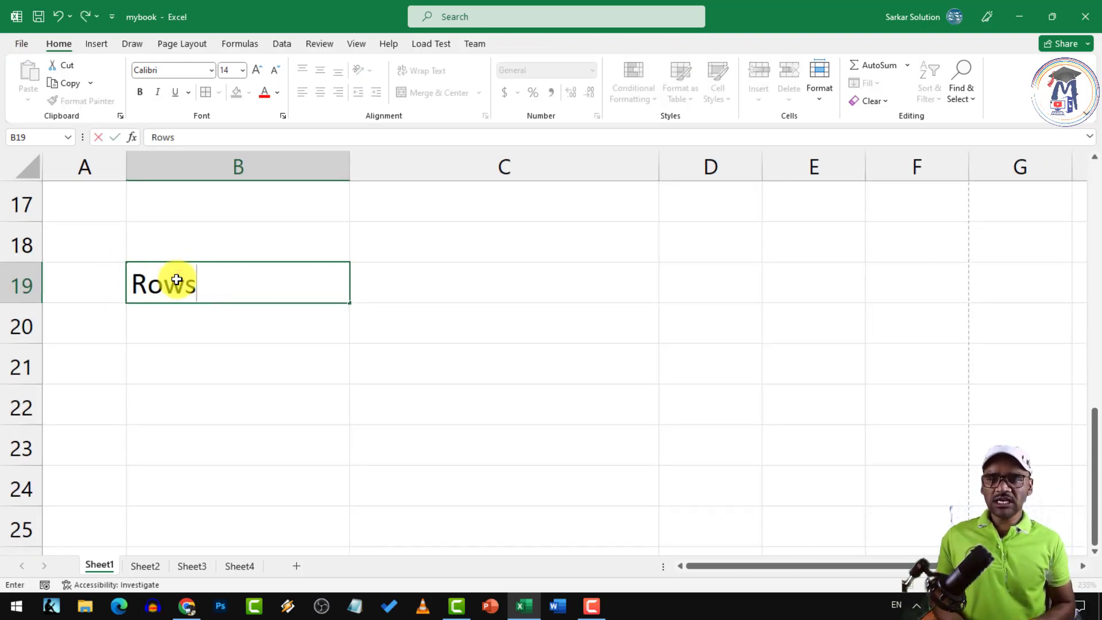
pyautogui.press('Return')
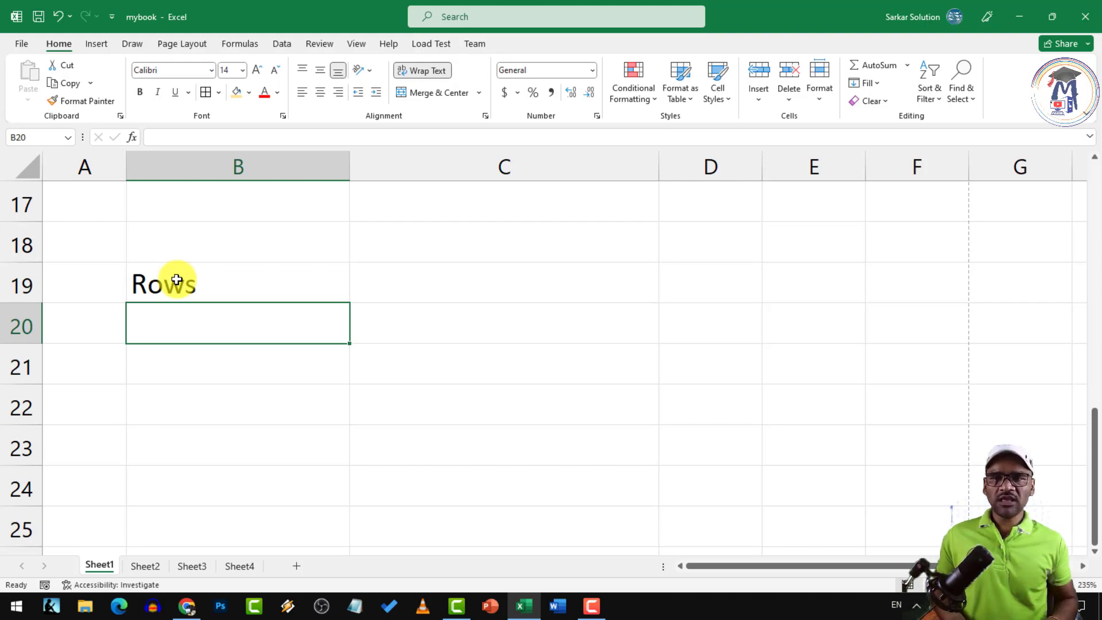
pyautogui.write('Cols')
pyautogui.press('Return')
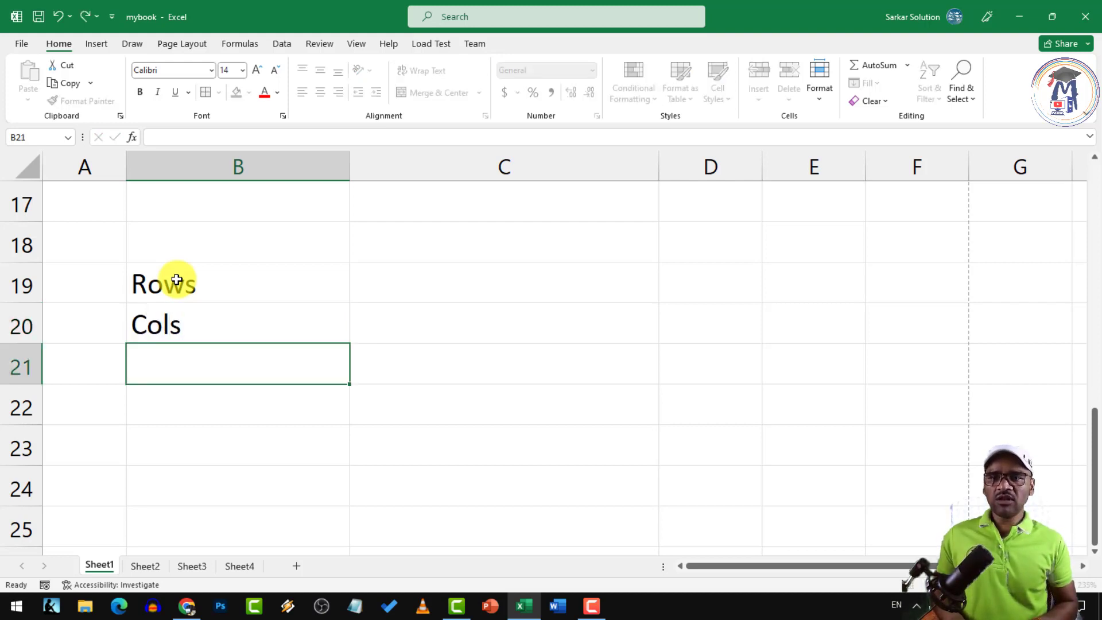
pyautogui.write('Cells')
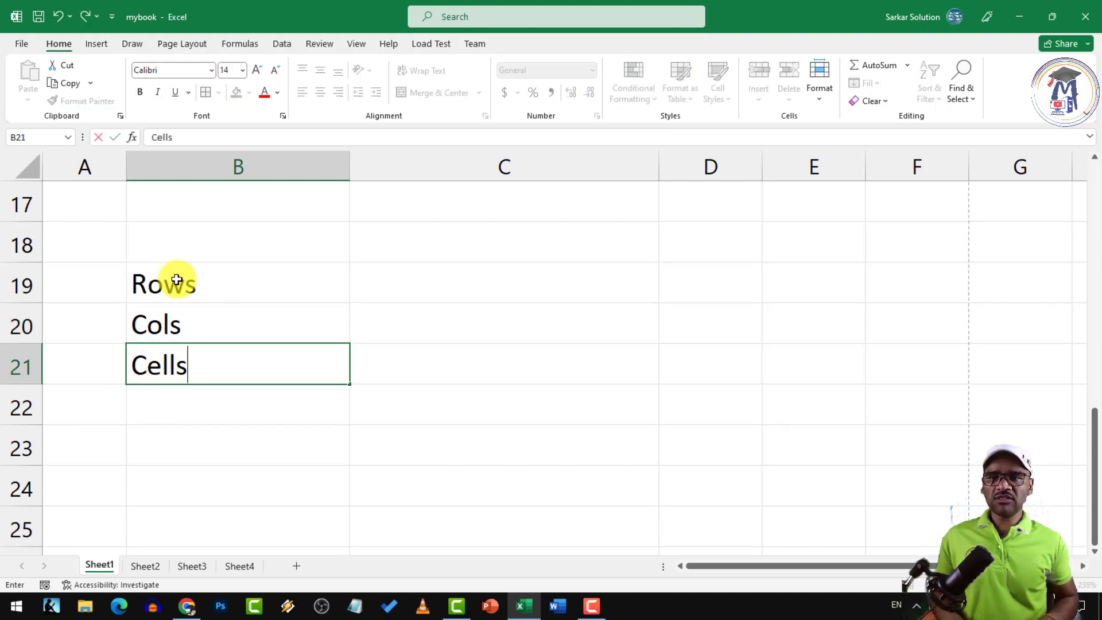
# Enter 1048576 in C19 beside Rows and 16384 in C20 beside Cols
pyautogui.click(177, 280)
pyautogui.press('Right')
pyautogui.write('10')
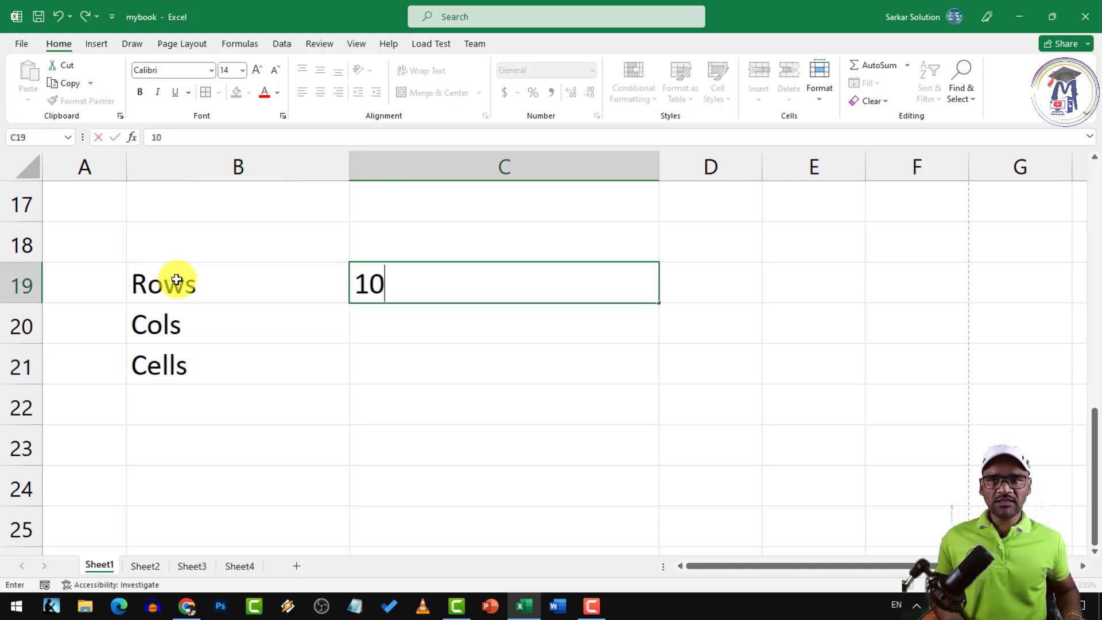
pyautogui.write('48576')
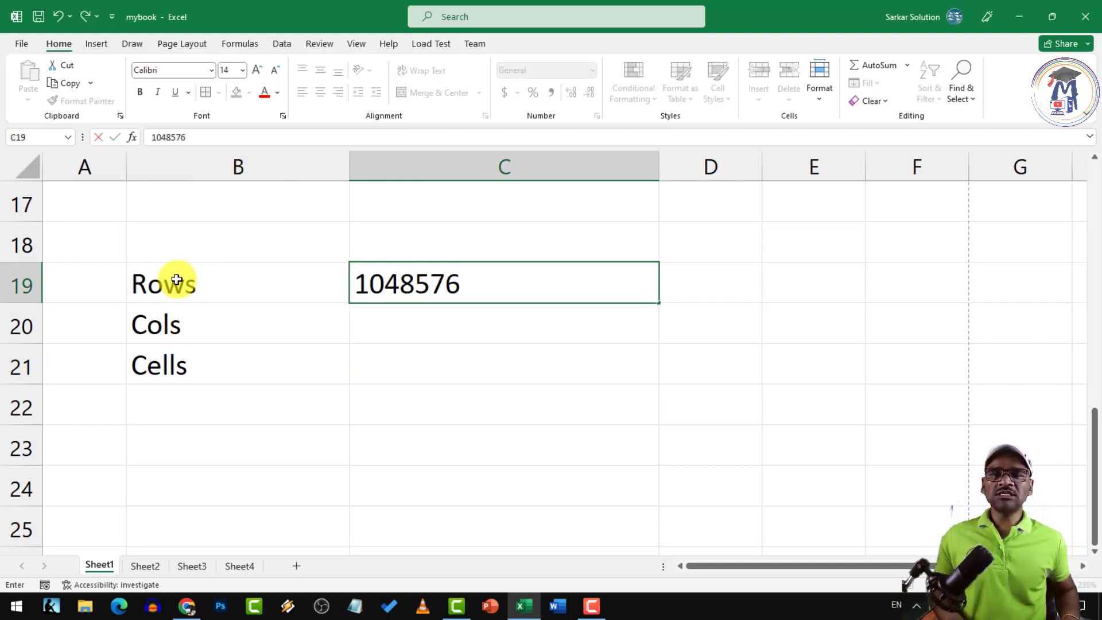
pyautogui.press('Return')
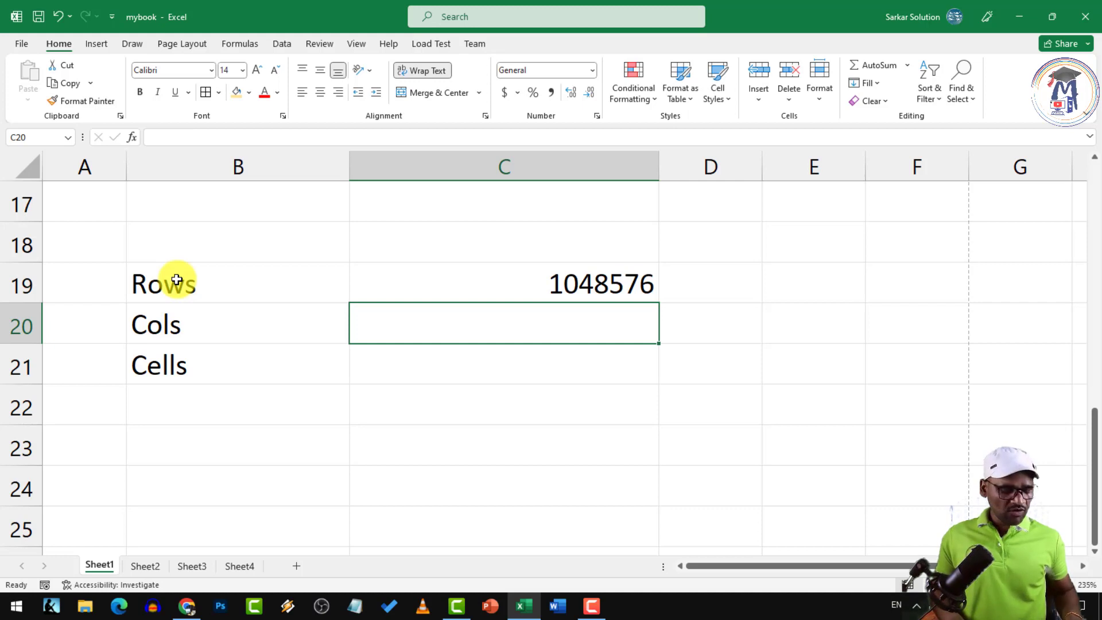
pyautogui.write('16384')
pyautogui.press('Return')
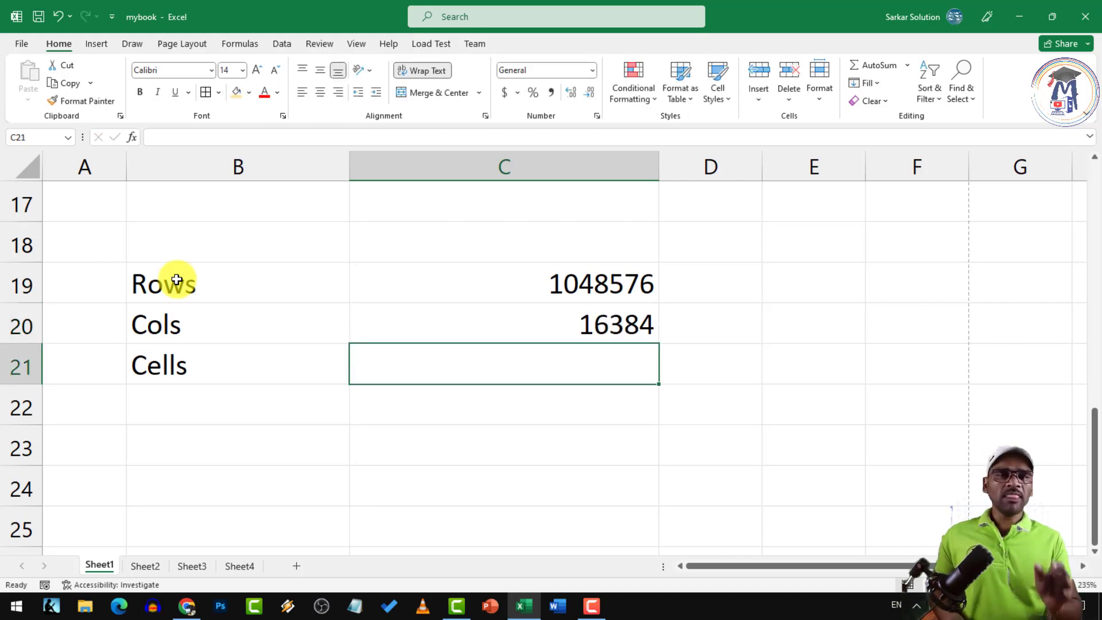
pyautogui.write('=r')
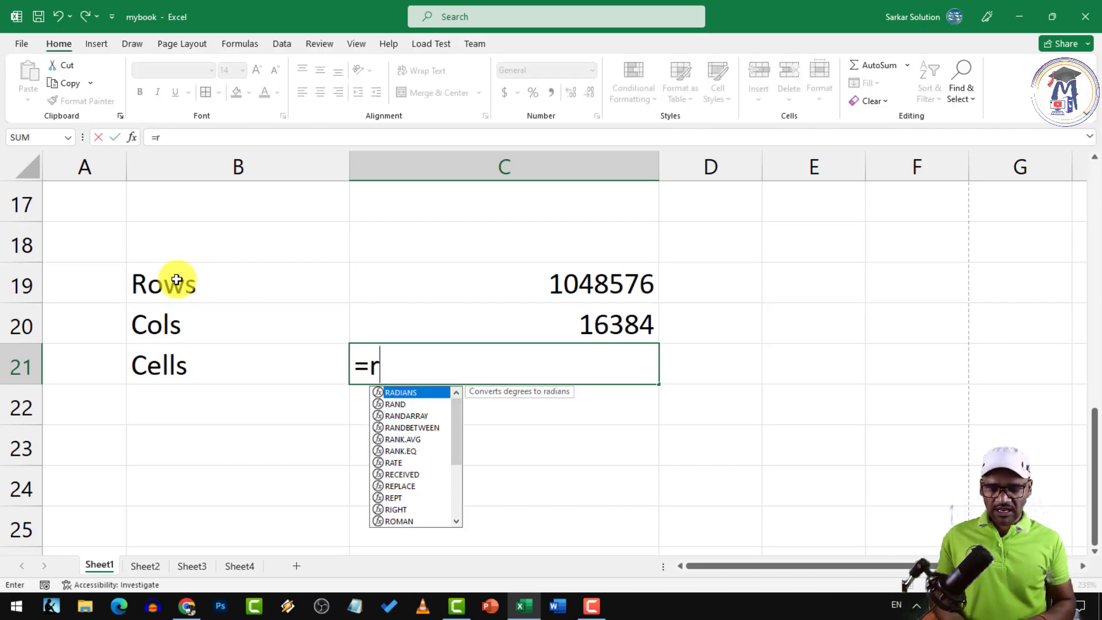
pyautogui.press('BackSpace')
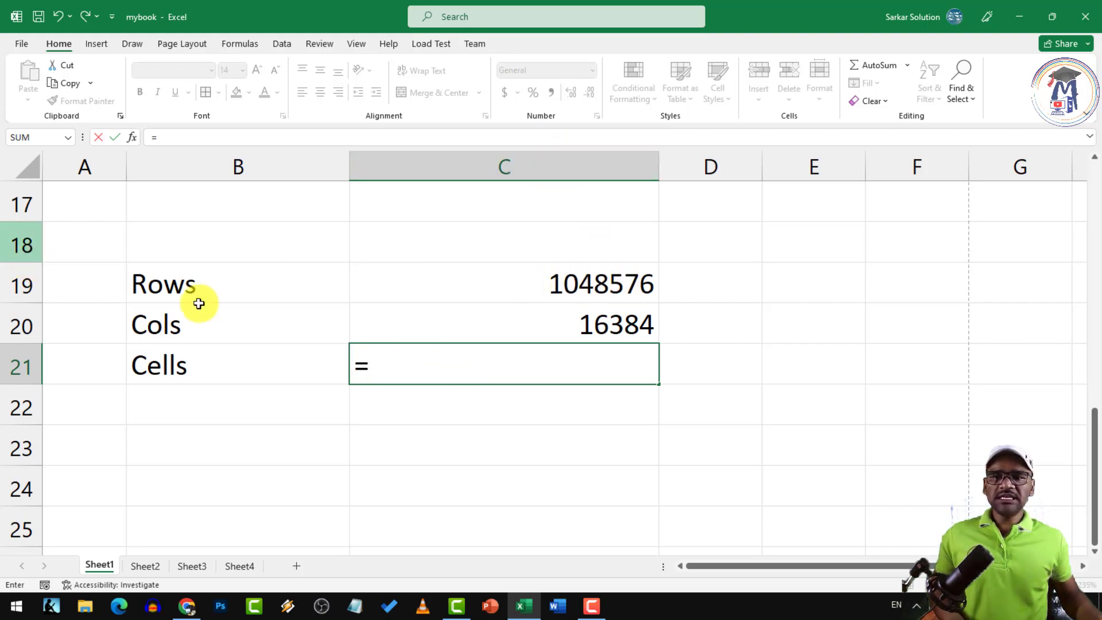
pyautogui.write('c19')
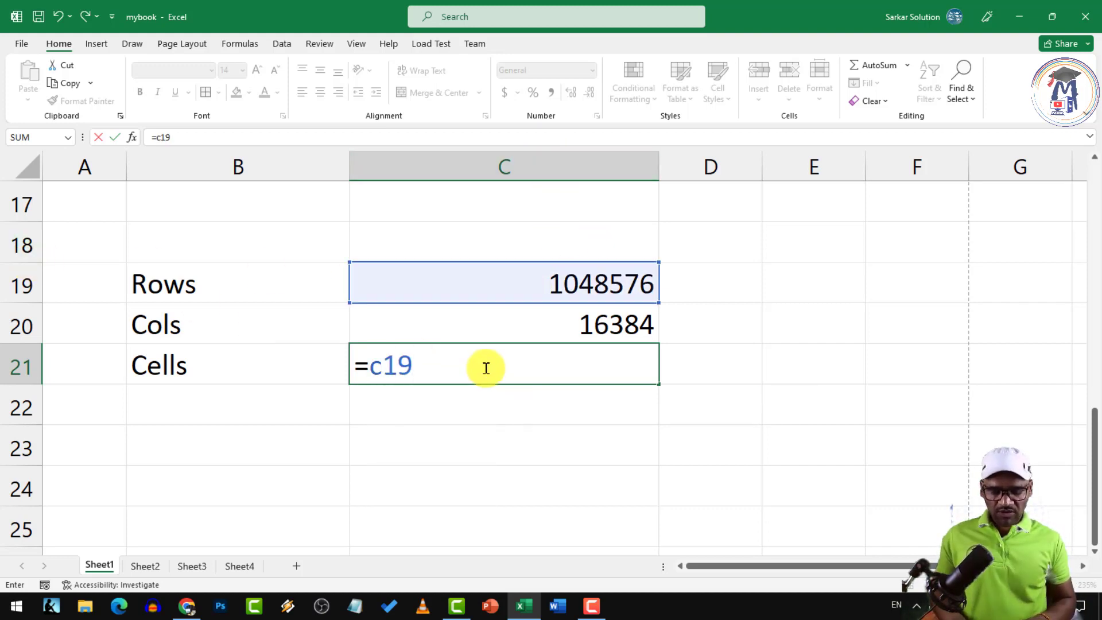
pyautogui.write('*')
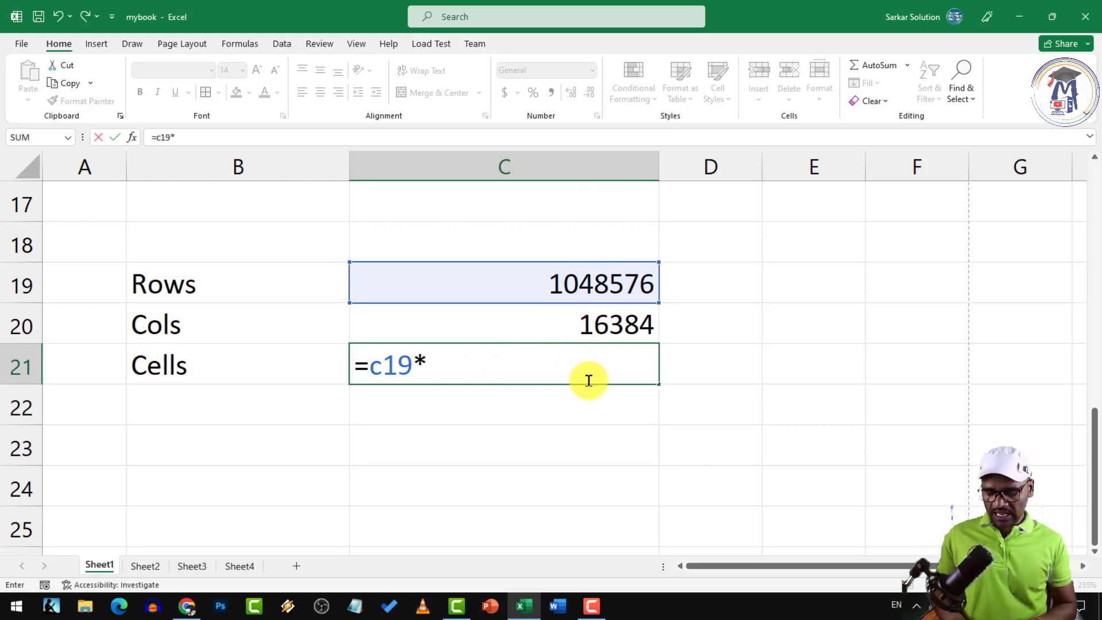
pyautogui.write('c20')
pyautogui.press('Return')
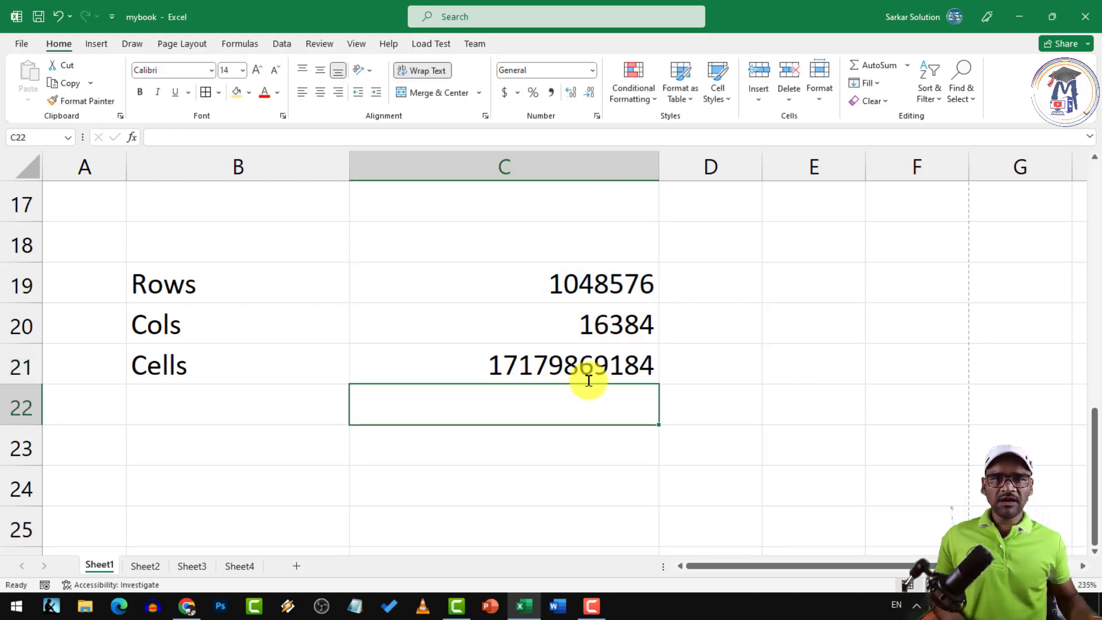
# Check the C21 formula, then return to the table and select cell C5
pyautogui.click(552, 375)
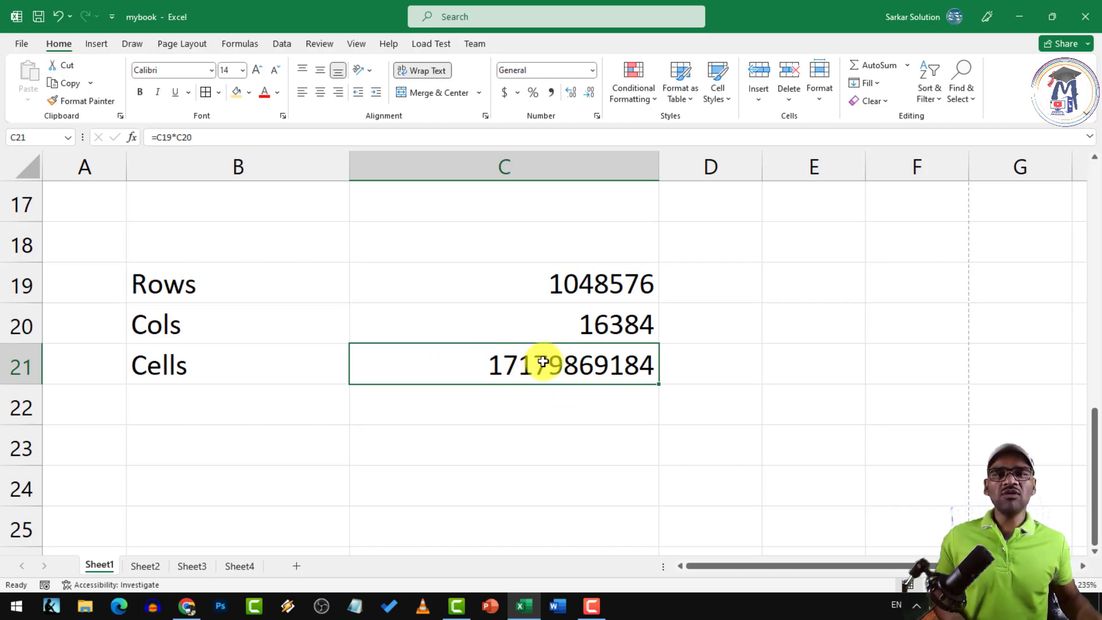
pyautogui.click(448, 392)
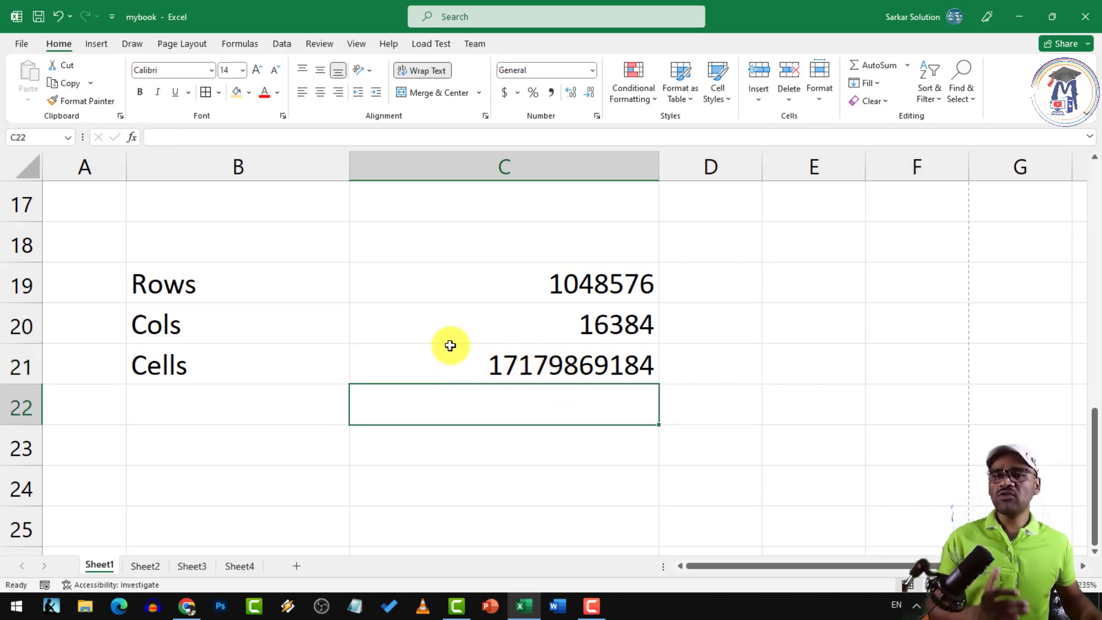
pyautogui.scroll(5, 450, 345)
pyautogui.click(395, 364)
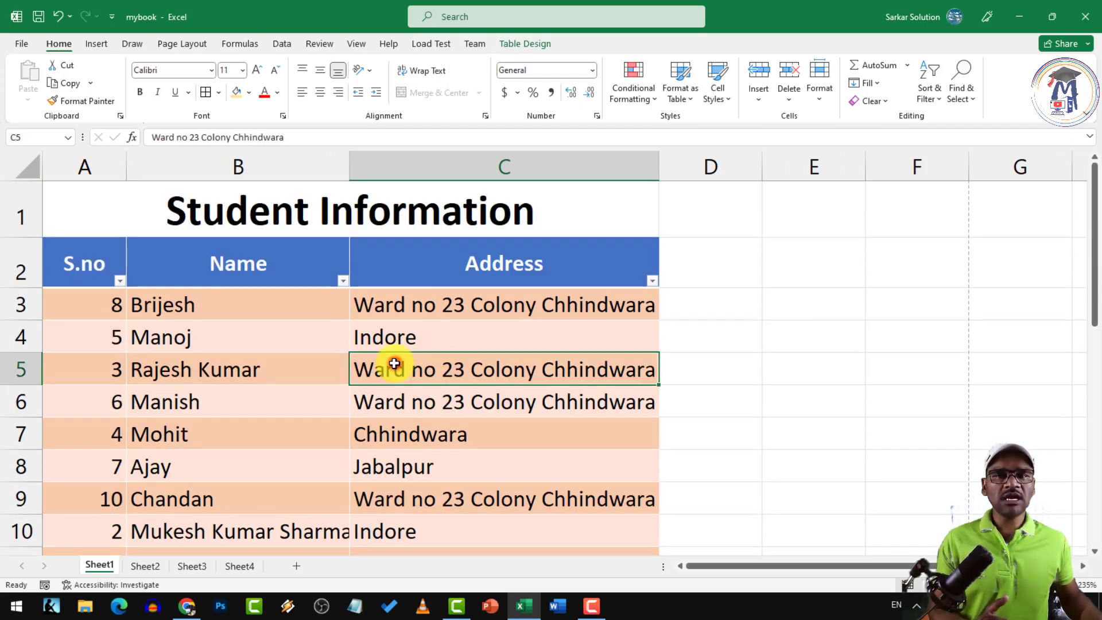